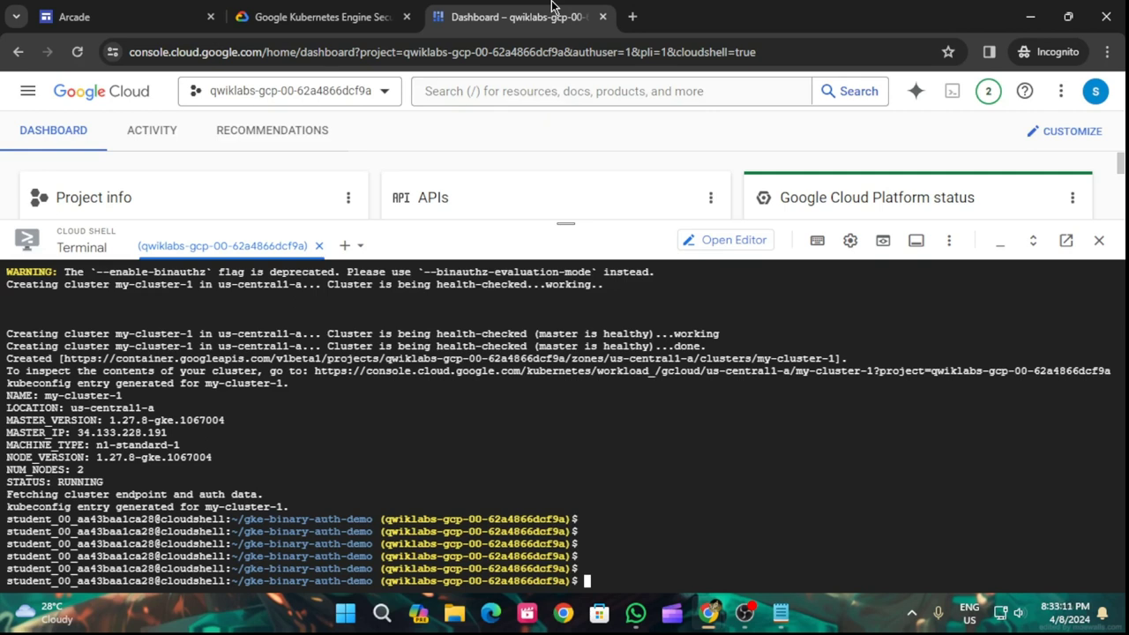
- Run ./validate.sh -c my-cluster-1 in Cloud Shell and check the lab progress for creating a Kubernetes cluster with Binary Authorization
text(./validate.sh -c my-cluster-1)
key(Return)
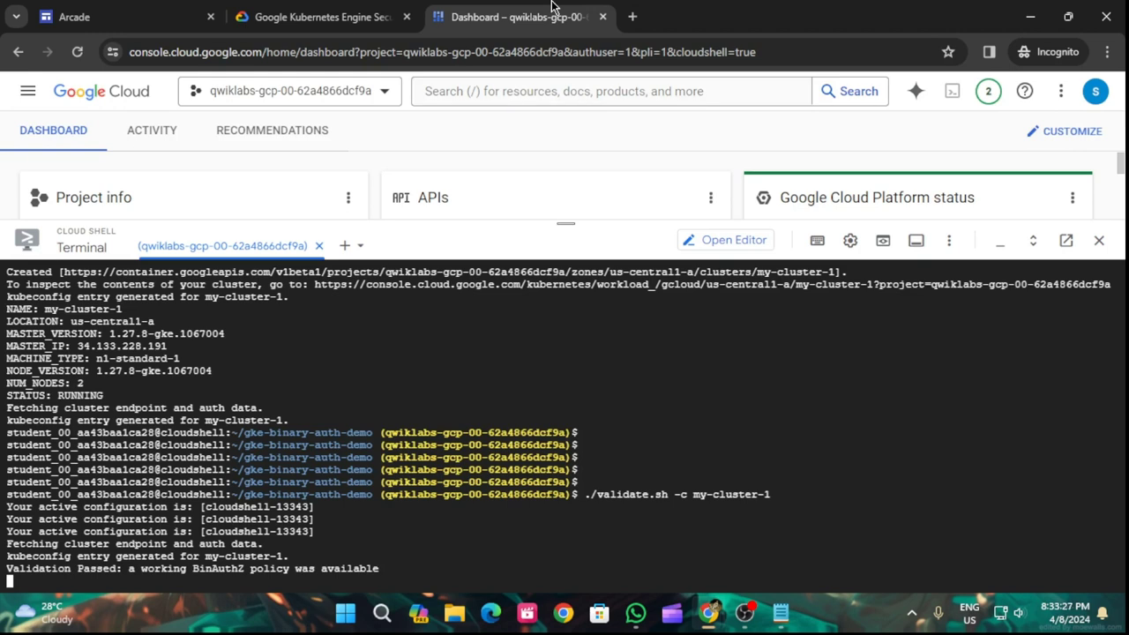
click(362, 11)
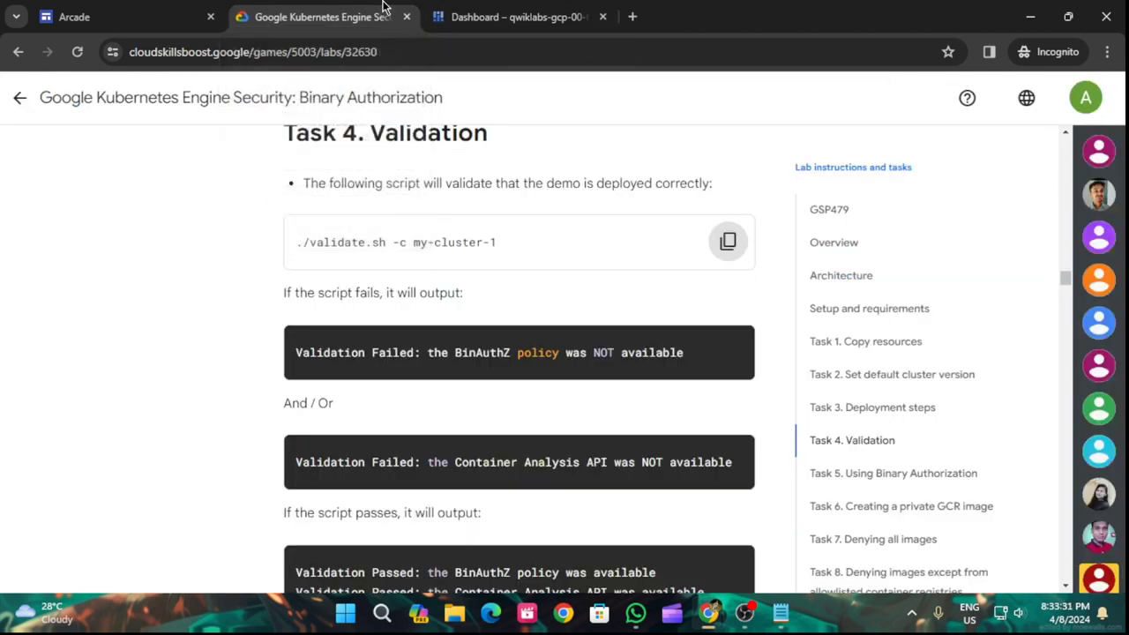
scroll(622, 420, down, 2)
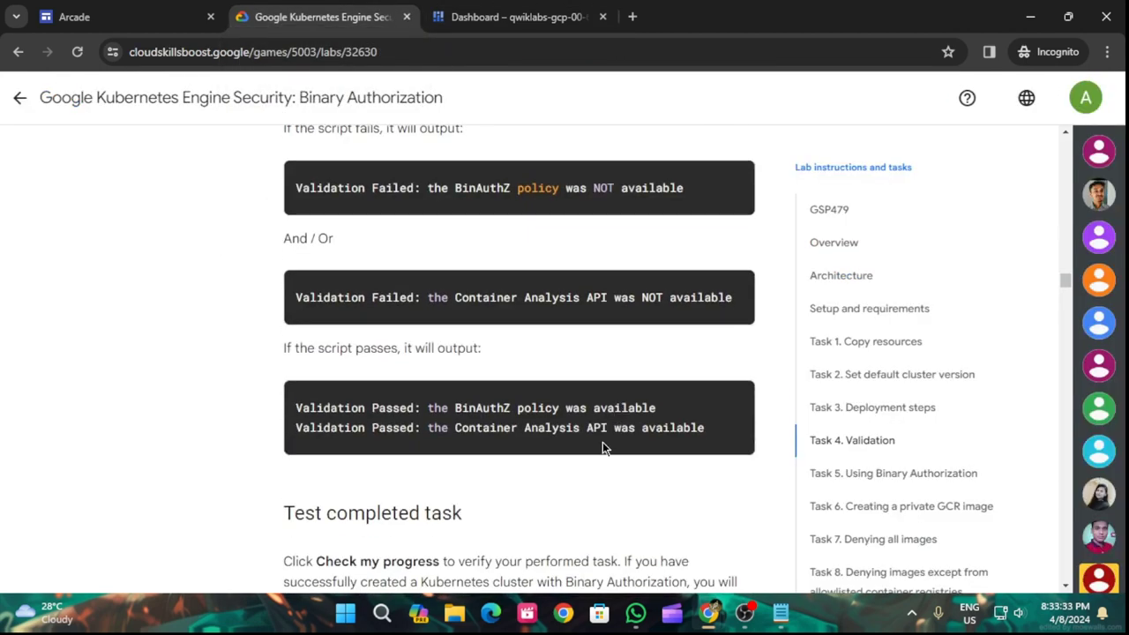
scroll(603, 445, down, 3)
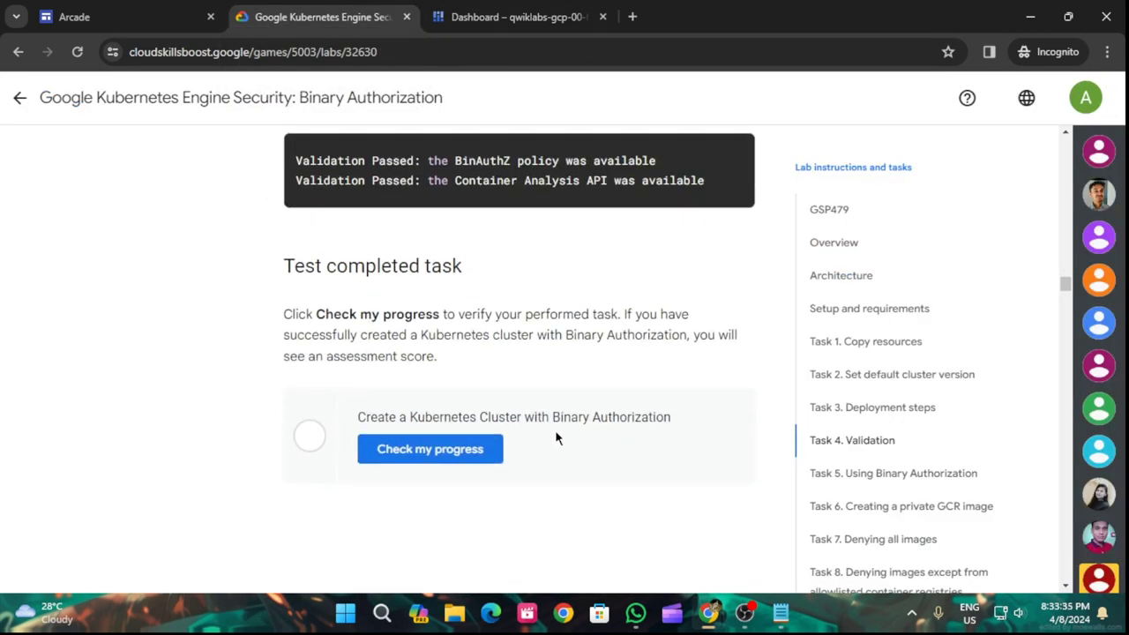
click(471, 456)
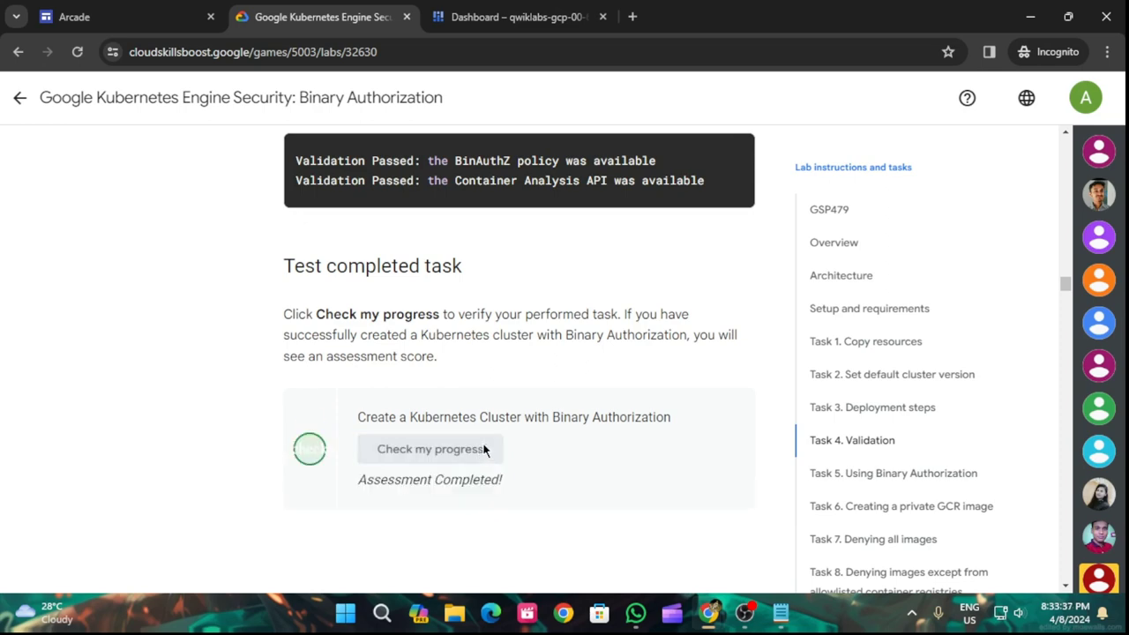
- Review the lab's Task 5 instructions on managing the Binary Authorization policy, through to its progress check
scroll(519, 466, down, 6)
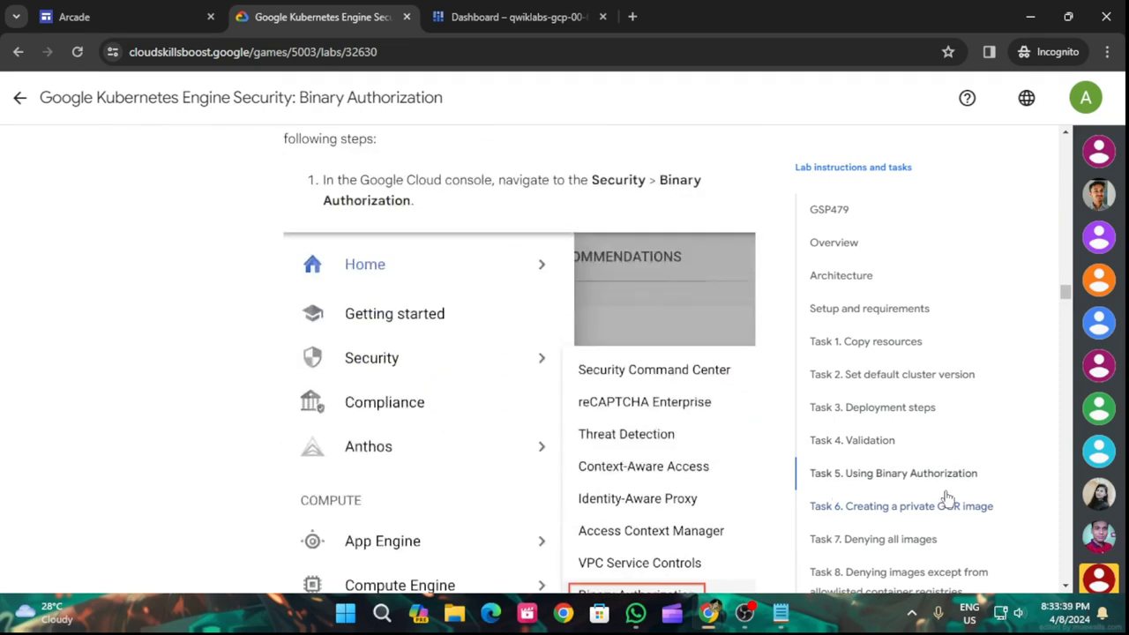
scroll(572, 434, down, 2)
scroll(572, 434, down, 15)
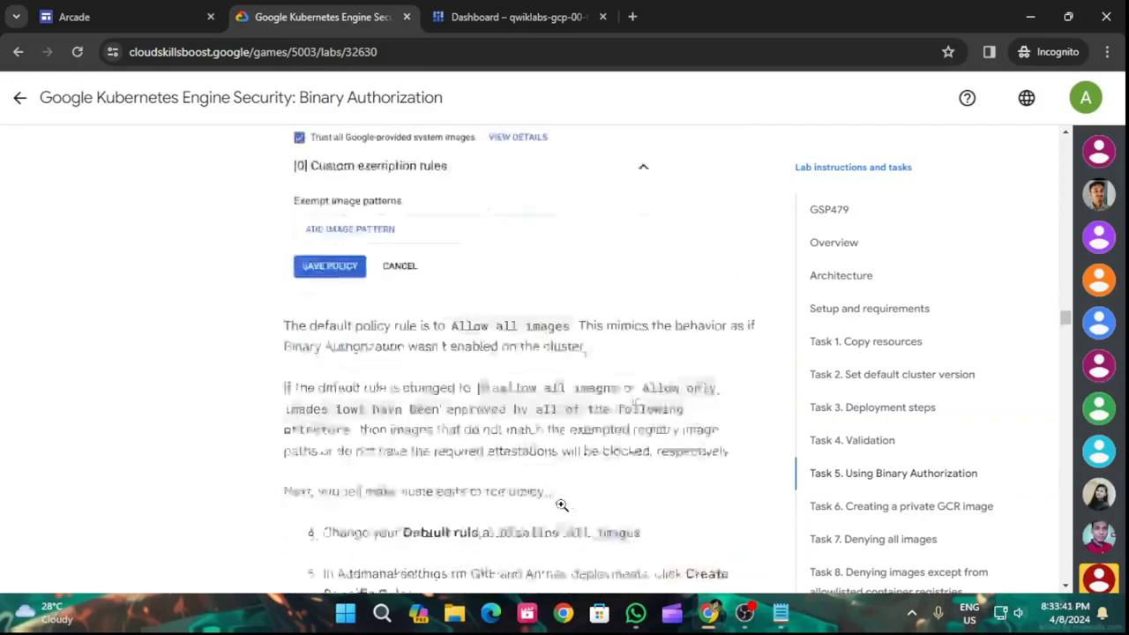
scroll(565, 487, down, 10)
scroll(567, 492, up, 4)
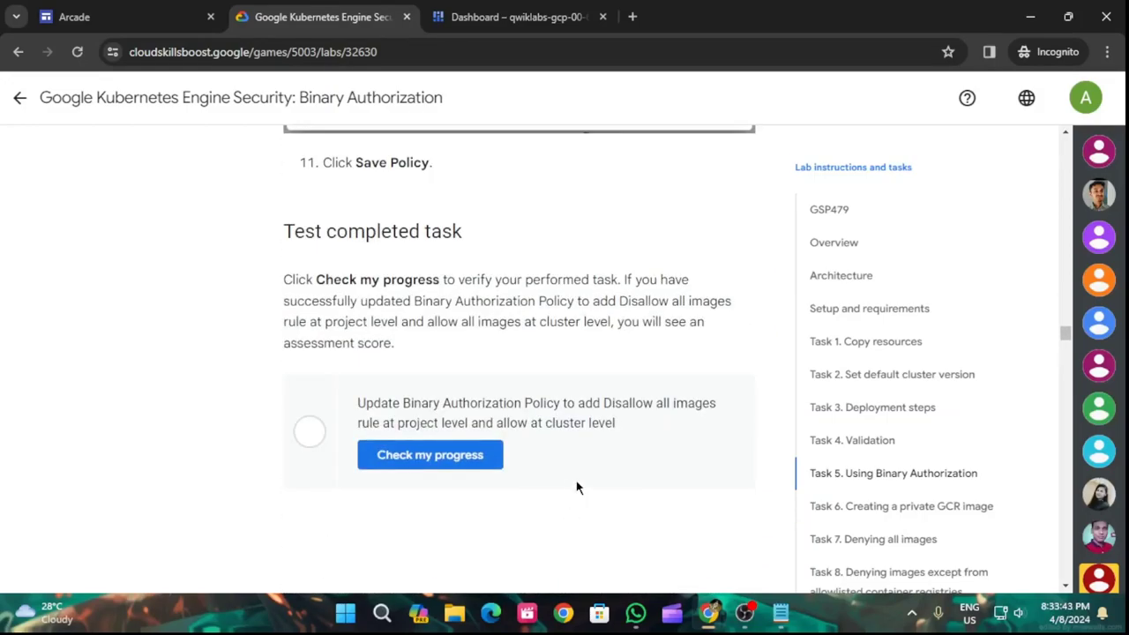
scroll(577, 487, up, 15)
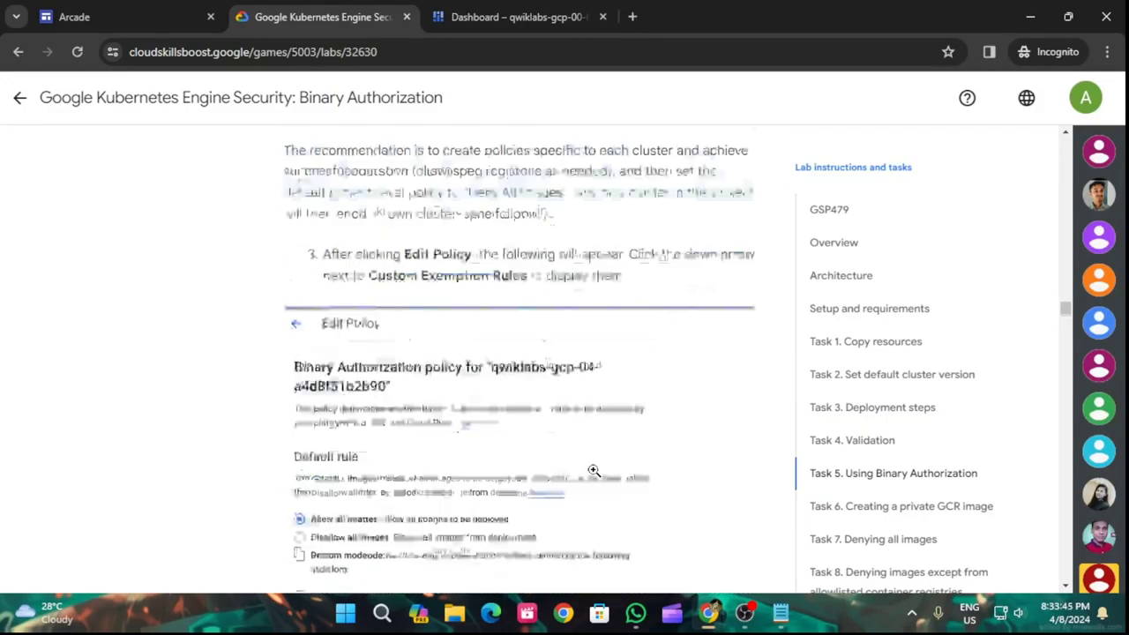
scroll(598, 474, up, 10)
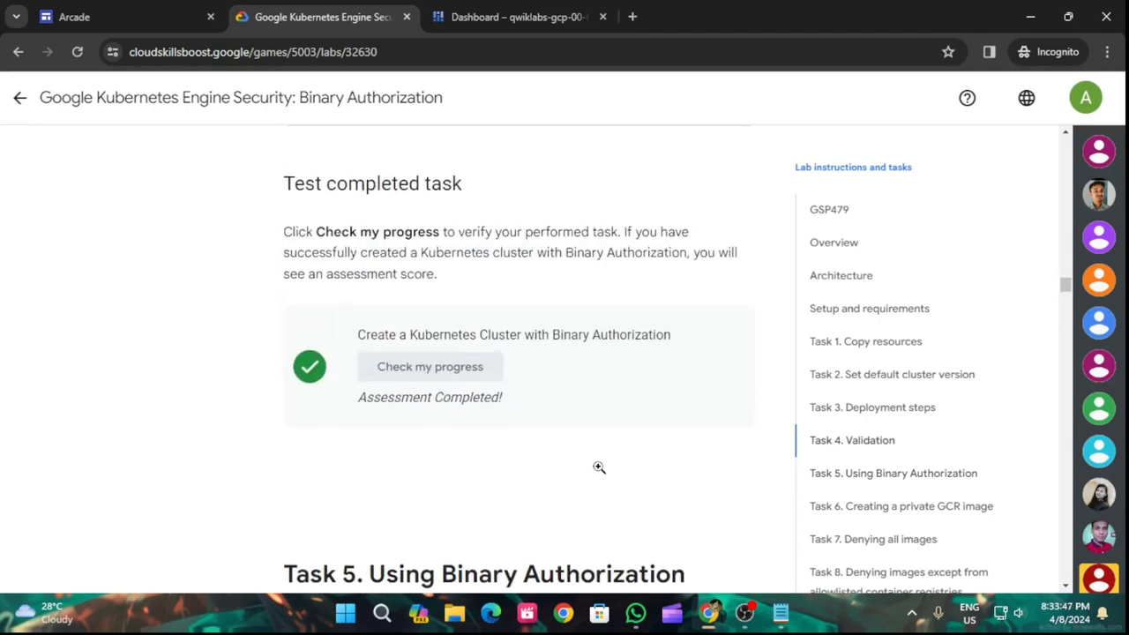
scroll(598, 474, down, 4)
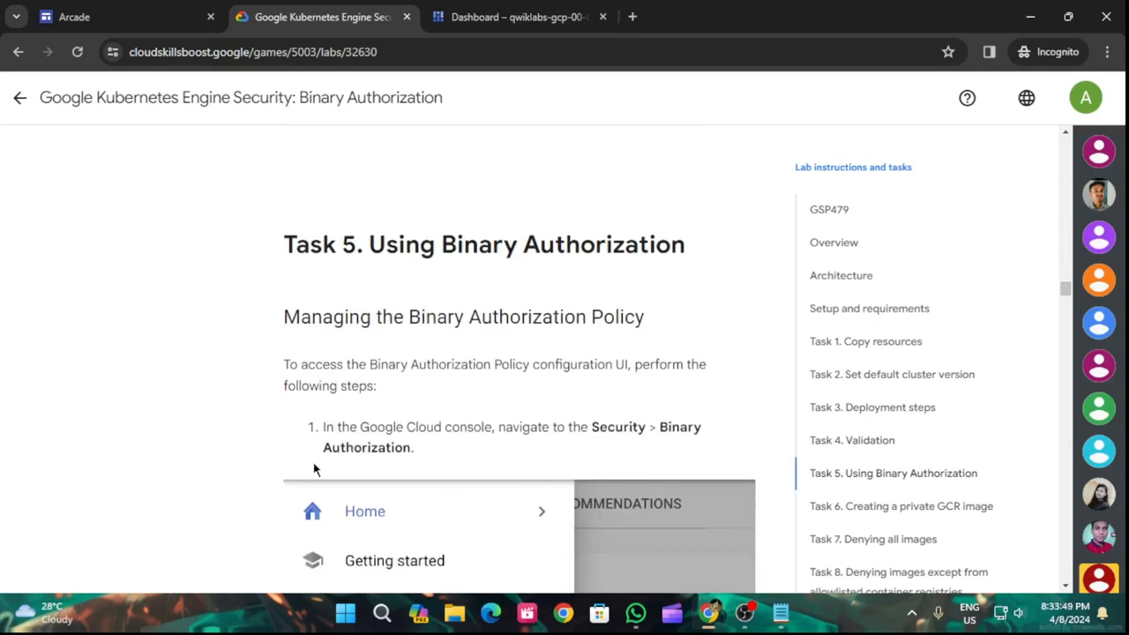
- Shrink the Cloud Shell terminal in the Google Cloud console and open the Binary Authorization page under Security
click(529, 15)
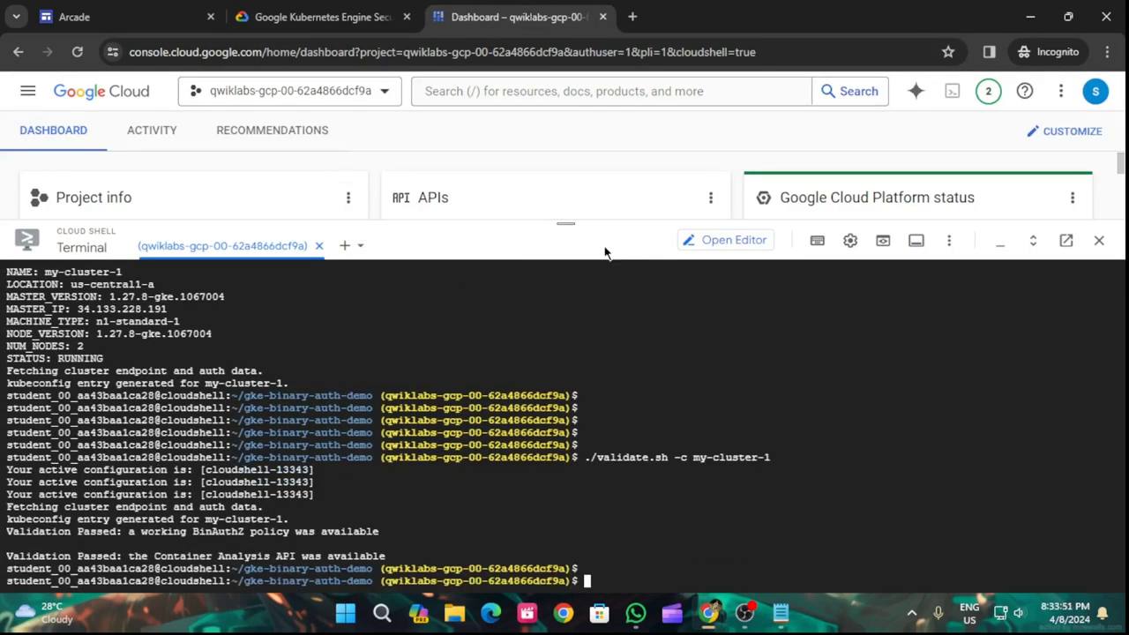
click(565, 223)
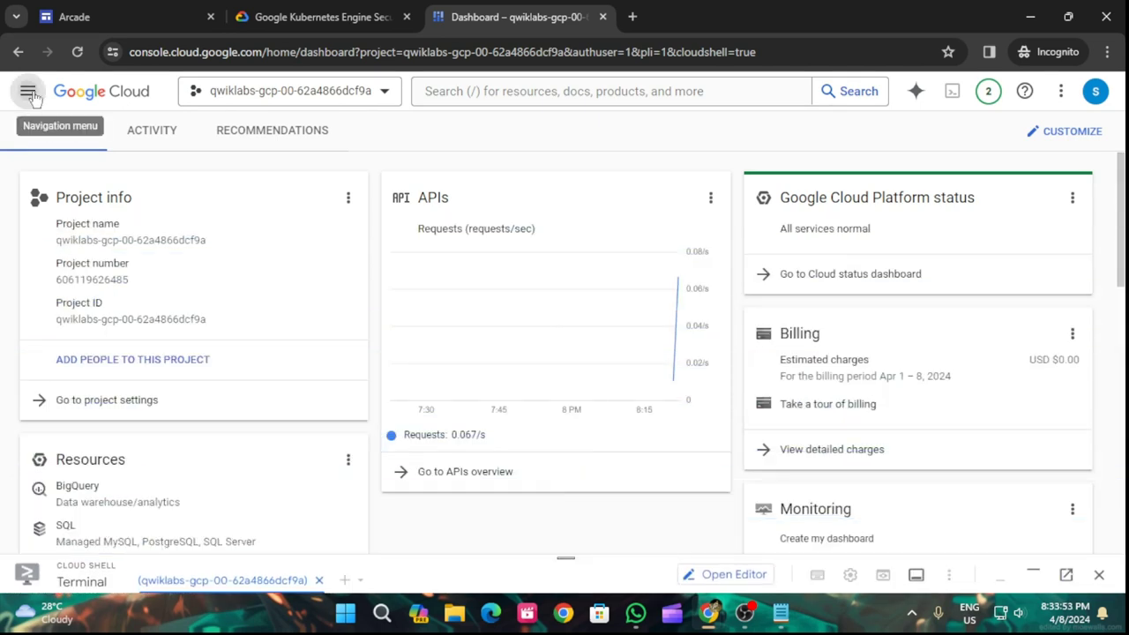
click(28, 91)
scroll(110, 379, down, 2)
mouse_move(112, 399)
mouse_move(106, 503)
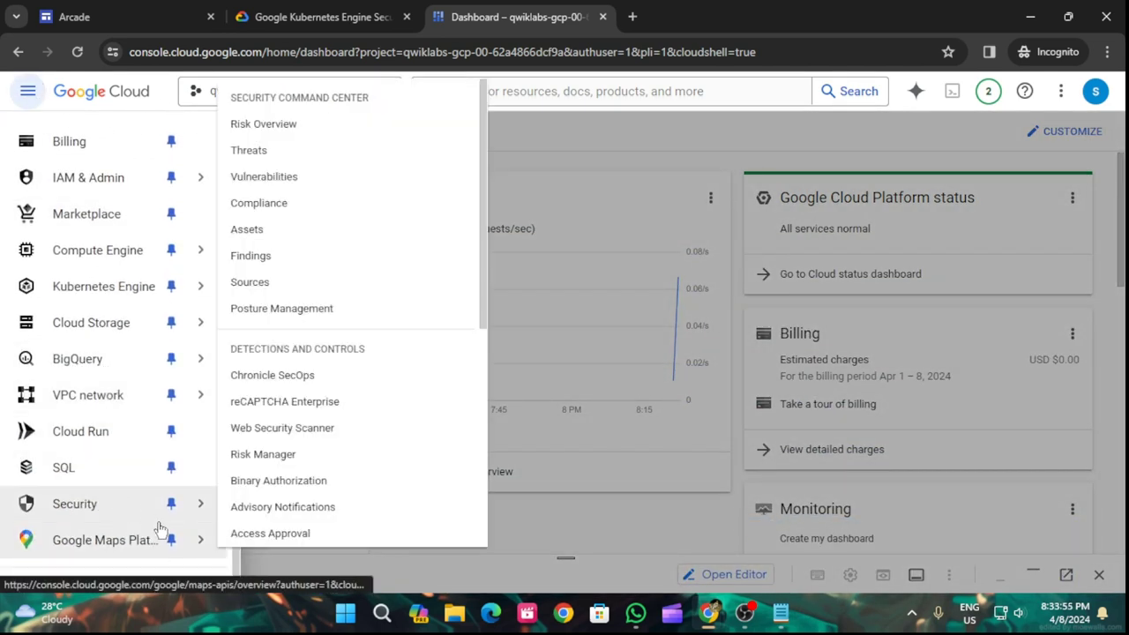
click(269, 484)
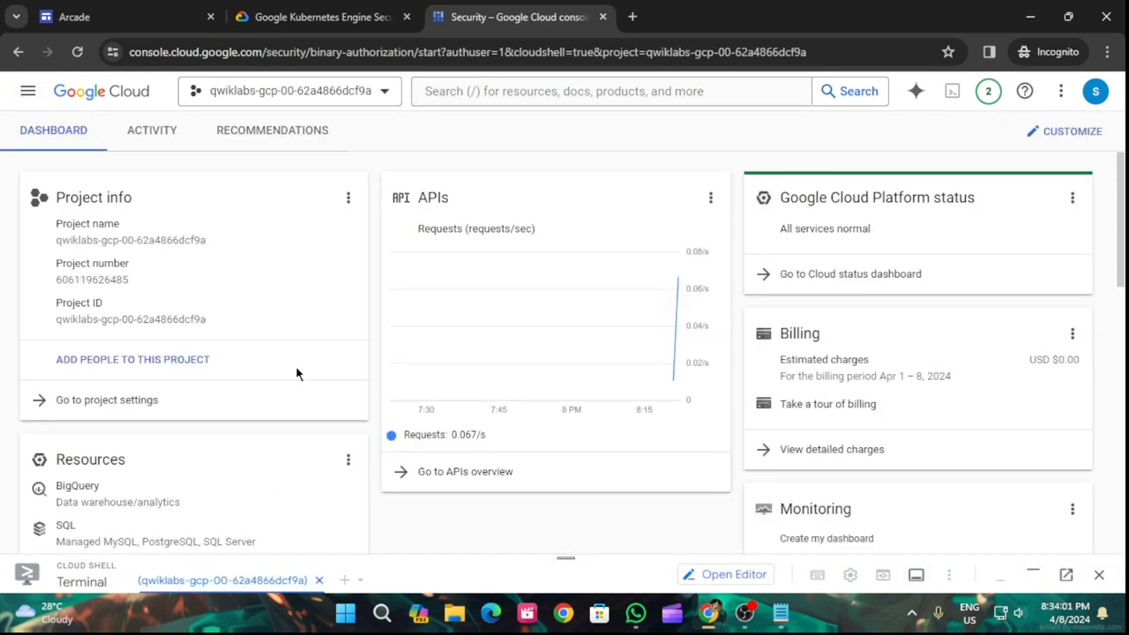
- Consult step 2 of the lab's Task 5 and open the project's Binary Authorization policy for editing
click(372, 7)
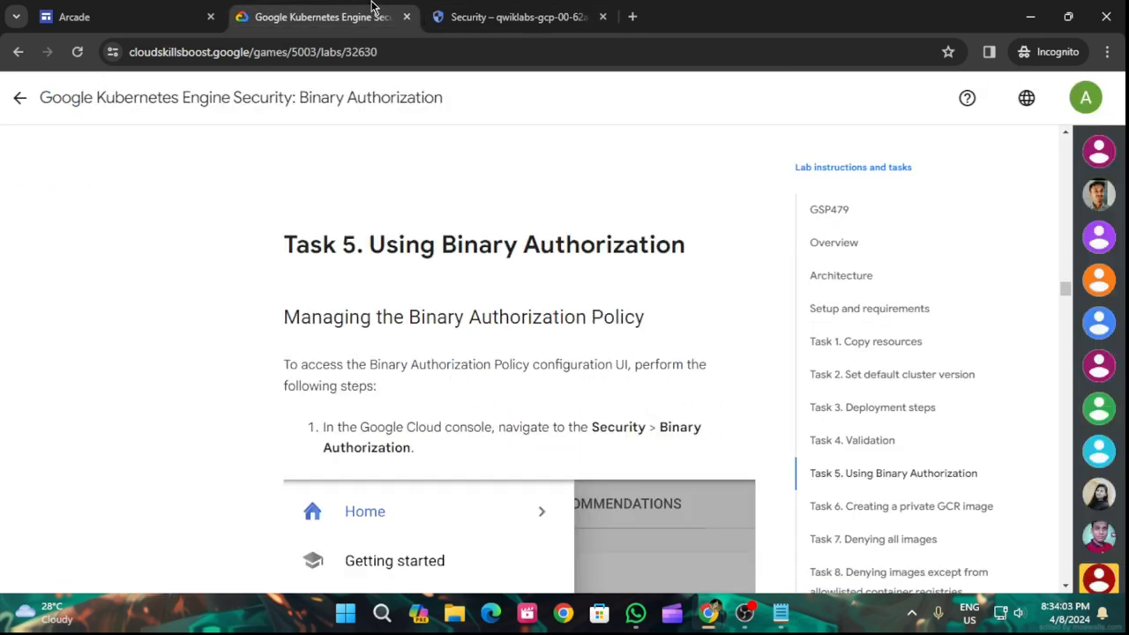
scroll(517, 446, down, 7)
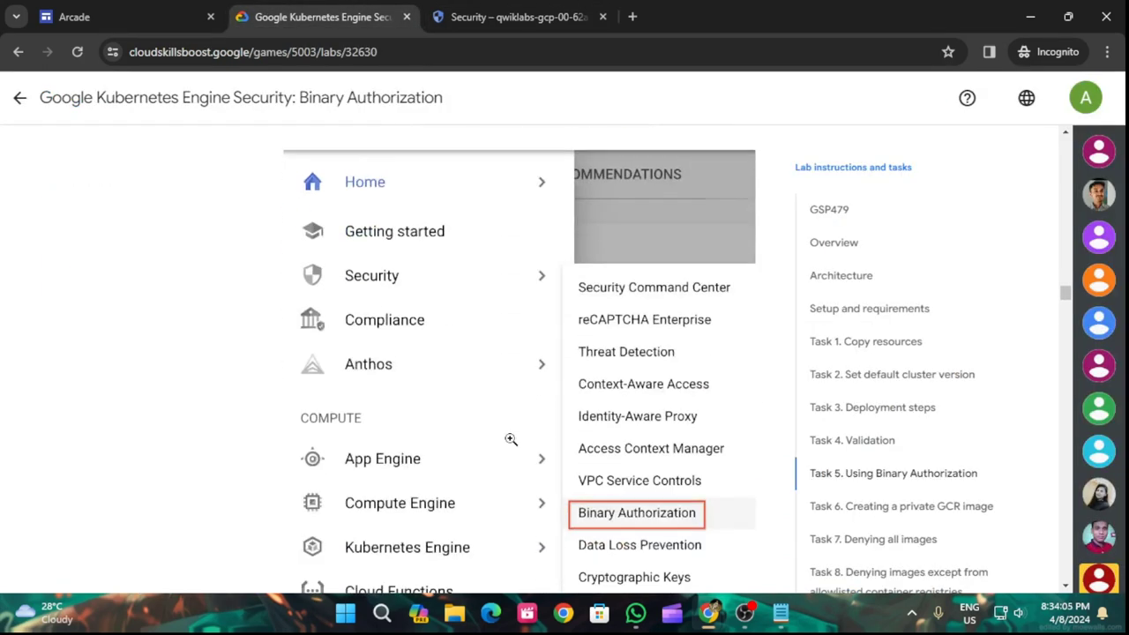
scroll(518, 421, down, 5)
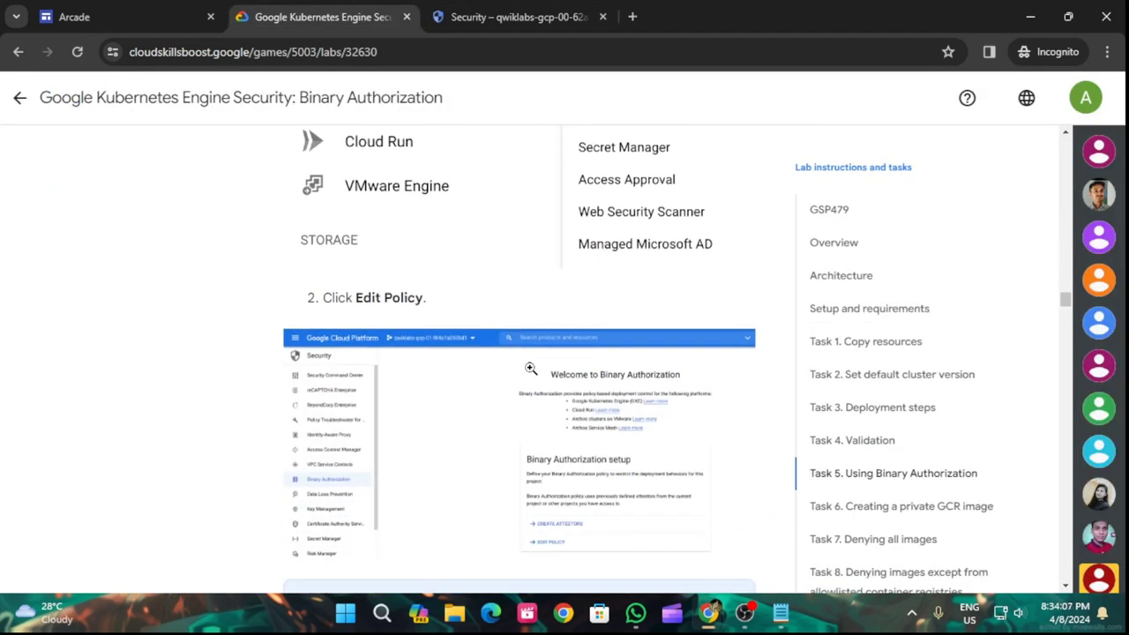
click(477, 14)
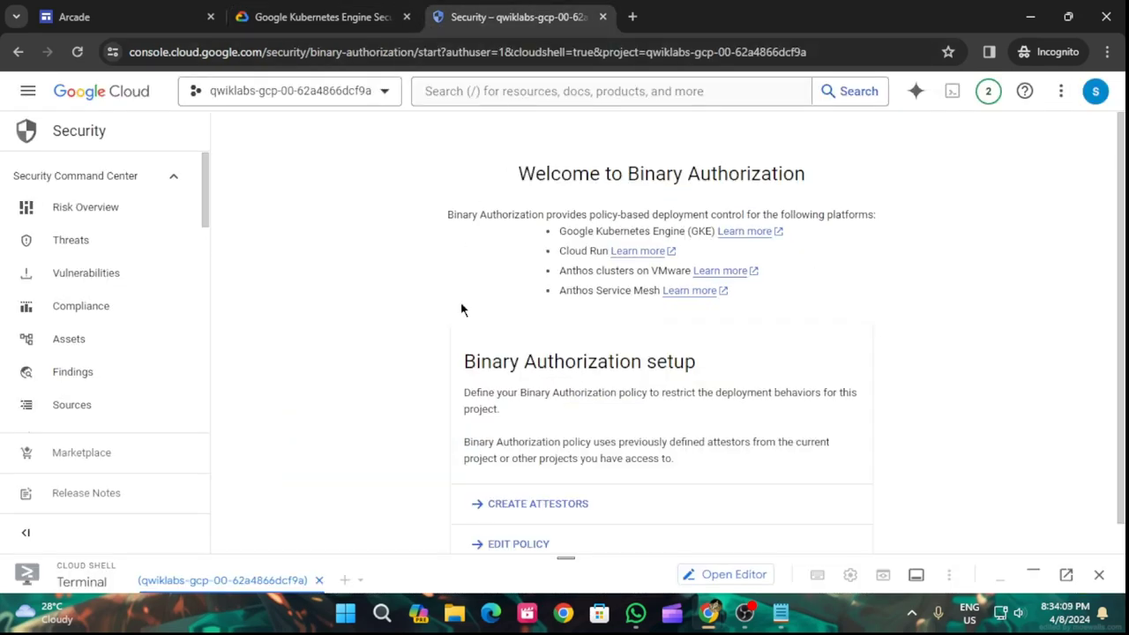
click(518, 545)
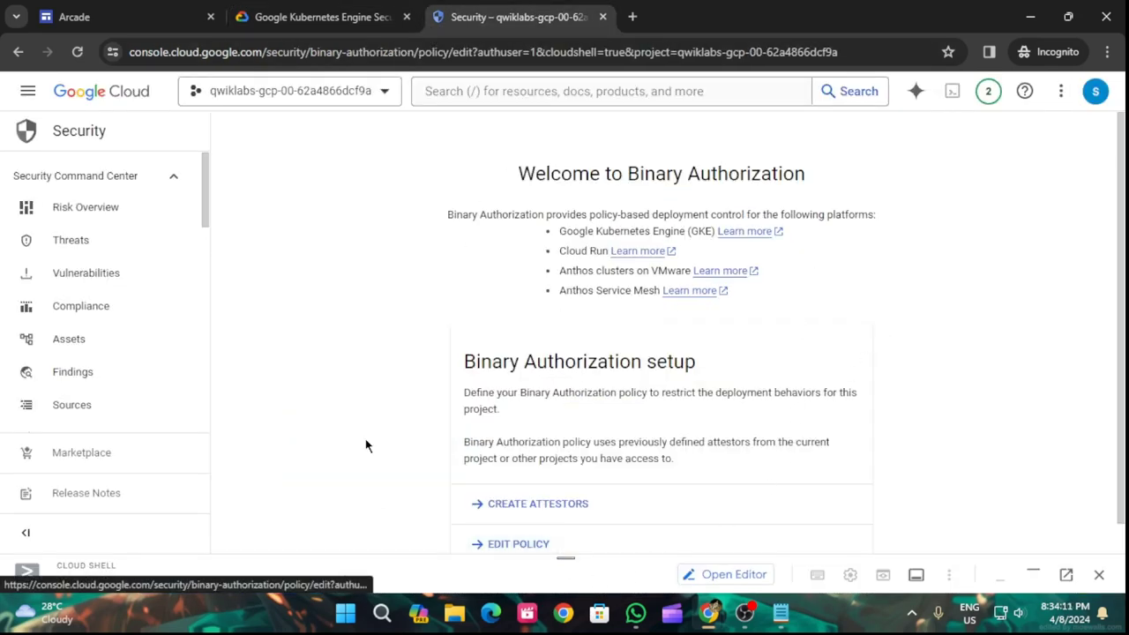
- Read step 3 of the lab's Task 5 and close the tutorial recommendations beside the policy being edited
click(322, 17)
scroll(547, 370, down, 4)
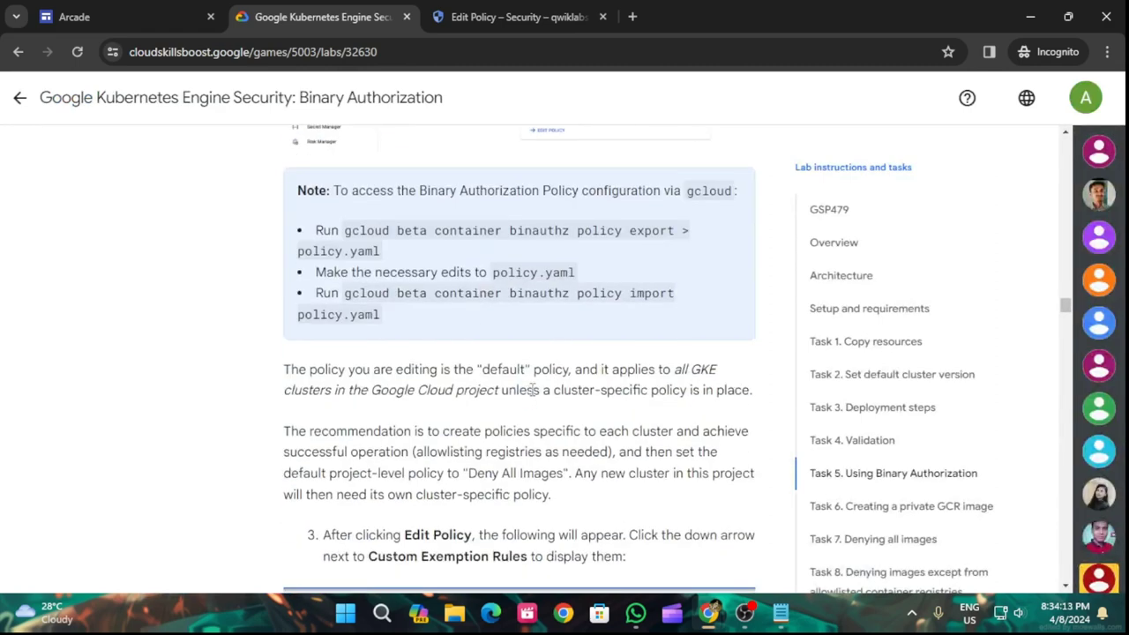
scroll(546, 370, up, 1)
scroll(549, 370, up, 2)
scroll(548, 370, down, 2)
scroll(446, 231, down, 4)
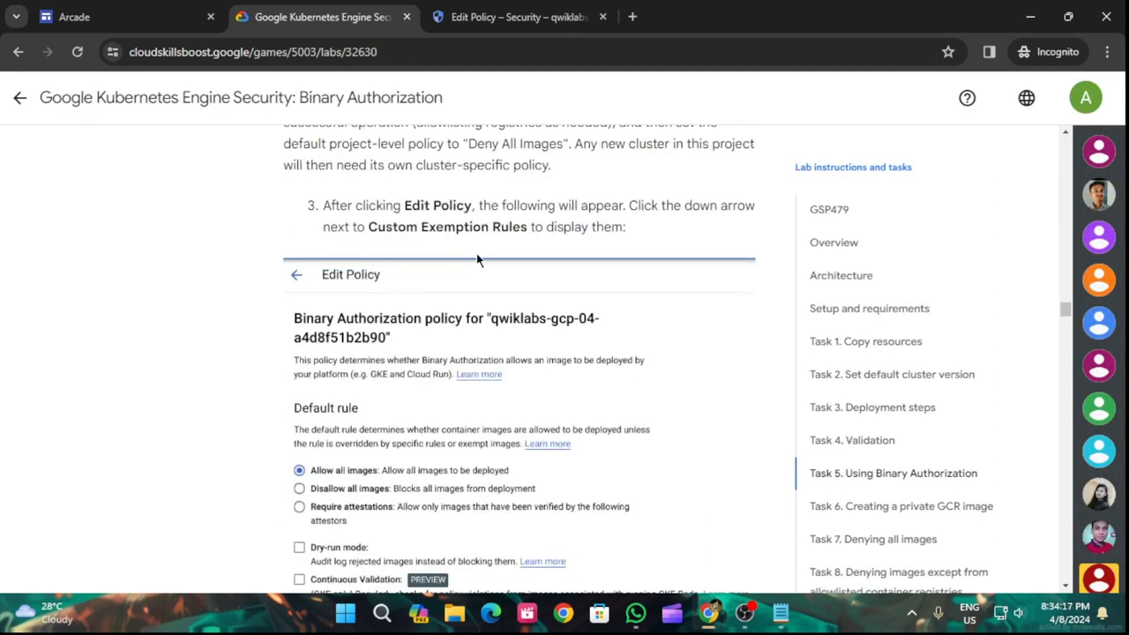
click(555, 9)
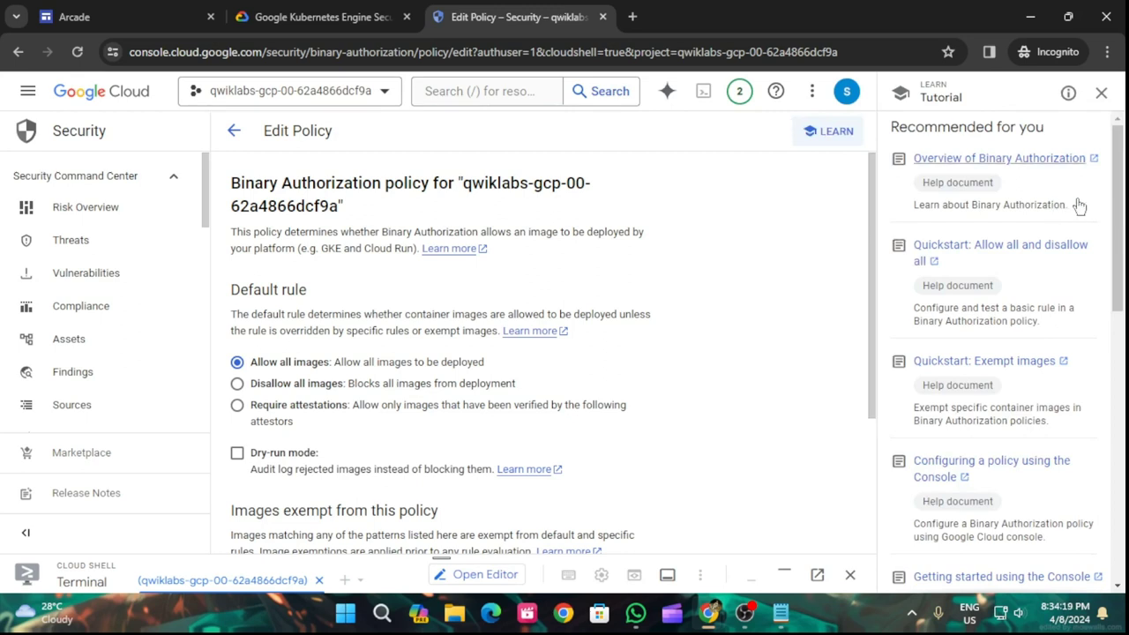
click(1100, 93)
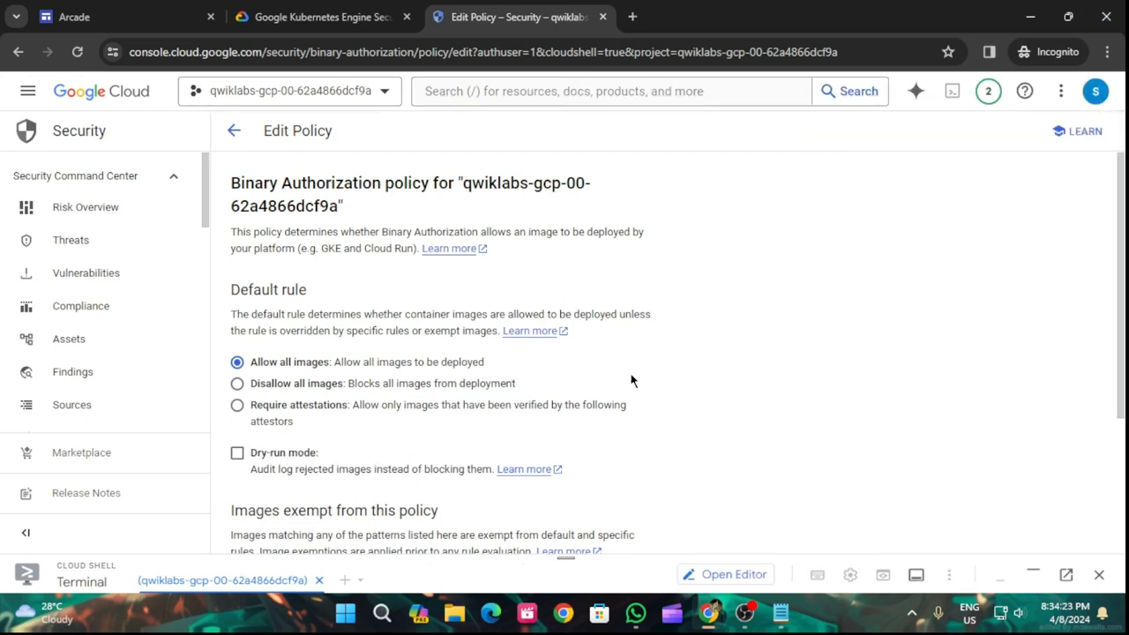
- Expand the custom exemption rules of the Binary Authorization policy
scroll(628, 378, down, 1)
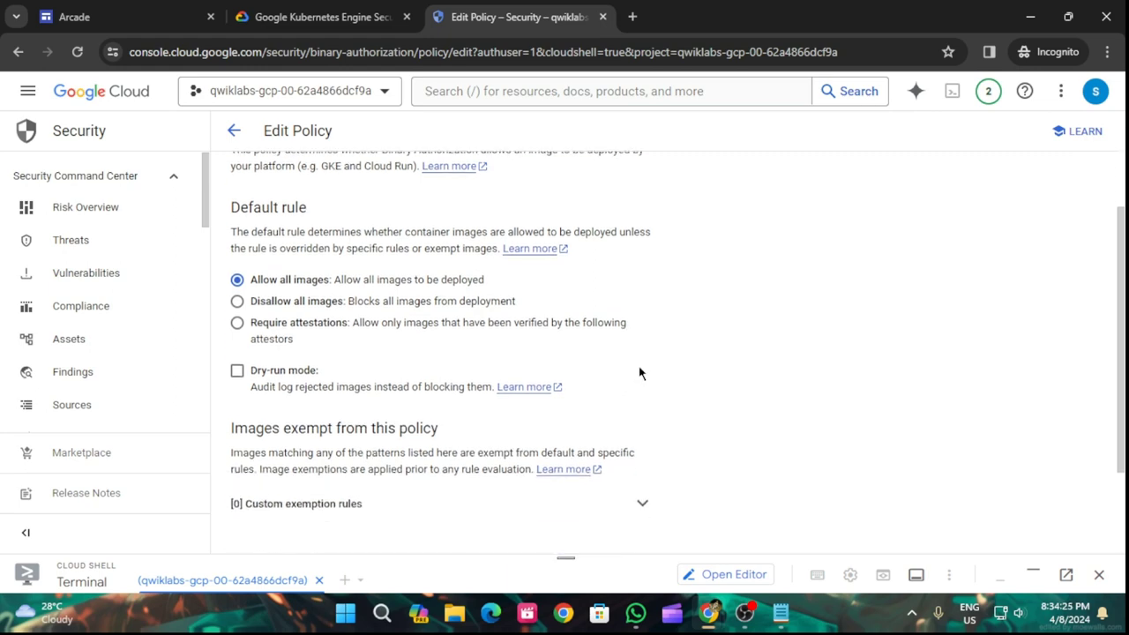
scroll(640, 373, up, 1)
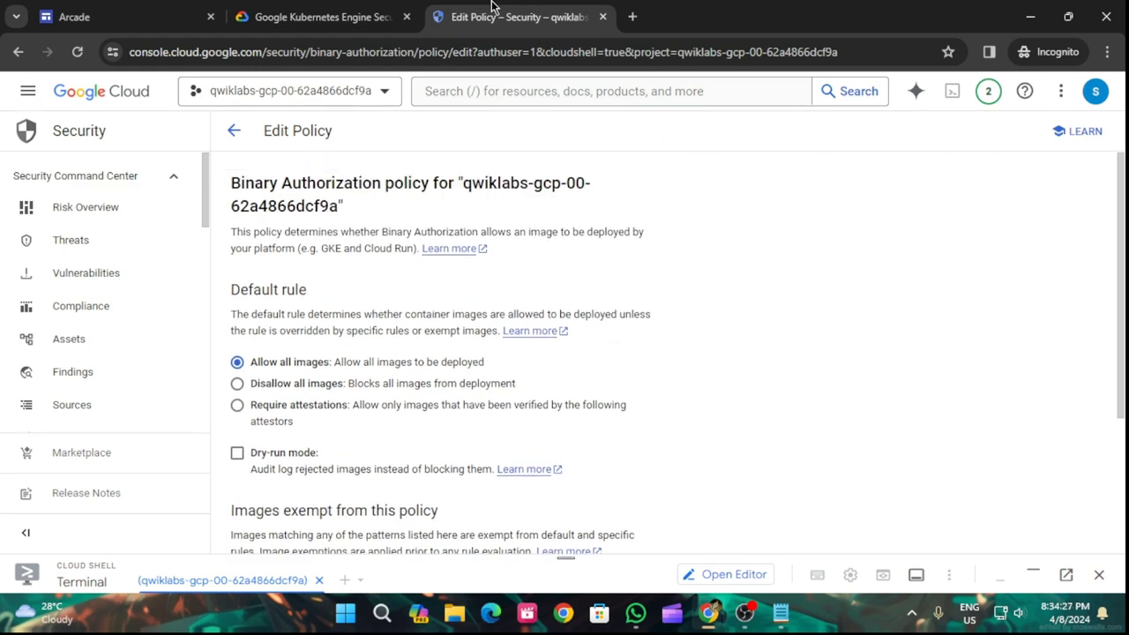
click(326, 8)
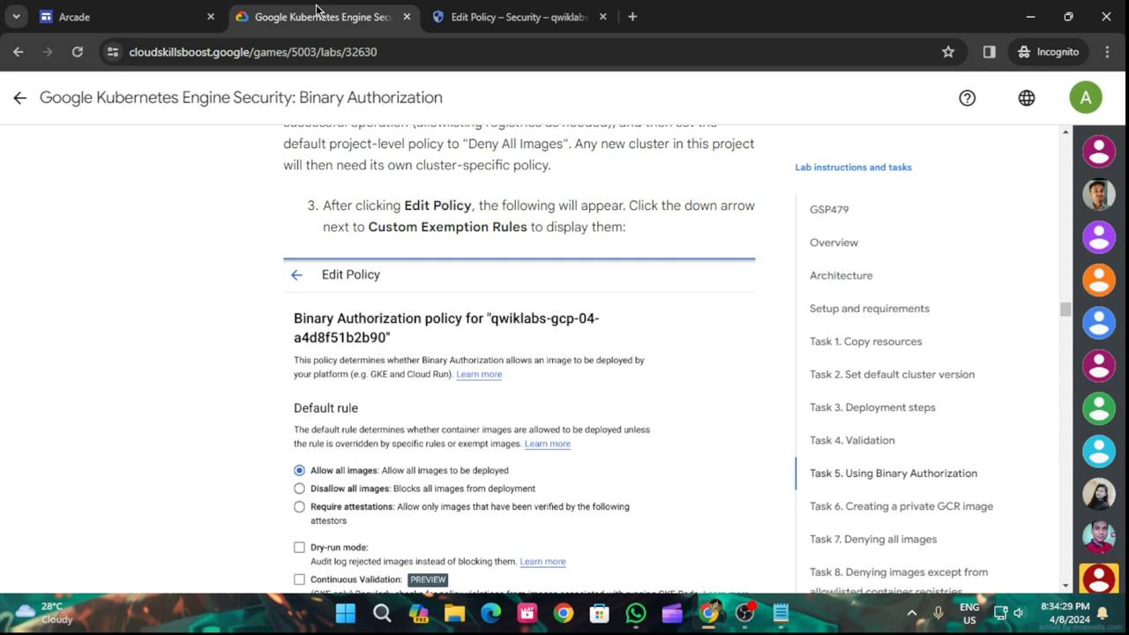
click(463, 12)
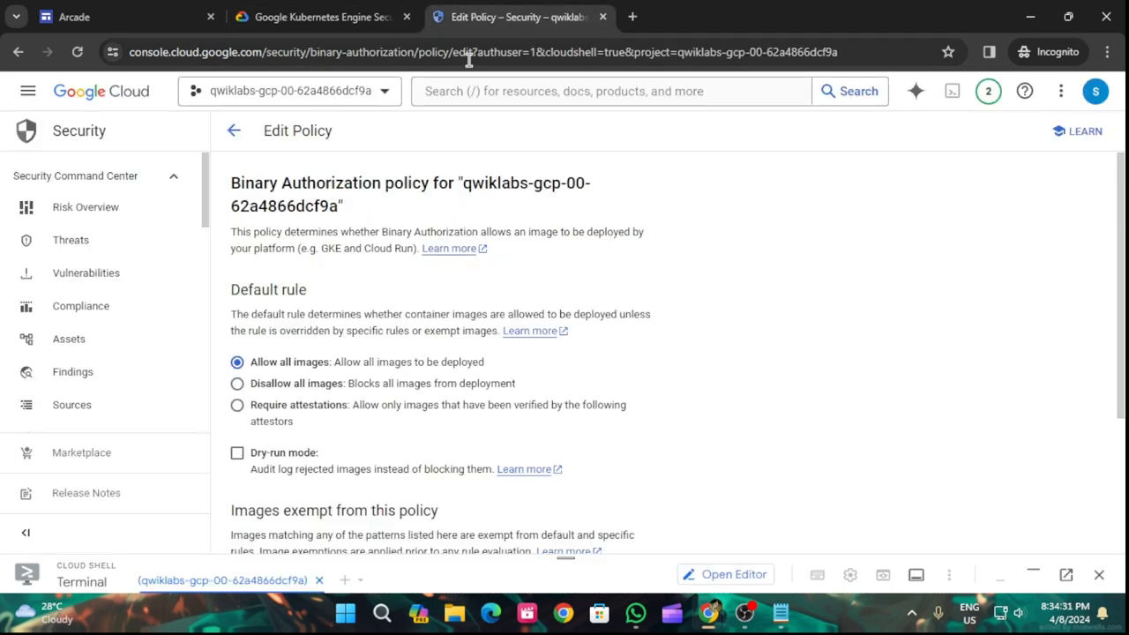
scroll(373, 356, down, 1)
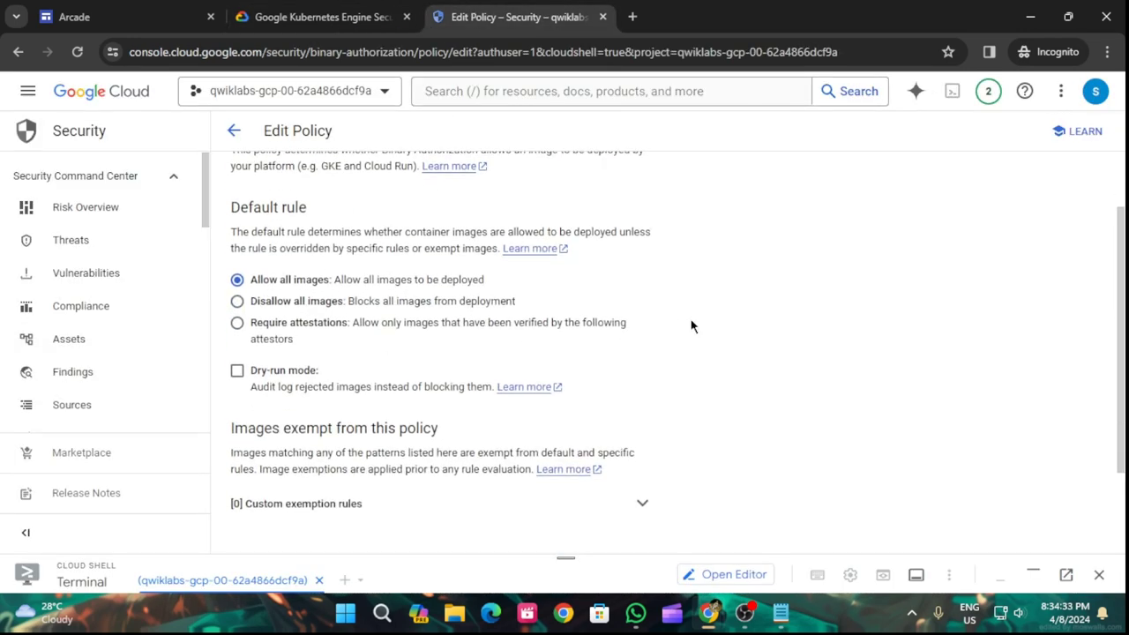
click(309, 506)
scroll(325, 512, down, 1)
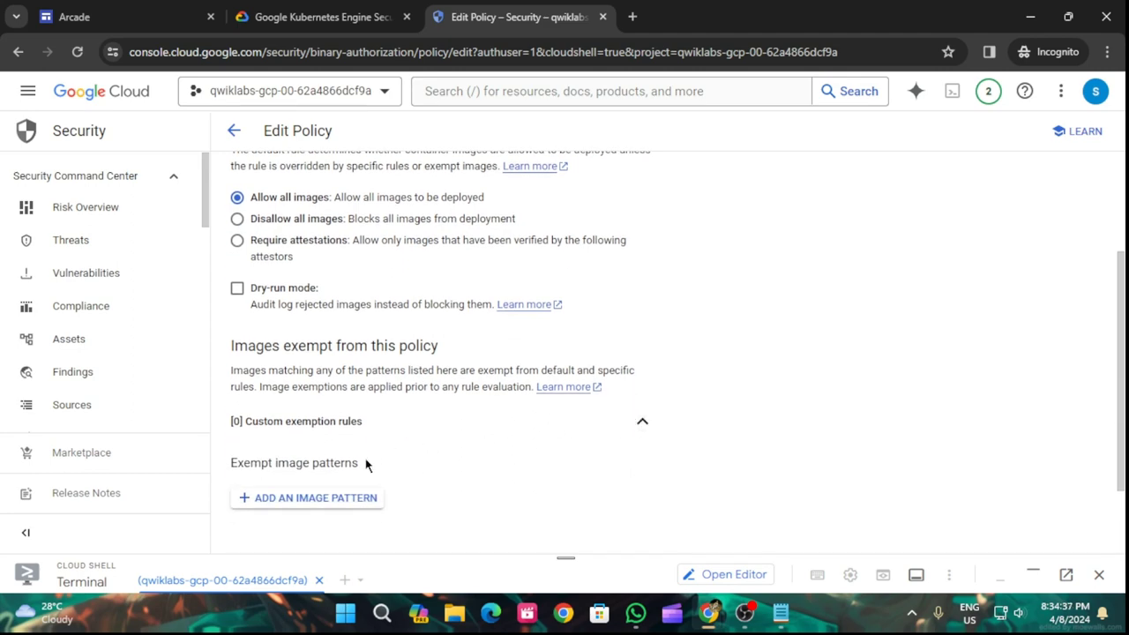
- Compare the lab's Edit Policy illustration in Task 5 with the Binary Authorization policy being edited, including its exemption rules
click(353, 7)
scroll(455, 281, down, 4)
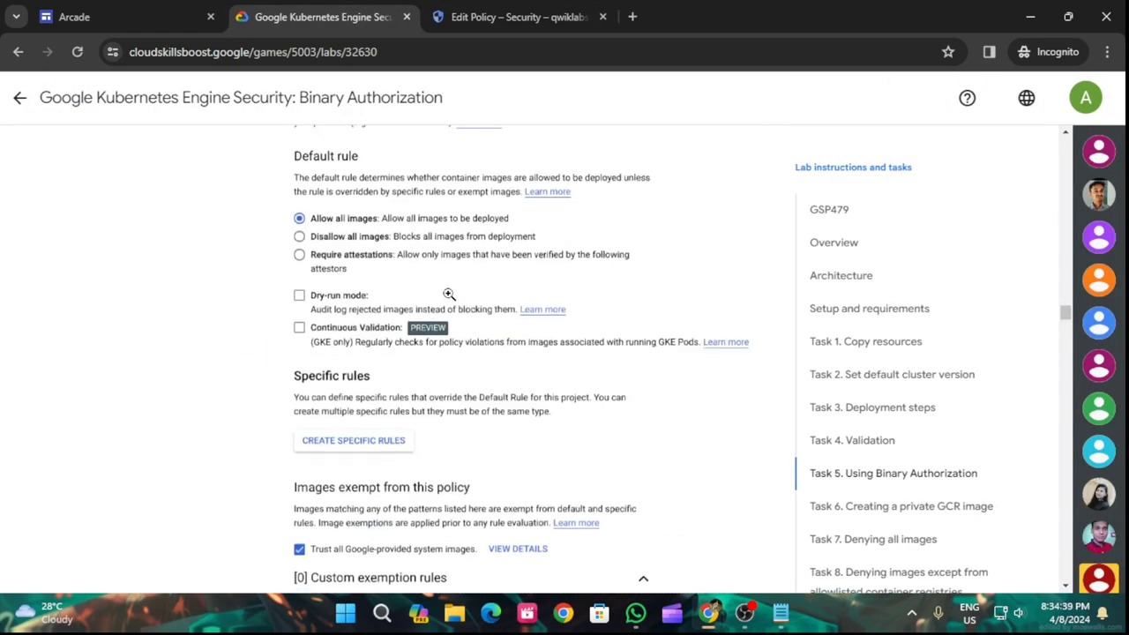
scroll(422, 288, down, 1)
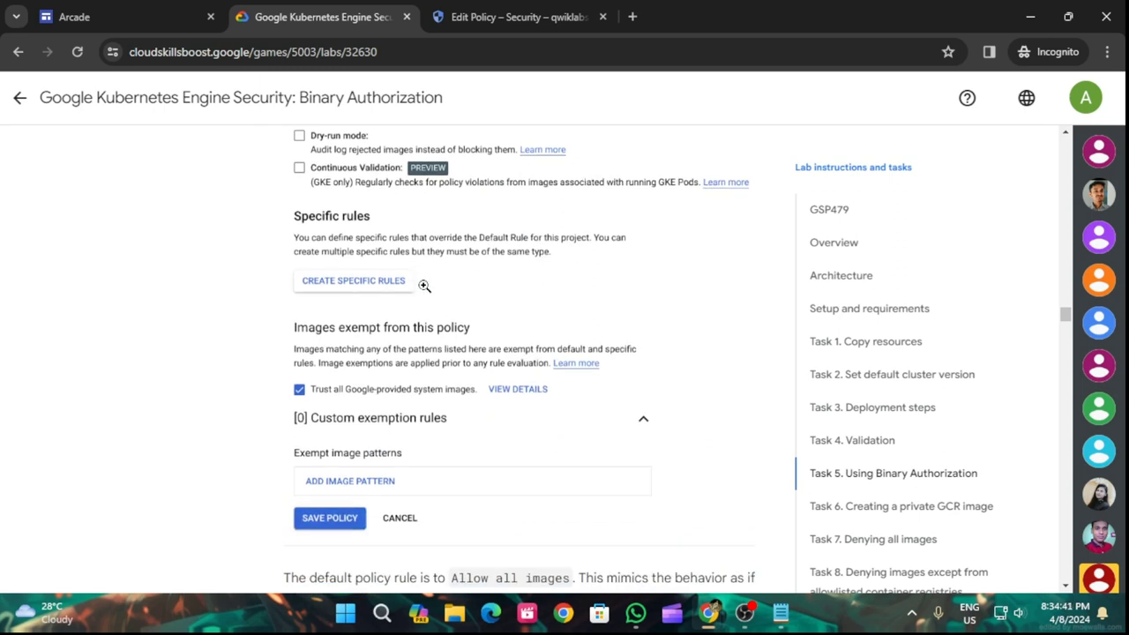
scroll(424, 286, down, 2)
scroll(426, 290, up, 2)
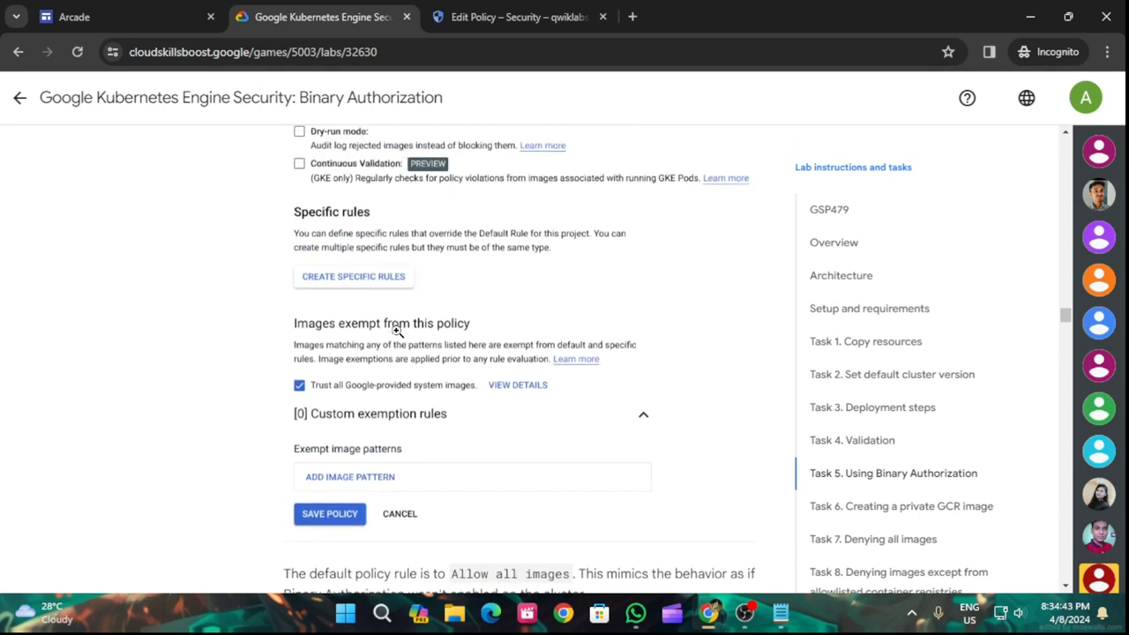
key(ctrl+Tab)
scroll(450, 441, down, 1)
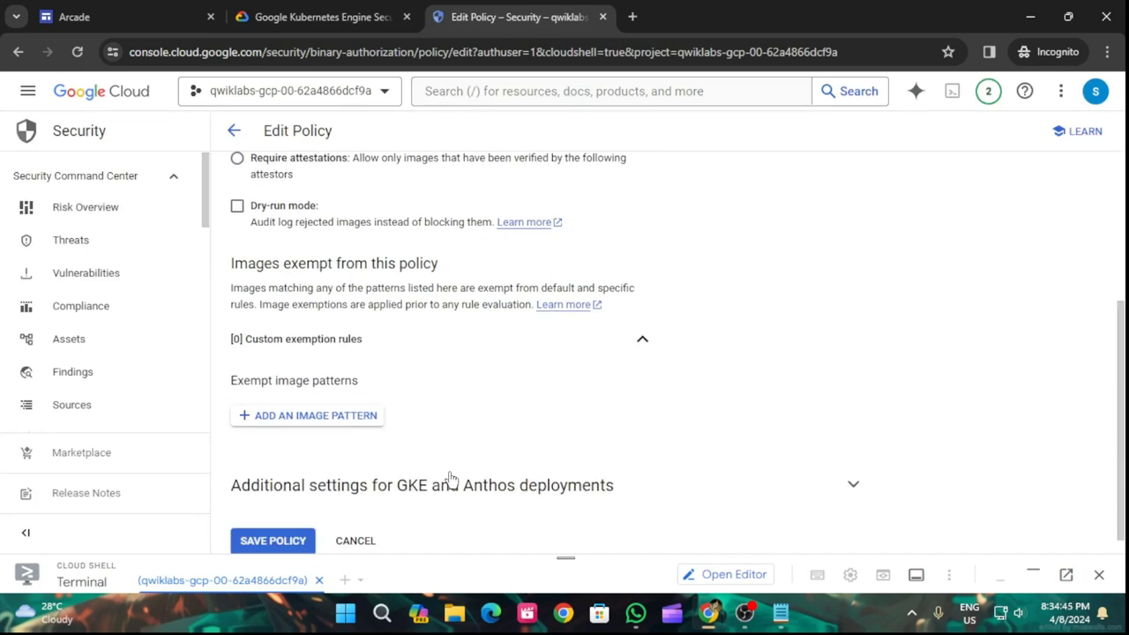
click(326, 17)
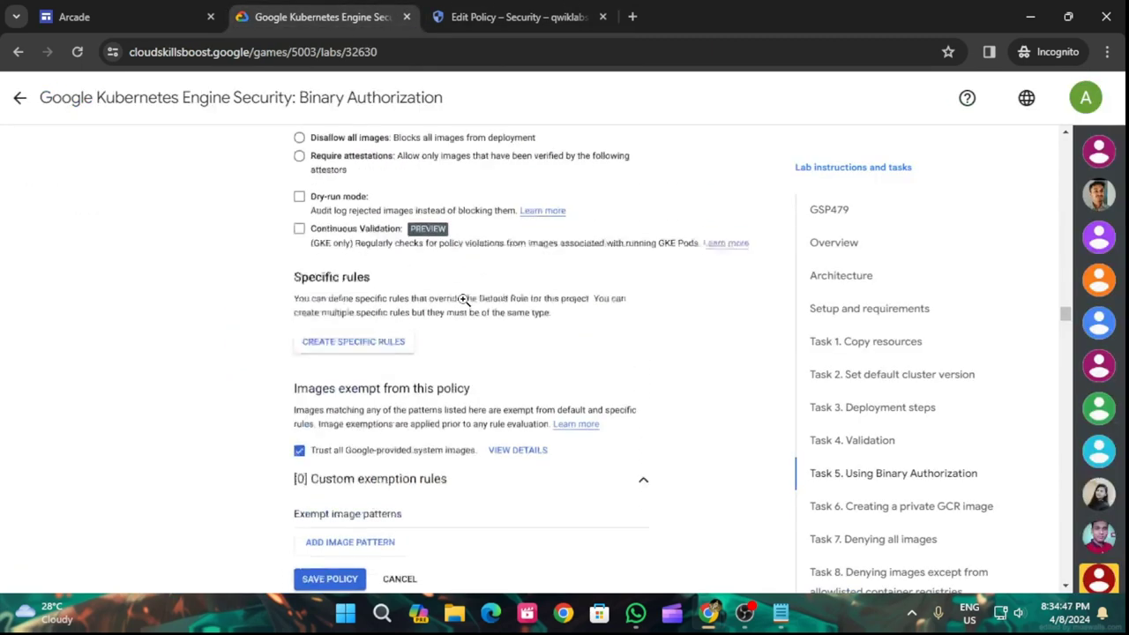
scroll(462, 299, up, 3)
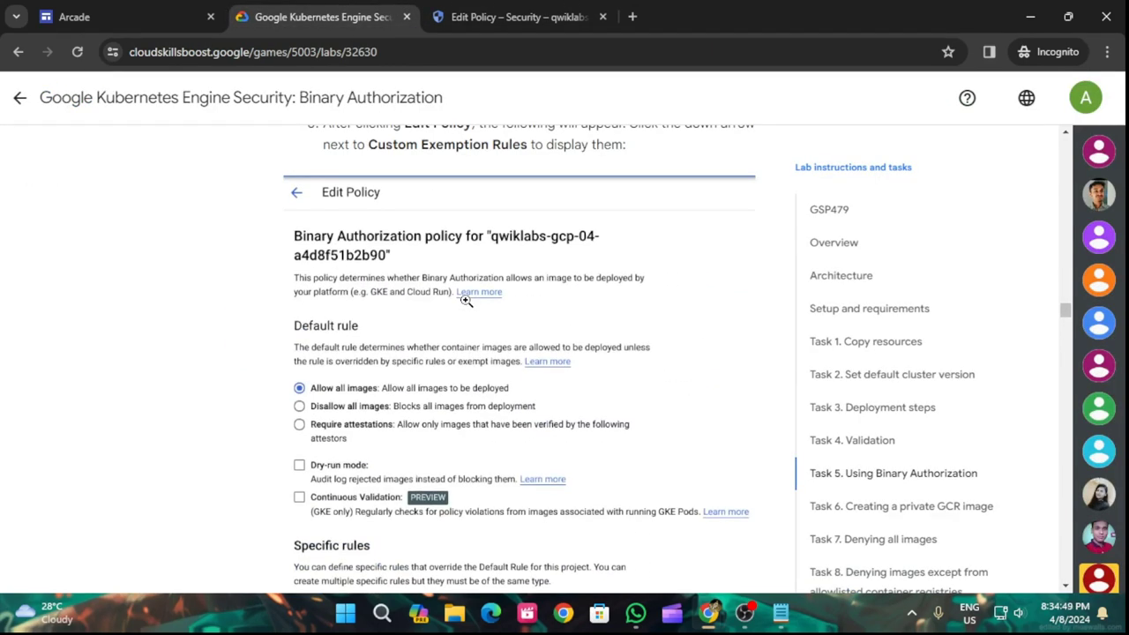
- Consult step 4 of the lab's Task 5 and set the policy's default rule to Disallow all images
scroll(465, 301, down, 8)
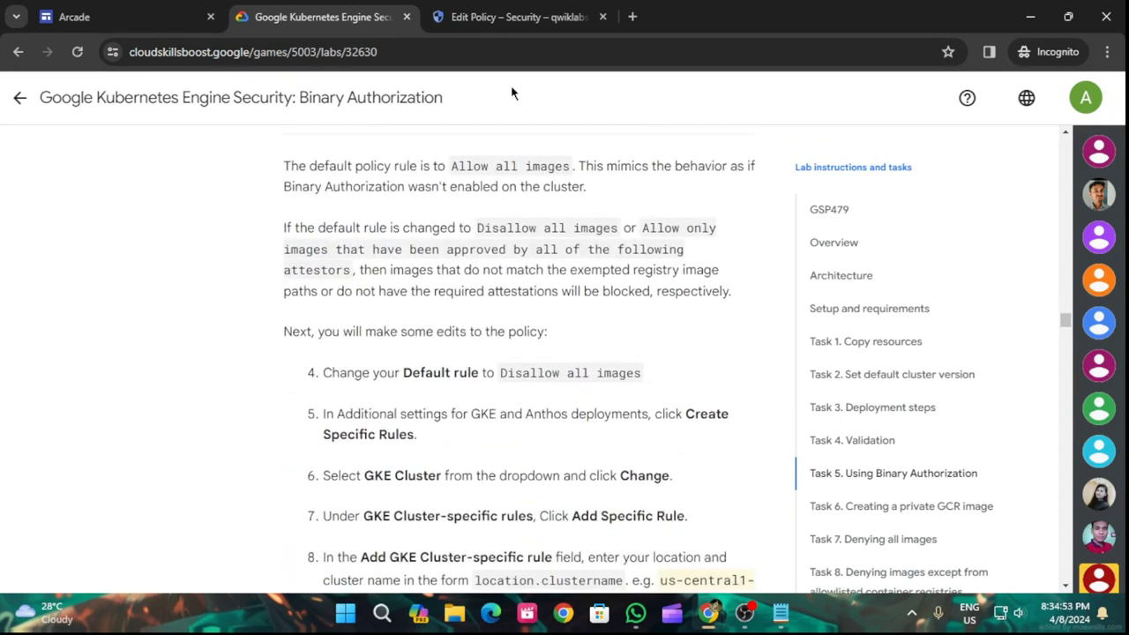
click(543, 11)
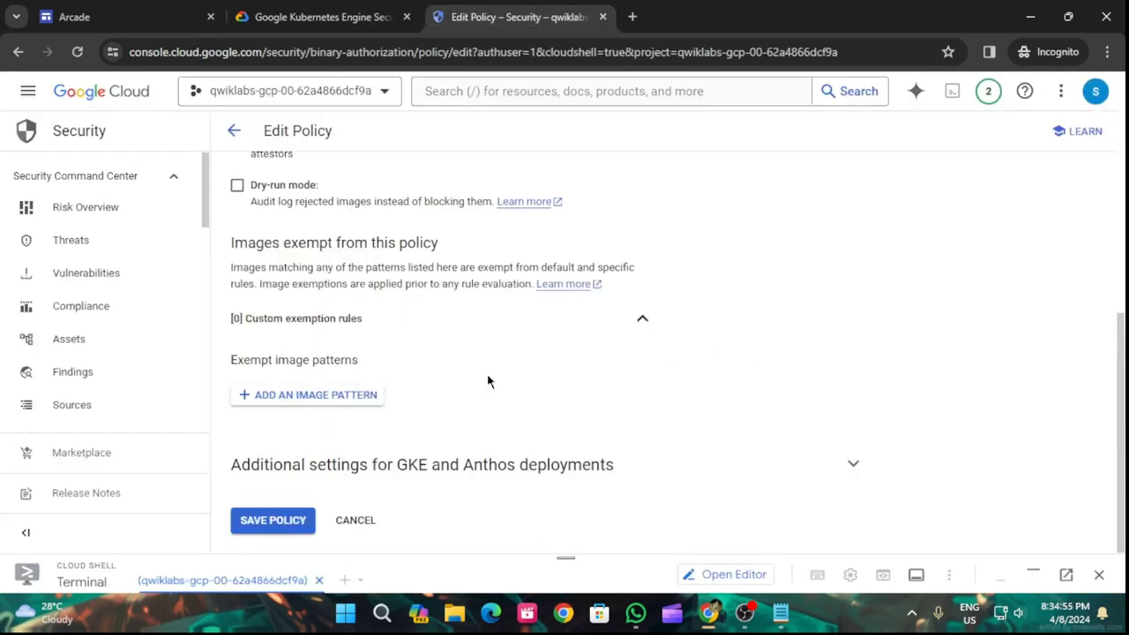
scroll(506, 385, up, 3)
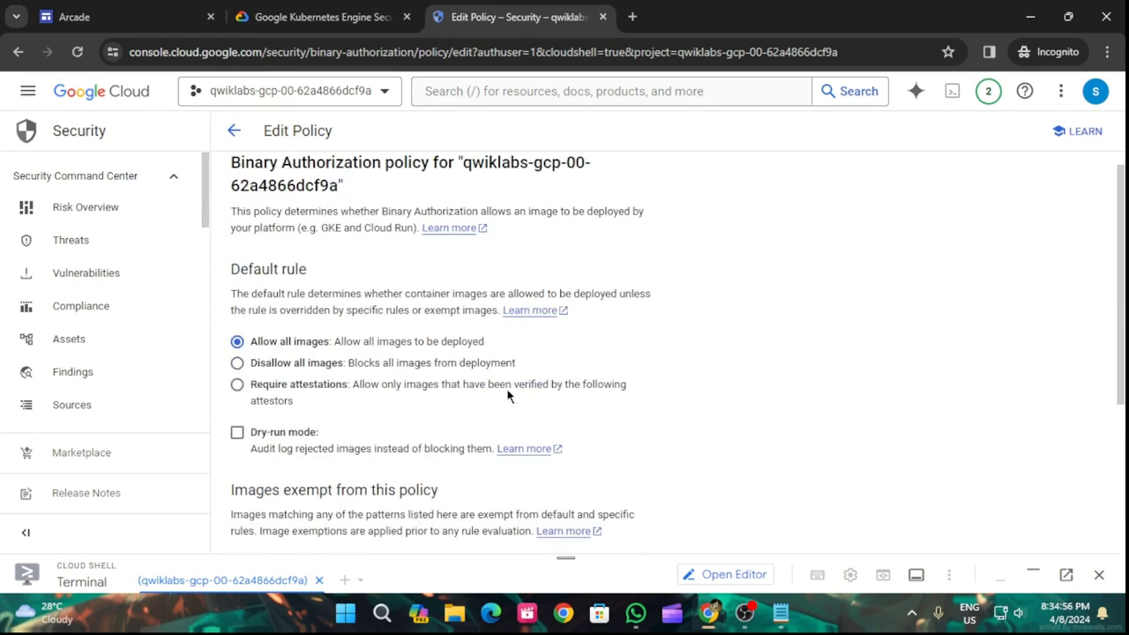
click(238, 363)
- Read step 5 of the lab's Task 5 and expand the policy's additional settings for GKE and Anthos deployments
click(344, 7)
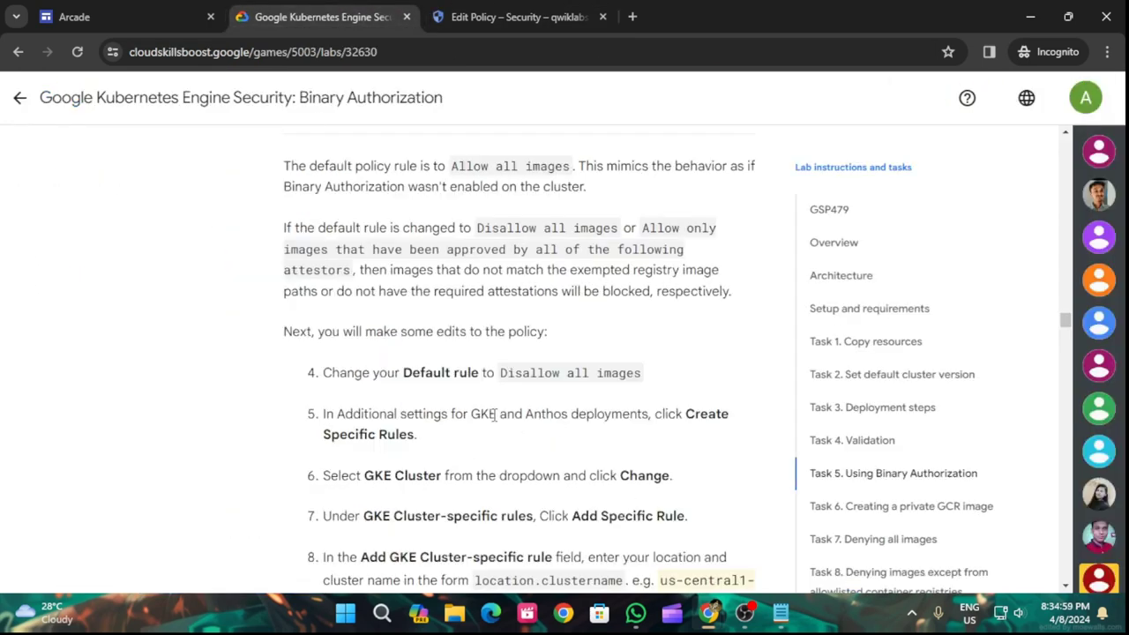
scroll(529, 432, down, 1)
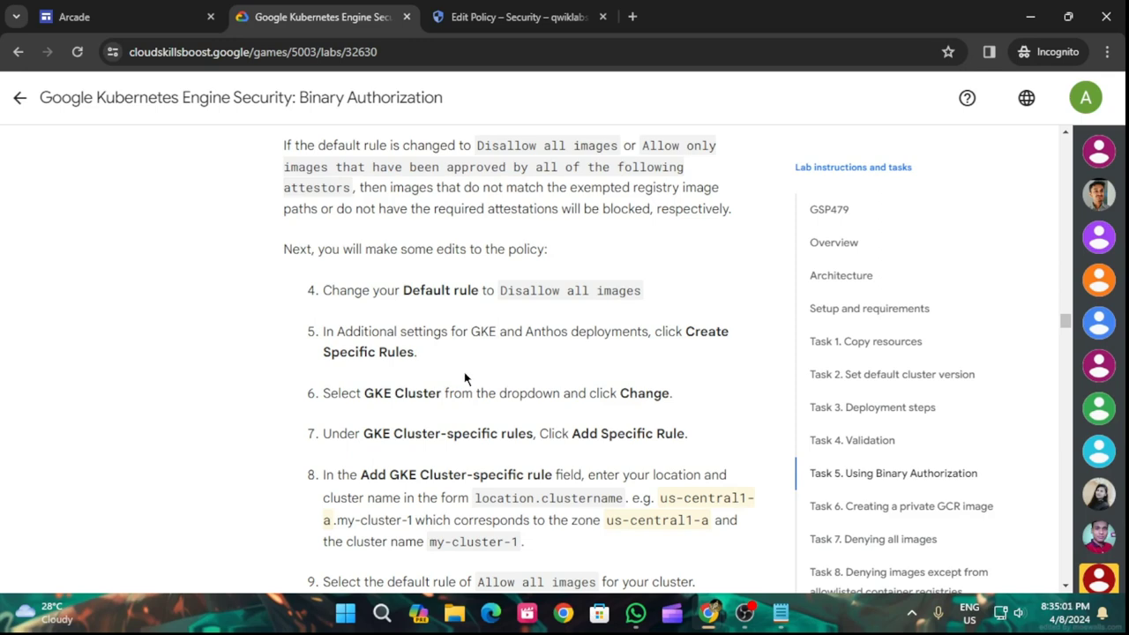
click(603, 7)
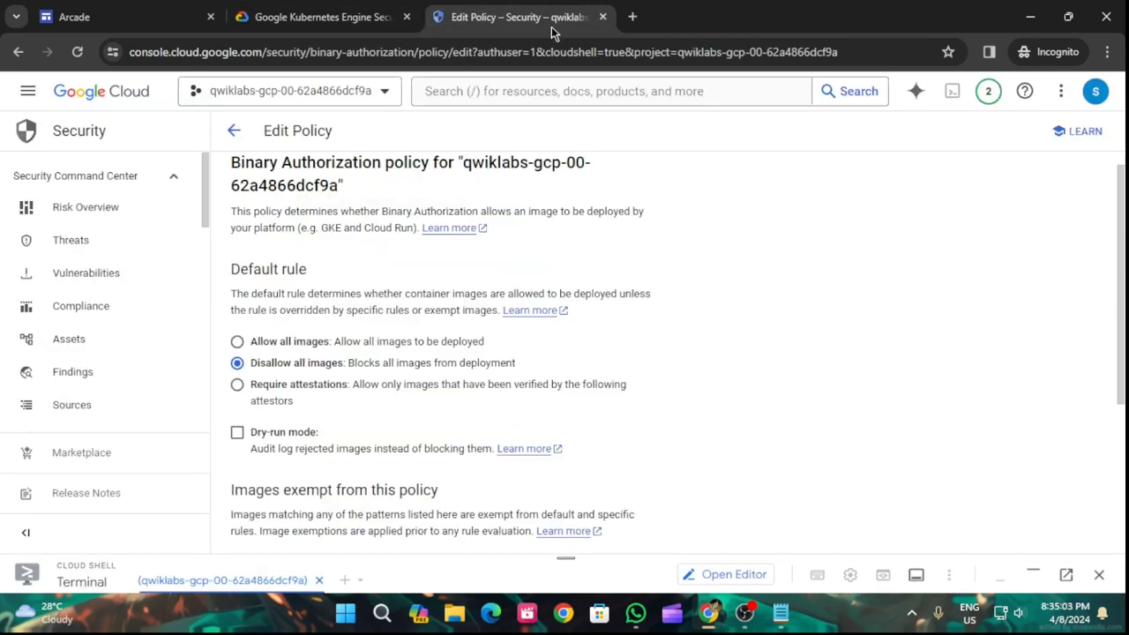
scroll(615, 373, down, 2)
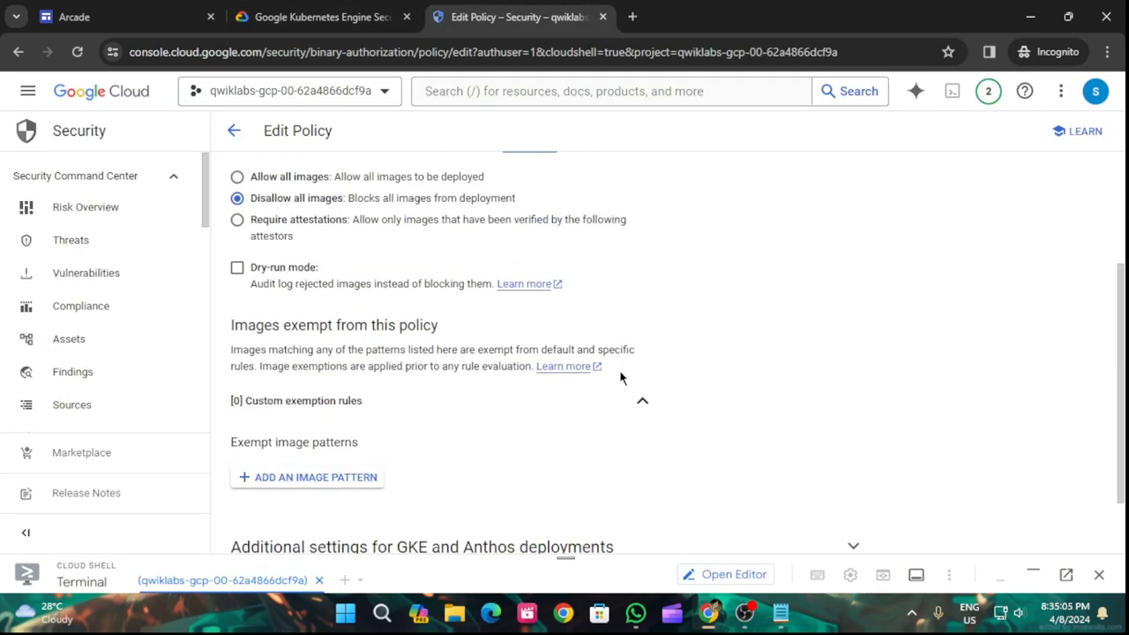
scroll(622, 378, down, 1)
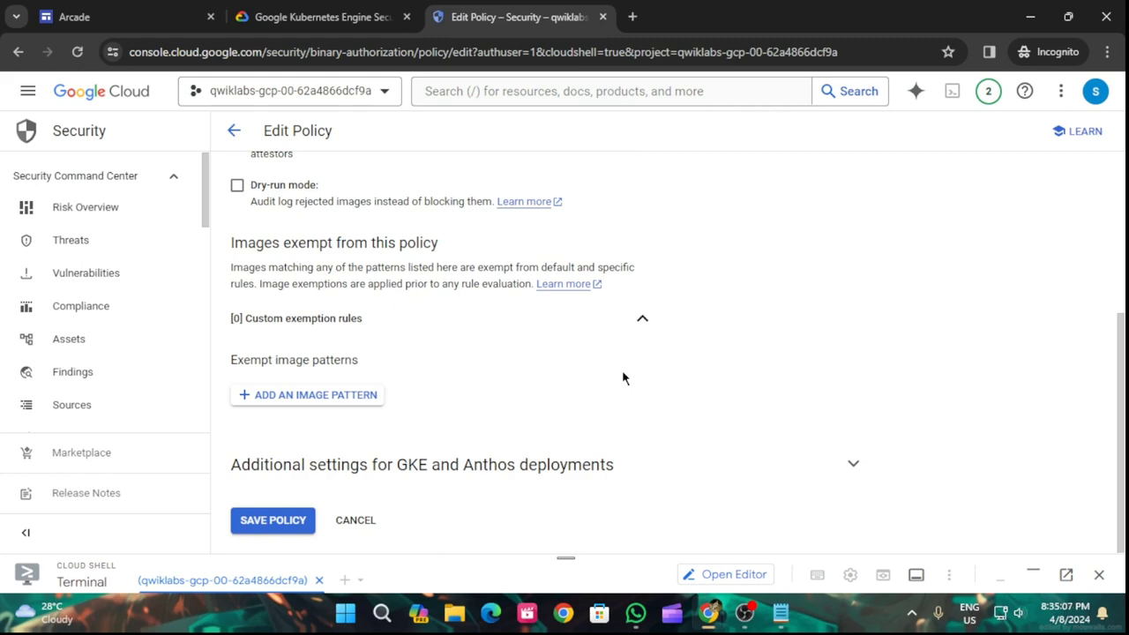
scroll(622, 378, up, 1)
scroll(621, 377, up, 3)
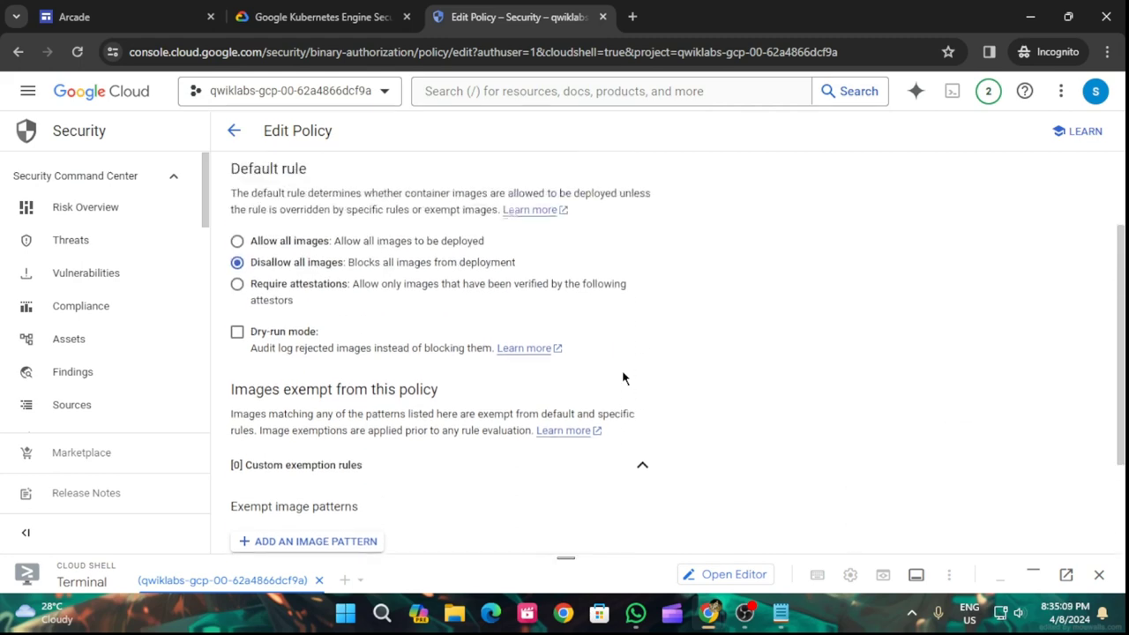
click(313, 17)
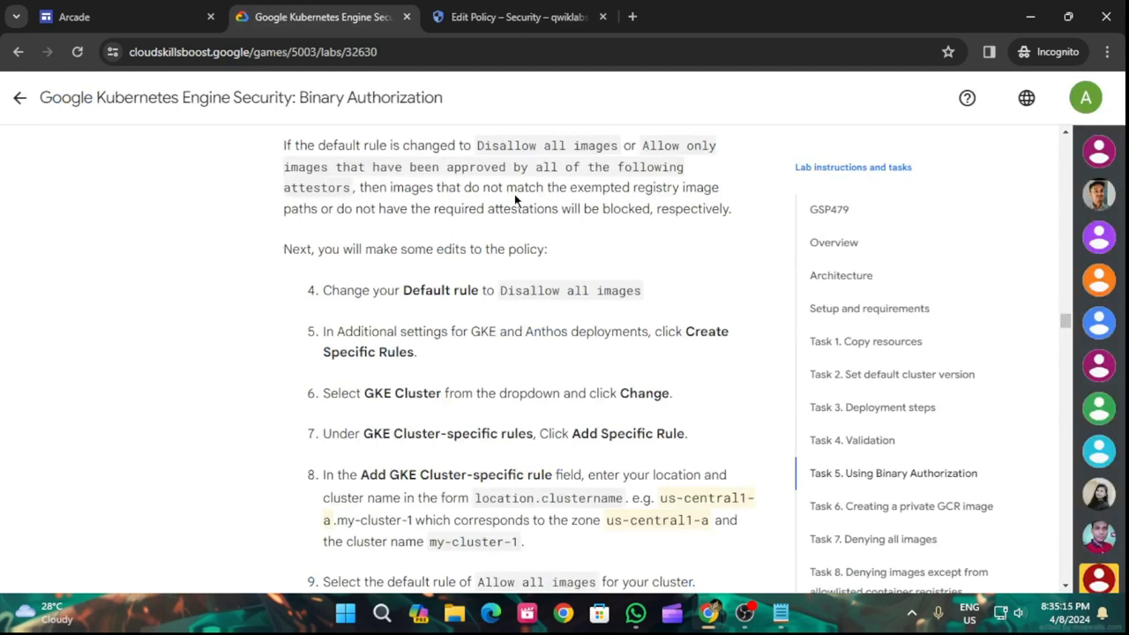
click(501, 11)
scroll(442, 485, down, 4)
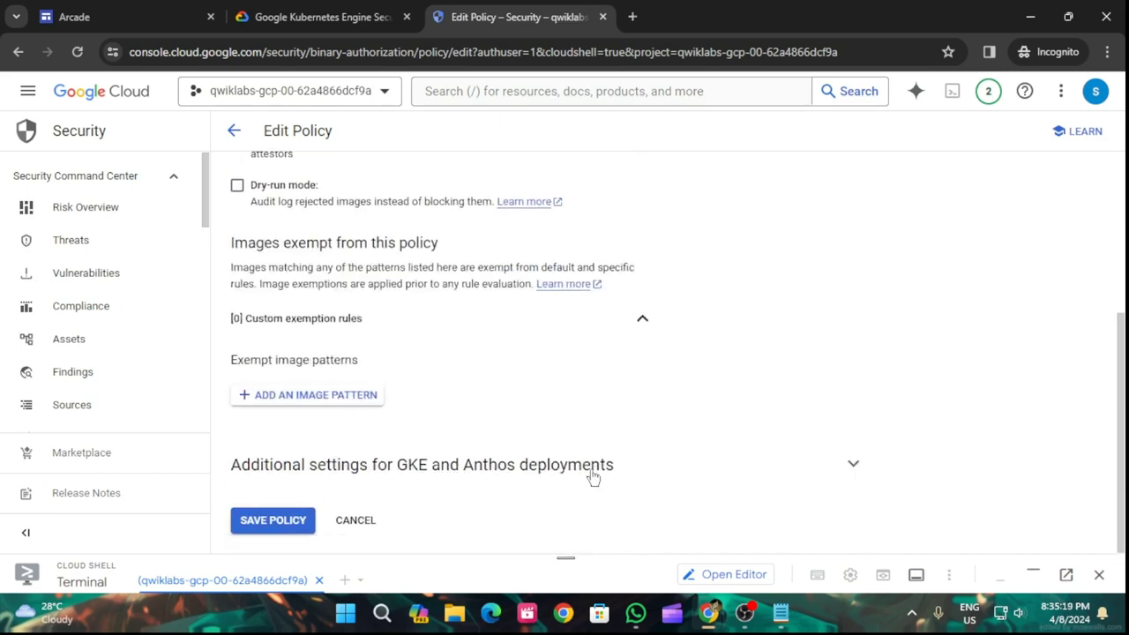
click(753, 475)
scroll(642, 473, down, 3)
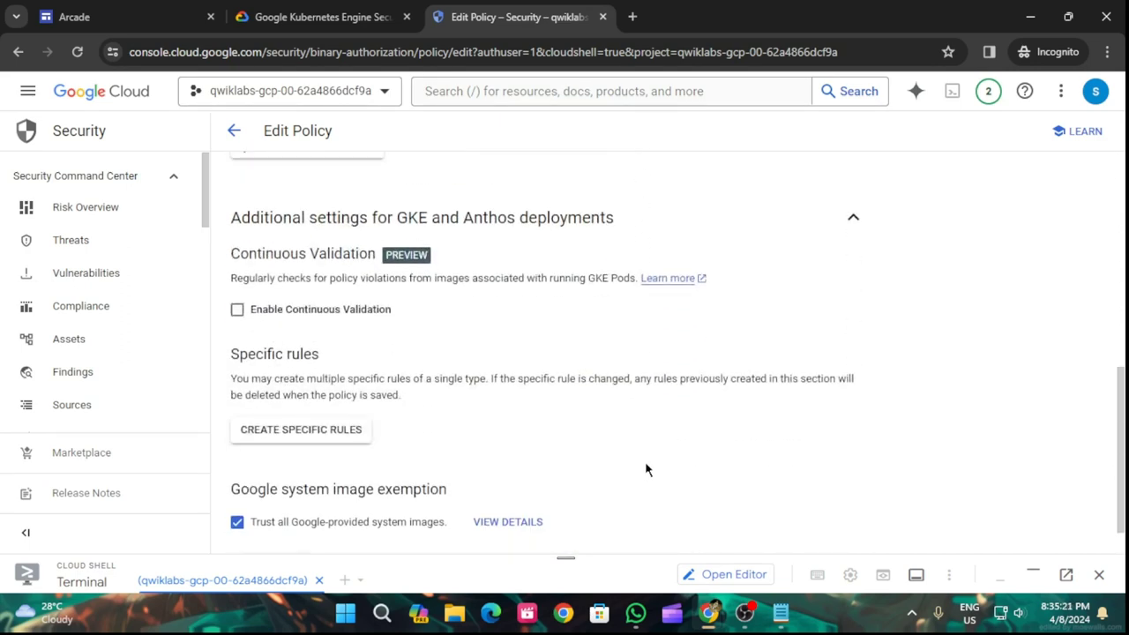
- Create specific rules for the policy with GKE Cluster as the rule type, following step 6 of the lab
click(343, 430)
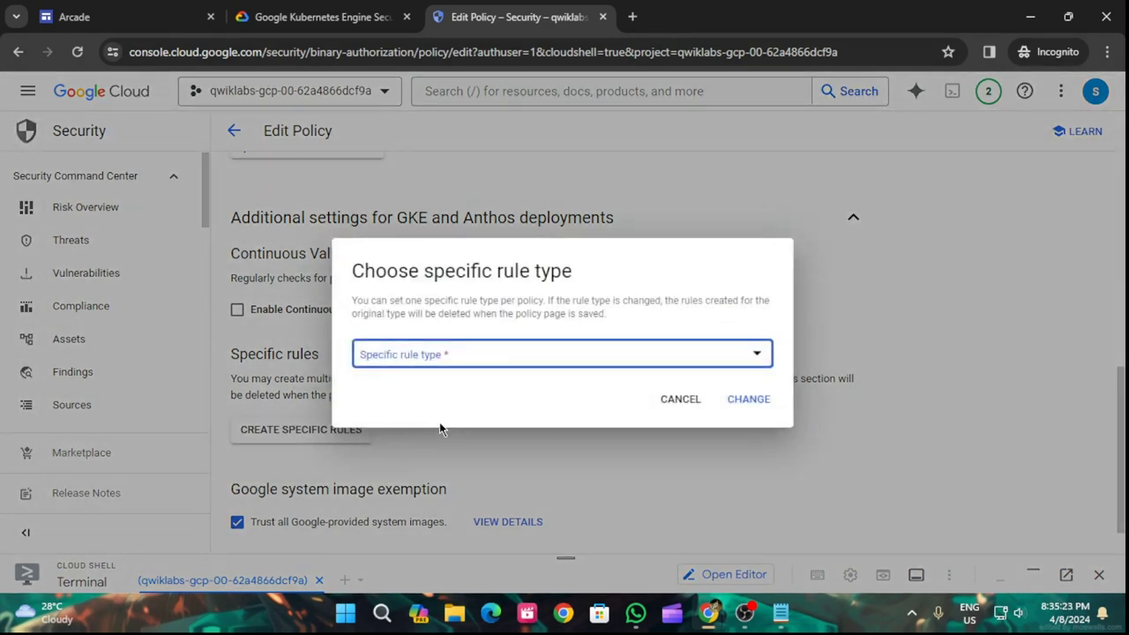
click(375, 16)
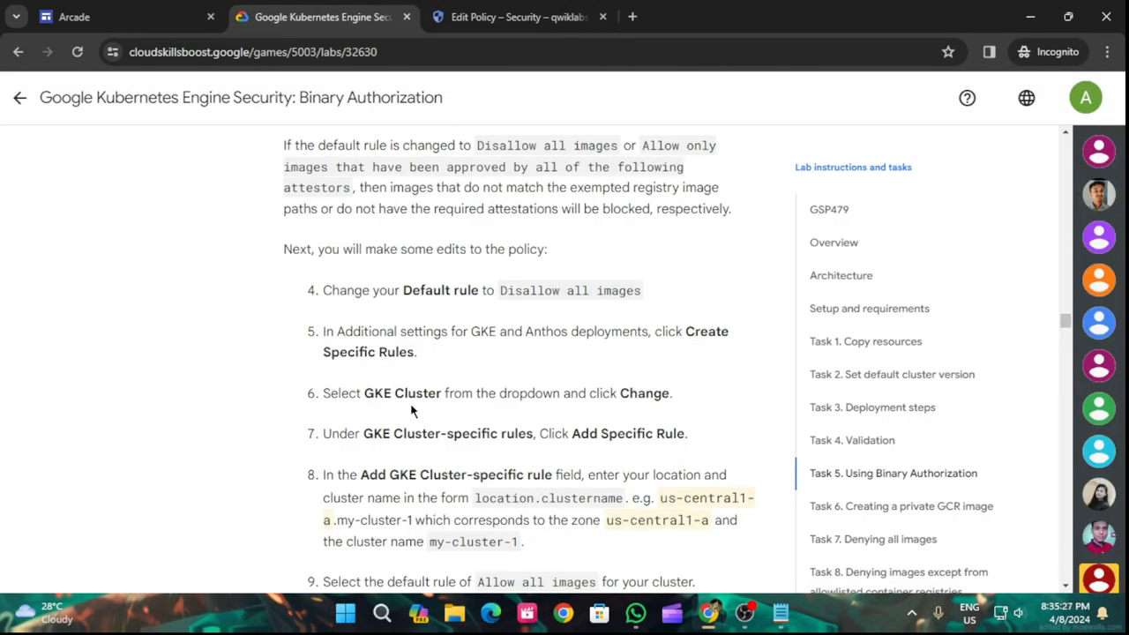
click(564, 16)
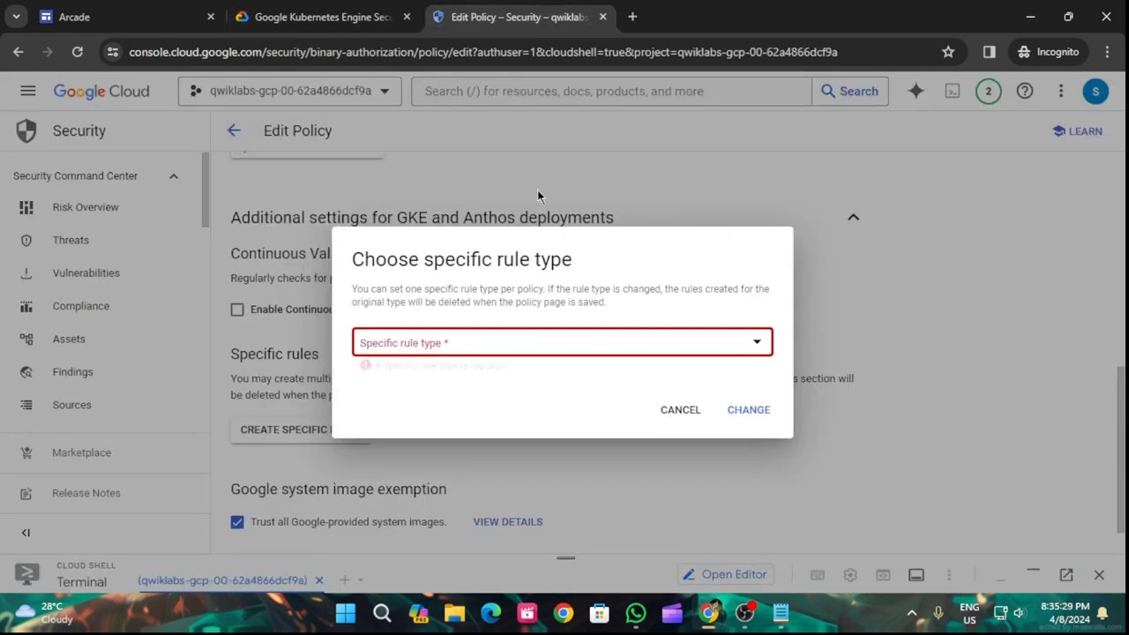
click(514, 352)
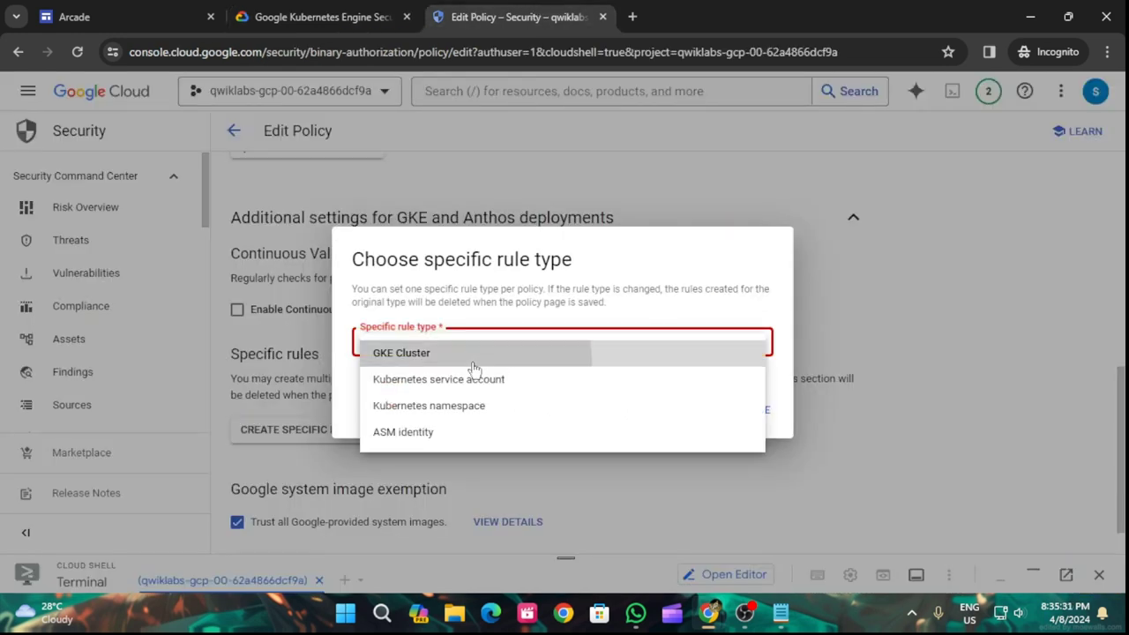
click(509, 354)
click(317, 16)
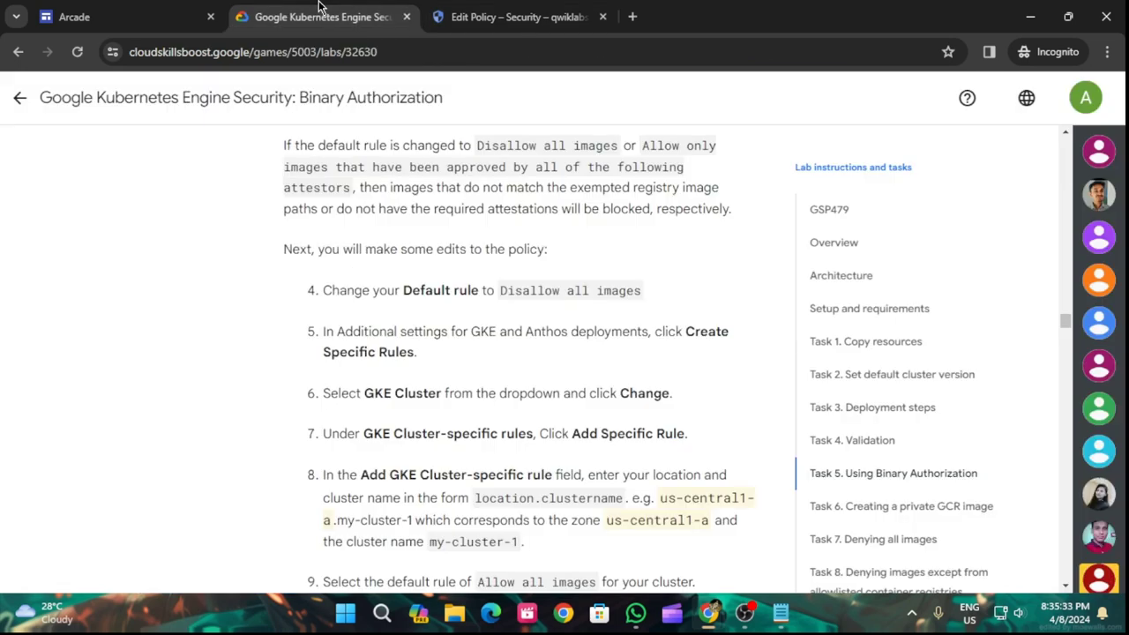
click(567, 10)
click(748, 396)
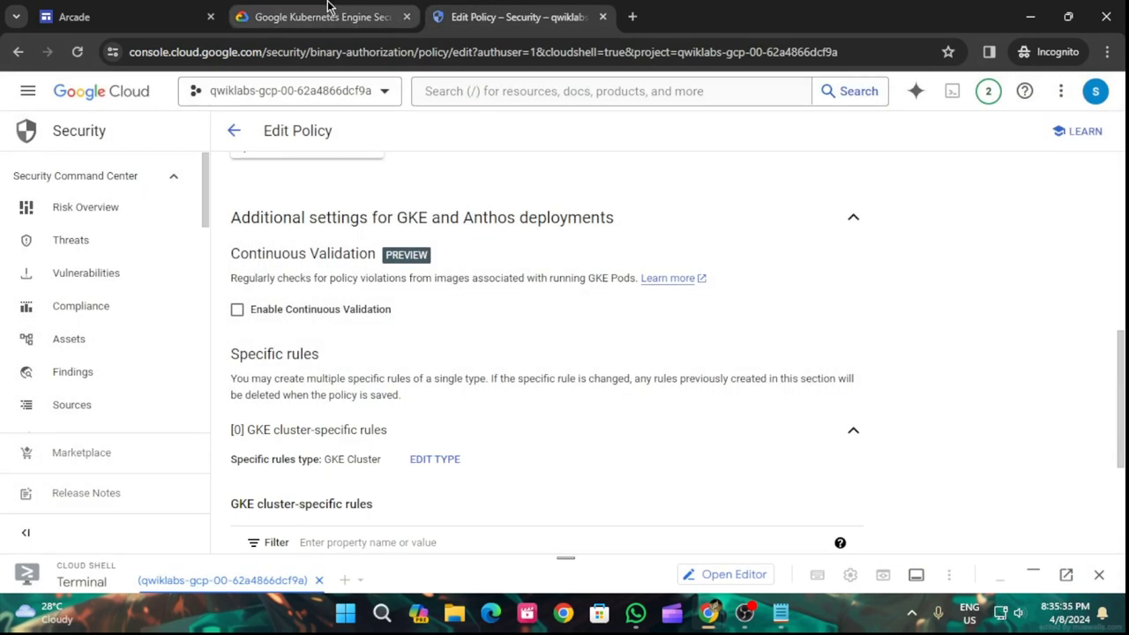
- Read steps 7 and 8 of the lab's Task 5 and start adding a GKE cluster-specific rule
click(317, 16)
scroll(629, 388, down, 1)
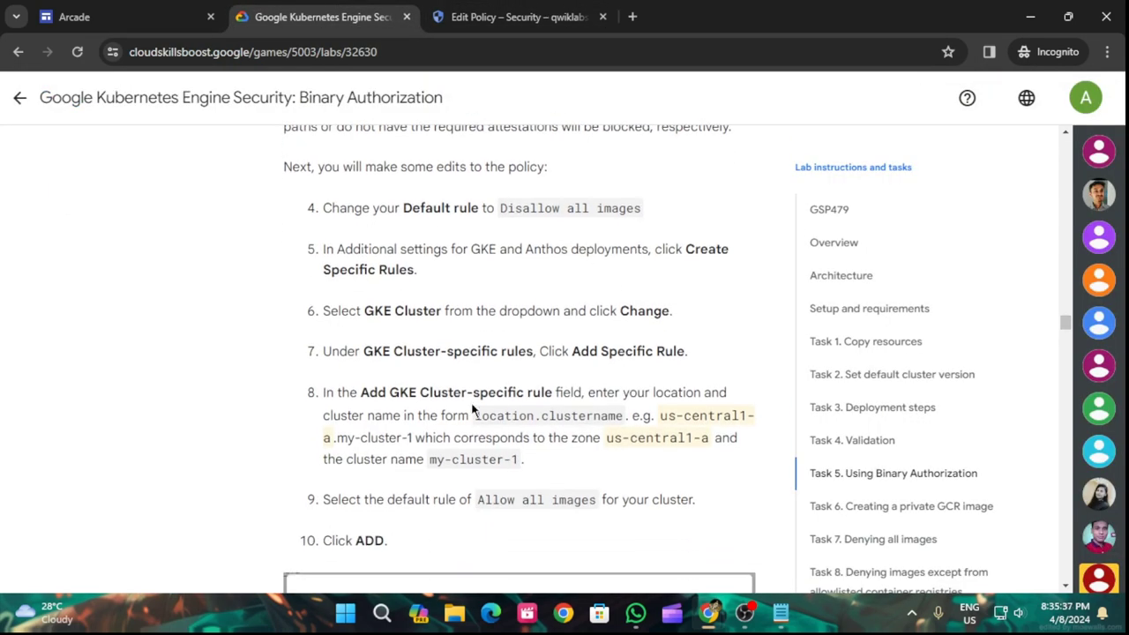
click(559, 11)
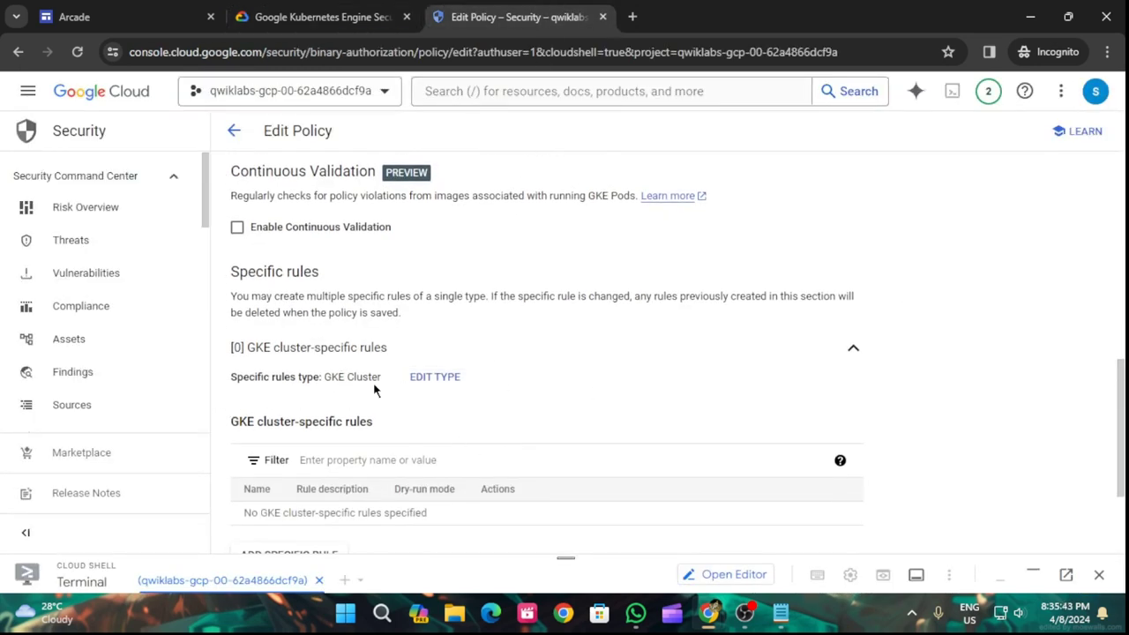
scroll(374, 389, down, 2)
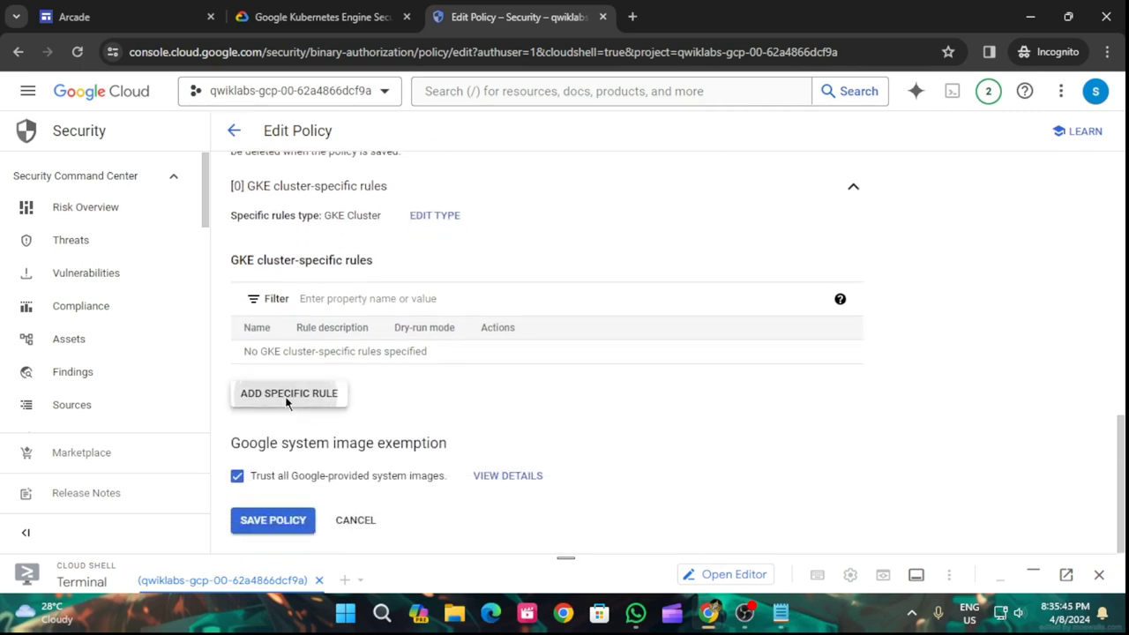
click(287, 396)
- Copy us-central1-a.my-cluster-1 from step 8 of the lab and enter it as the new rule's GKE Cluster resource ID
click(340, 17)
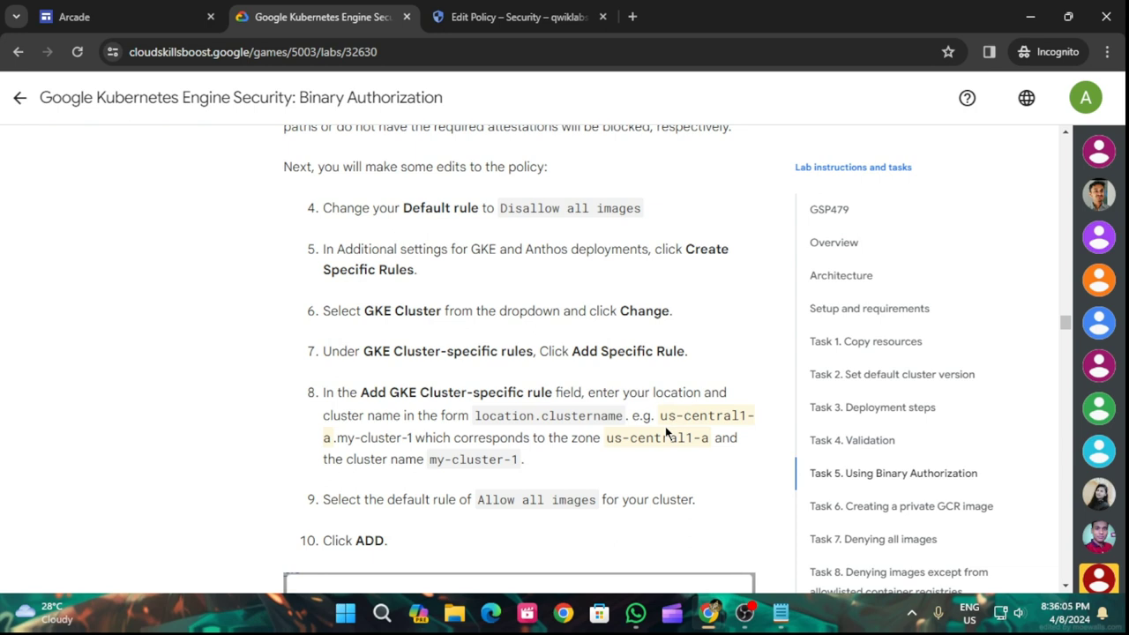
drag(660, 415, 407, 441)
key(ctrl+c)
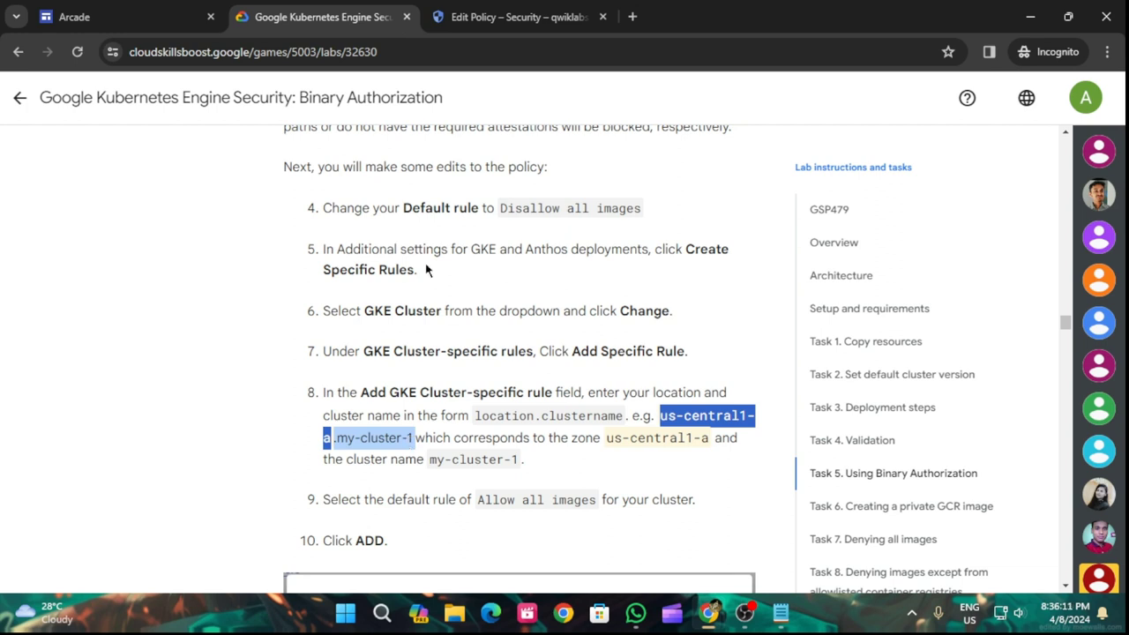
click(464, 15)
key(ctrl+v)
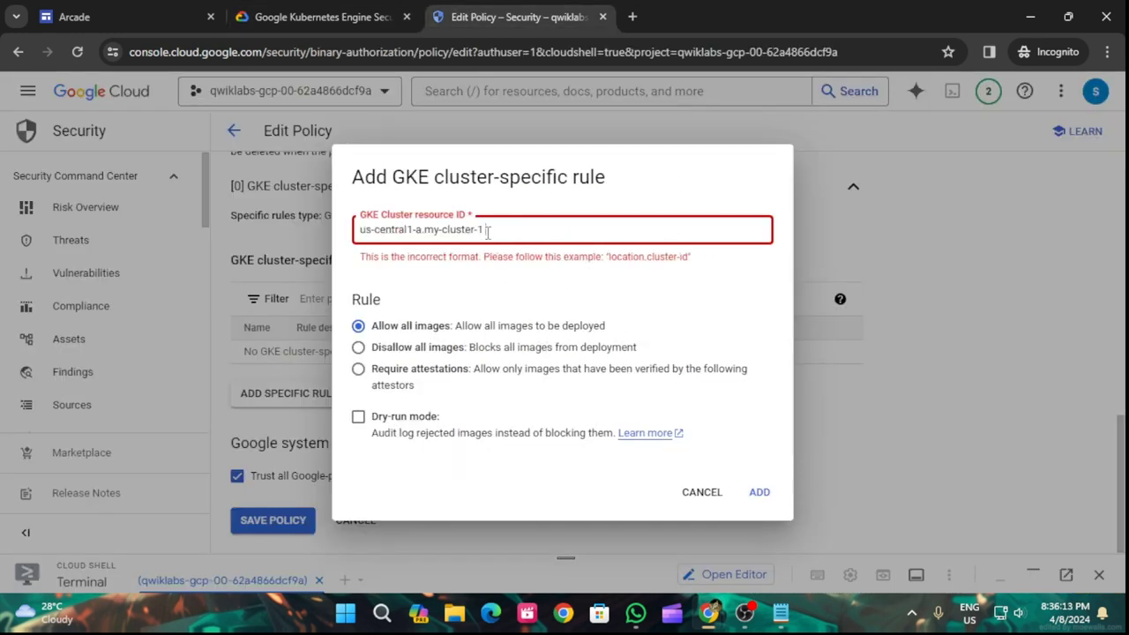
click(526, 261)
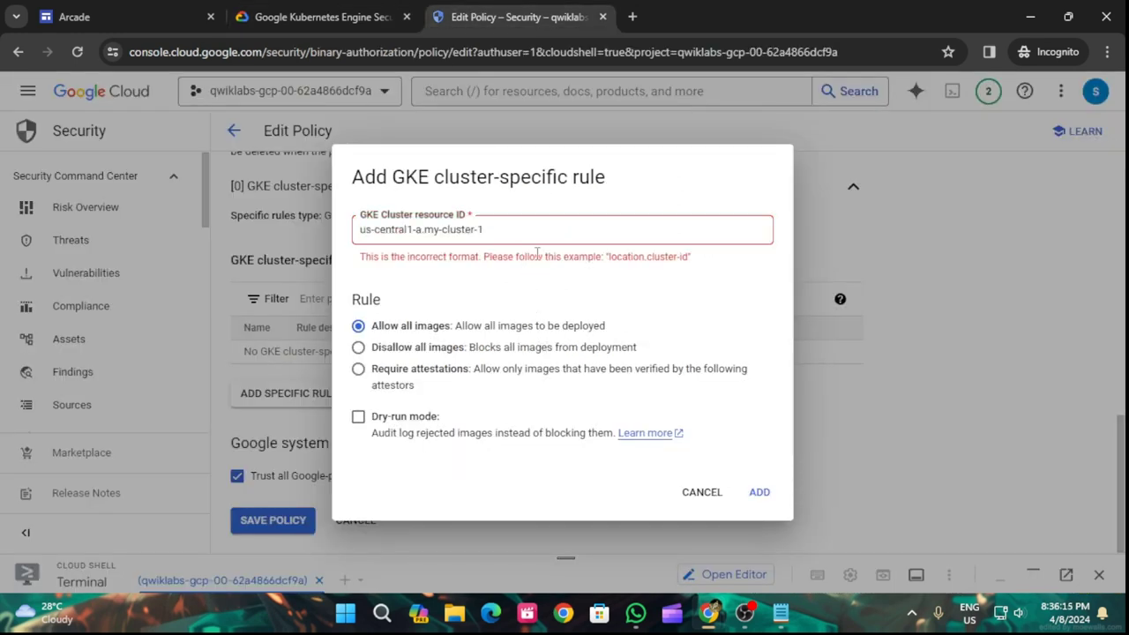
click(562, 225)
click(589, 288)
- Check the lab's illustration of the cluster-specific rule against the resource ID format in the rule being added
click(334, 9)
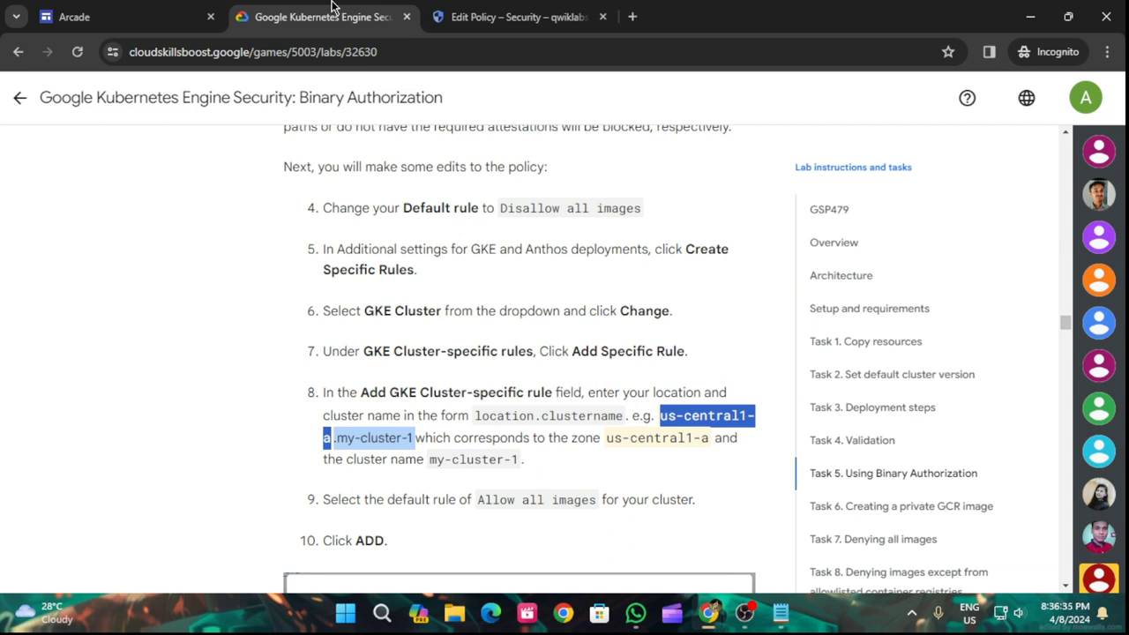
scroll(584, 351, down, 2)
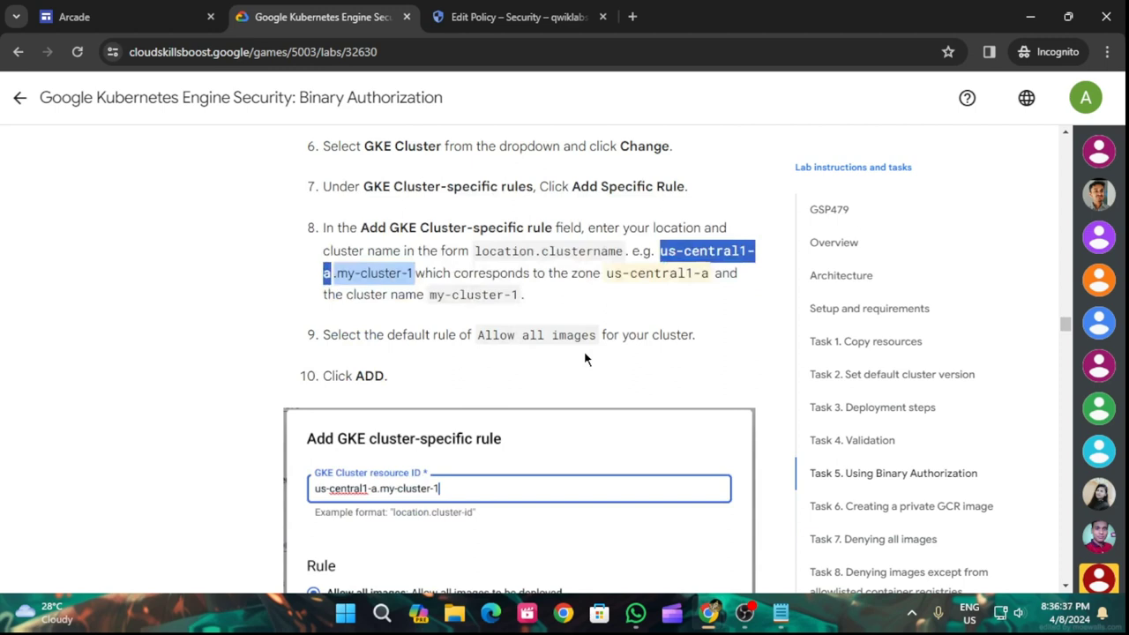
scroll(583, 351, down, 1)
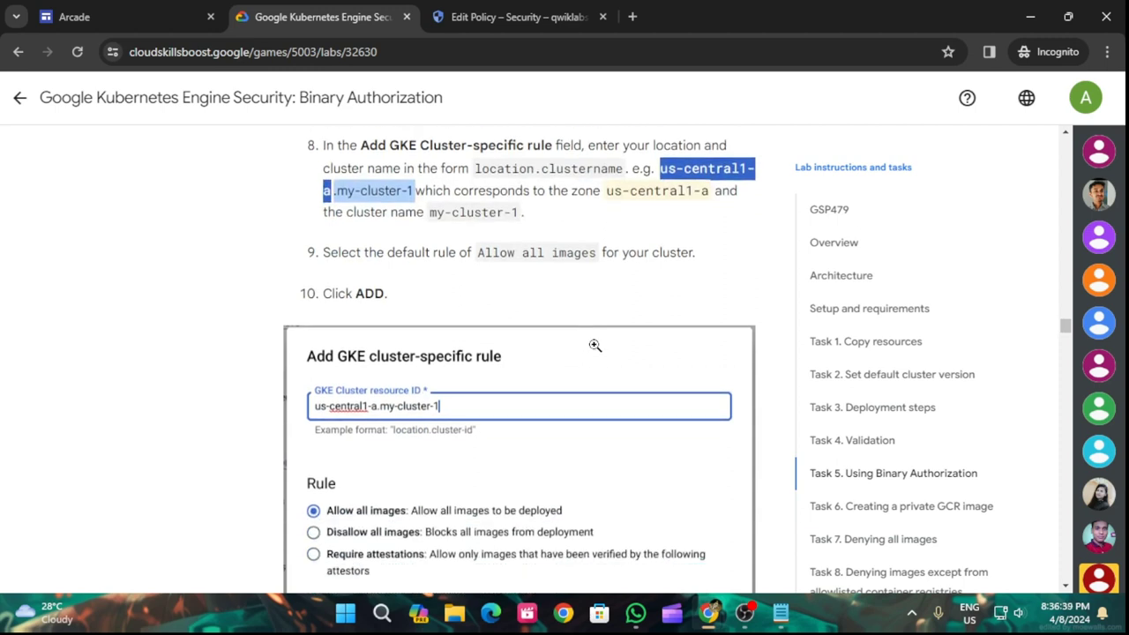
click(533, 16)
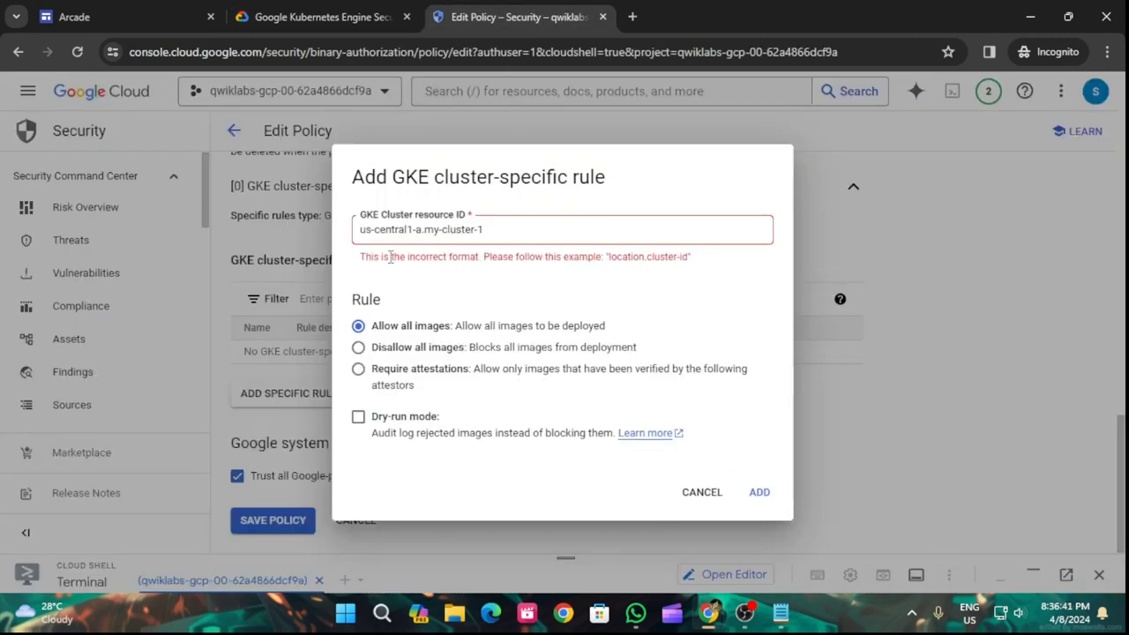
- Compare the GKE Cluster resource ID in the new rule with the example in step 8 of the lab
click(301, 8)
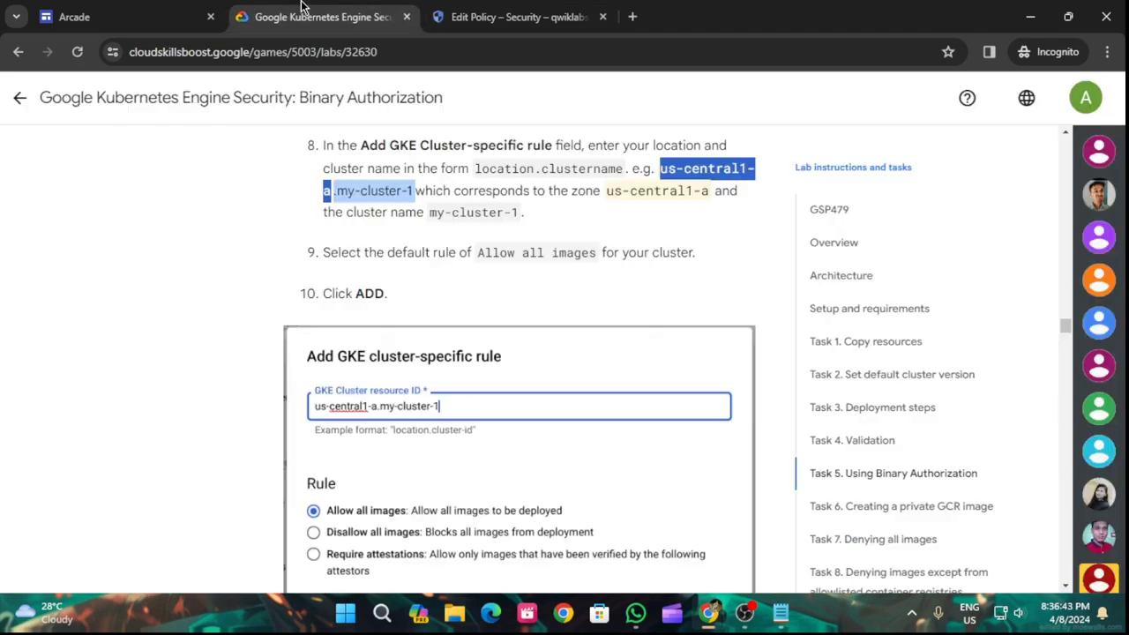
click(459, 16)
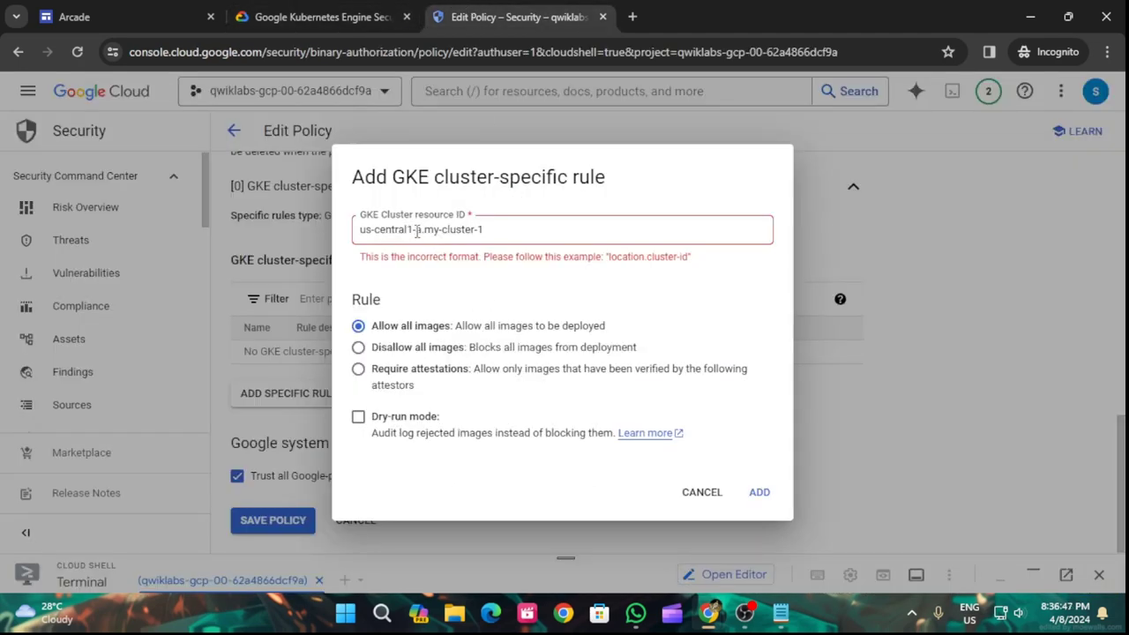
click(316, 7)
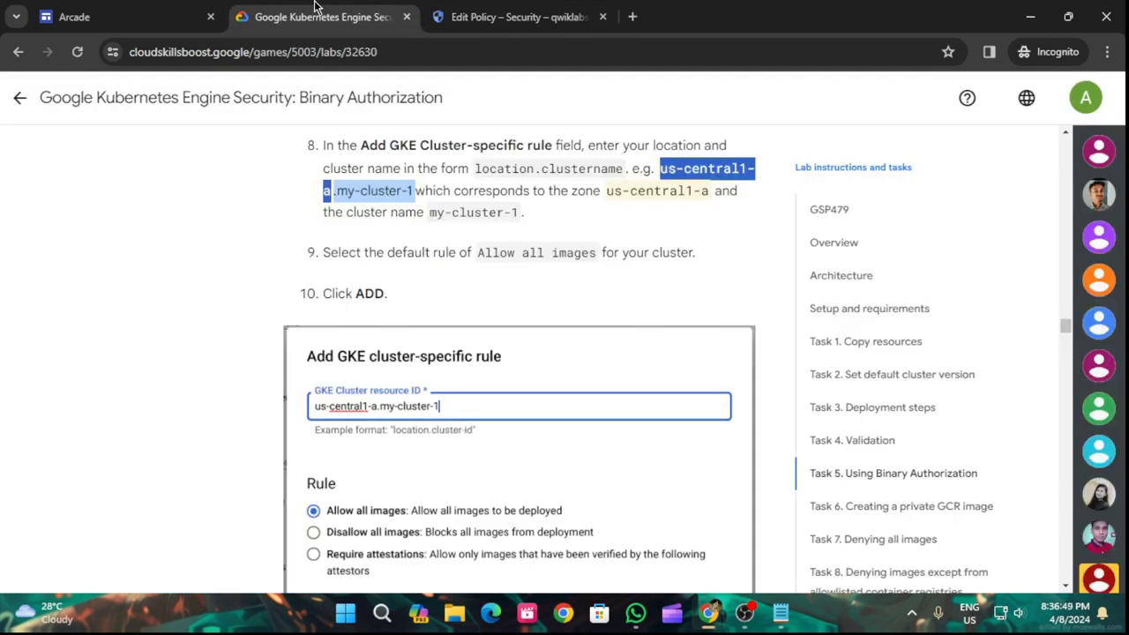
click(518, 9)
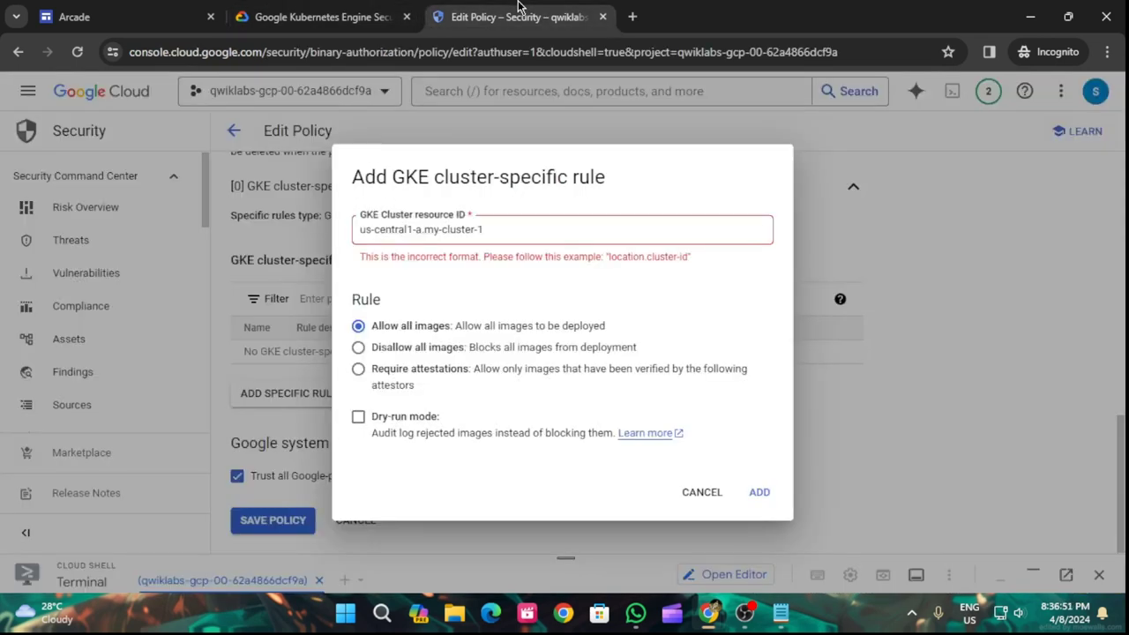
click(371, 229)
click(364, 7)
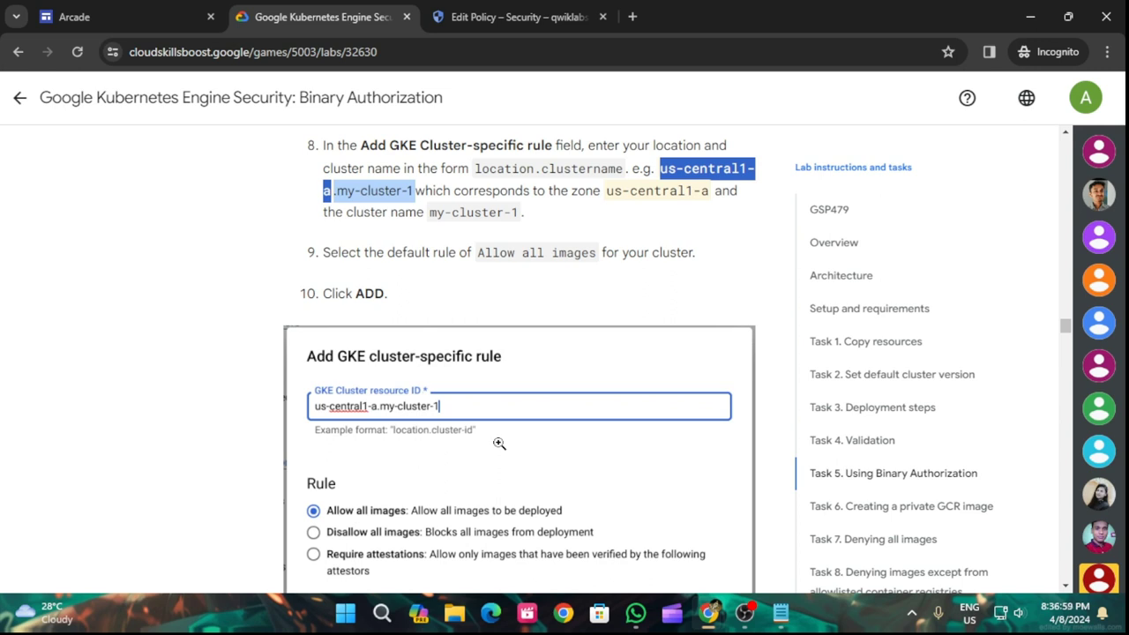
click(511, 16)
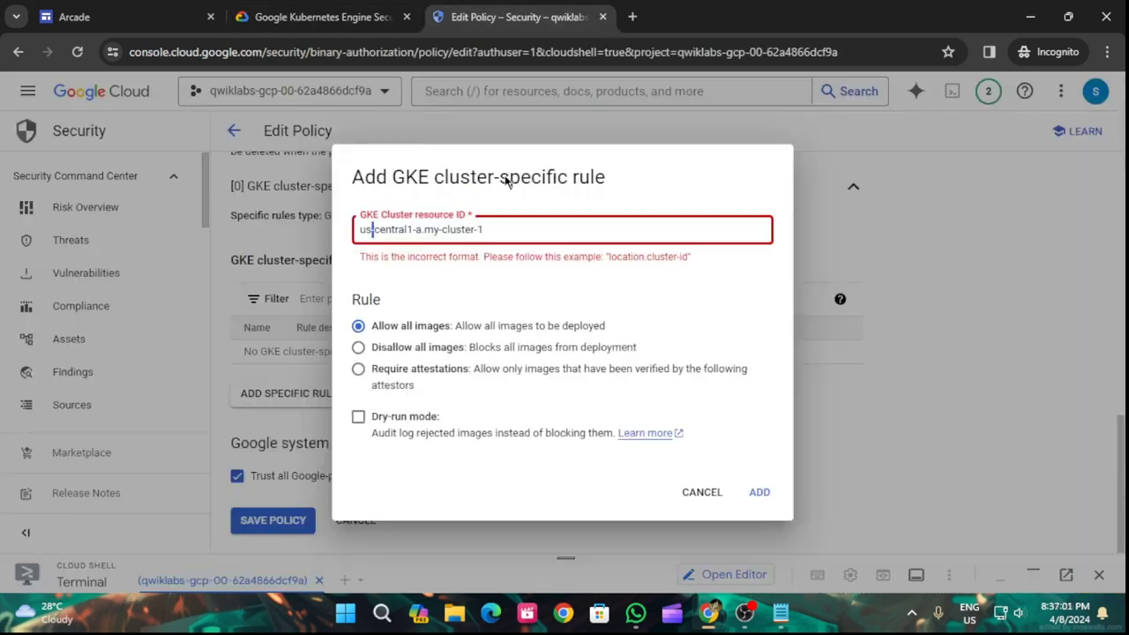
- Clear the rule's GKE Cluster resource ID and enter us-central1-a.my-cluster-1 again from the suggested entry
drag(485, 229, 351, 231)
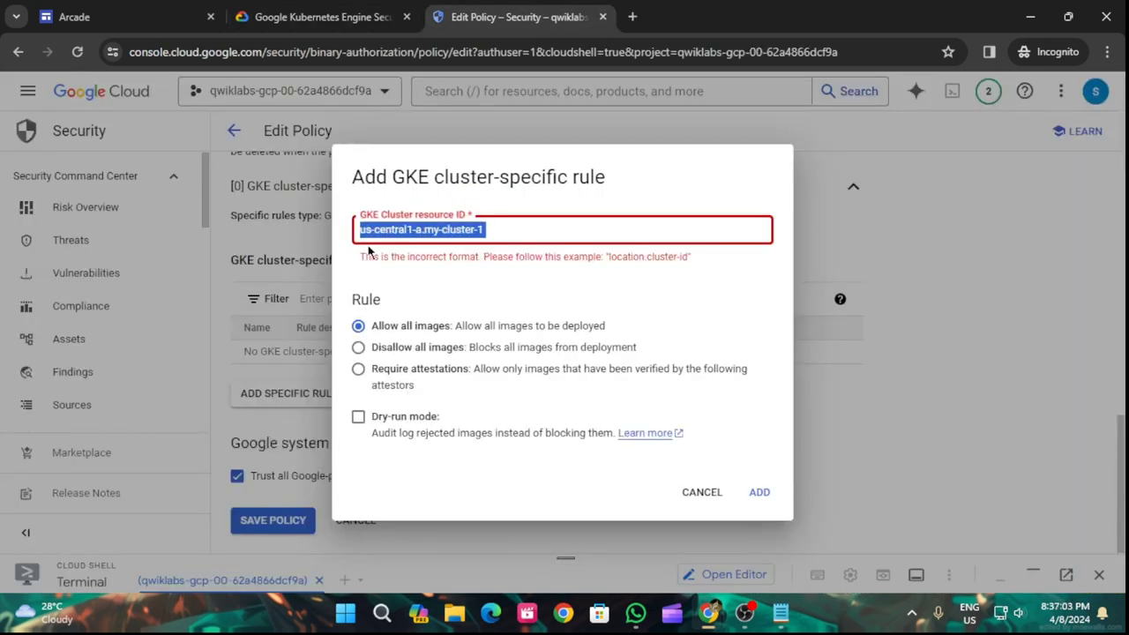
key(BackSpace)
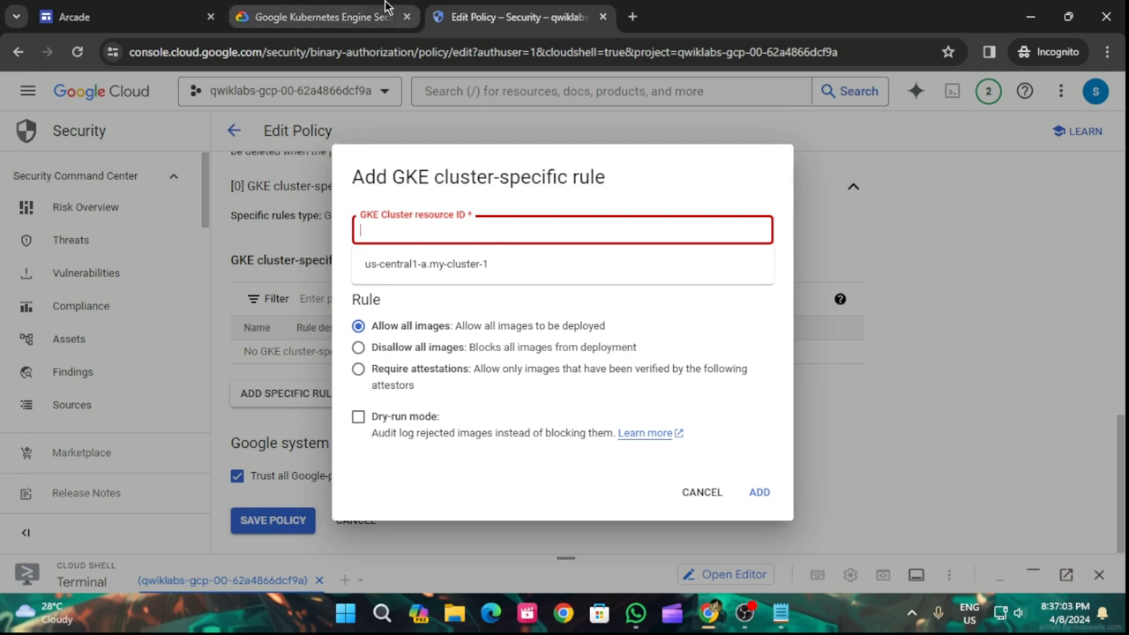
click(442, 267)
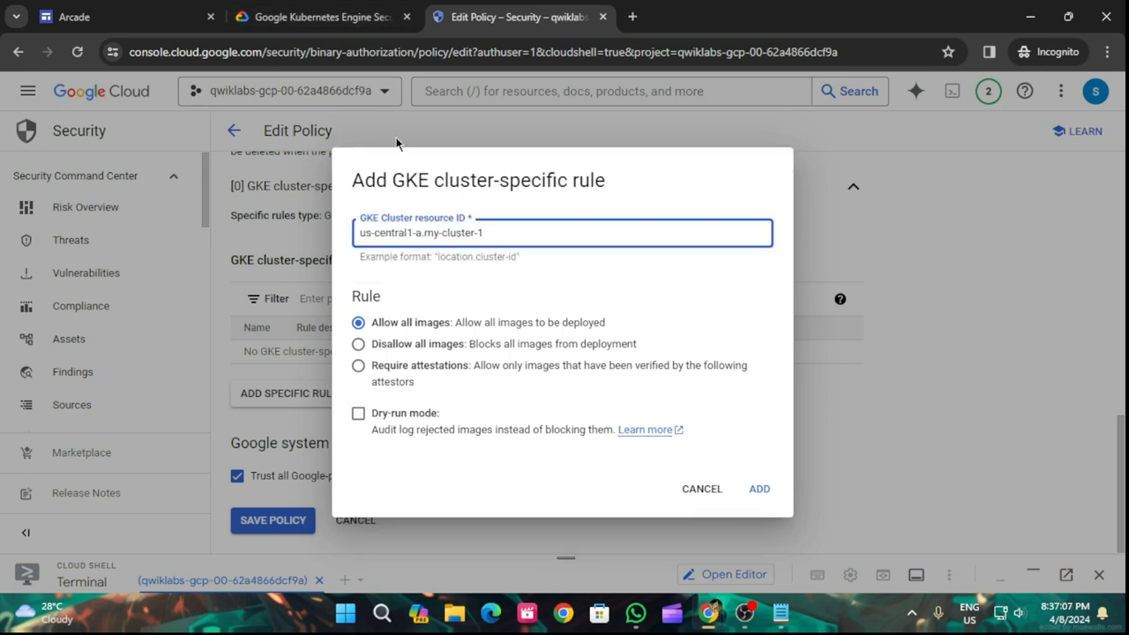
- Check the rule against the lab's illustration and add it with Allow all images selected
click(335, 9)
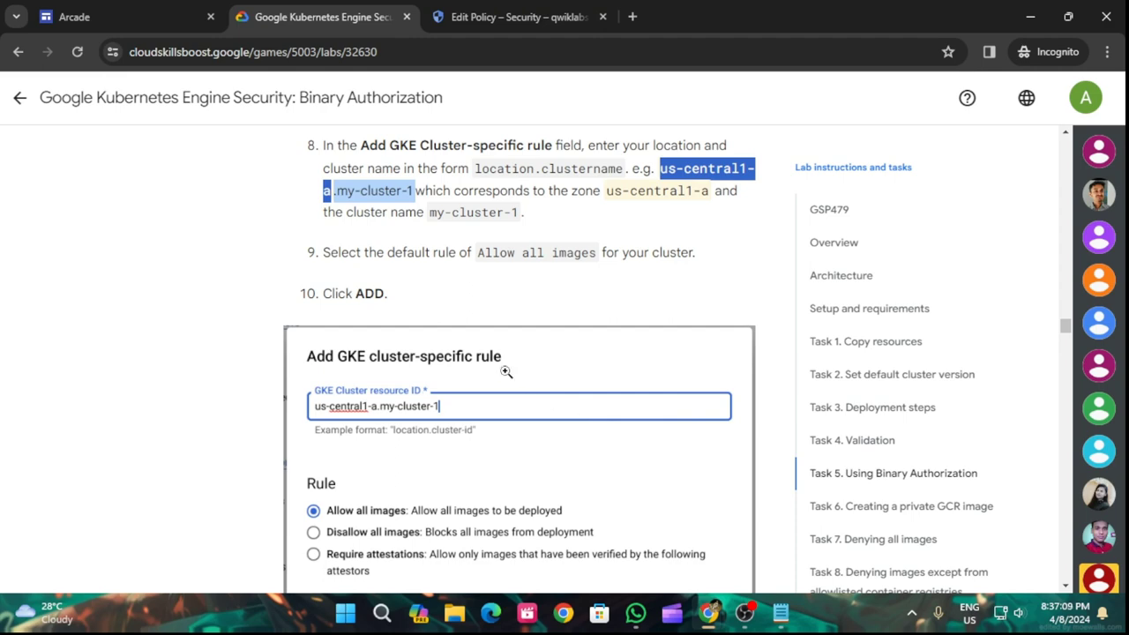
click(556, 14)
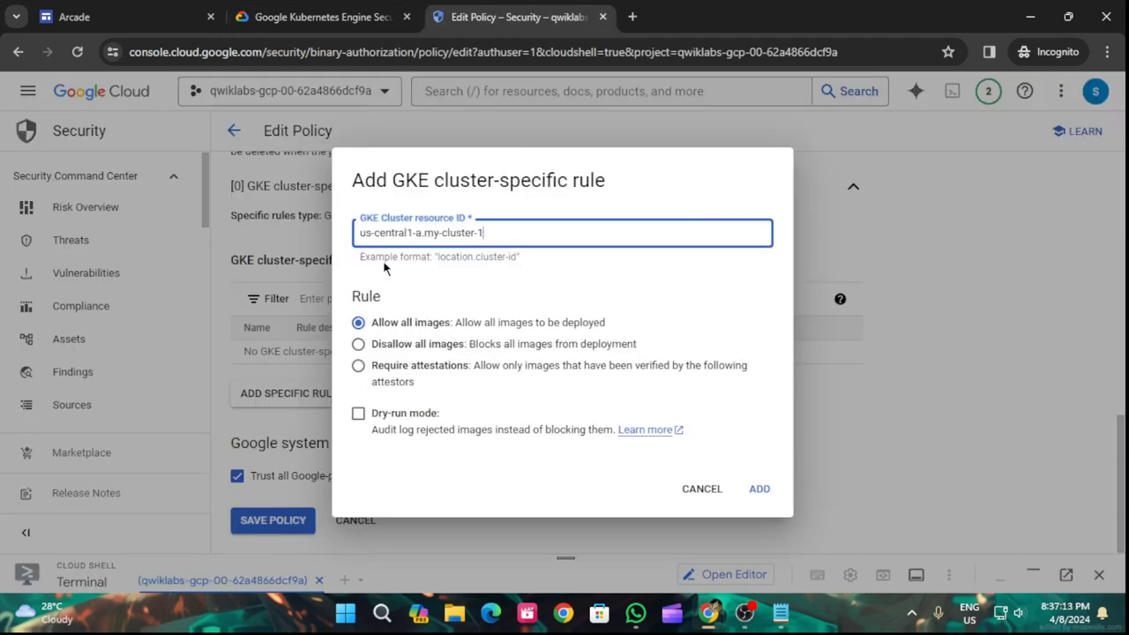
click(335, 11)
click(516, 16)
click(755, 491)
- Read on to step 11 of the lab's Task 5 and save the edited Binary Authorization policy
click(345, 7)
scroll(394, 318, up, 2)
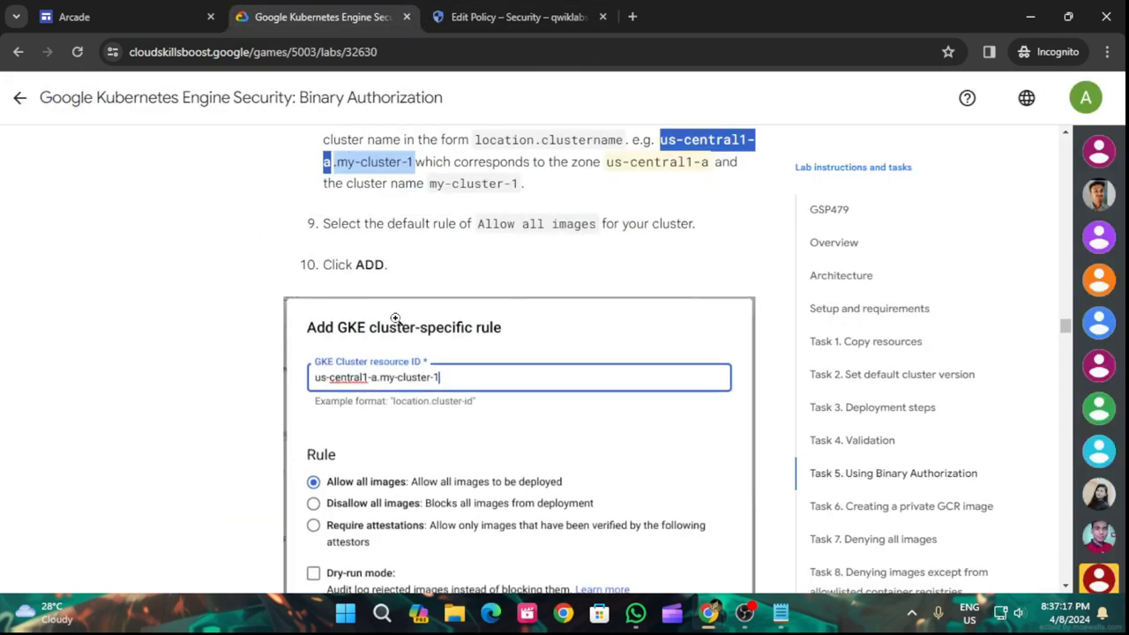
scroll(410, 362, down, 5)
click(515, 16)
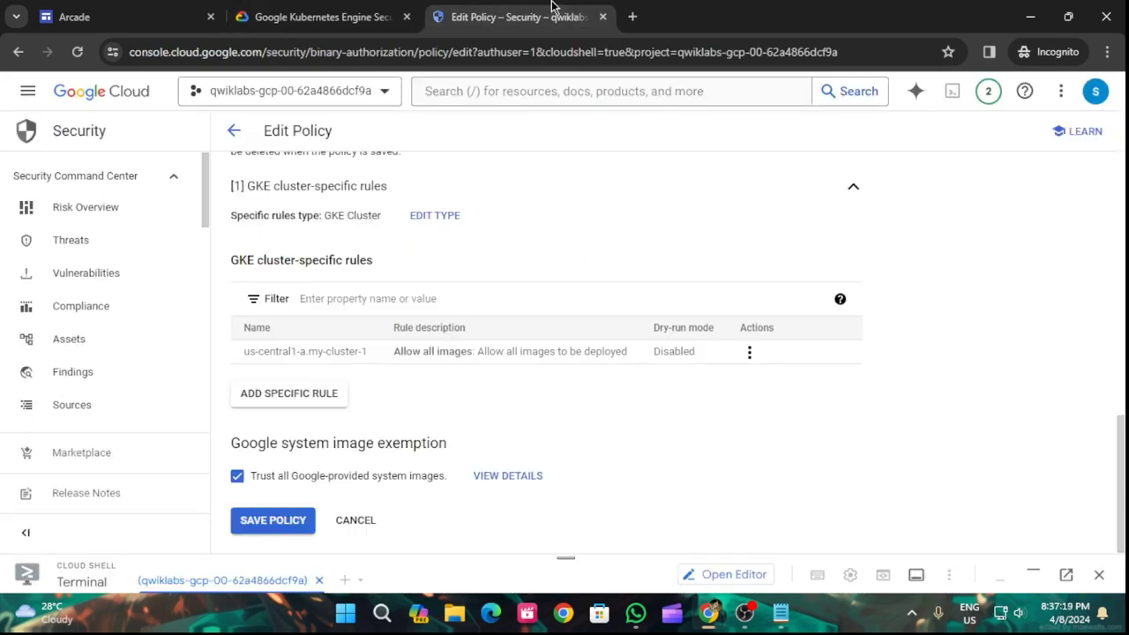
click(252, 526)
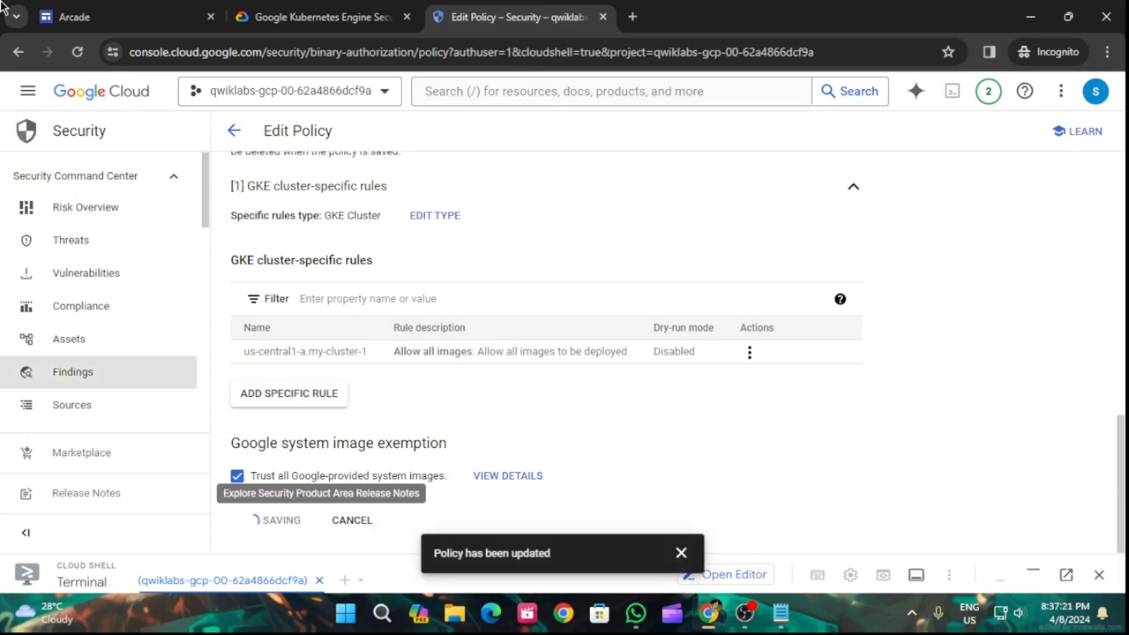
- Run the lab's progress check for the Binary Authorization policy update, review the saved policy rules, and repeat the check
click(317, 16)
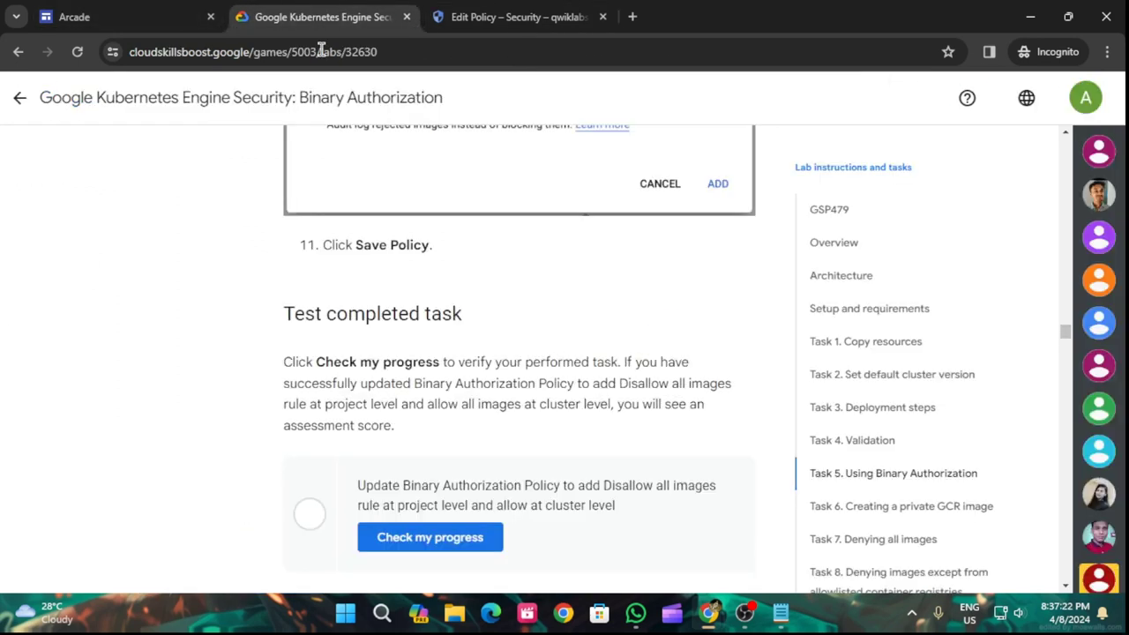
click(468, 536)
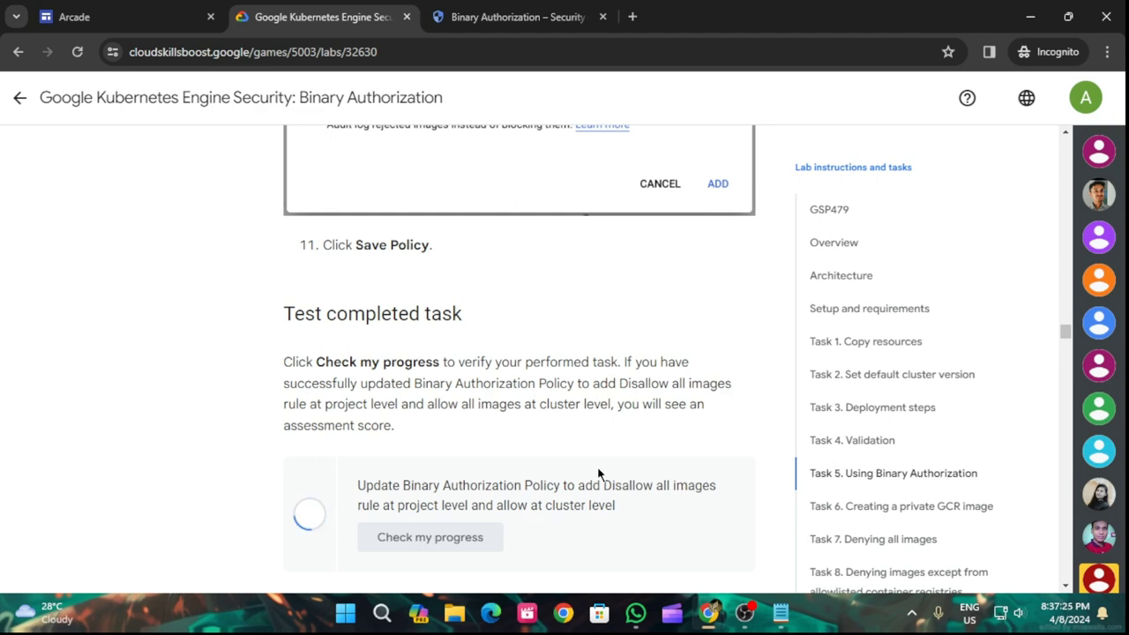
click(518, 16)
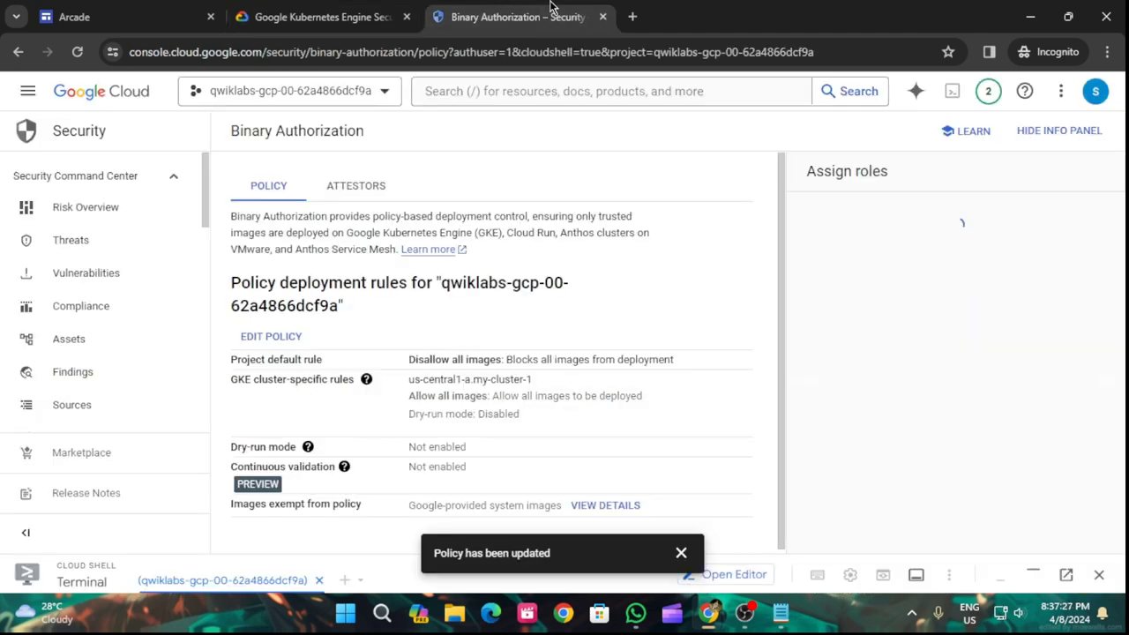
click(322, 15)
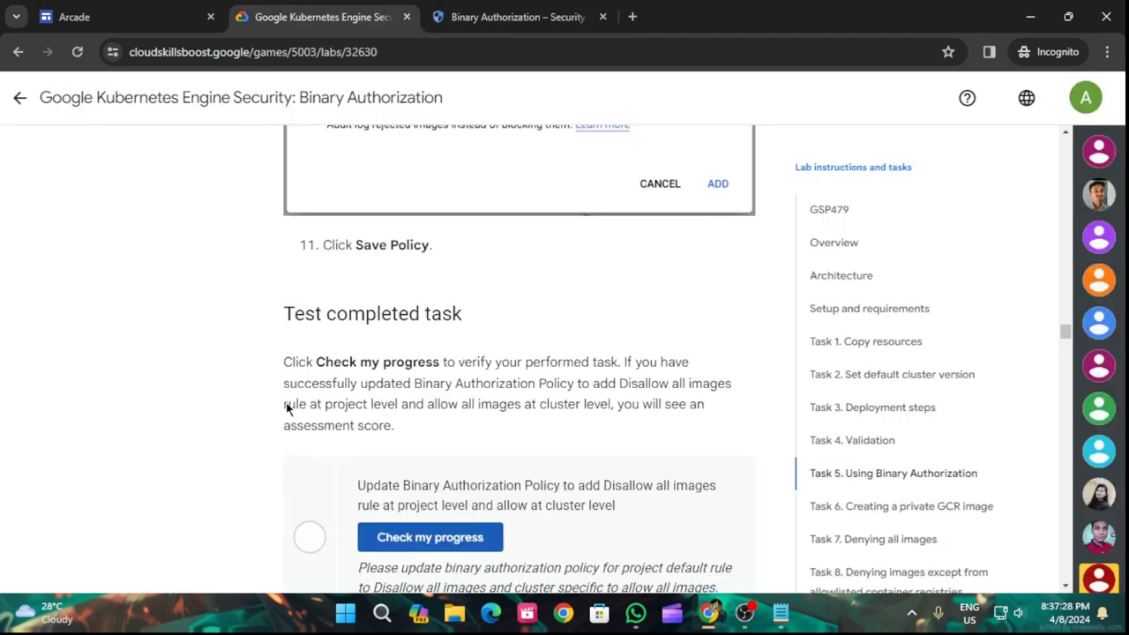
click(411, 537)
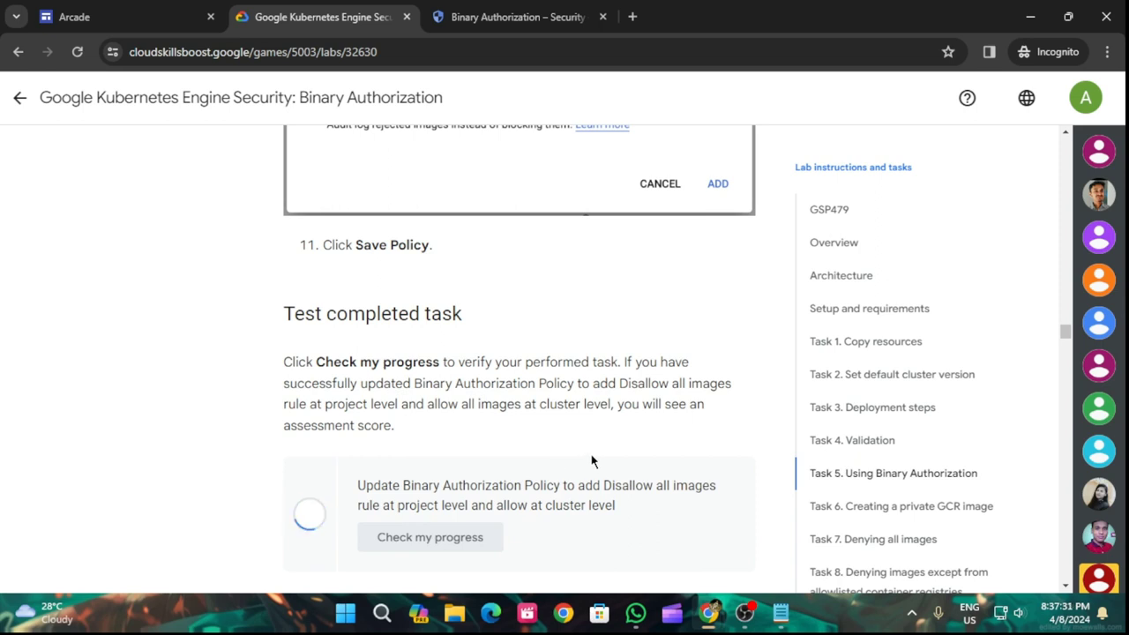
click(476, 8)
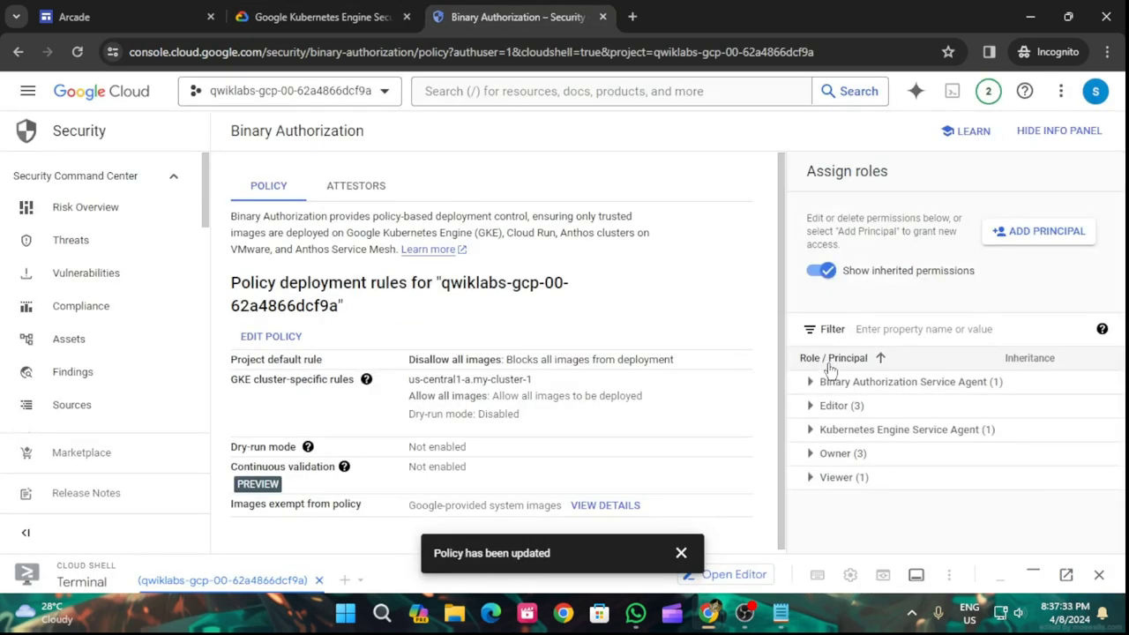
click(681, 552)
click(335, 17)
click(419, 550)
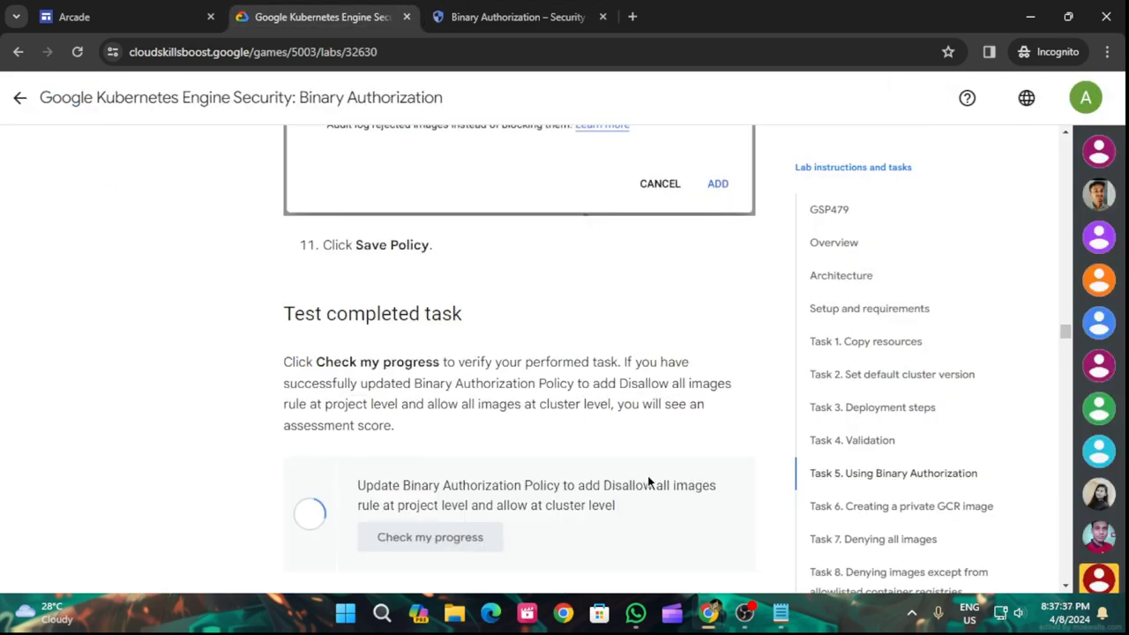
- Copy the container pull command from step 3 of Task 6 and run docker pull gcr.io/google-containers/nginx:latest in the enlarged Cloud Shell
scroll(649, 476, down, 3)
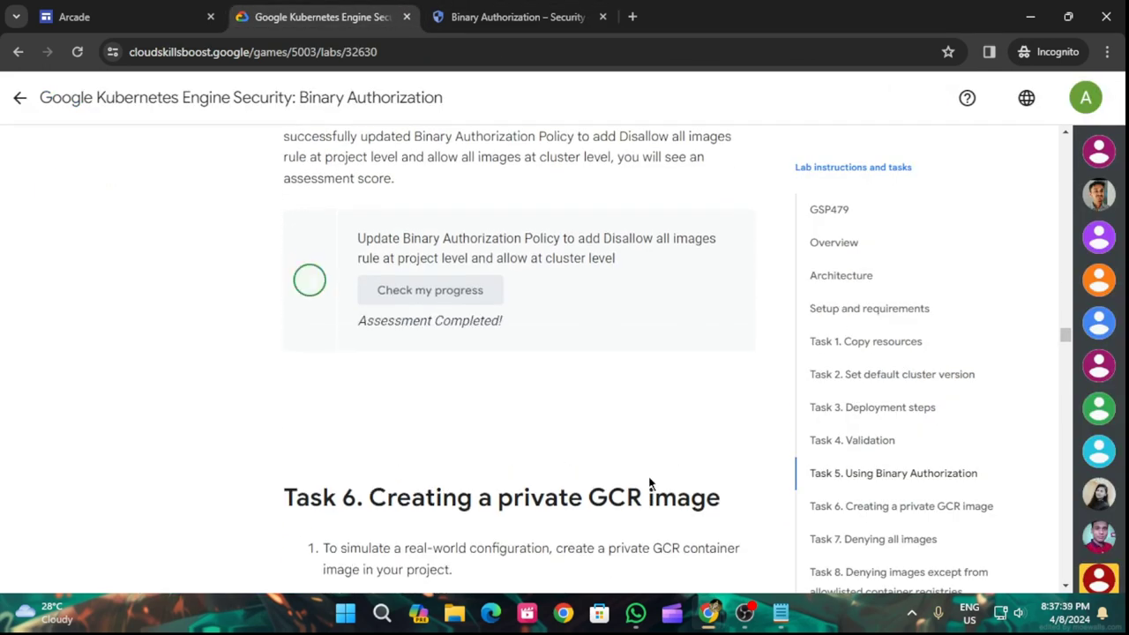
scroll(649, 476, down, 5)
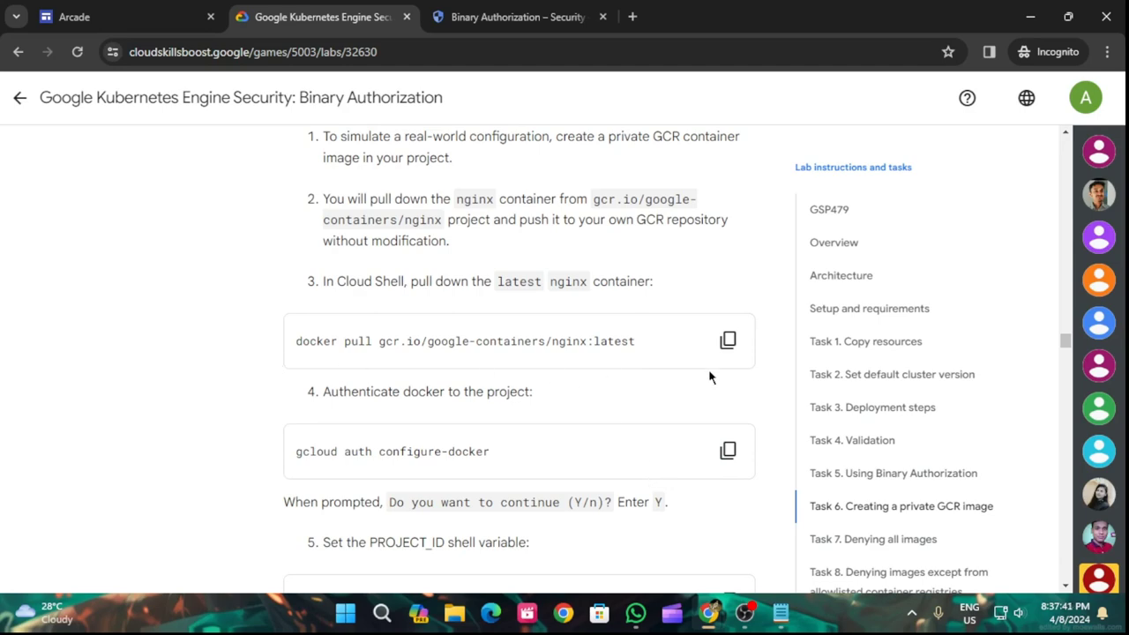
click(727, 340)
click(452, 16)
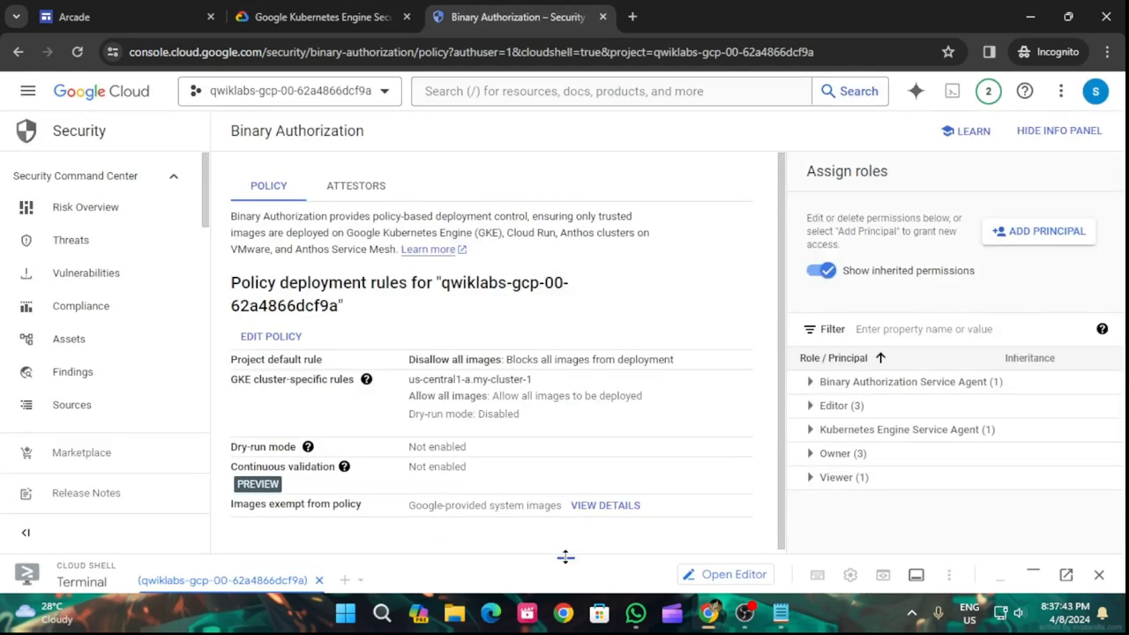
drag(564, 557, 625, 158)
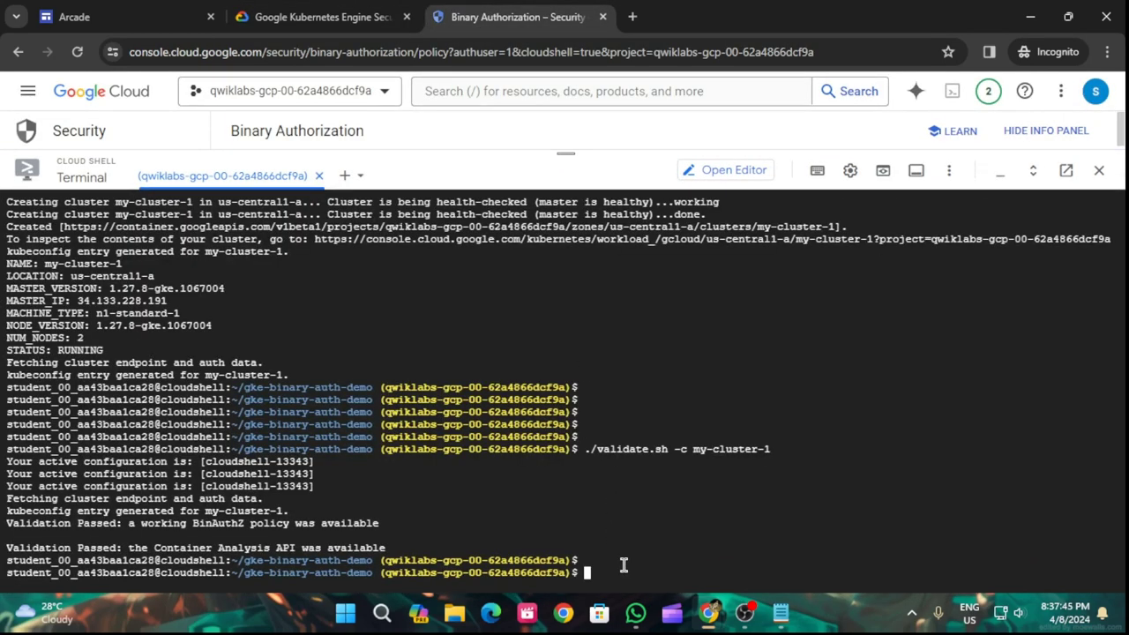
key(super)
key(super)
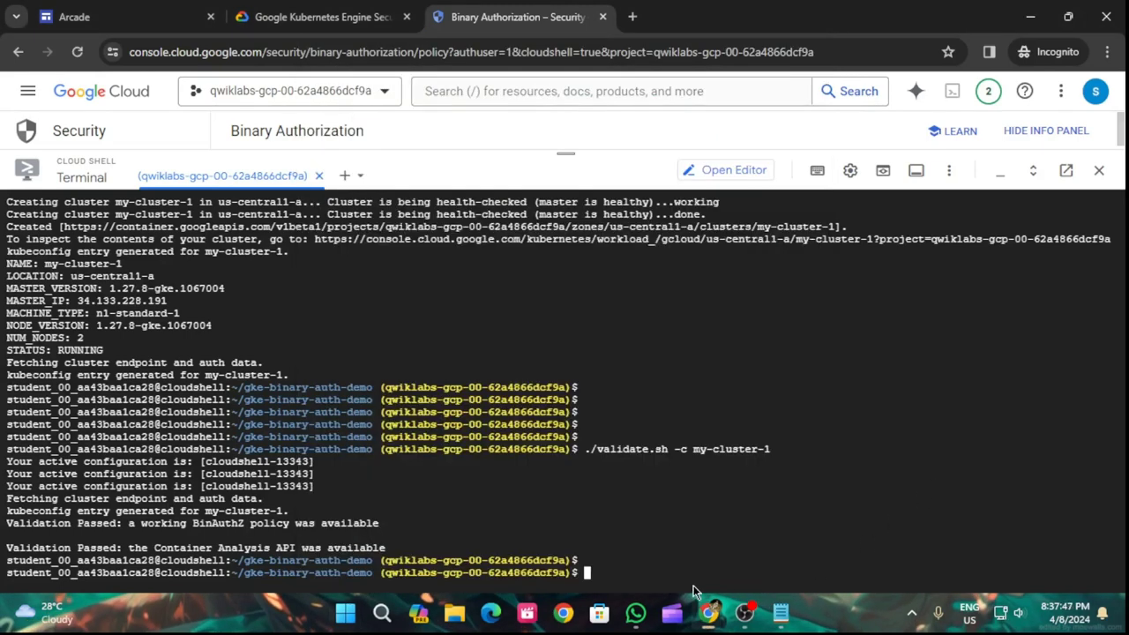
key(ctrl+v)
key(Return)
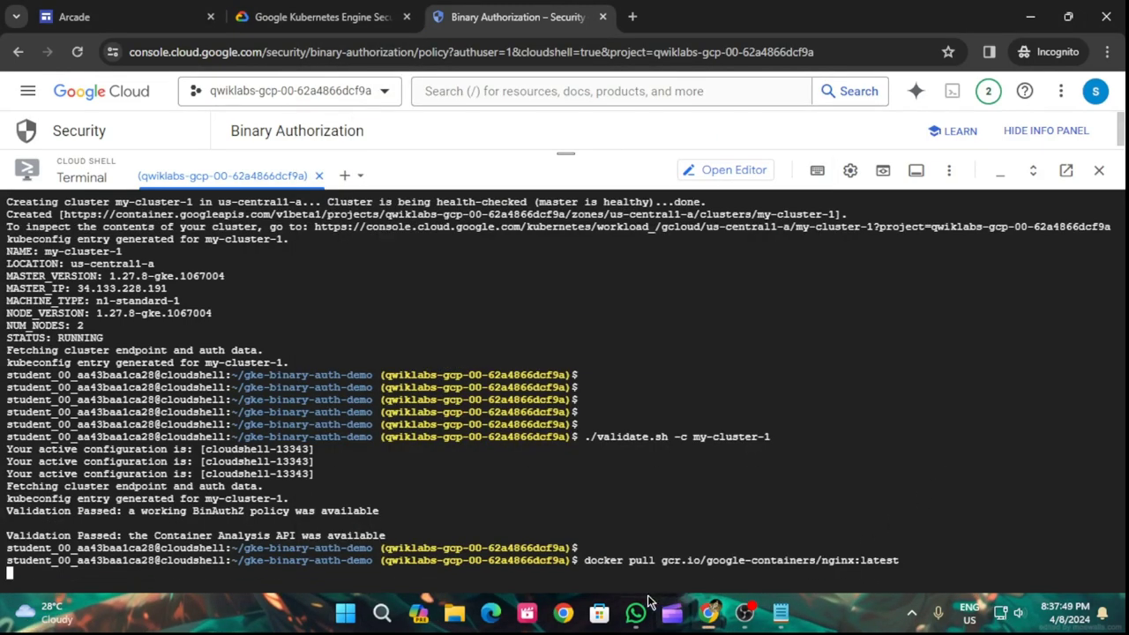
- Authenticate Docker to the project by running gcloud auth configure-docker from step 4 in Cloud Shell, answering Y to continue
click(322, 16)
scroll(705, 345, down, 1)
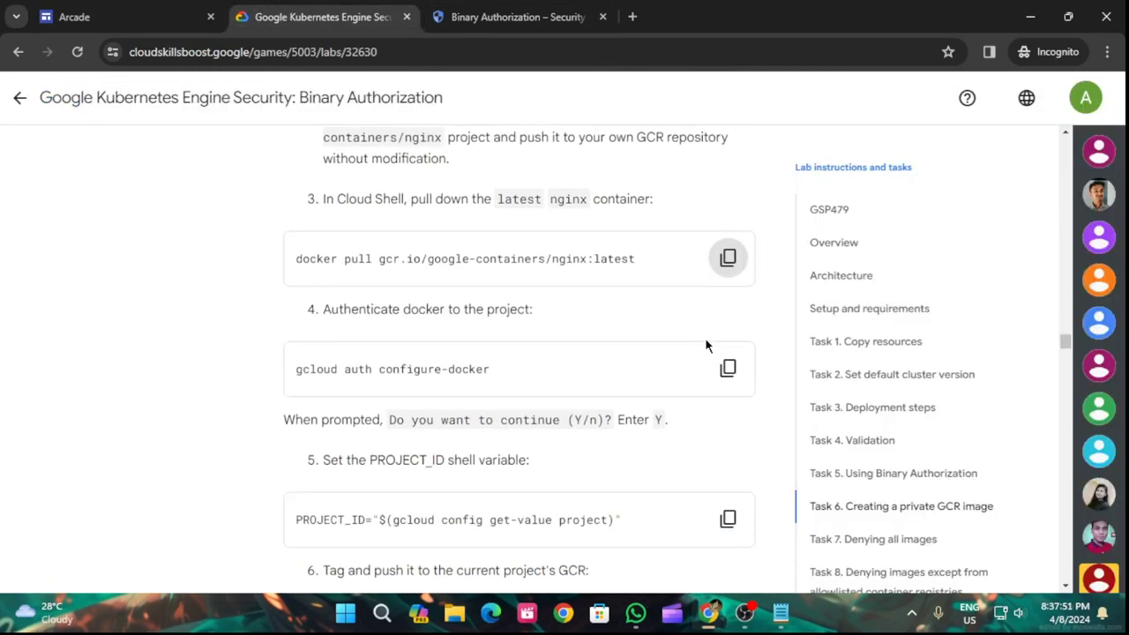
click(727, 369)
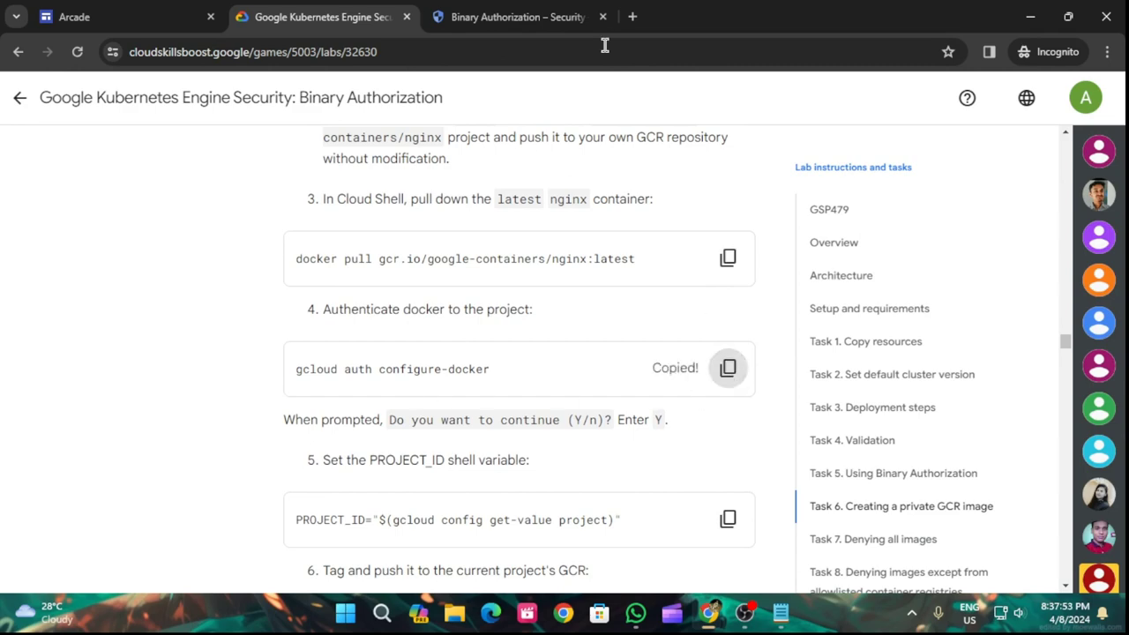
click(518, 17)
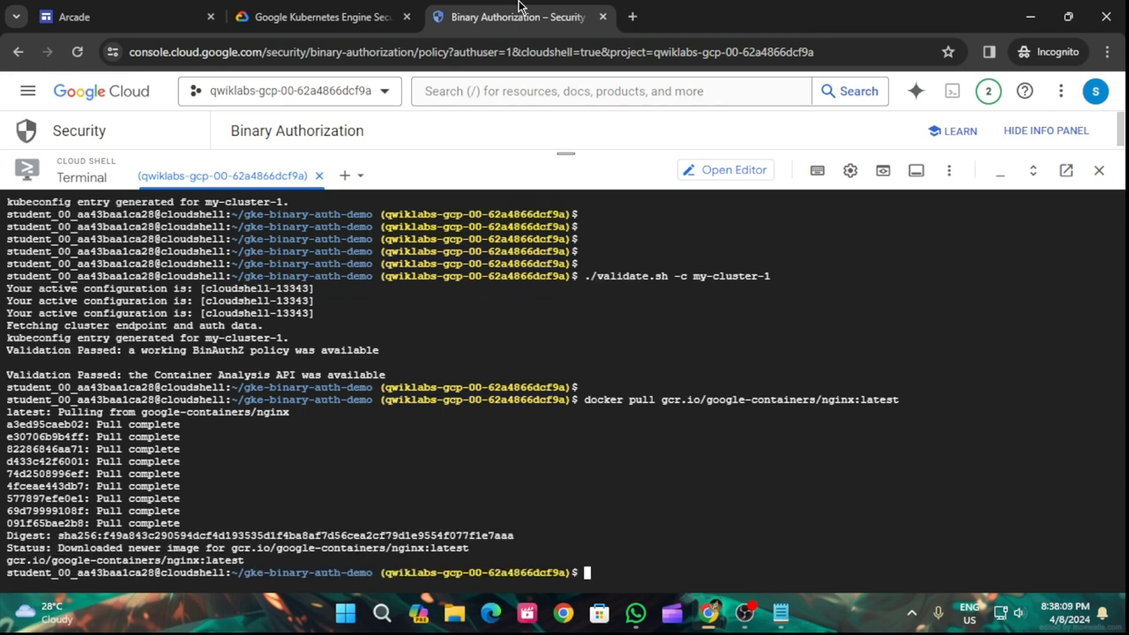
key(ctrl+v)
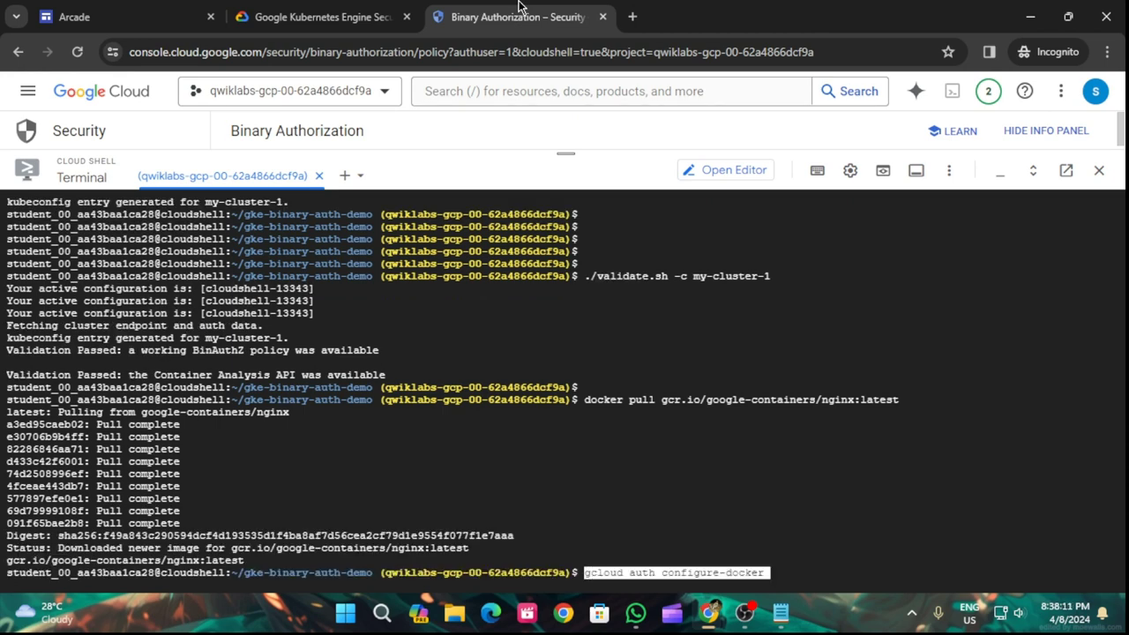
key(Return)
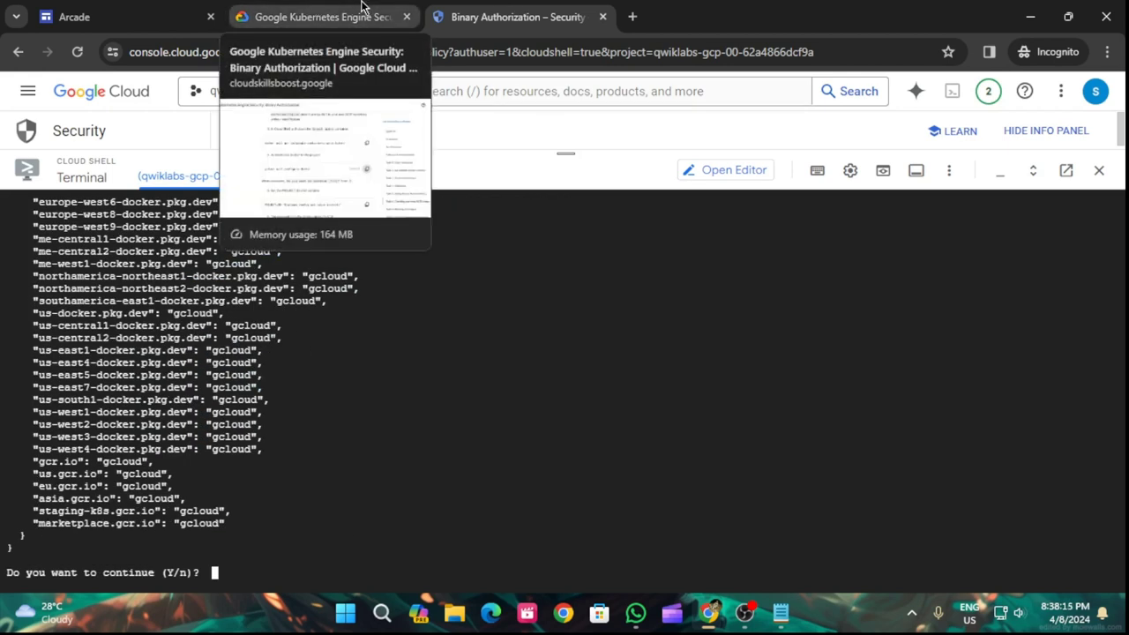
text(Y)
key(Return)
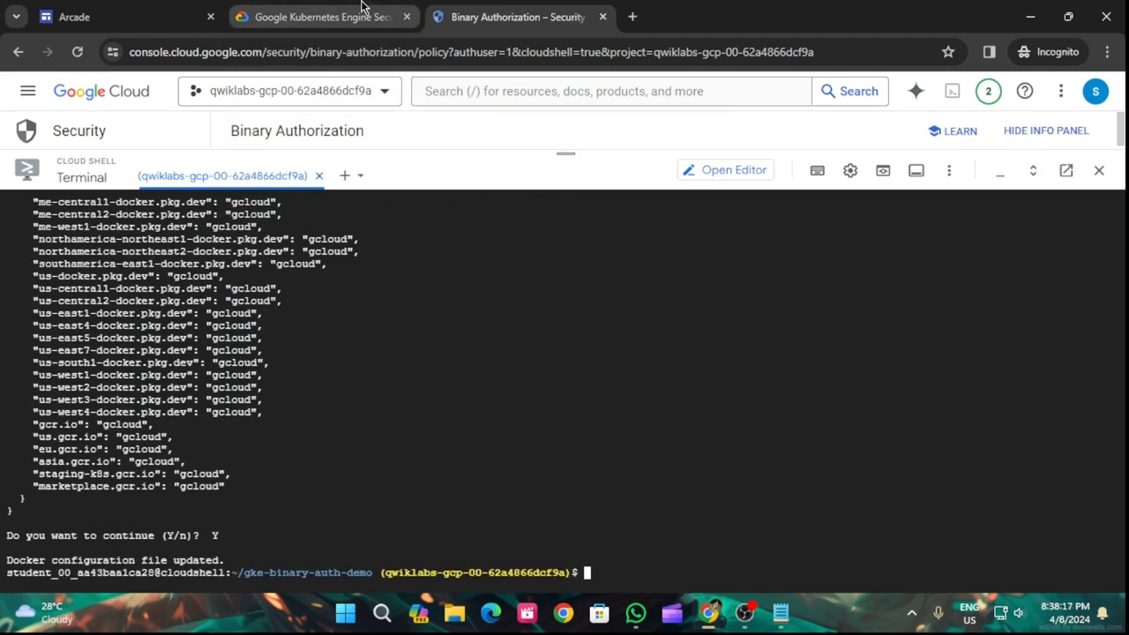
- Copy the command from step 5 of Task 6 and set the variable in Cloud Shell with PROJECT_ID="$(gcloud config get-value project)"
click(282, 12)
scroll(777, 457, down, 2)
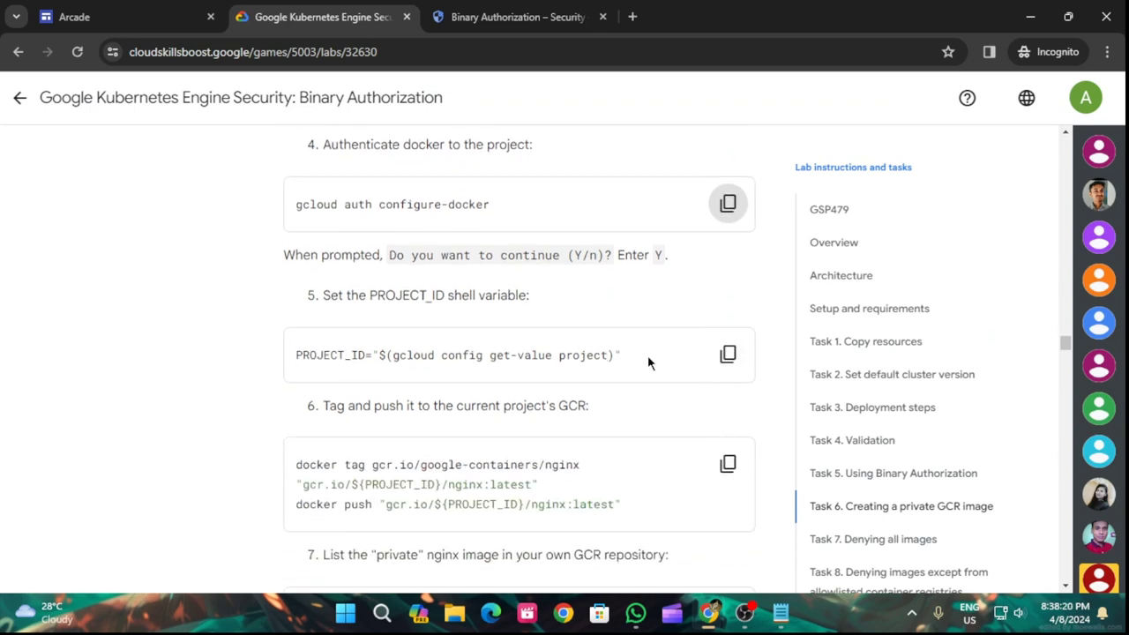
click(728, 355)
click(483, 9)
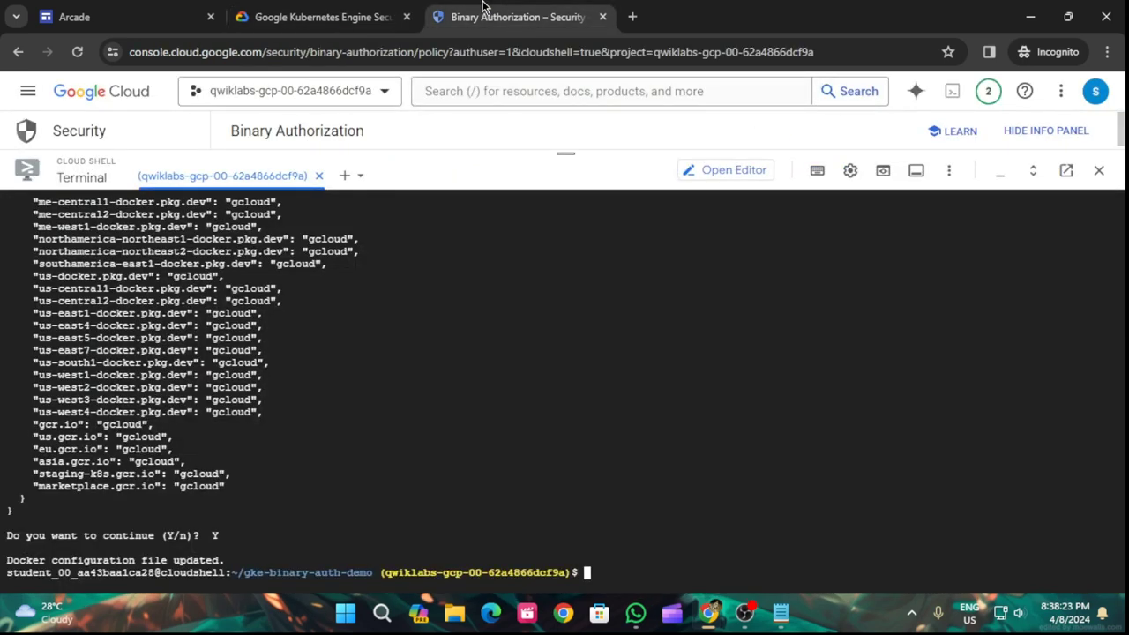
key(ctrl+v)
key(Return)
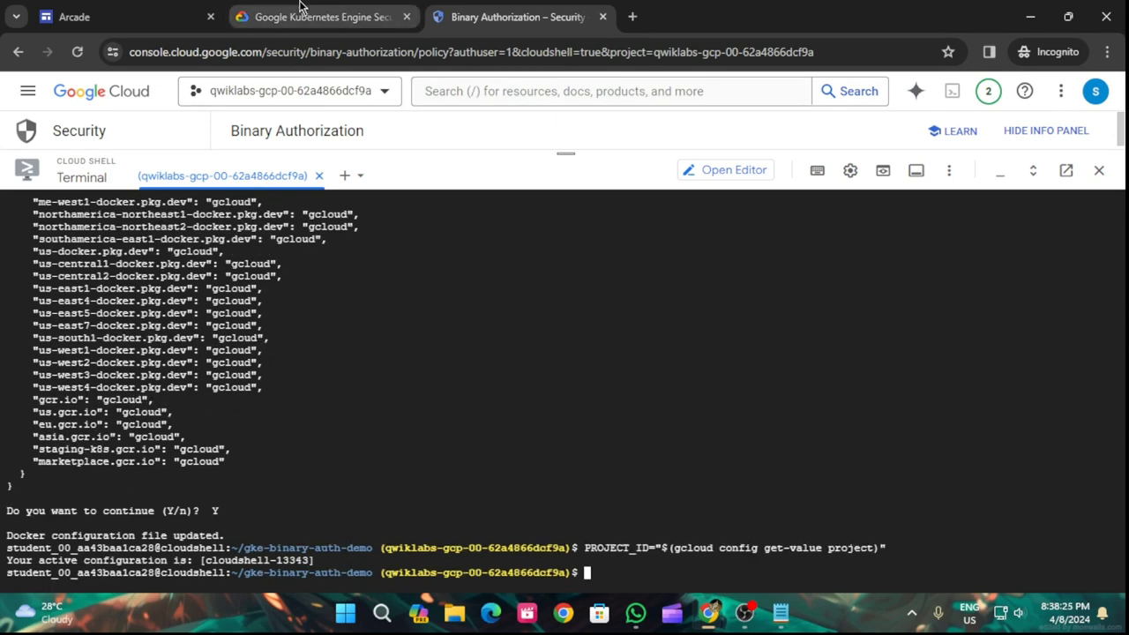
- Tag the gcr.io/google-containers/nginx image as gcr.io/${PROJECT_ID}/nginx:latest and push it to the project's GCR using the step 6 commands
click(300, 7)
scroll(587, 383, down, 1)
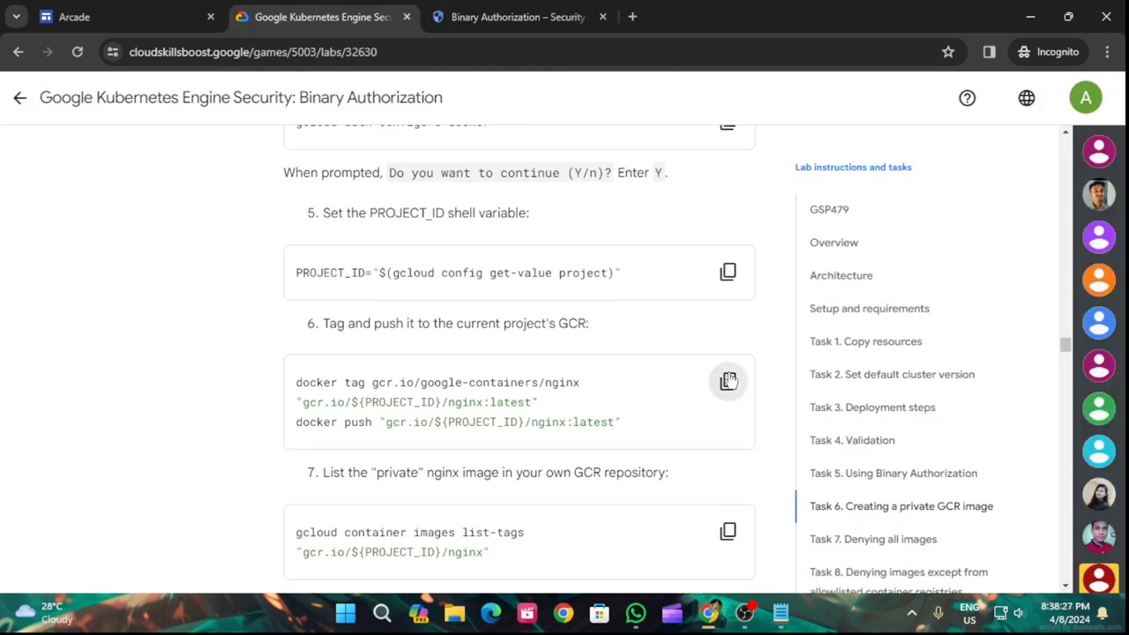
click(728, 380)
click(544, 10)
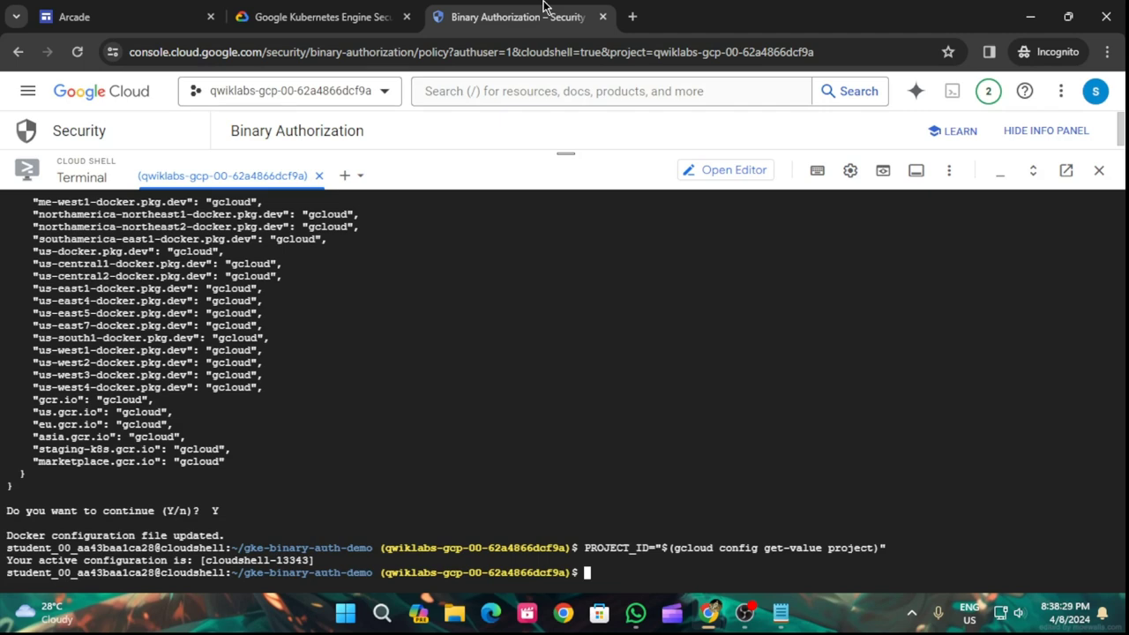
key(ctrl+v)
key(Return)
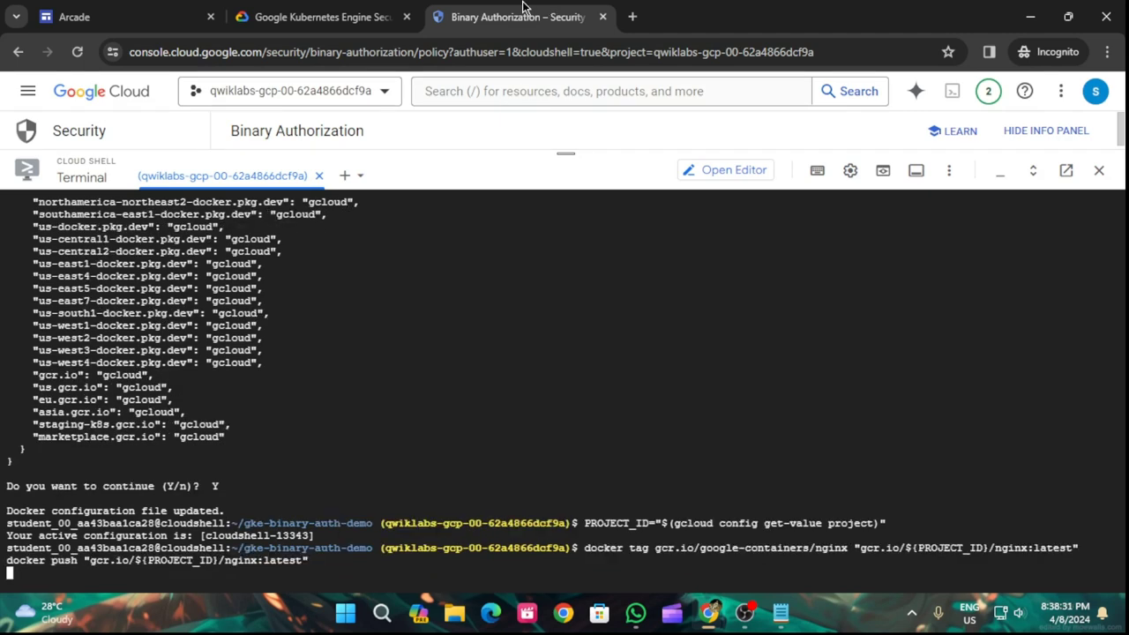
- List the private nginx image's tags by running gcloud container images list-tags "gcr.io/${PROJECT_ID}/nginx" from step 7 in Cloud Shell
click(322, 17)
scroll(643, 302, down, 2)
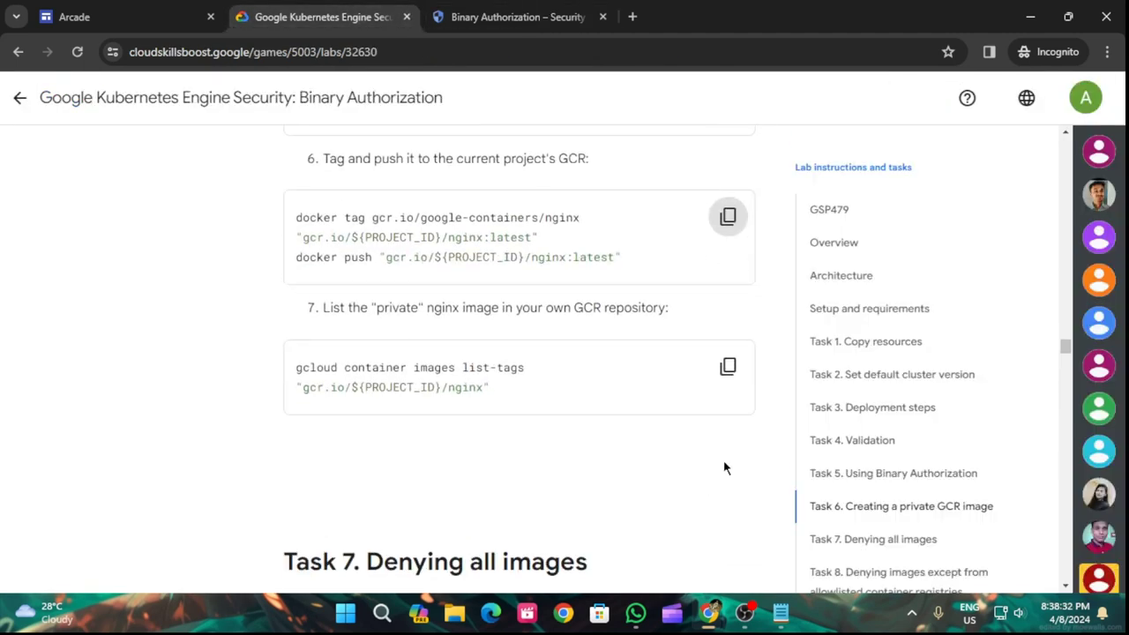
click(727, 367)
click(513, 9)
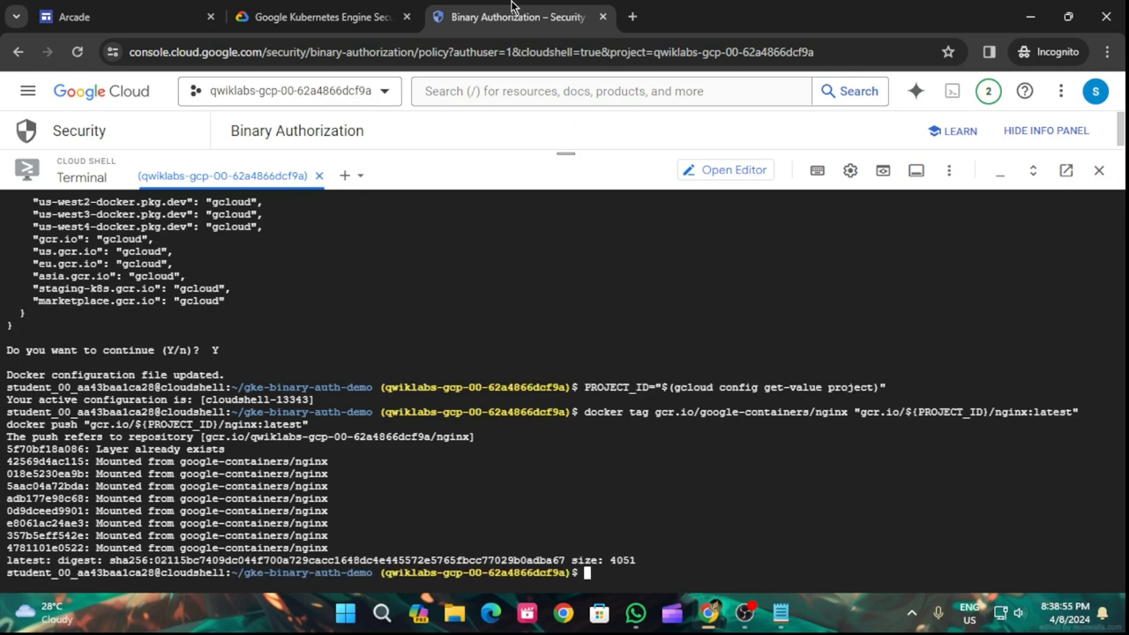
key(ctrl+v)
key(Return)
- Launch a single nginx pod from gcr.io/${PROJECT_ID}/nginx:latest on port 80 by running the kubectl create block from step 1 of Task 7
click(317, 16)
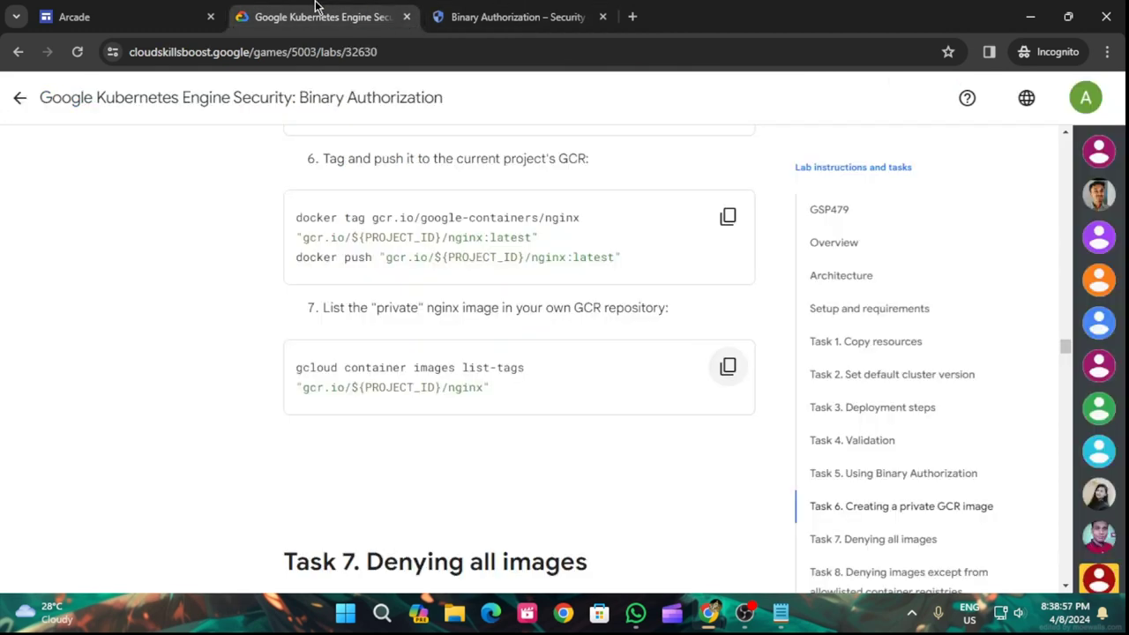
scroll(464, 423, down, 7)
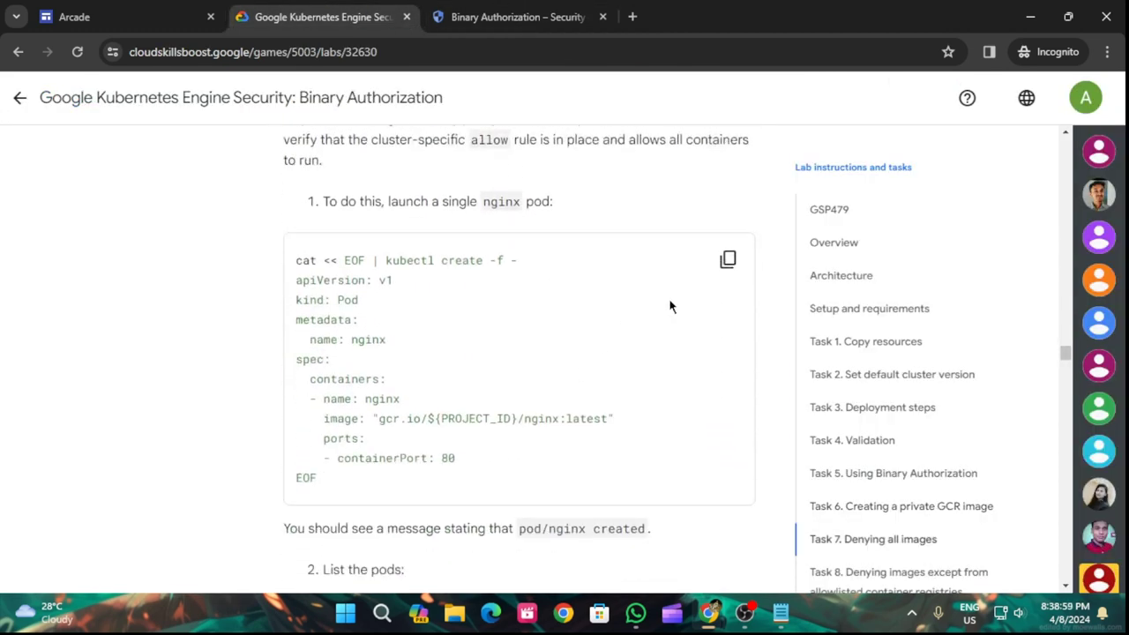
scroll(620, 460, up, 1)
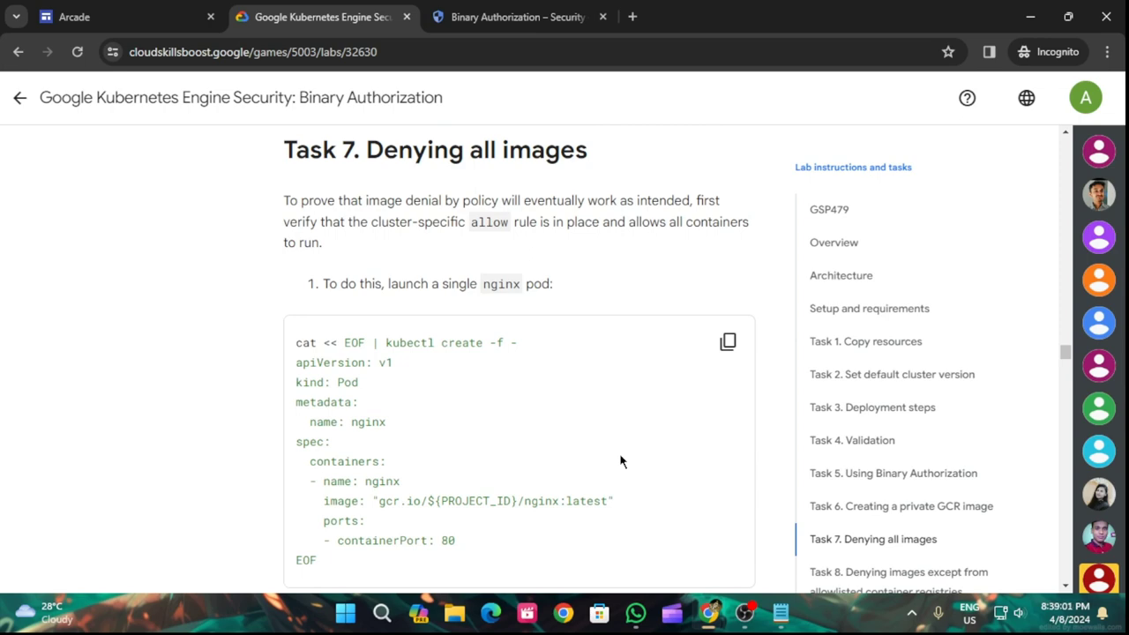
click(728, 342)
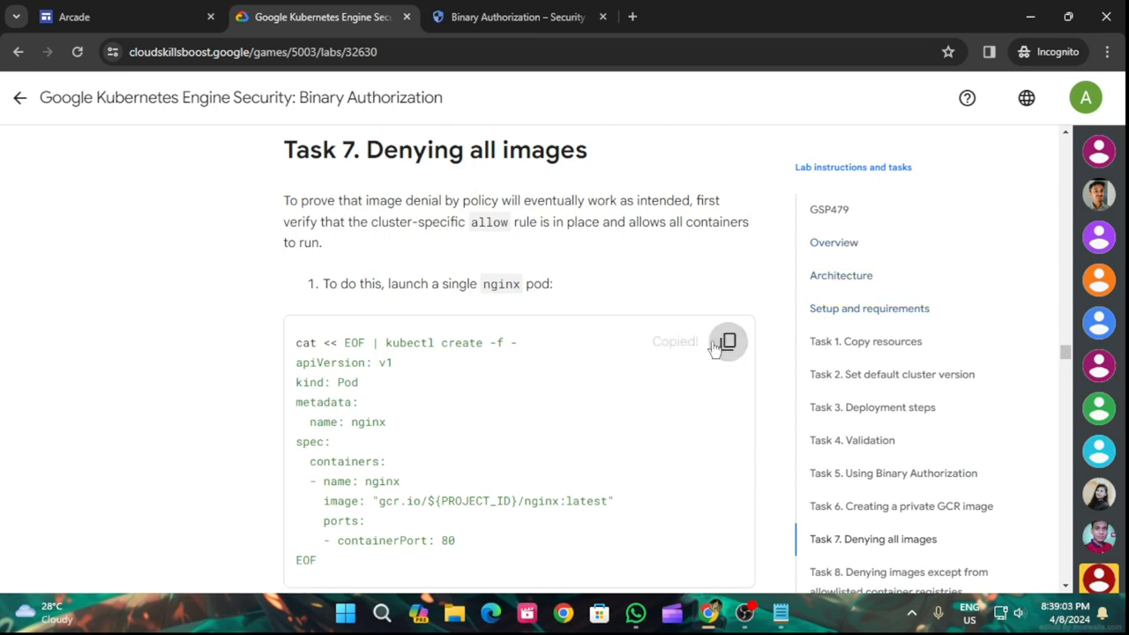
scroll(576, 464, down, 4)
click(519, 9)
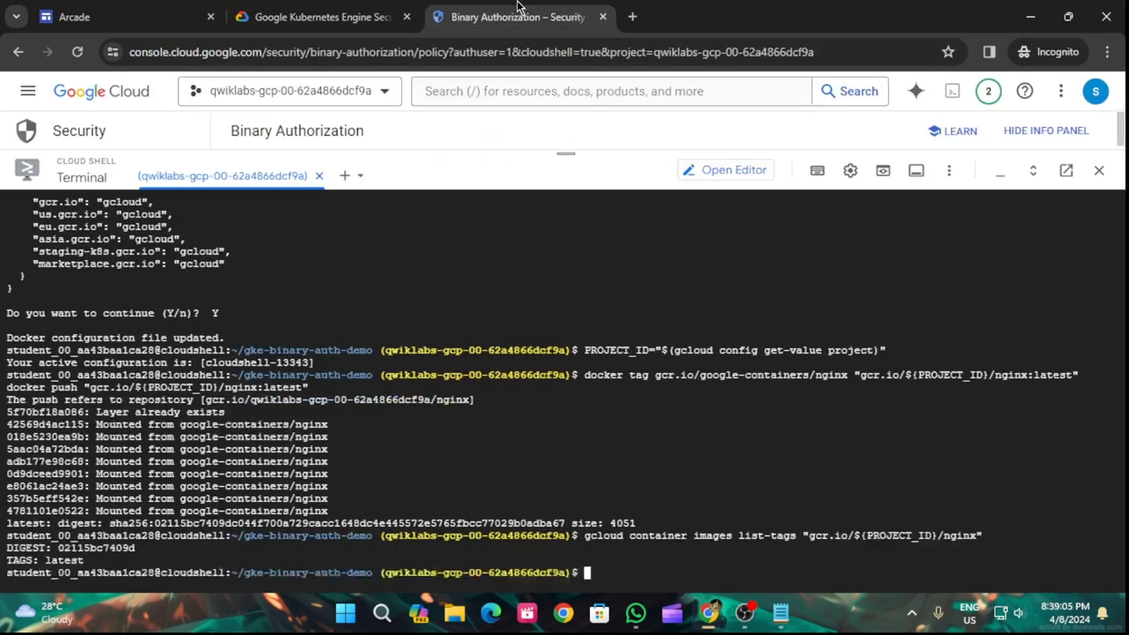
key(ctrl+v)
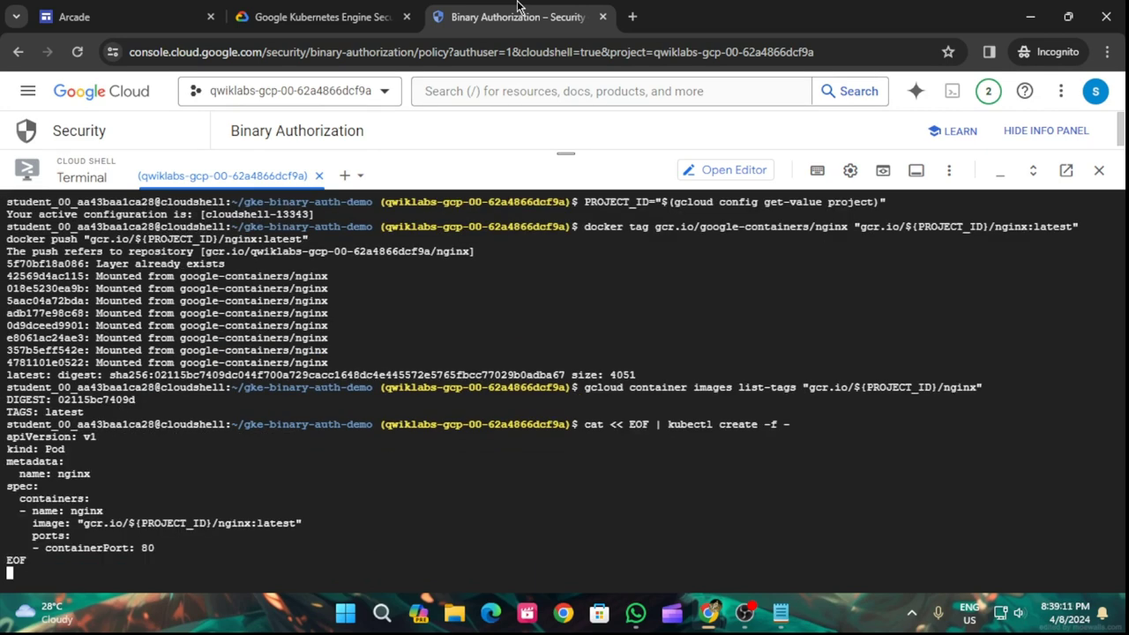
- Check the pod creation against Task 7 and list the pods by running kubectl get pods from step 2 in Cloud Shell
click(361, 17)
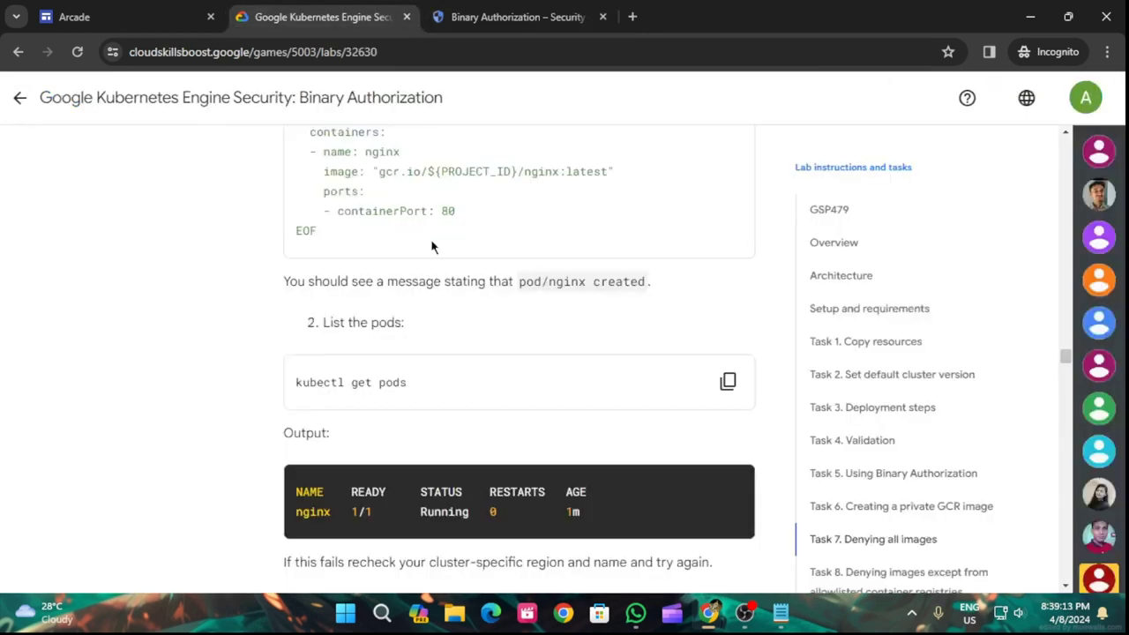
scroll(499, 402, up, 4)
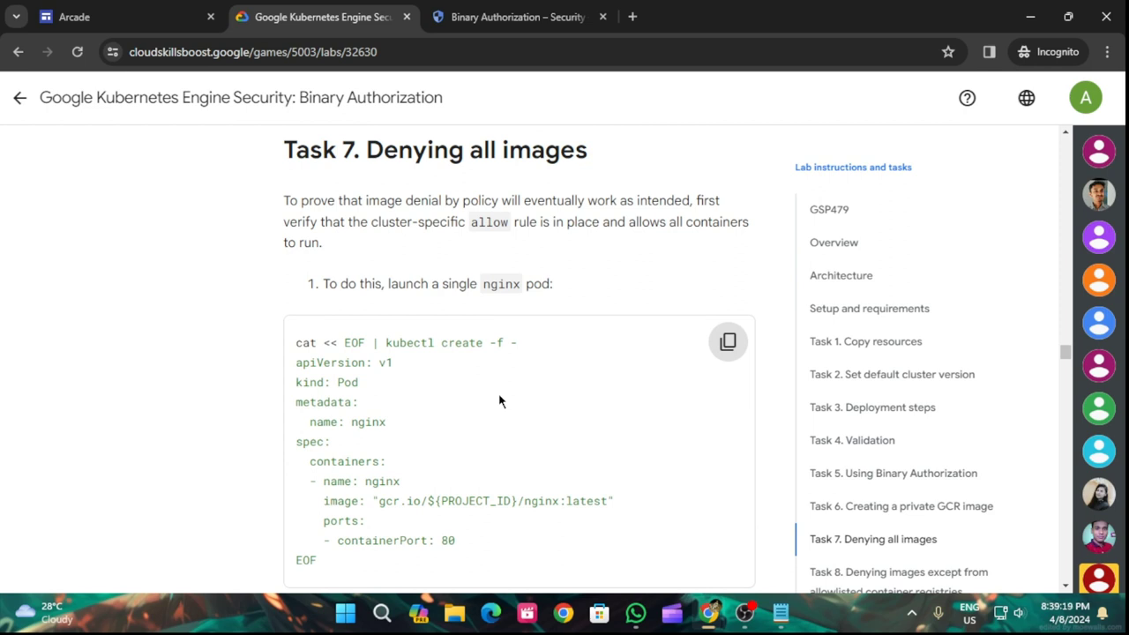
scroll(499, 401, down, 4)
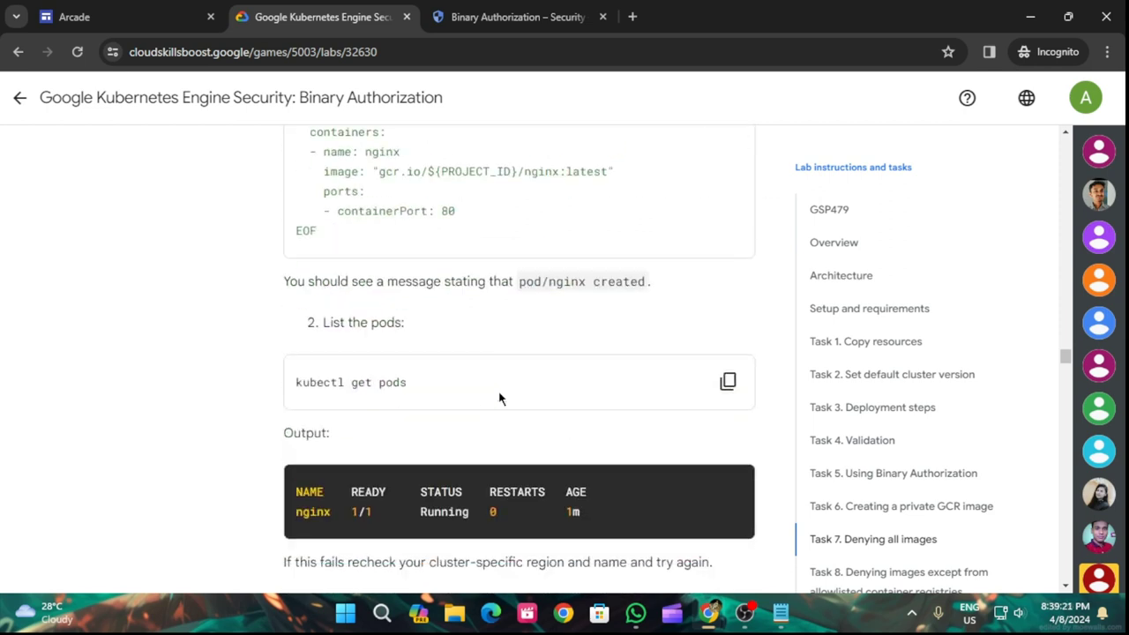
click(493, 17)
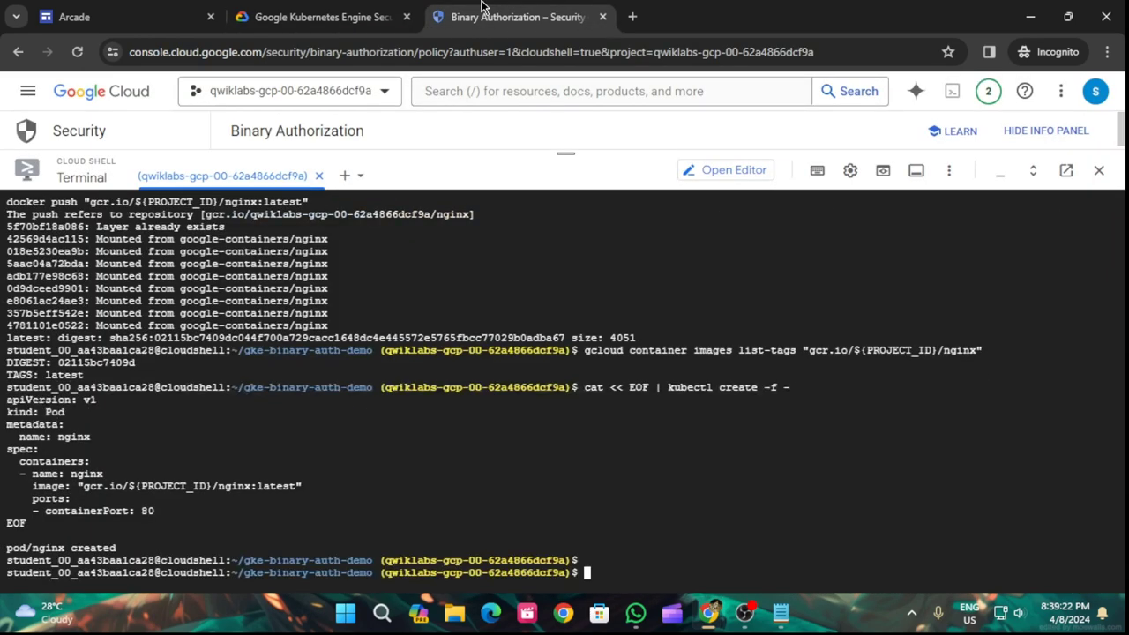
click(322, 17)
click(728, 381)
click(505, 11)
key(ctrl+v)
key(Return)
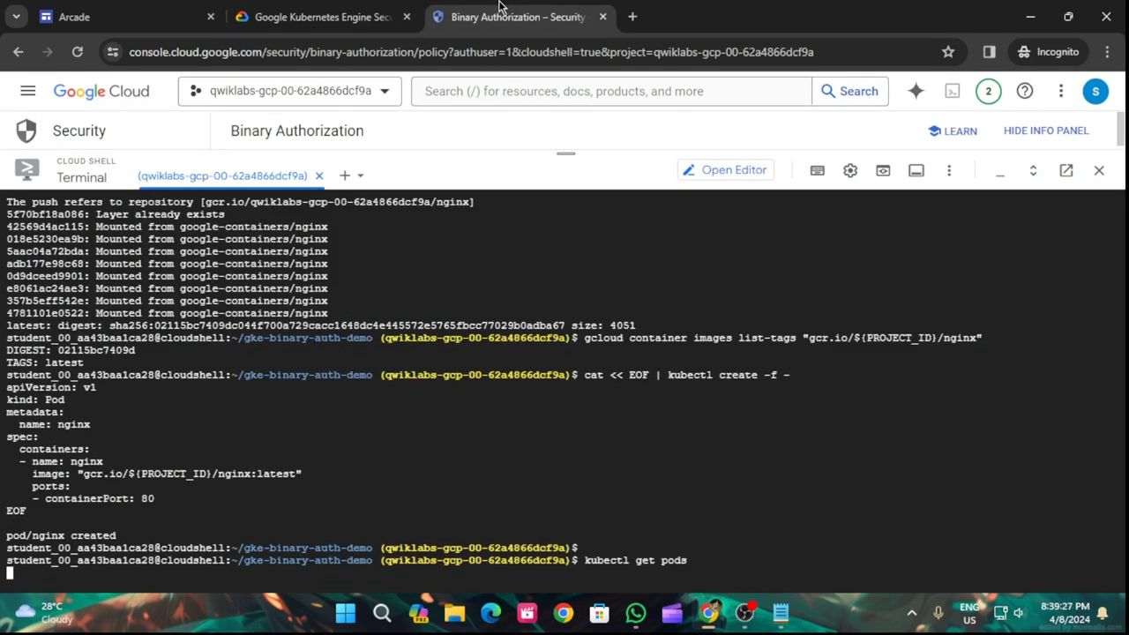
click(322, 17)
scroll(529, 349, down, 5)
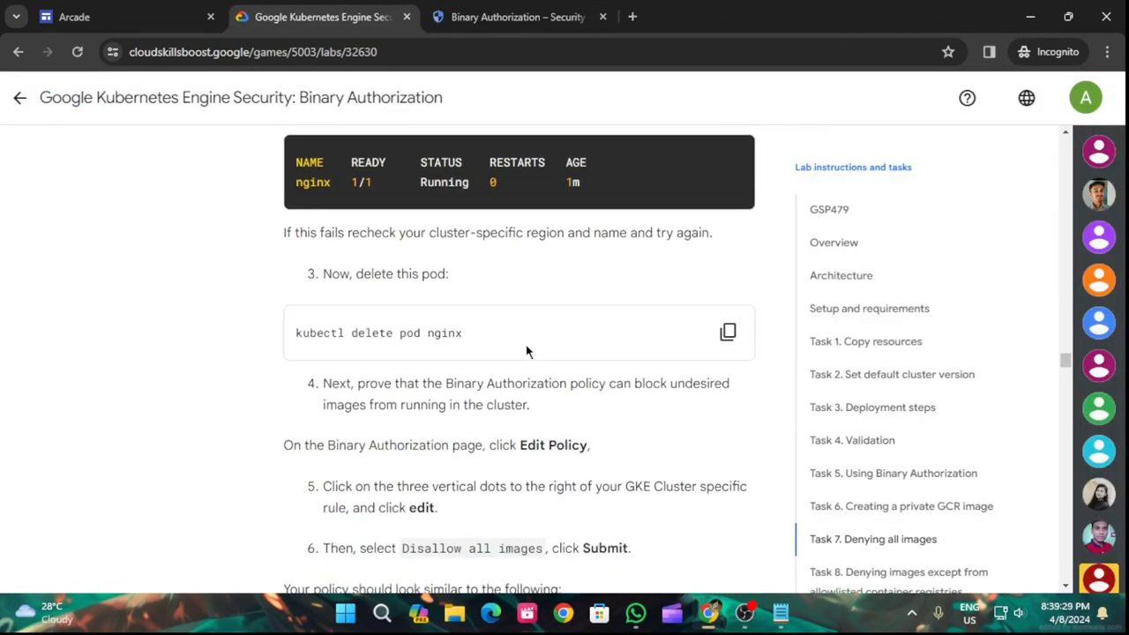
click(729, 334)
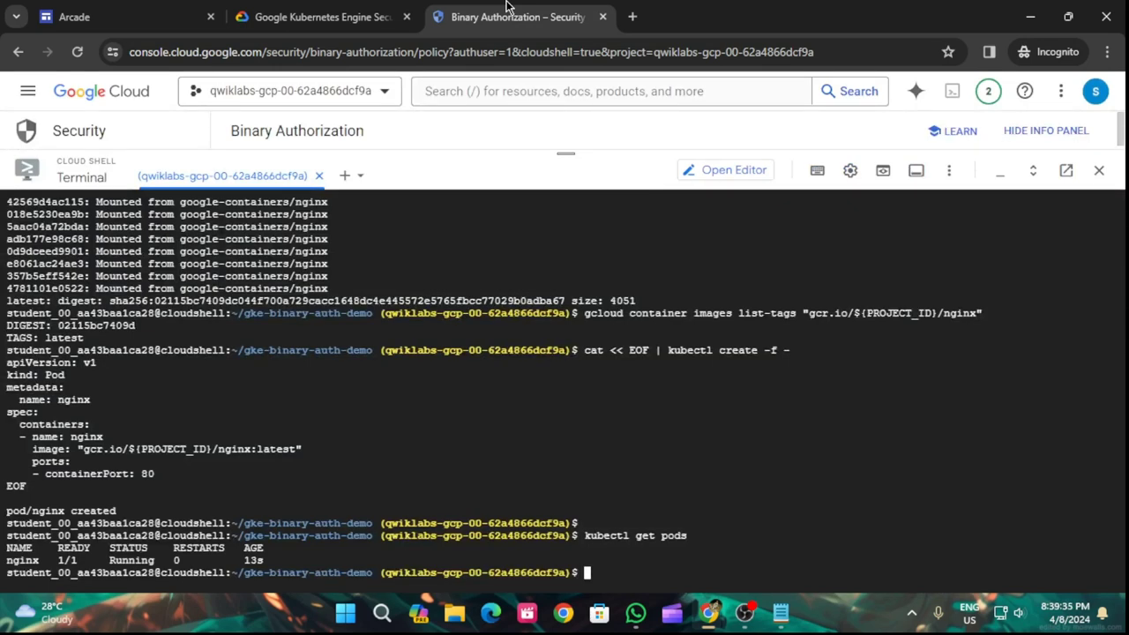
click(357, 17)
scroll(381, 473, up, 4)
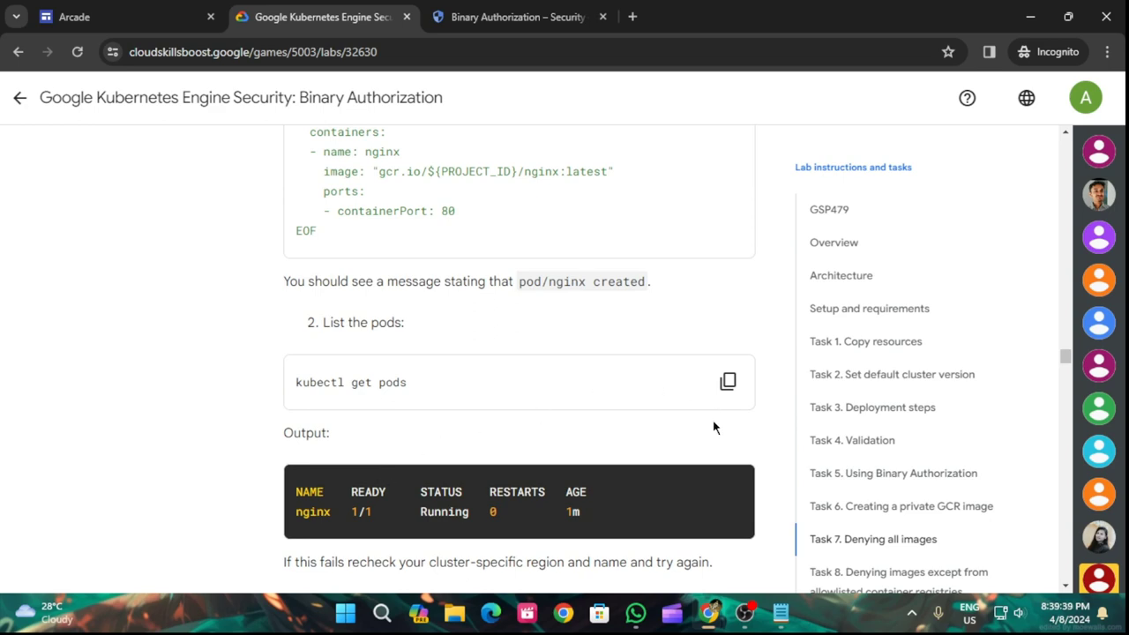
click(728, 381)
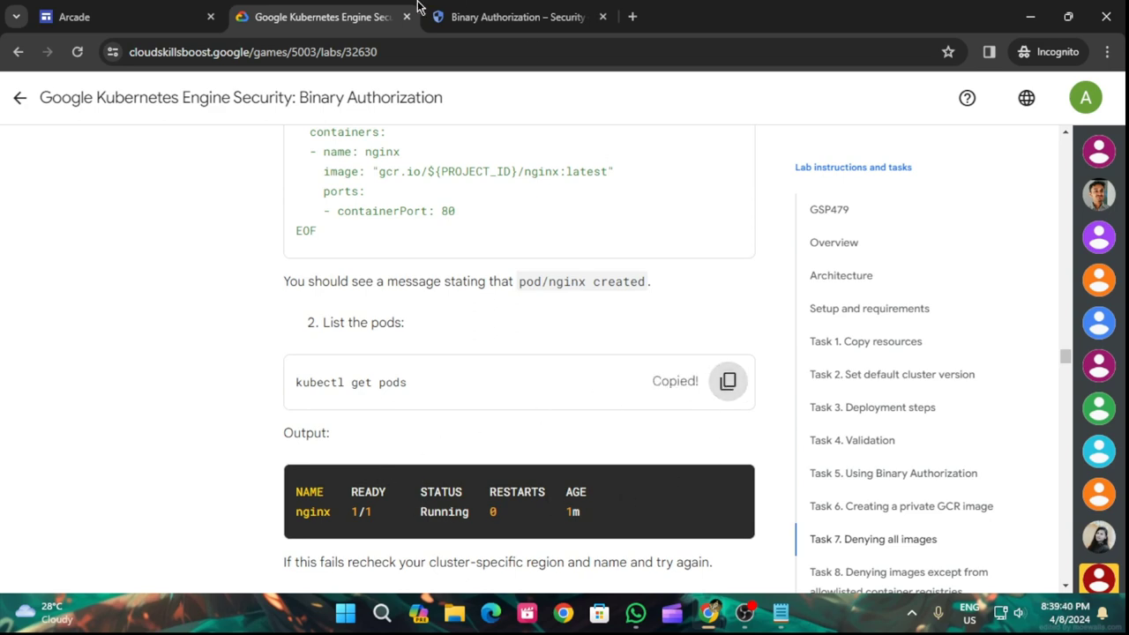
click(468, 13)
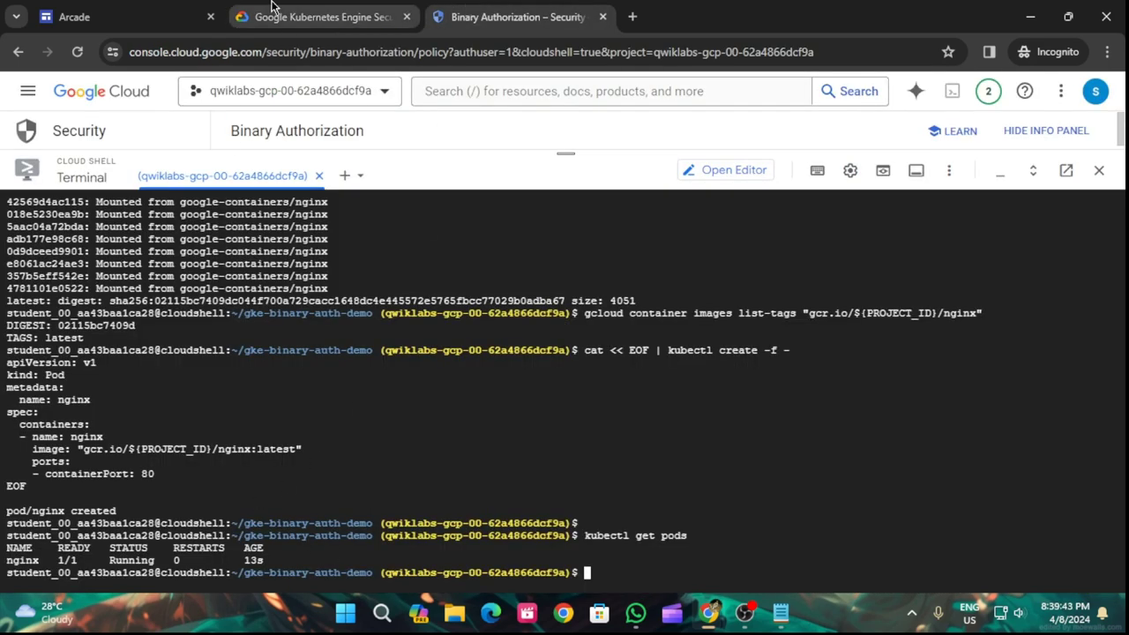
- Copy the command from step 3 of Task 7 and delete the pod in Cloud Shell with kubectl delete pod nginx
click(335, 16)
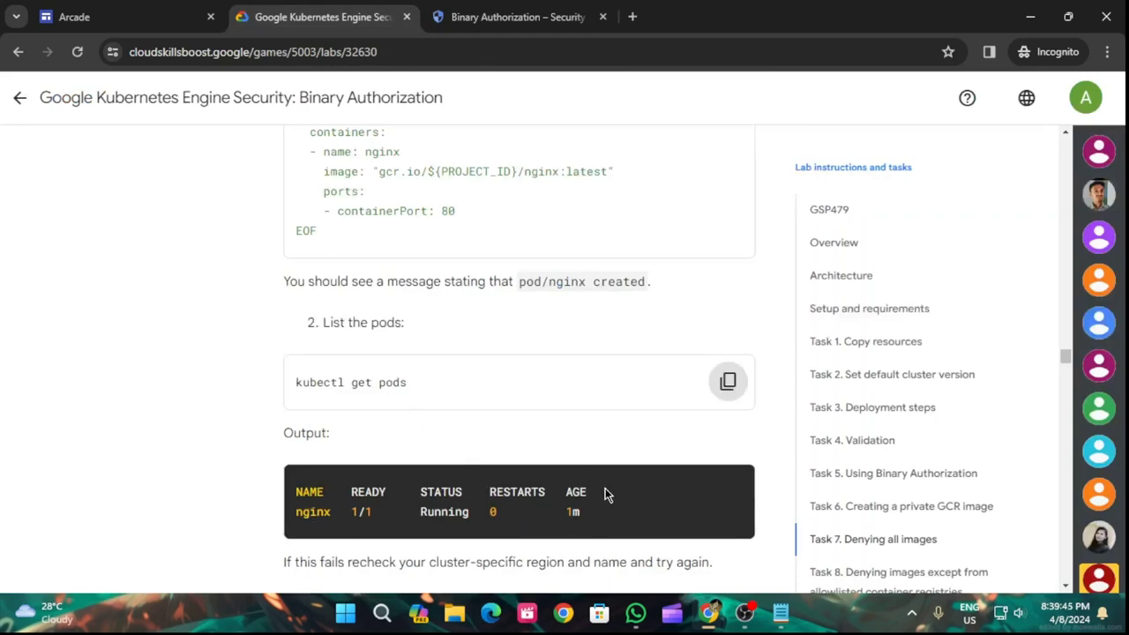
scroll(605, 493, down, 2)
click(727, 497)
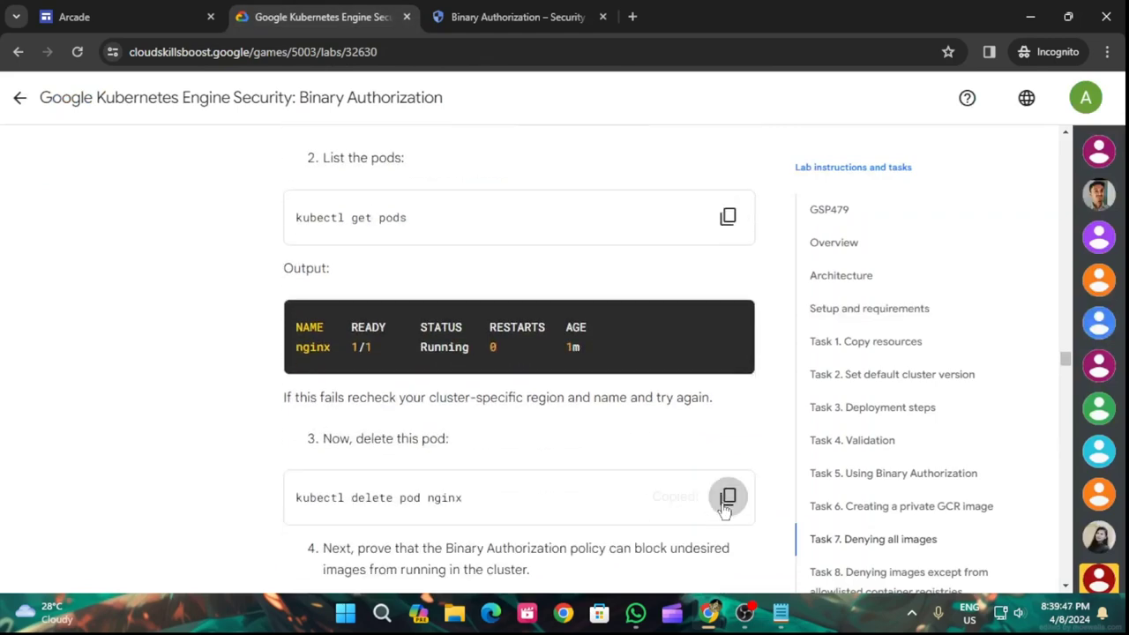
click(571, 13)
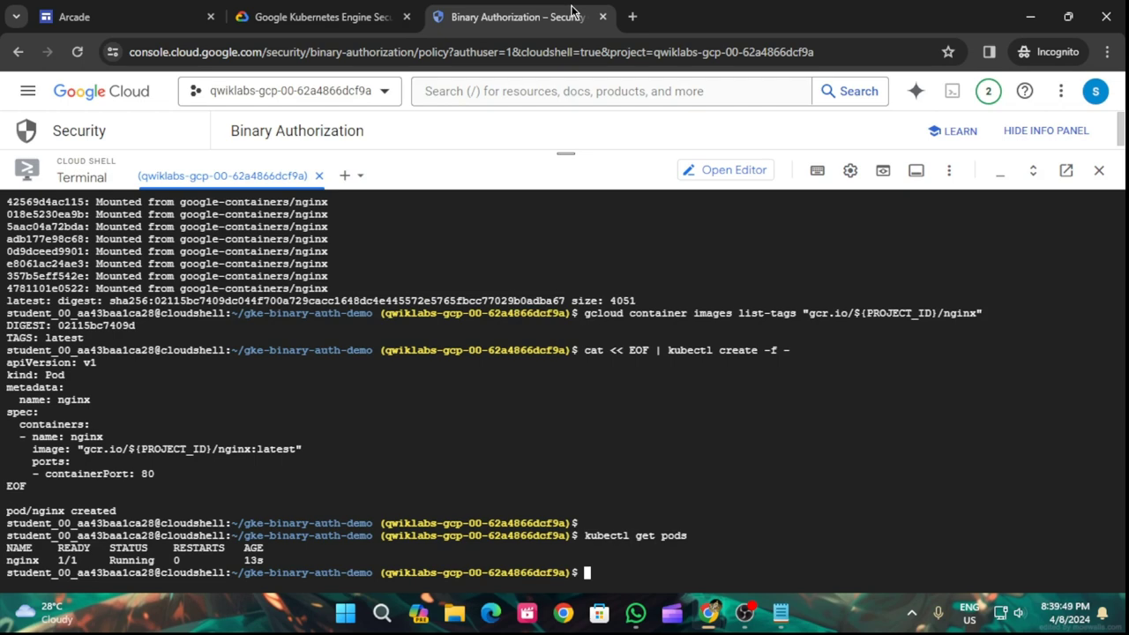
key(ctrl+v)
key(Return)
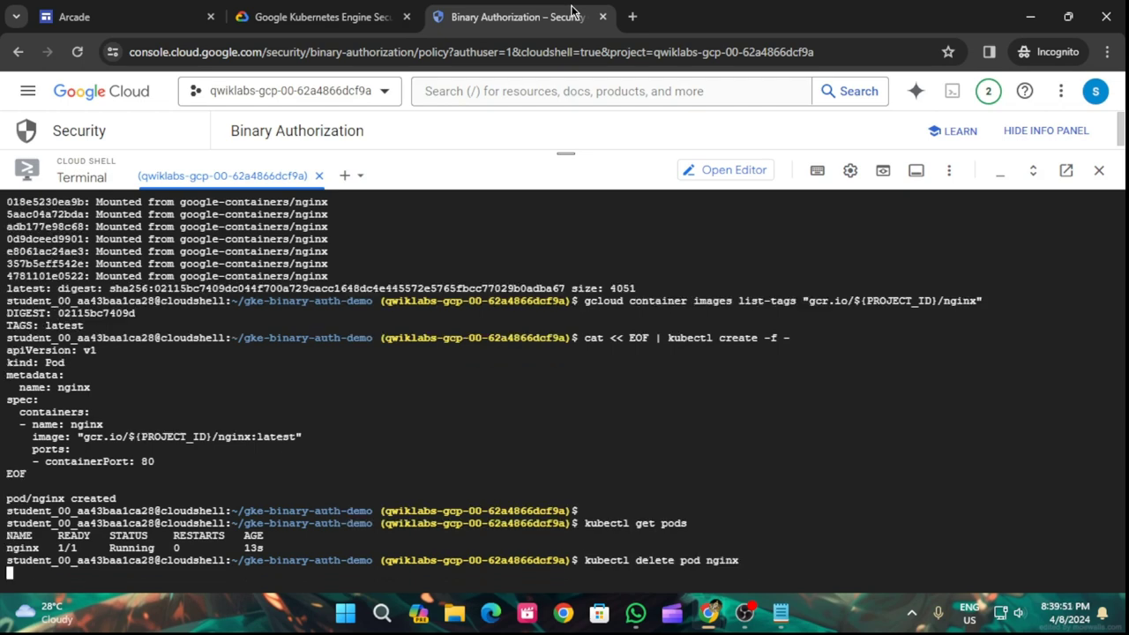
- Read steps 4 to 7 of Task 7 on changing the cluster-specific rule to Disallow all images and saving the policy
click(359, 13)
scroll(623, 353, down, 4)
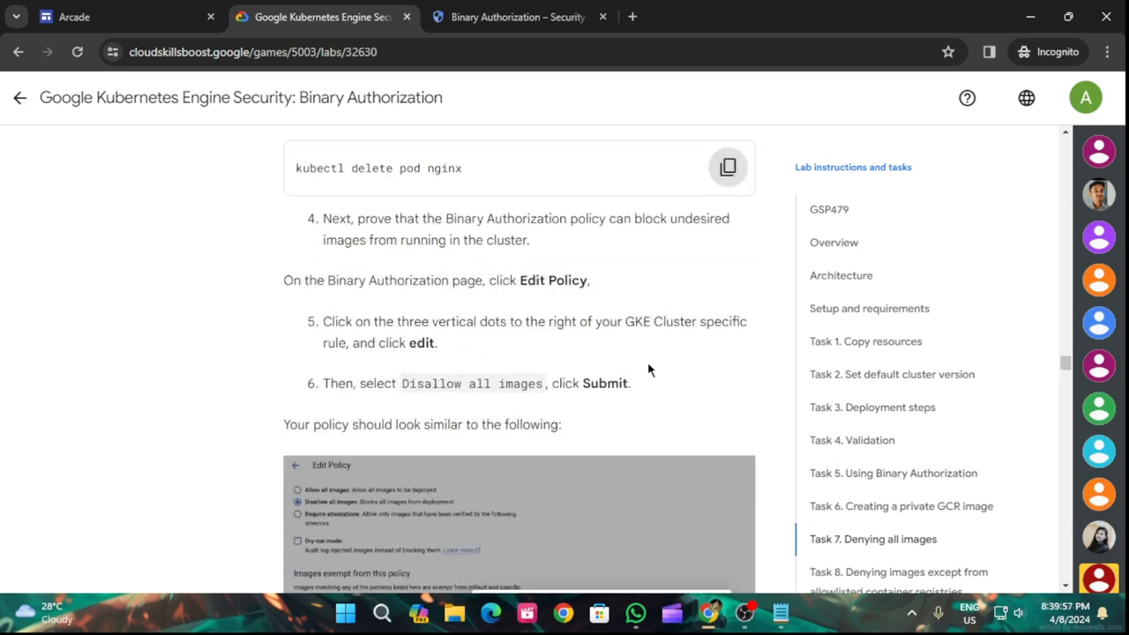
scroll(647, 362, down, 2)
scroll(652, 366, down, 3)
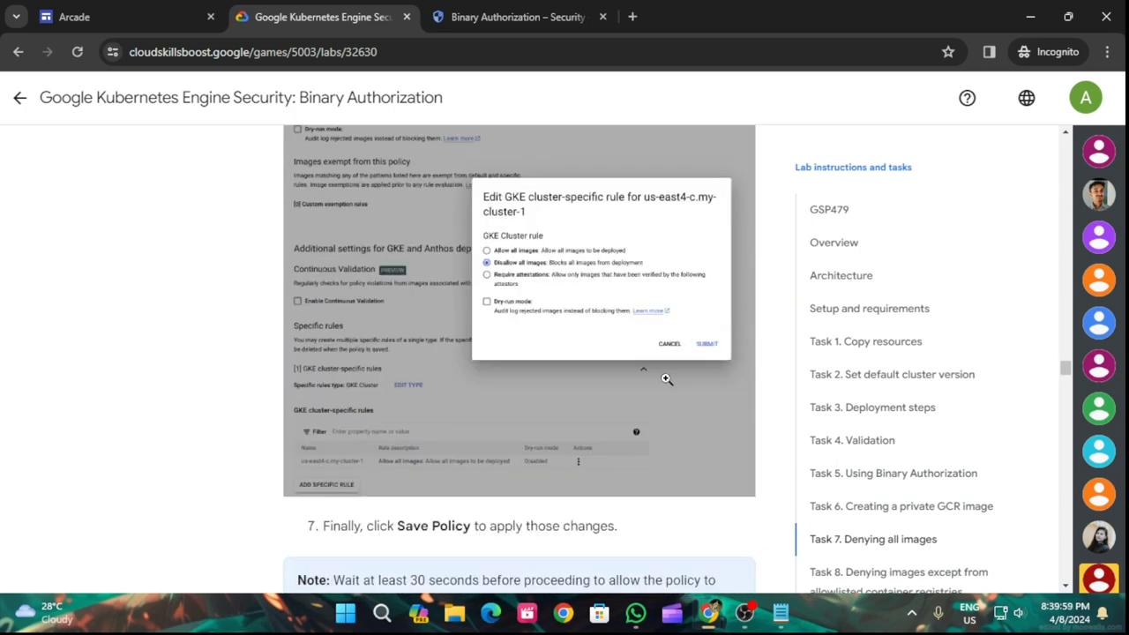
scroll(666, 378, down, 4)
scroll(559, 328, up, 11)
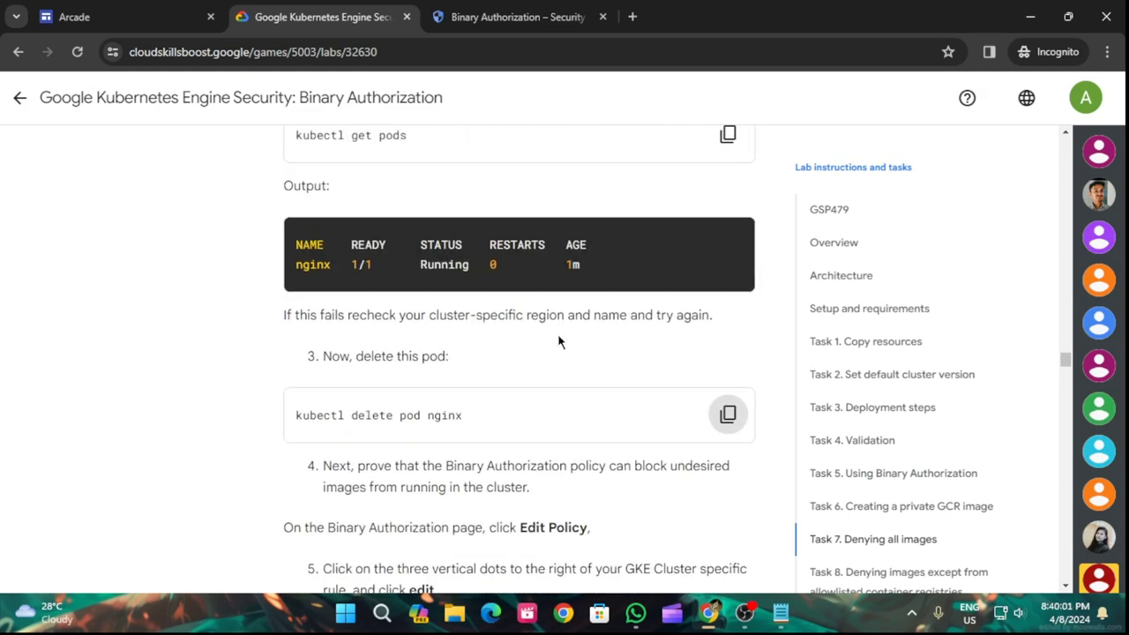
- Shrink Cloud Shell to uncover the Binary Authorization policy page and reread steps 4 to 6 of Task 7 on editing the cluster rule
click(500, 9)
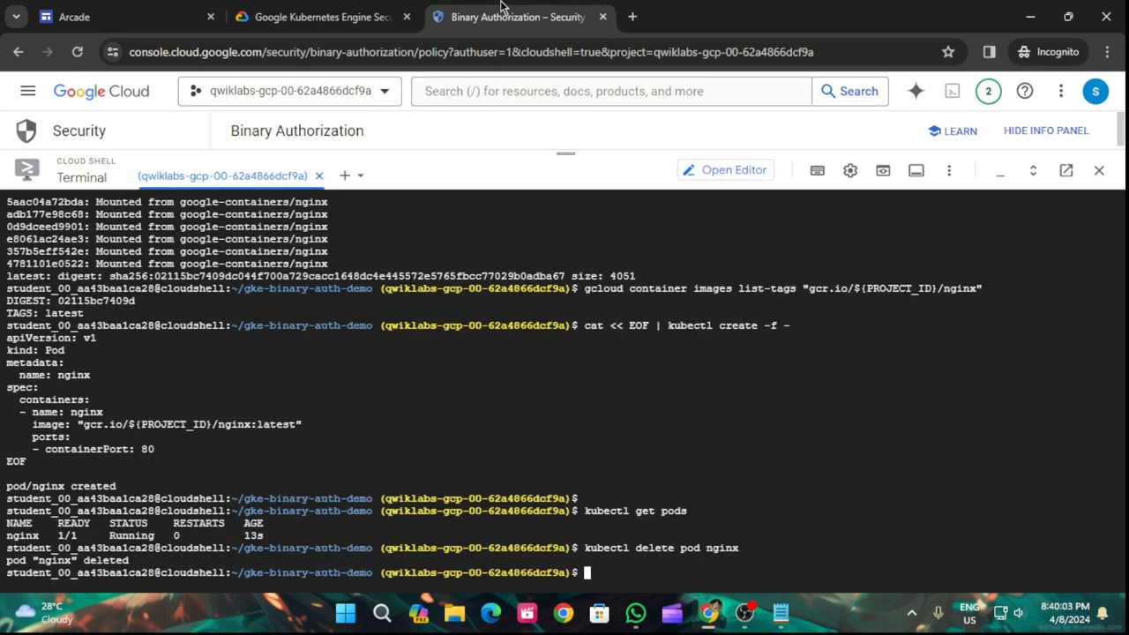
drag(565, 152, 618, 557)
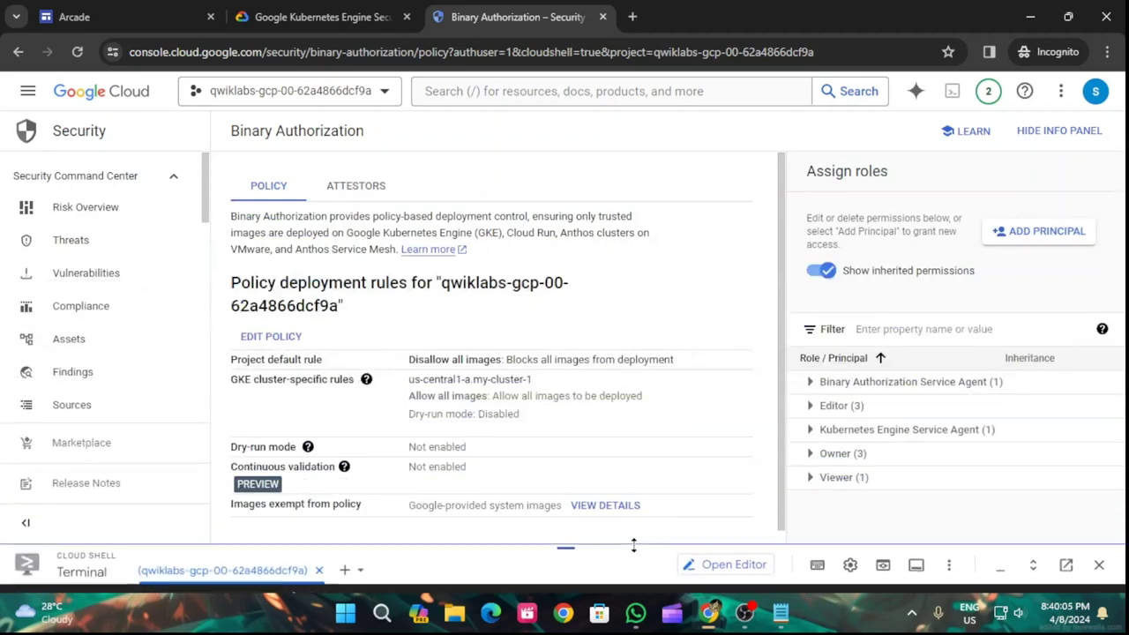
click(313, 16)
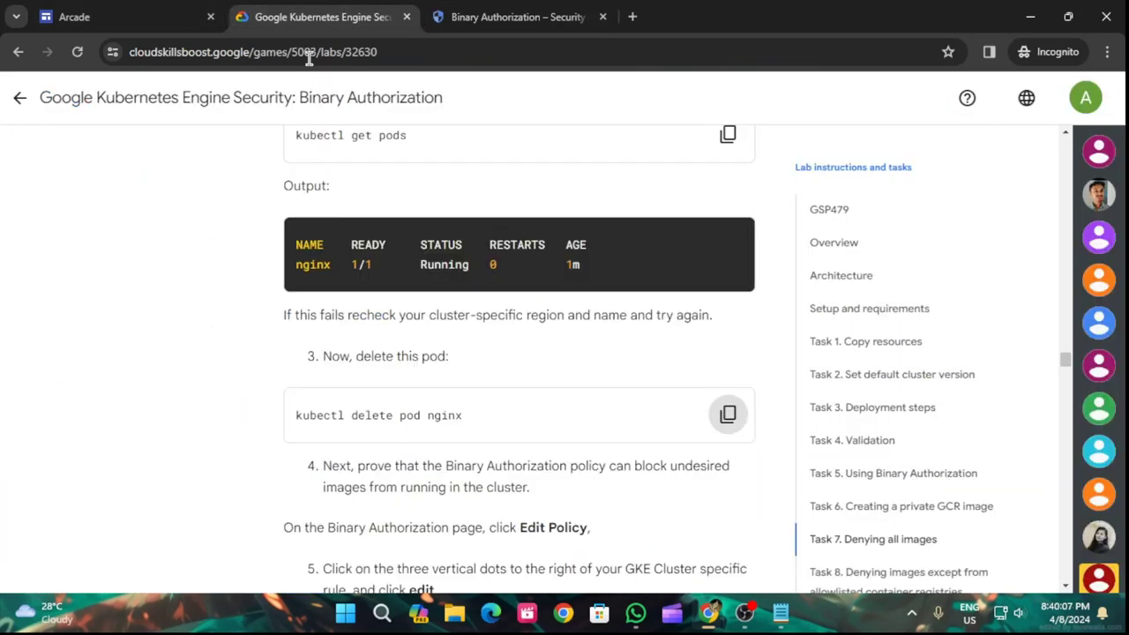
scroll(521, 449, down, 2)
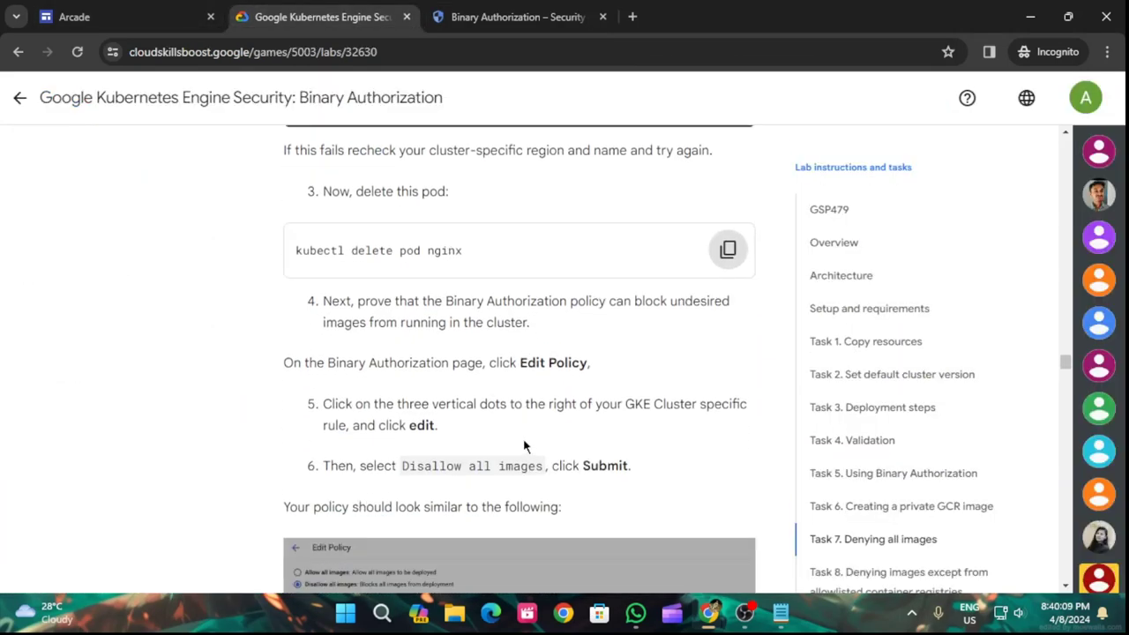
- Return to the Binary Authorization policy page in the Google Cloud console and hide its info panel
click(499, 15)
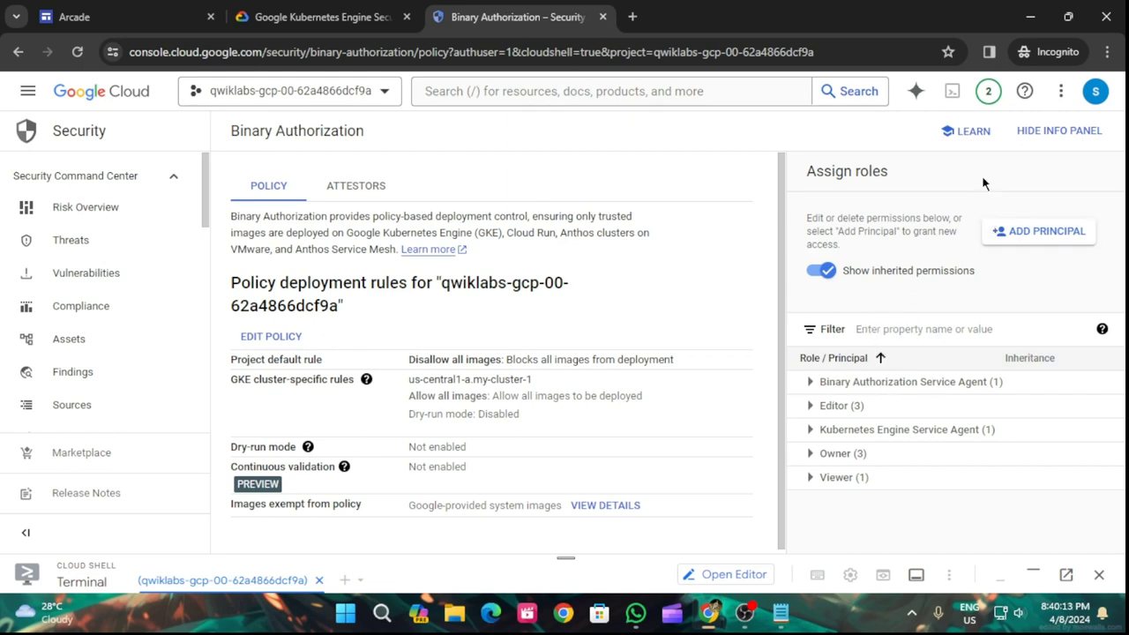
click(1062, 131)
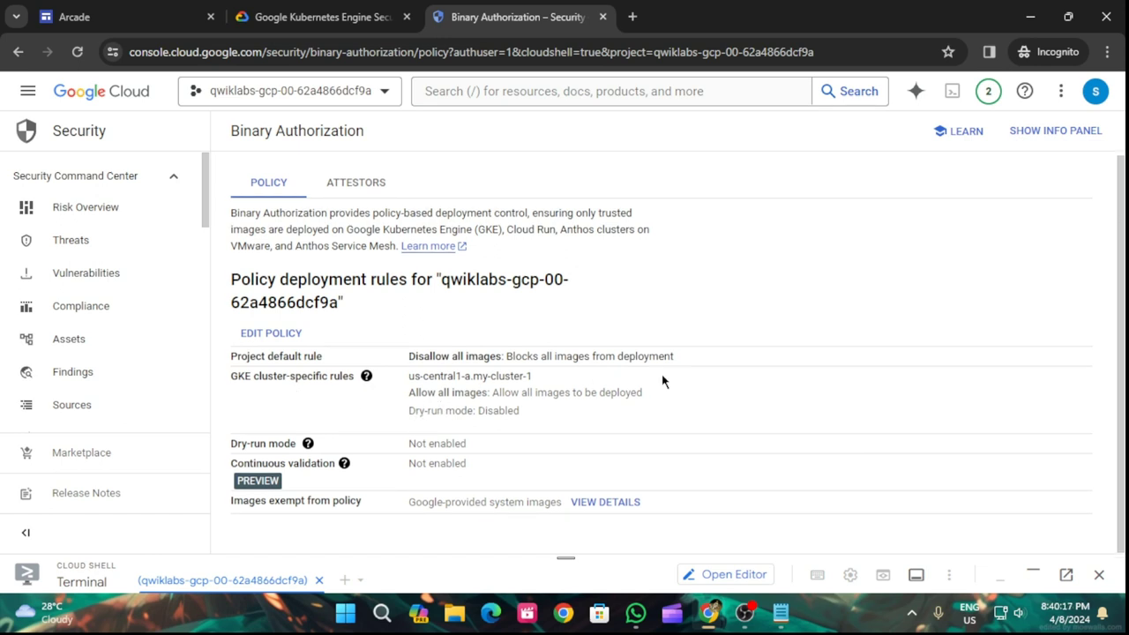
click(277, 334)
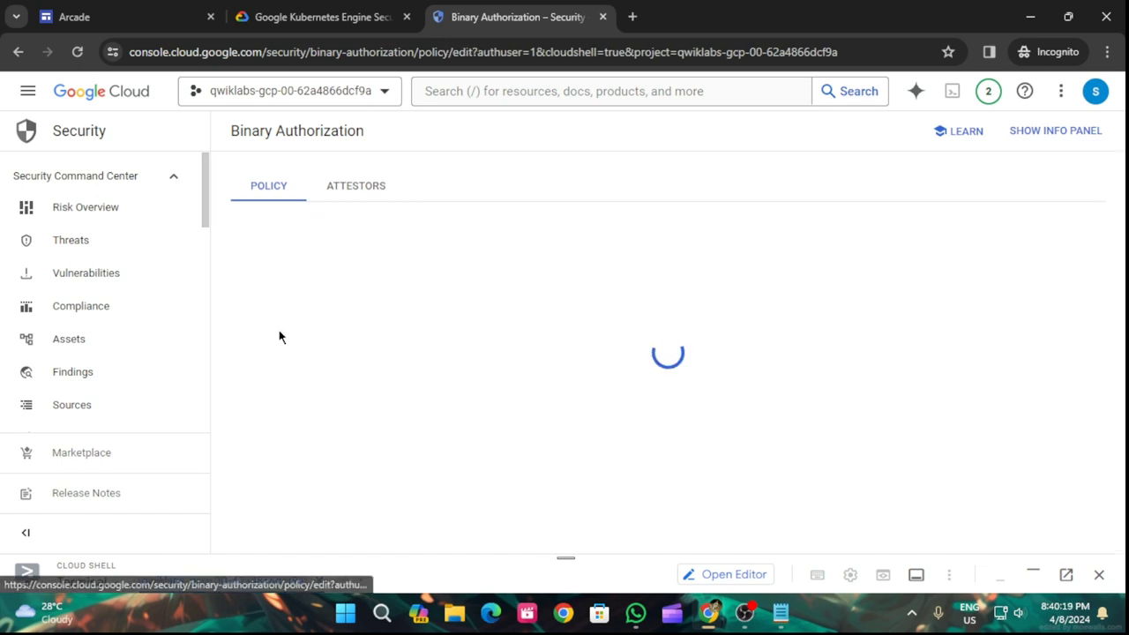
click(323, 9)
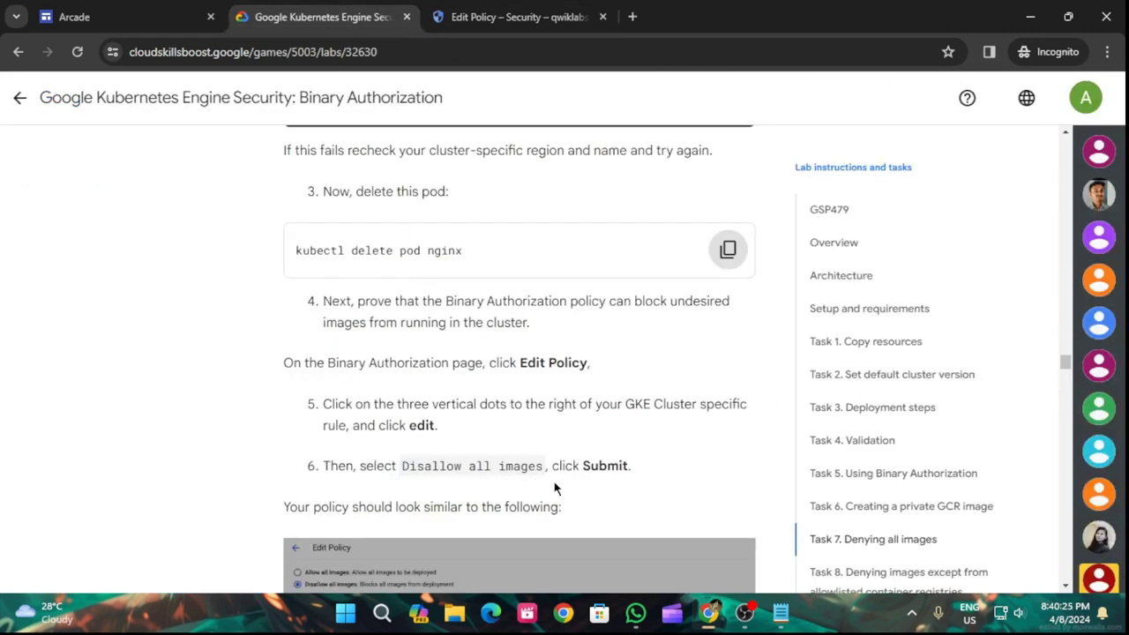
click(556, 12)
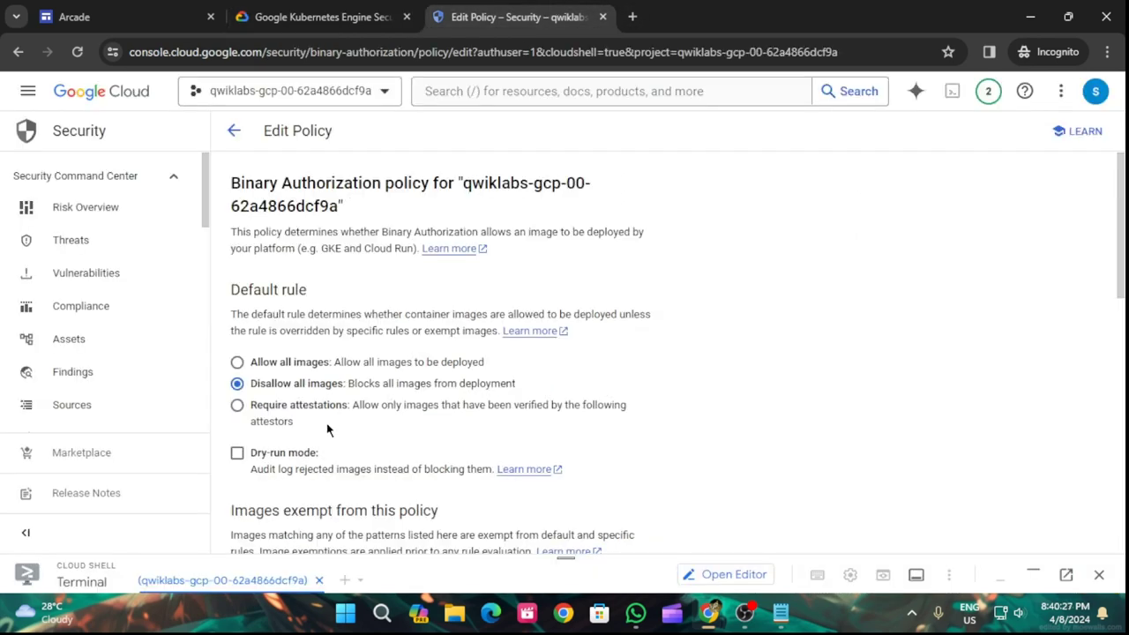
scroll(406, 432, down, 5)
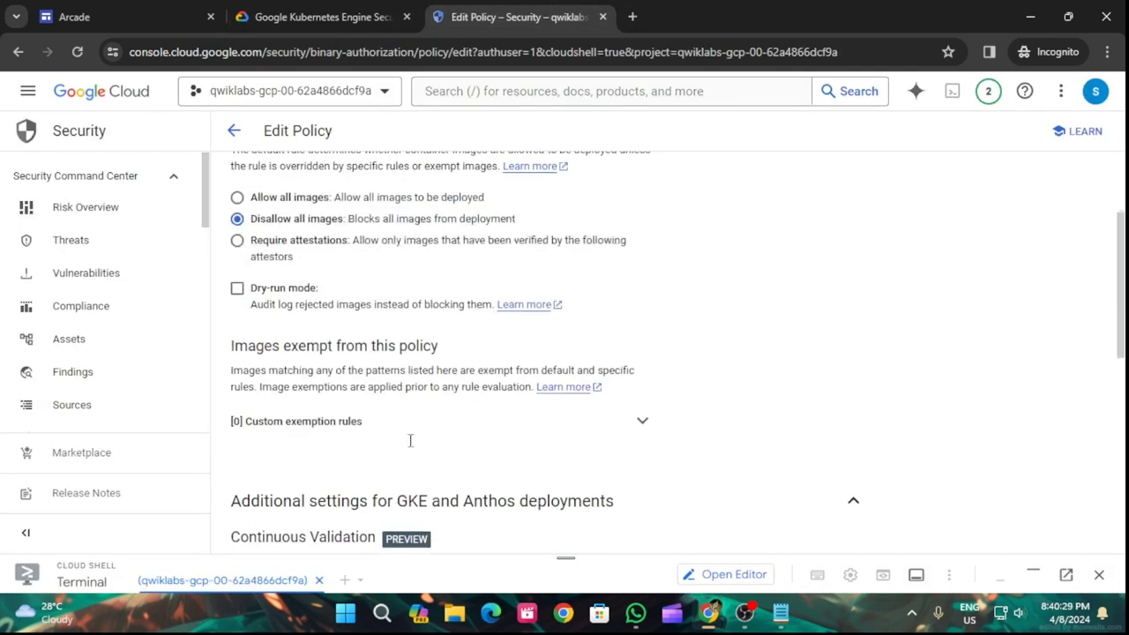
click(308, 15)
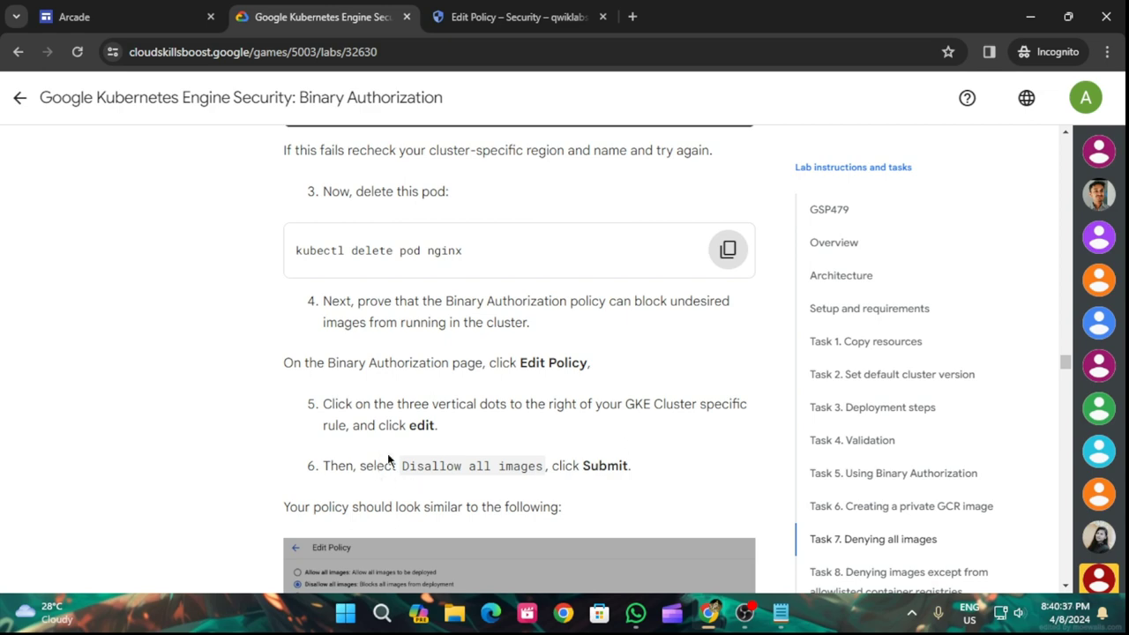
click(437, 14)
scroll(535, 459, up, 5)
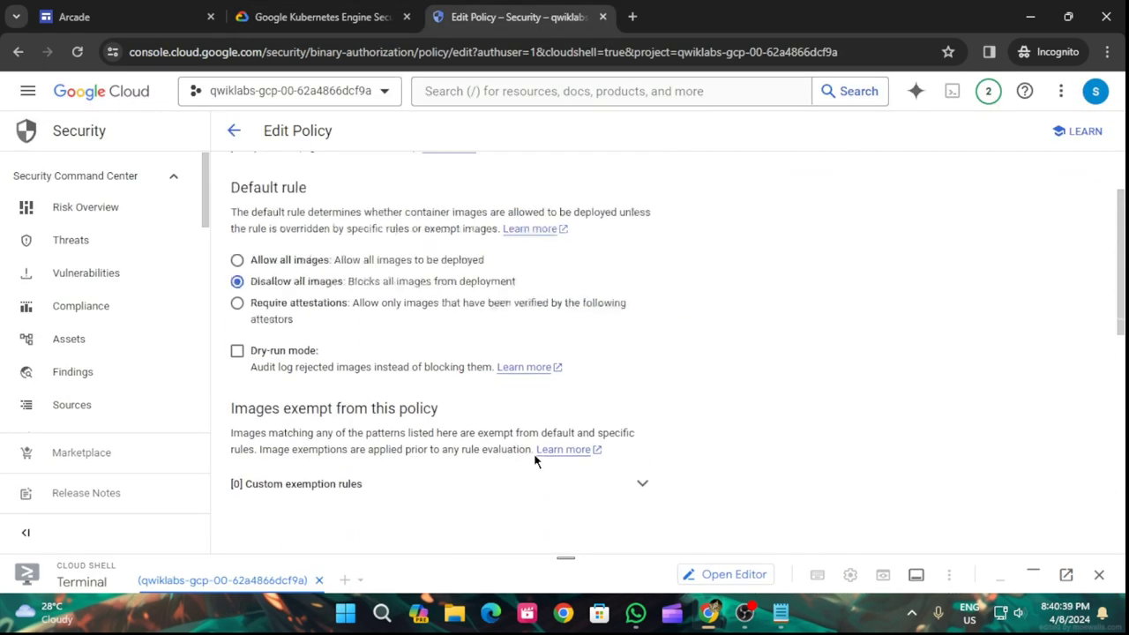
scroll(534, 458, up, 1)
click(234, 130)
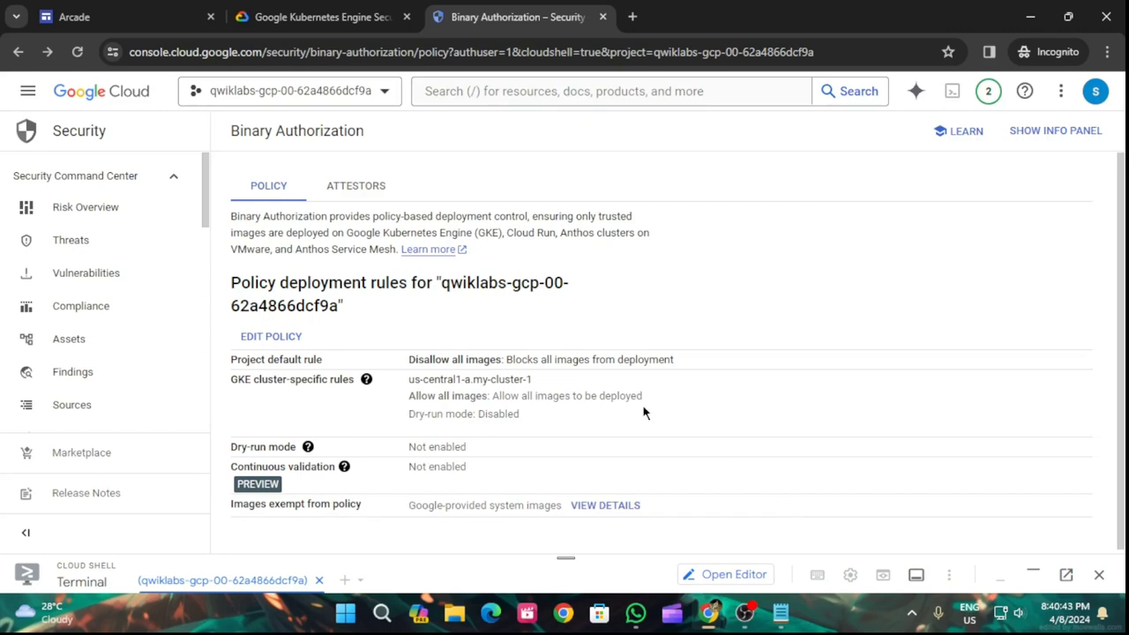
- Edit the policy's GKE cluster-specific rule for us-central1-a.my-cluster-1, setting it to Disallow all images, and submit it
scroll(631, 395, down, 1)
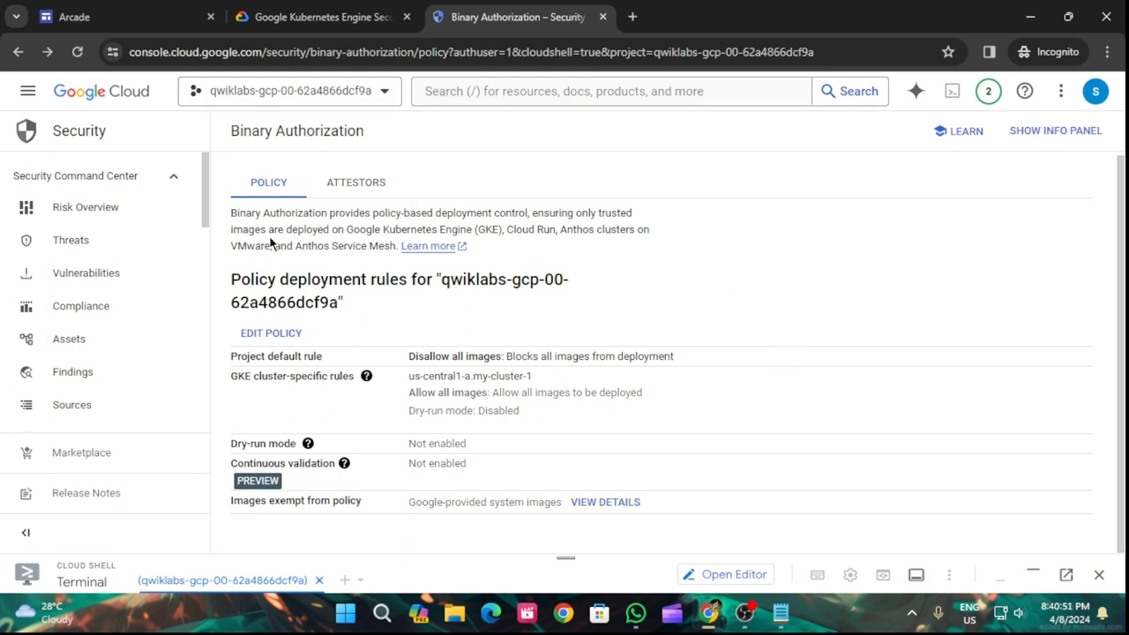
click(273, 333)
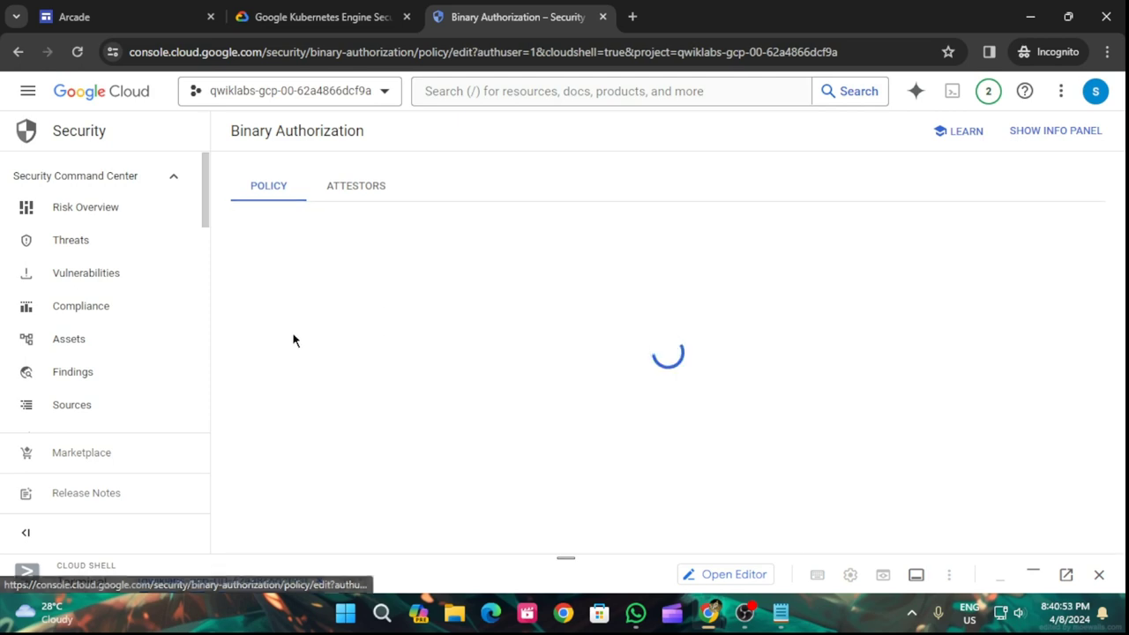
scroll(498, 451, down, 3)
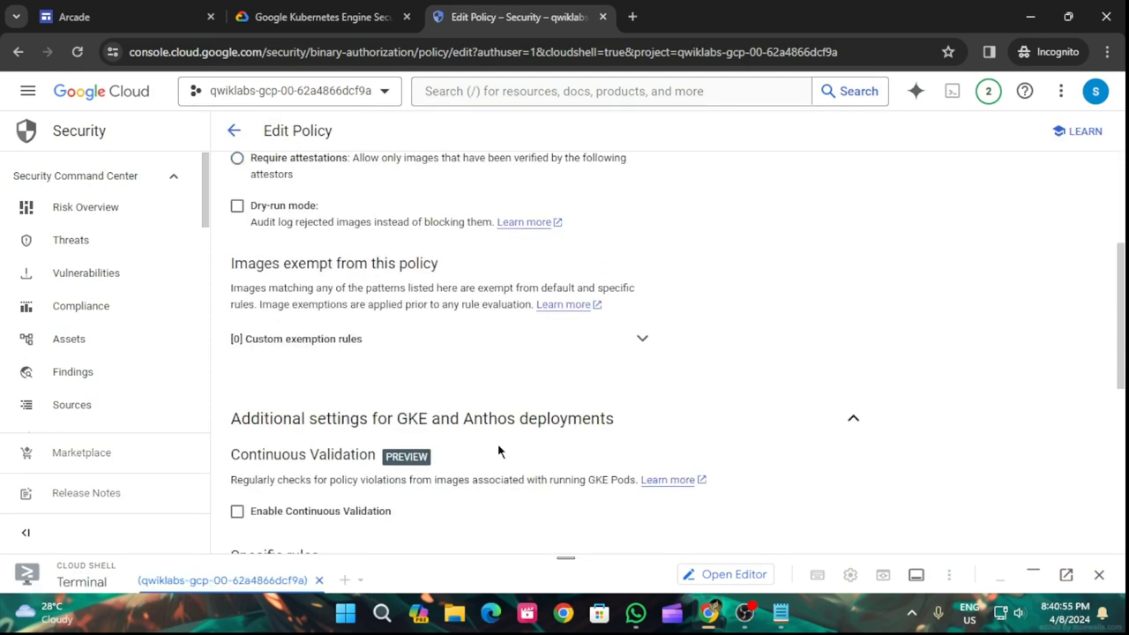
scroll(497, 452, down, 3)
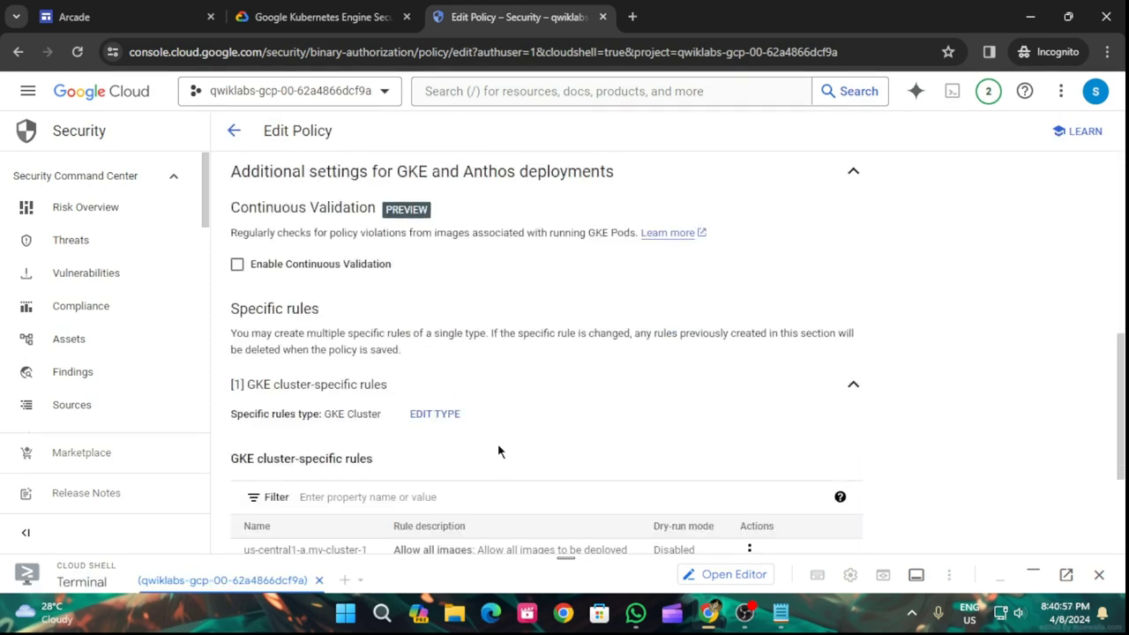
scroll(497, 451, down, 2)
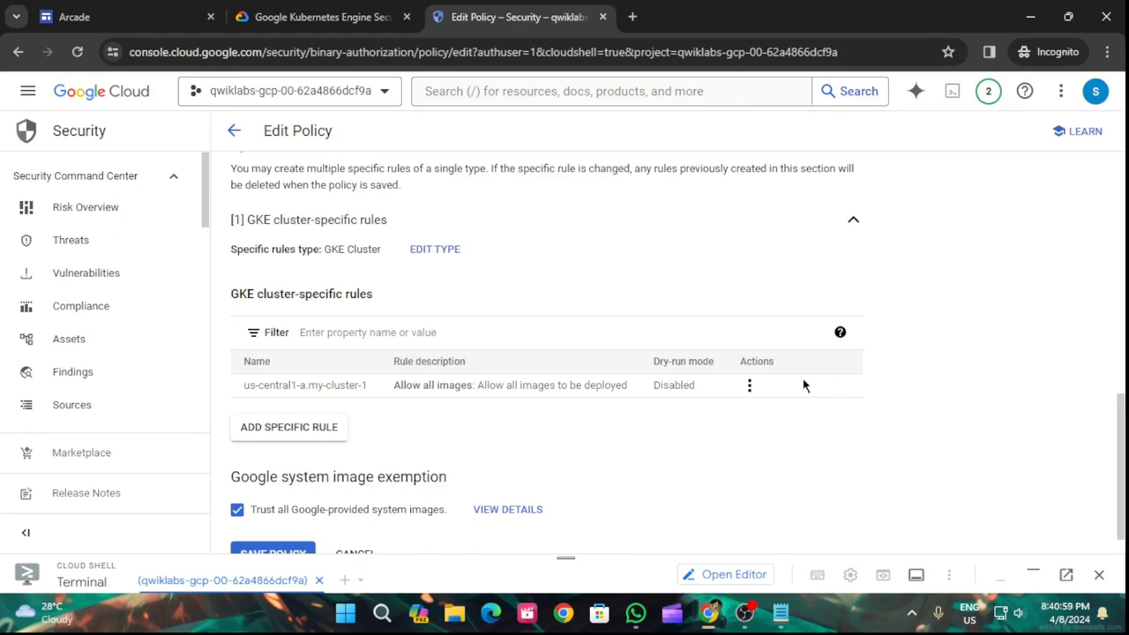
click(749, 385)
click(764, 415)
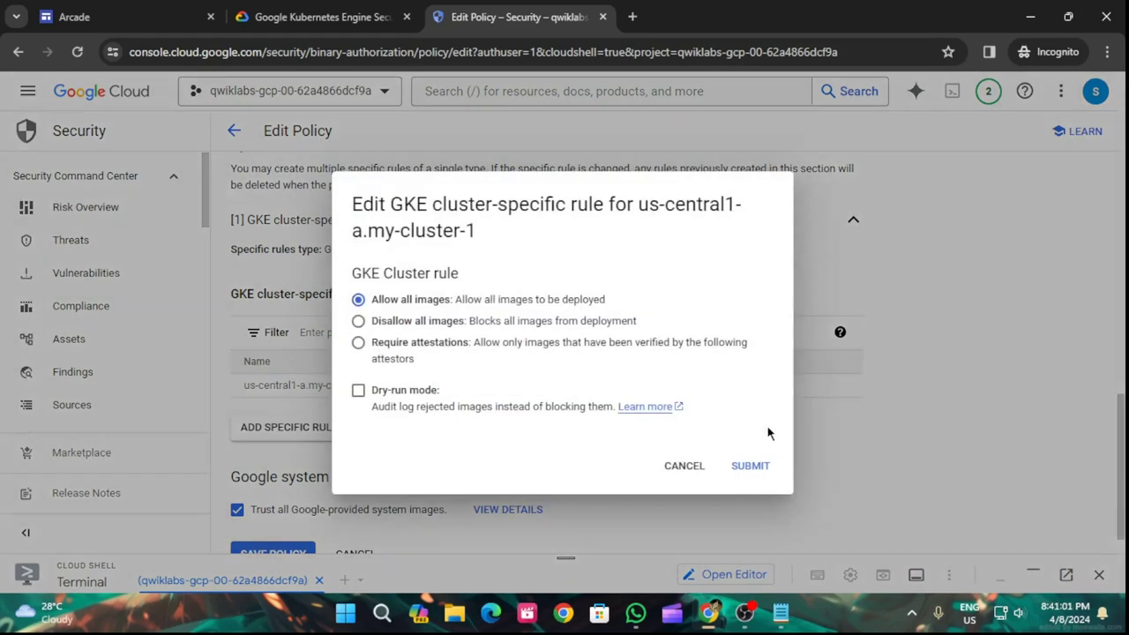
click(291, 9)
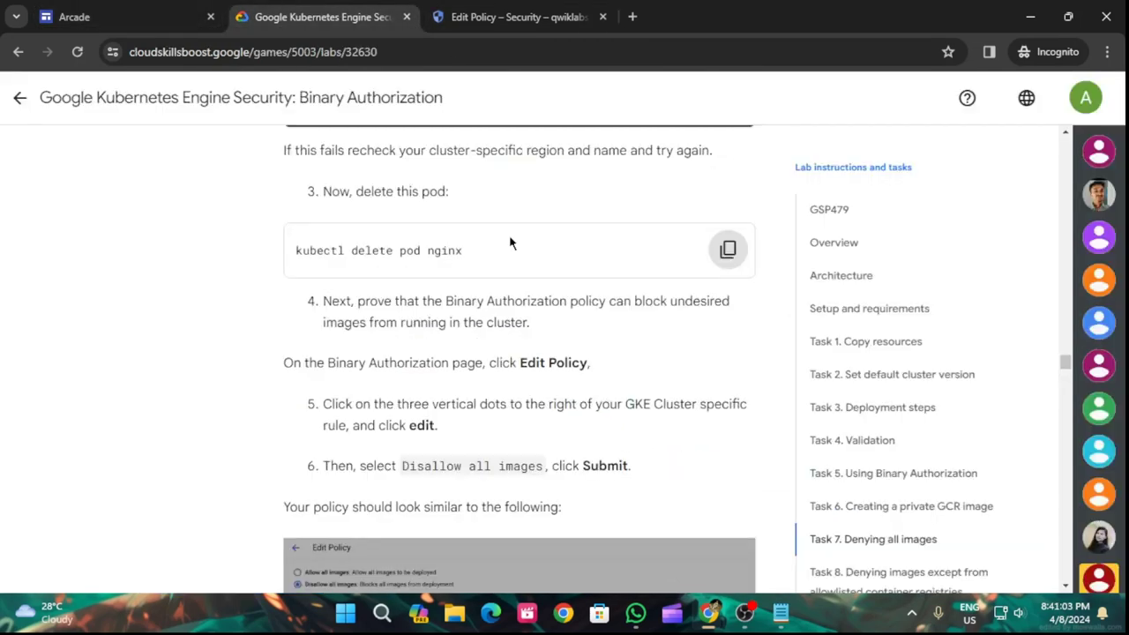
click(516, 17)
click(358, 321)
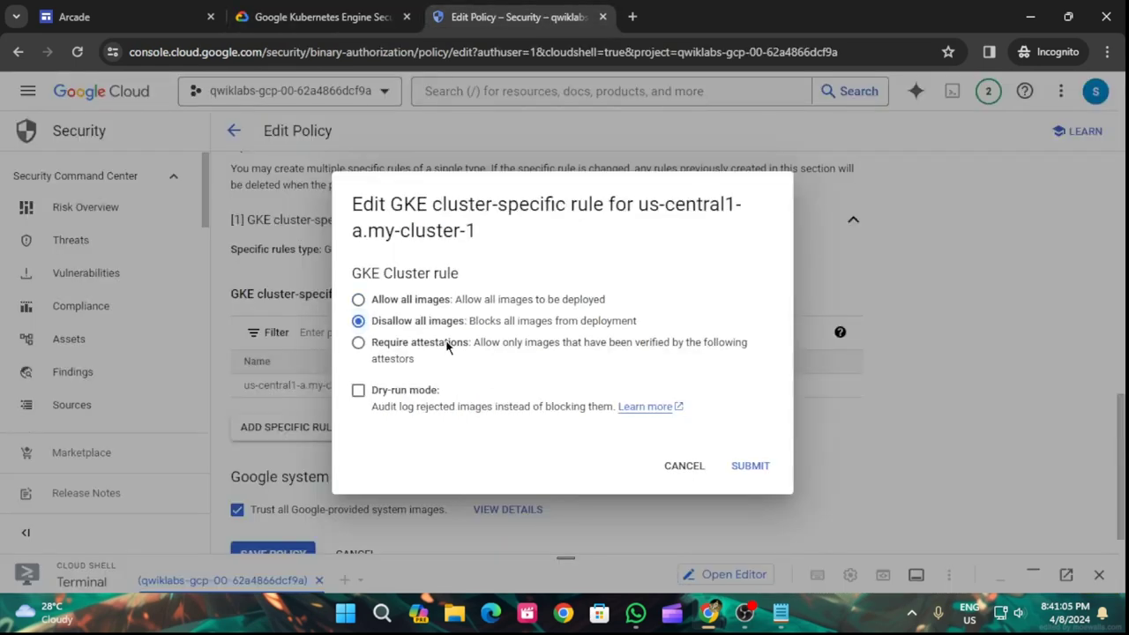
click(726, 463)
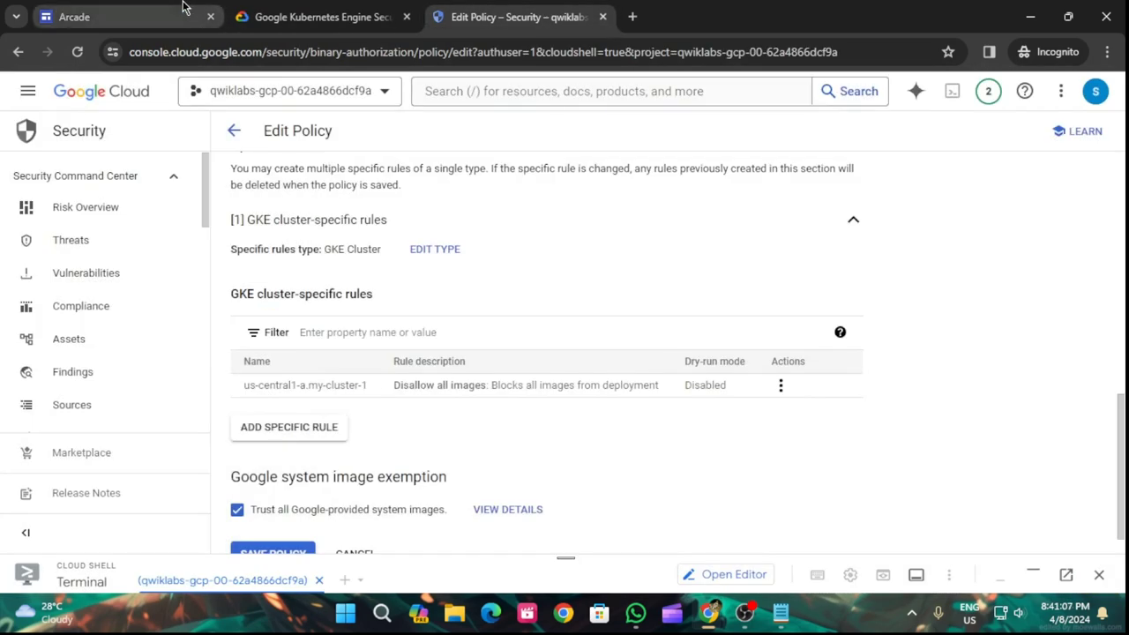
- Compare the edited rule with the Task 7 instructions in the lab and save the Binary Authorization policy
click(291, 27)
scroll(560, 511, down, 10)
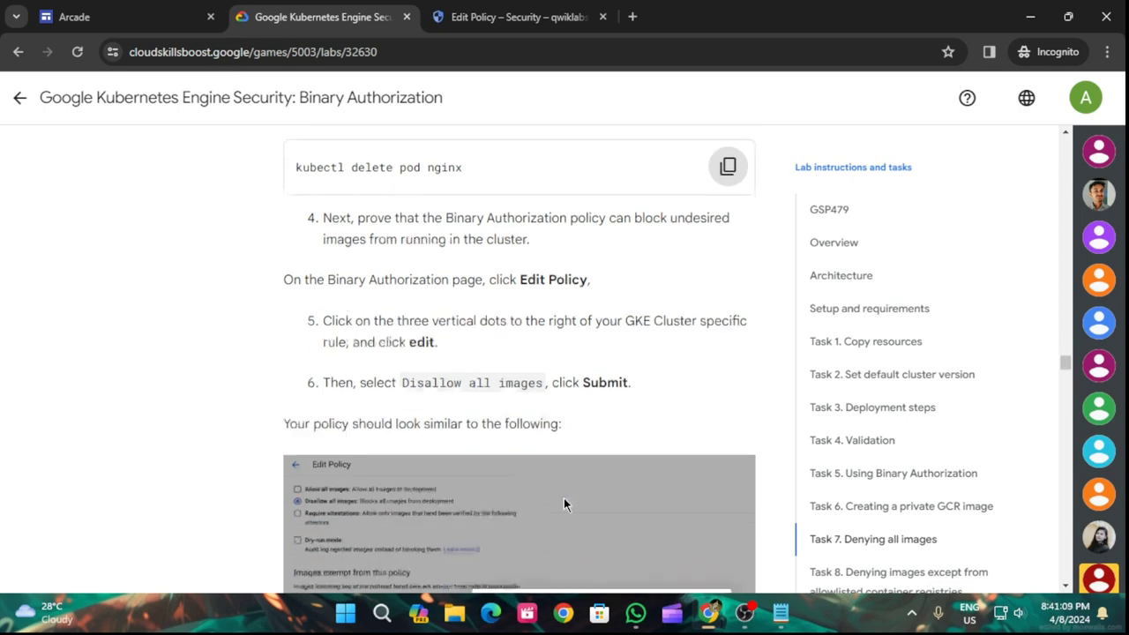
click(539, 13)
scroll(415, 537, down, 1)
click(281, 518)
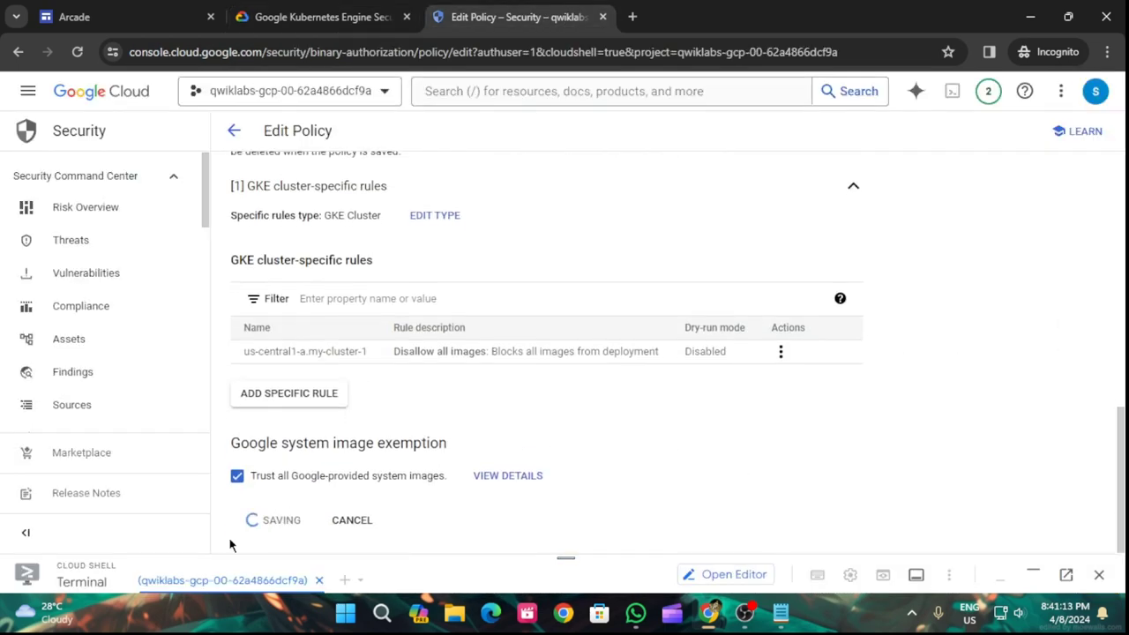
- Check the lab progress for "Update cluster specific policy to Disallow all images", reviewing the saved policy and repeating the check
click(319, 16)
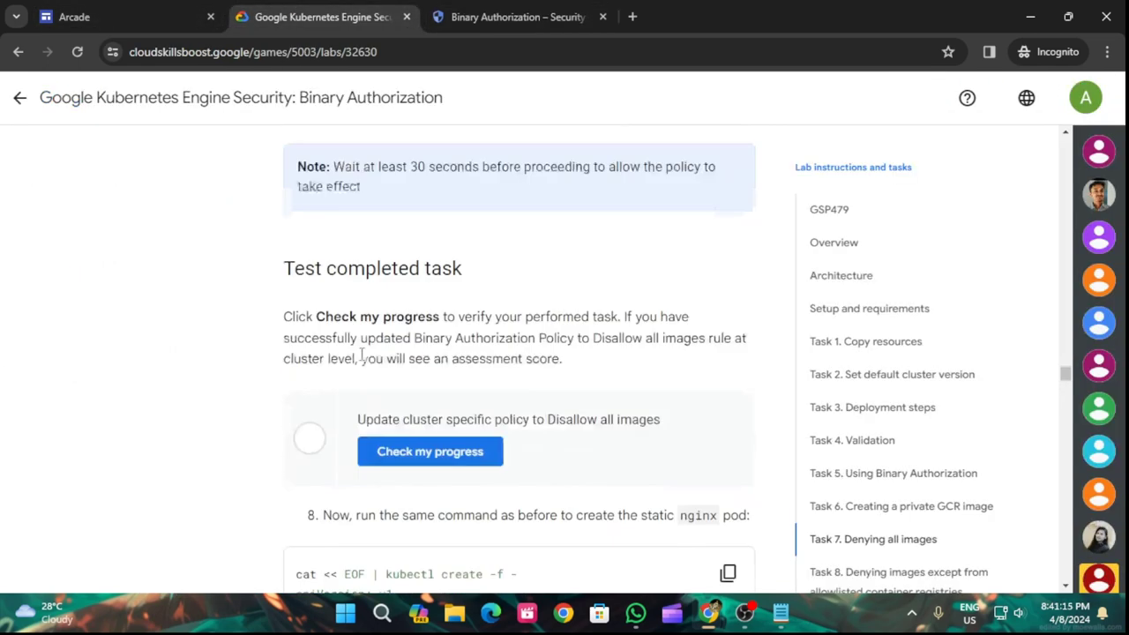
scroll(361, 355, down, 1)
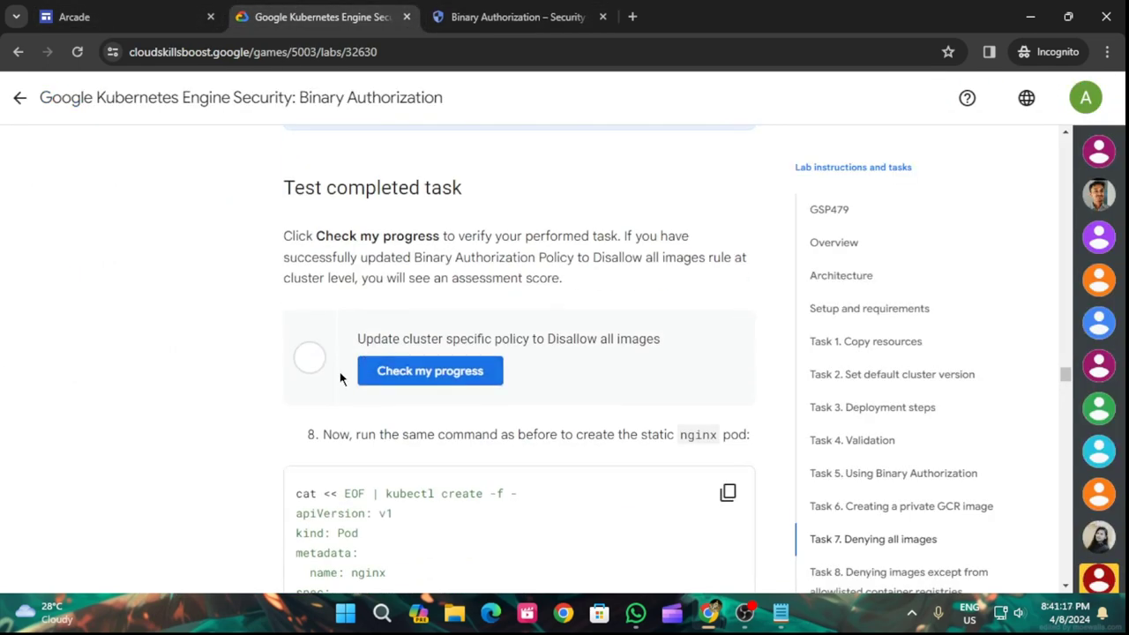
click(365, 381)
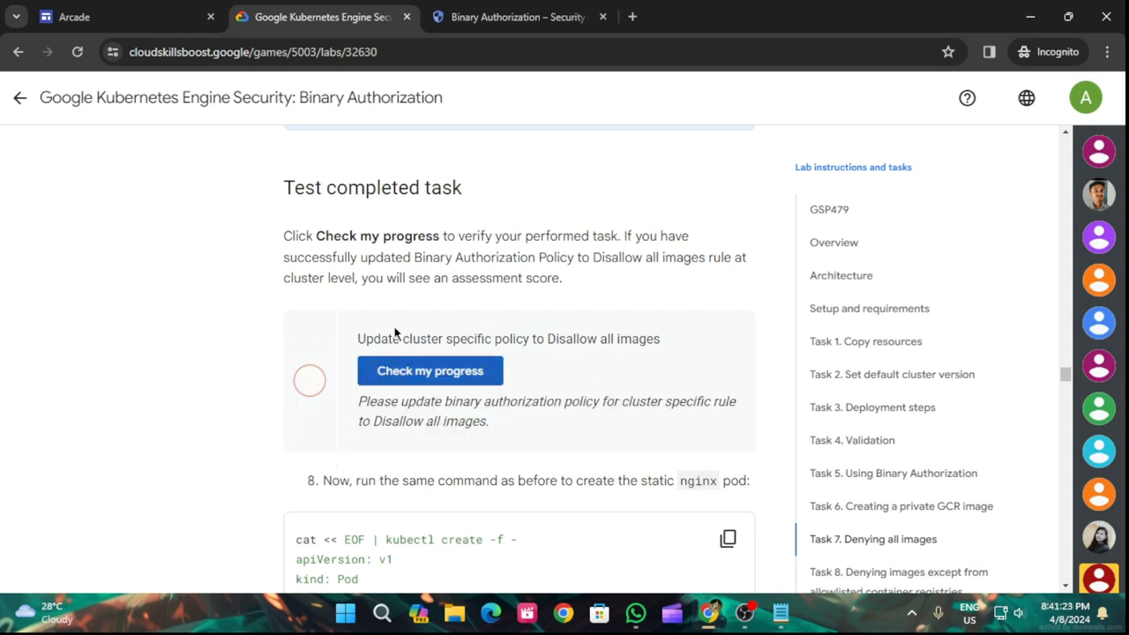
click(396, 369)
click(462, 9)
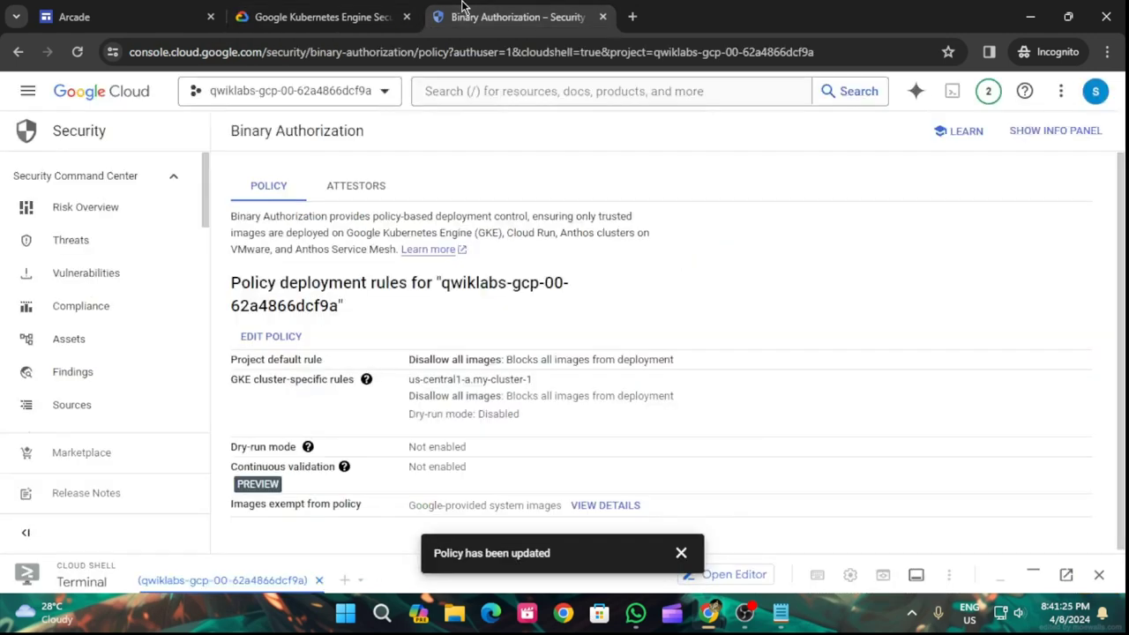
click(322, 17)
click(418, 373)
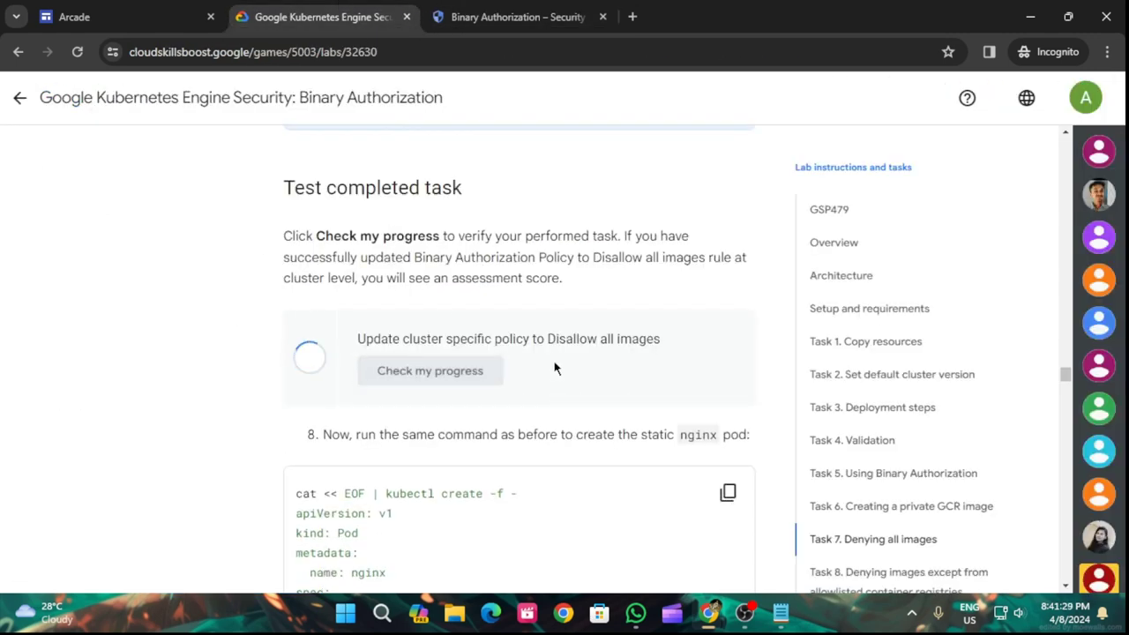
- Copy the nginx pod creation command from step 8 of Task 7 and run it in an enlarged Cloud Shell
scroll(564, 391, down, 2)
click(724, 363)
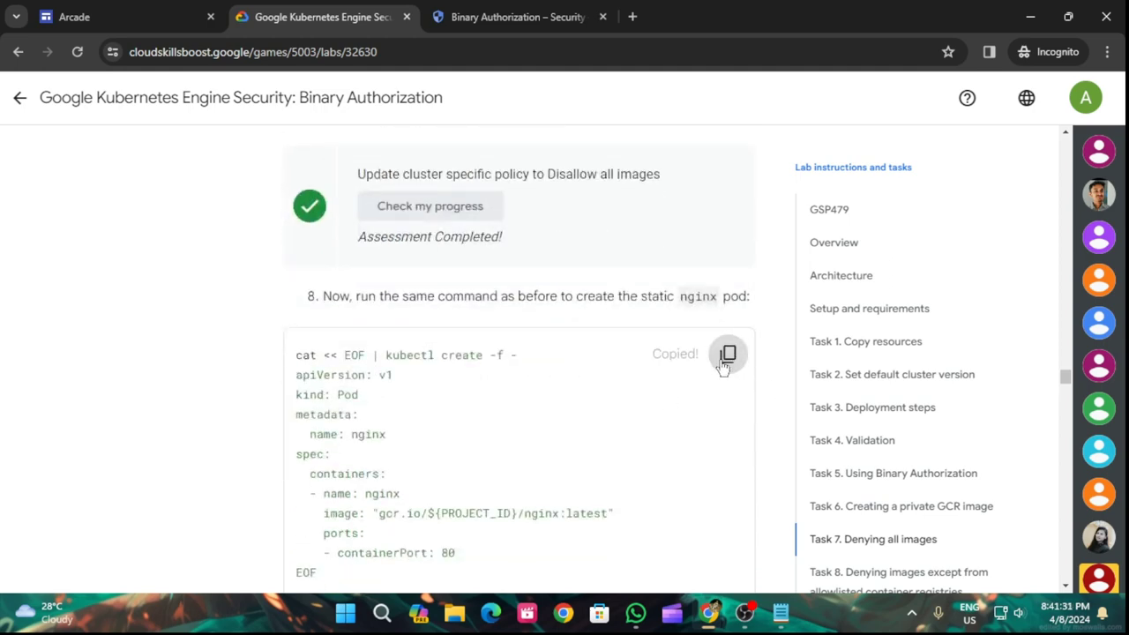
key(ctrl+Tab)
click(681, 553)
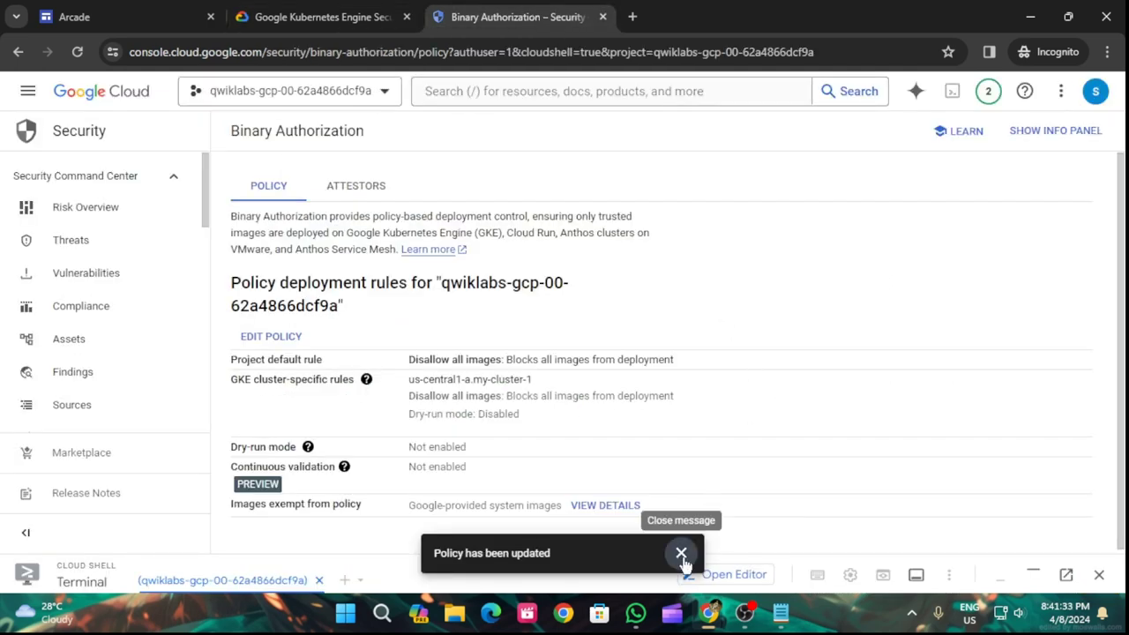
drag(567, 555, 565, 385)
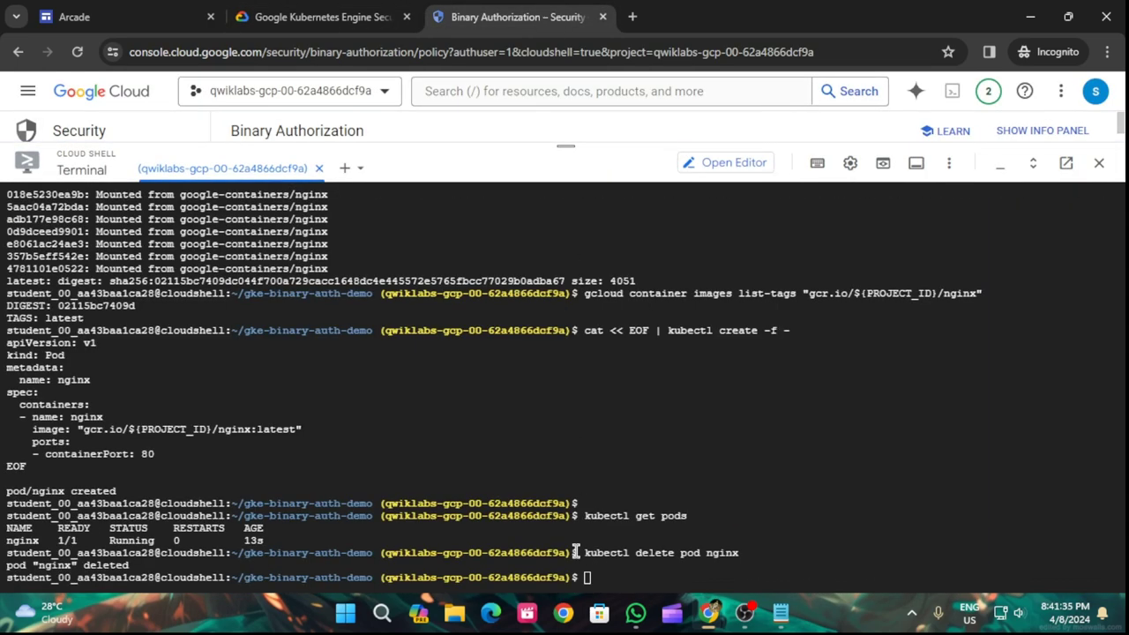
key(ctrl+v)
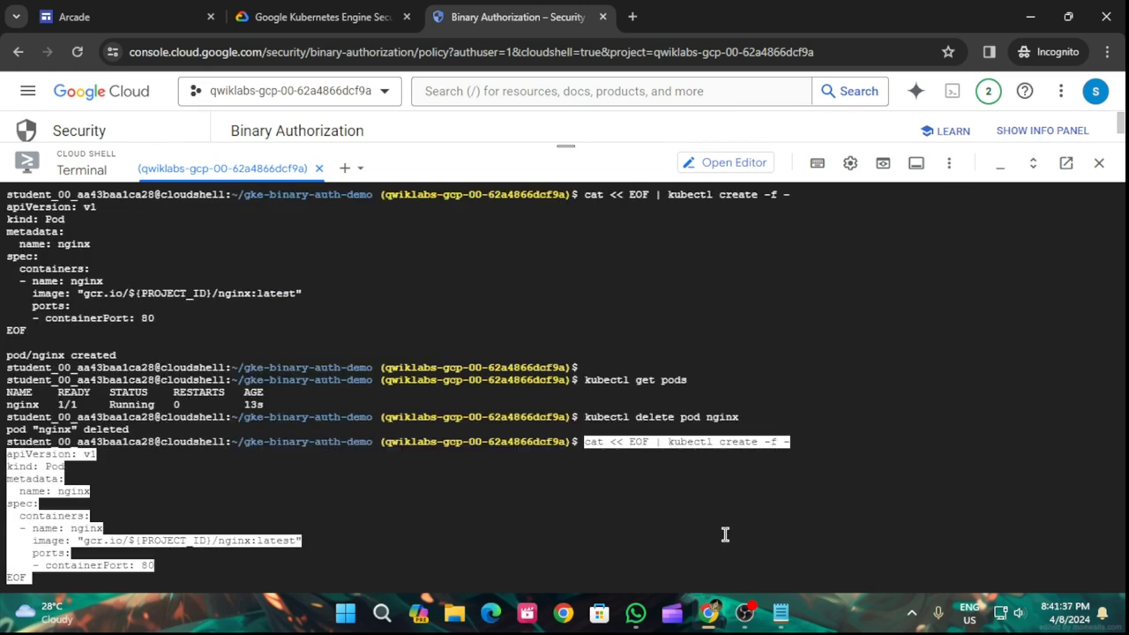
- Read steps 9 and 10 of Task 7 on querying Logs Explorer, and shrink Cloud Shell to uncover the console page
click(370, 14)
scroll(401, 370, down, 7)
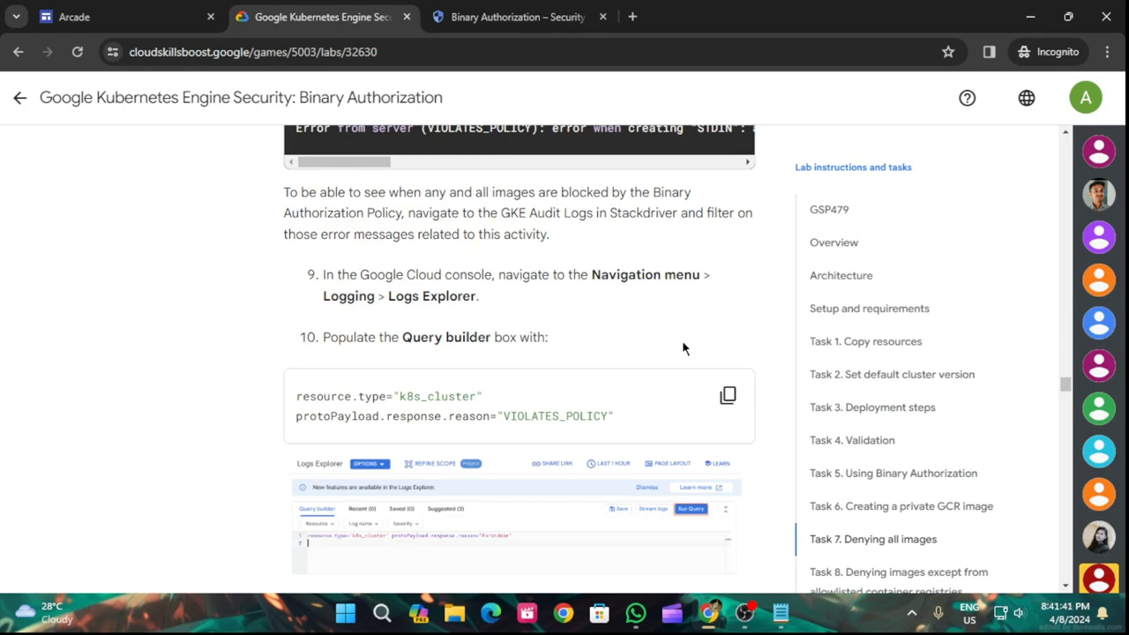
click(466, 8)
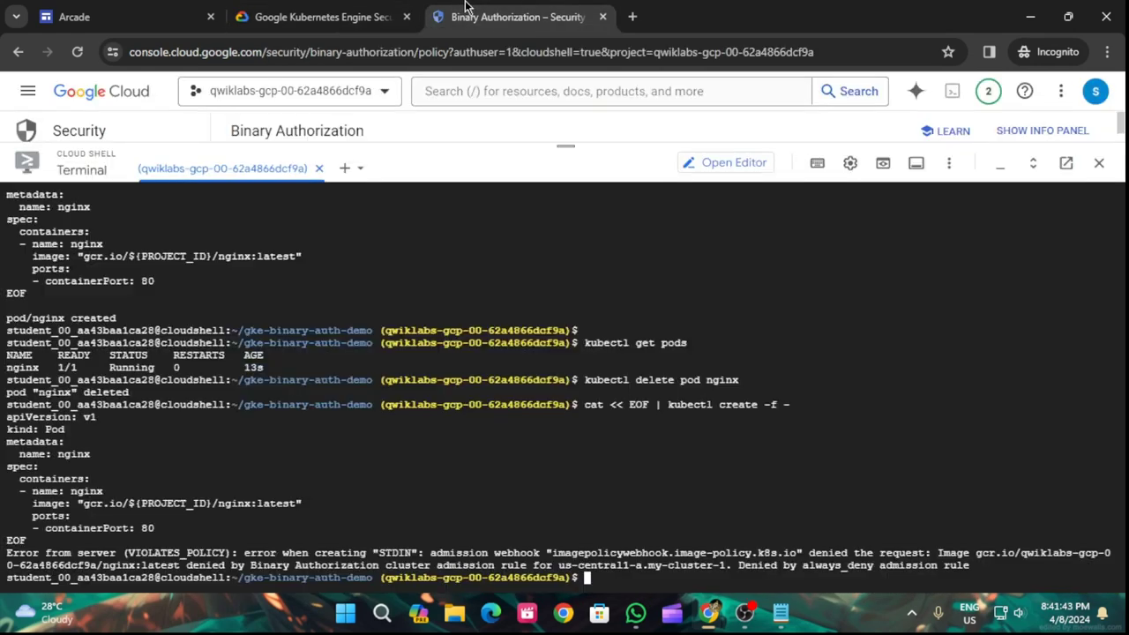
drag(574, 144, 582, 557)
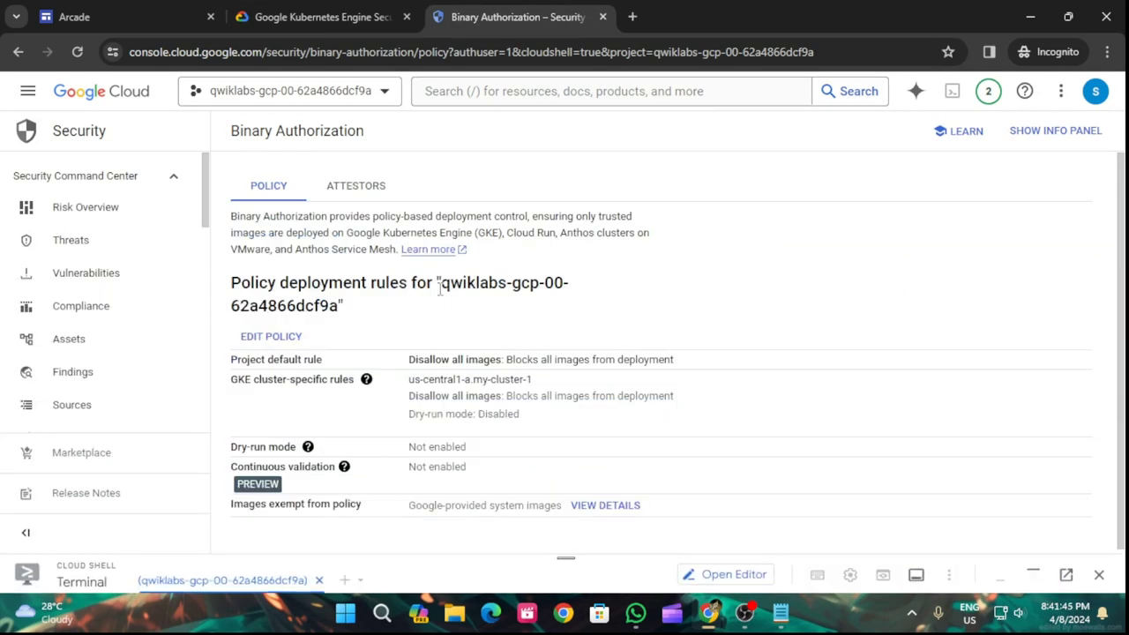
click(353, 15)
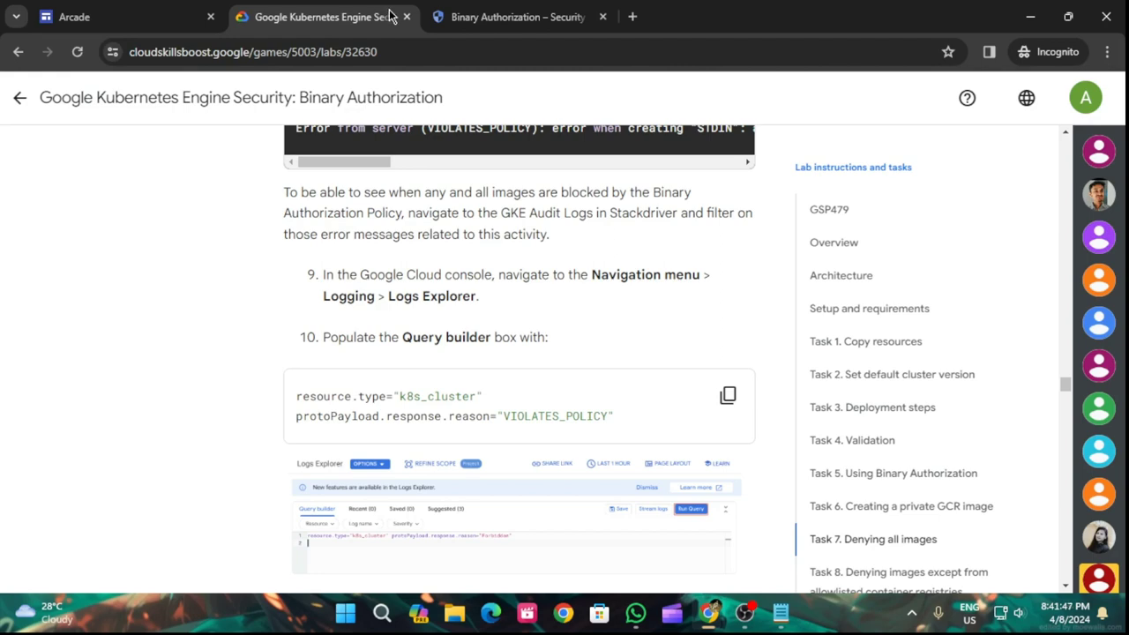
click(495, 13)
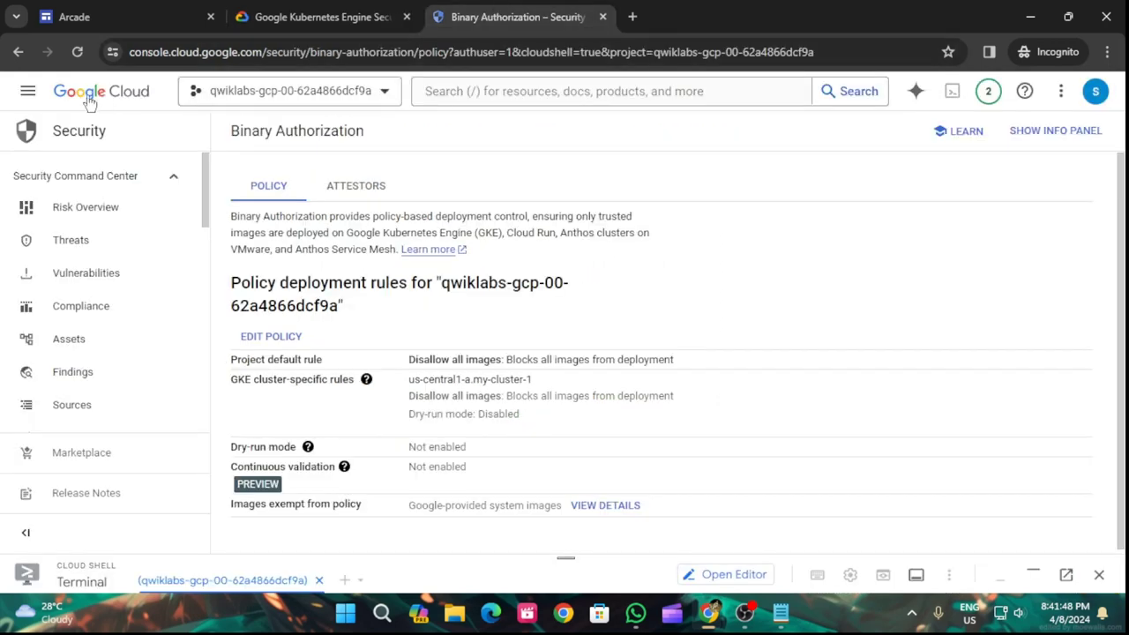
click(28, 92)
scroll(93, 375, down, 3)
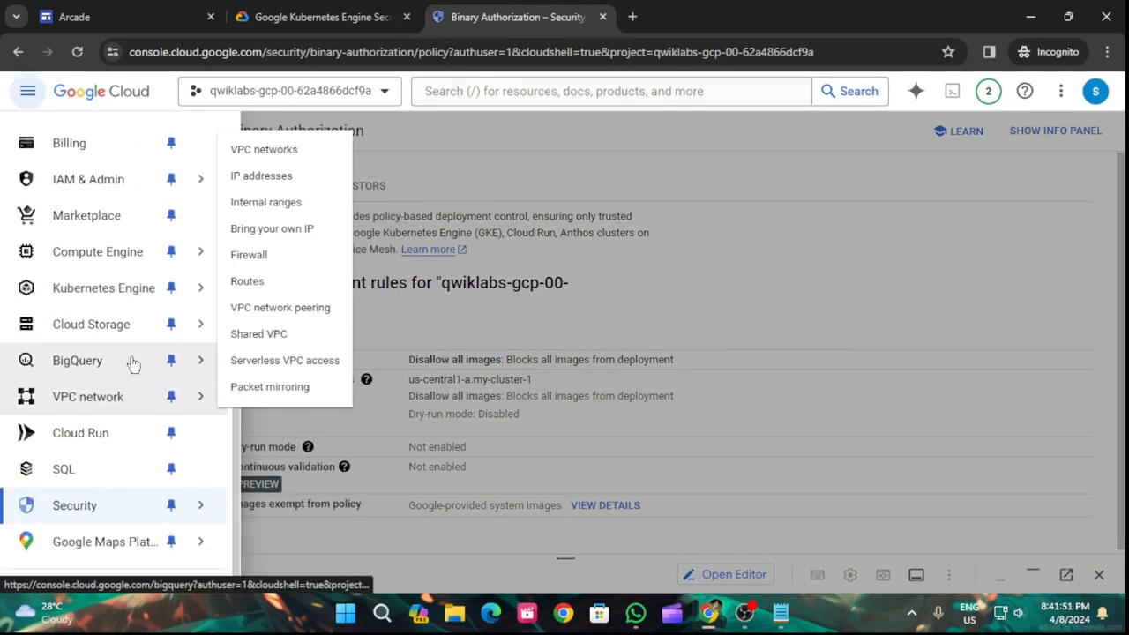
scroll(132, 364, up, 3)
- Copy the word "Logging" from step 9 of Task 7, search the console for it, and open Logs Explorer
click(322, 16)
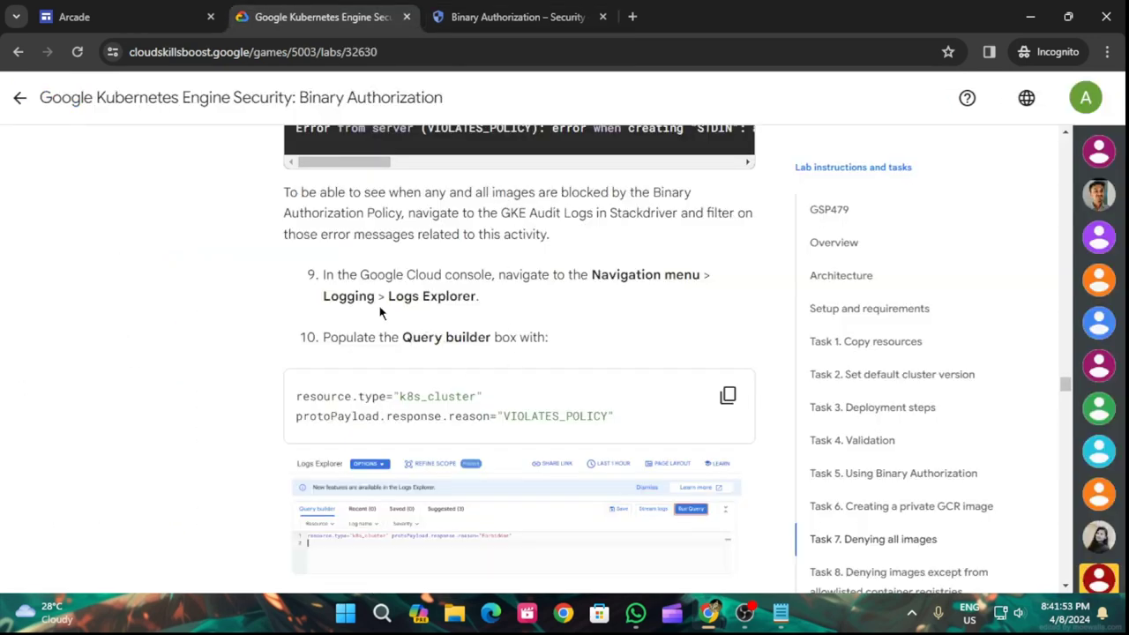
drag(377, 302, 317, 301)
key(ctrl+c)
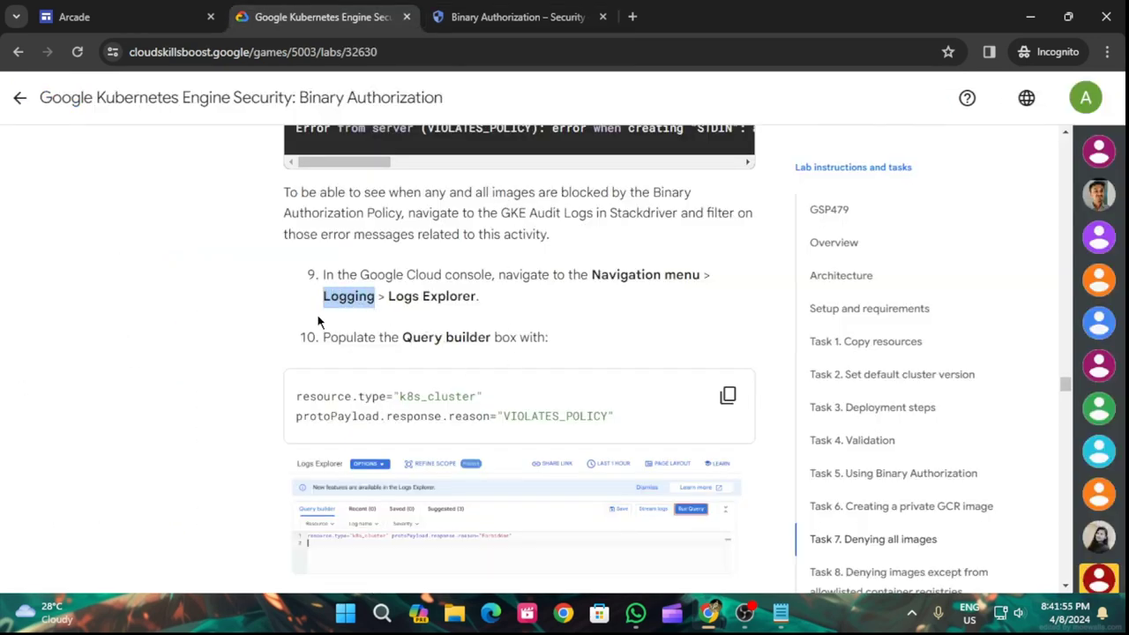
click(543, 10)
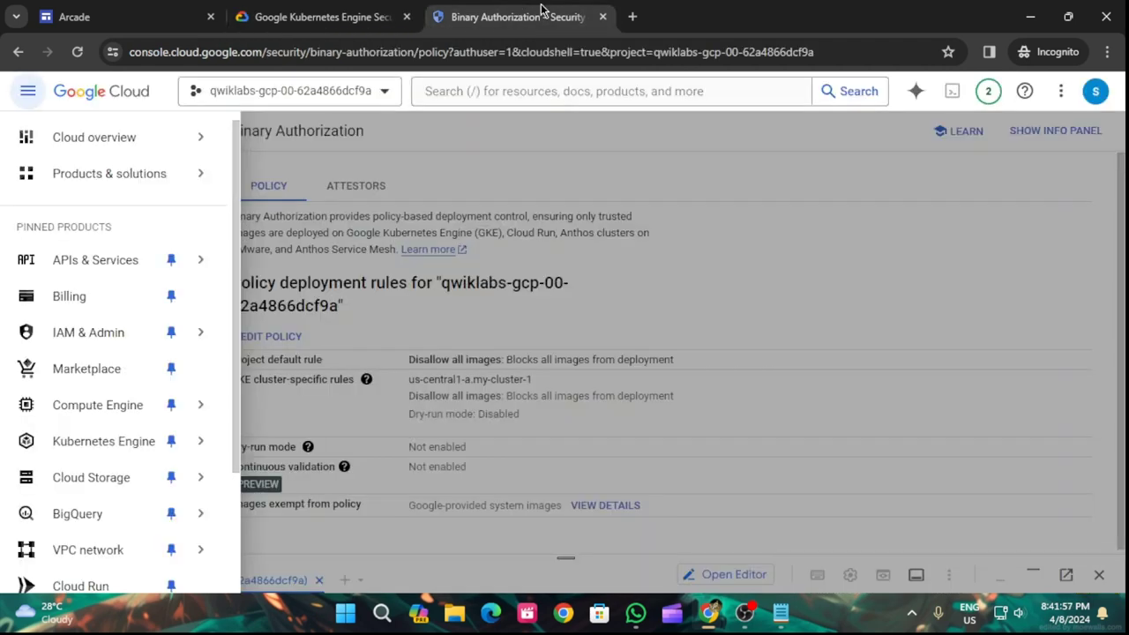
click(569, 94)
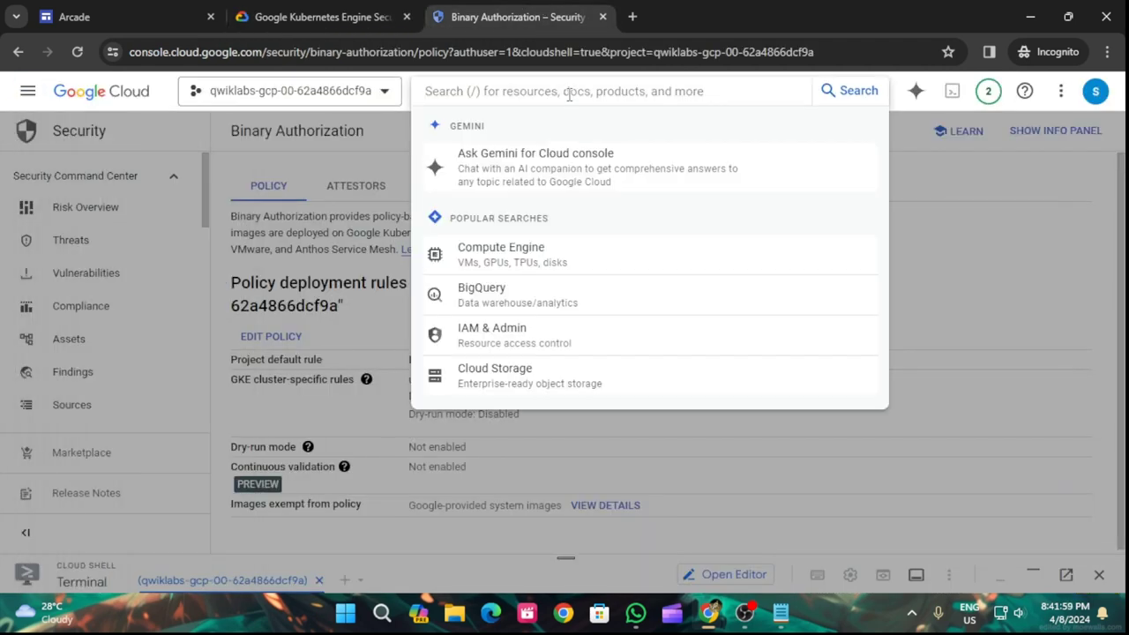
key(ctrl+v)
key(Return)
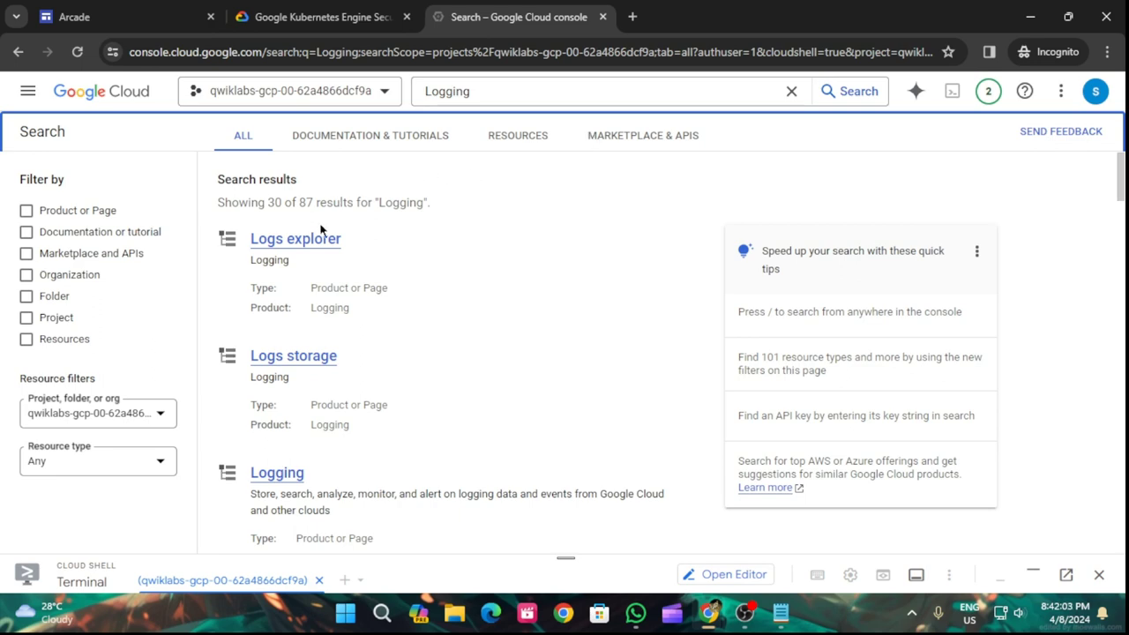
click(309, 240)
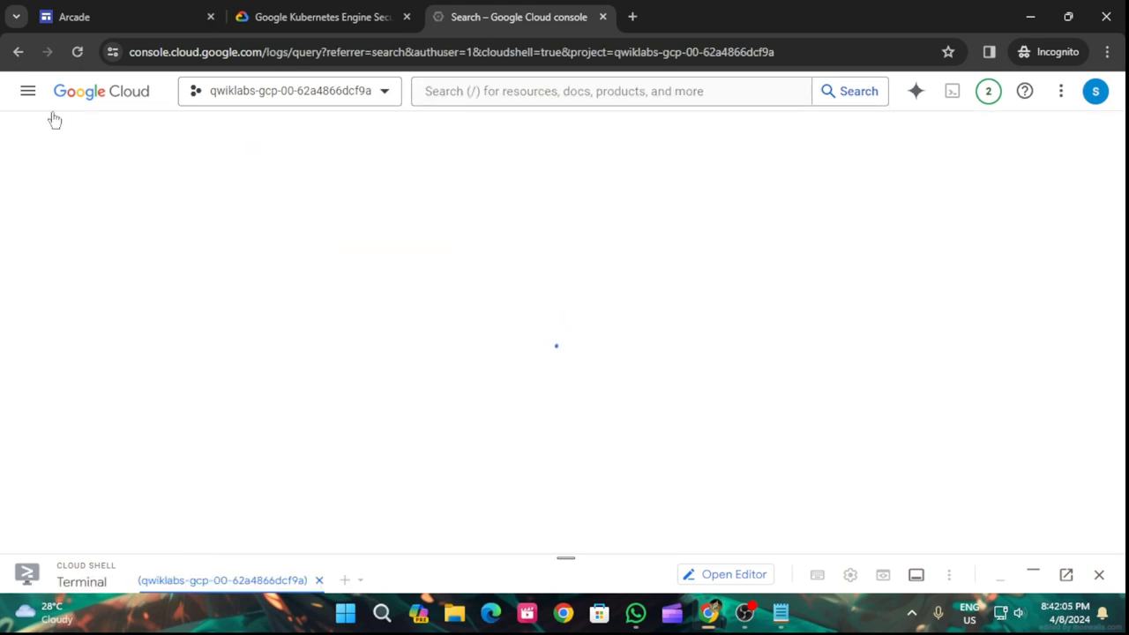
- Copy the k8s_cluster VIOLATES_POLICY query from step 10 of Task 7 and enter it in the Logs Explorer query editor
click(357, 16)
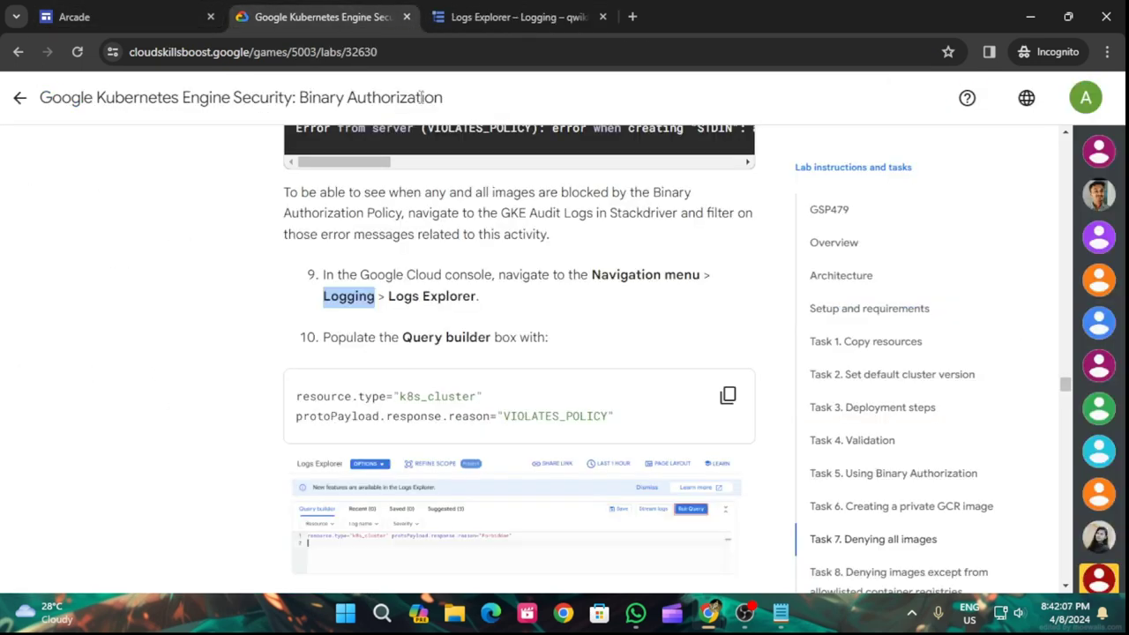
scroll(584, 377, down, 1)
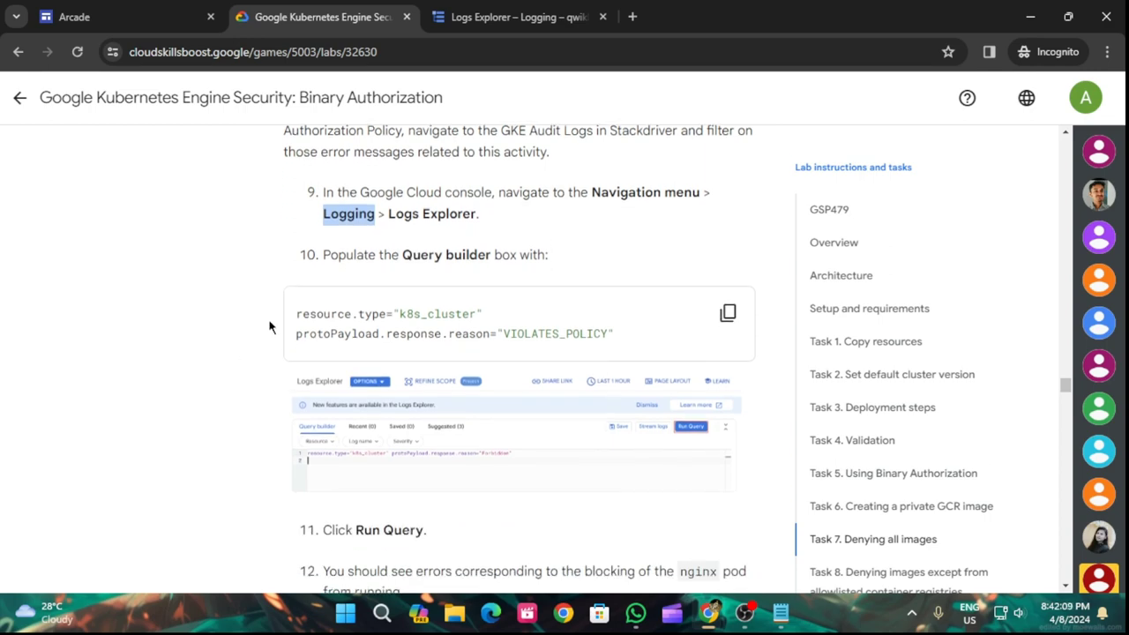
click(730, 315)
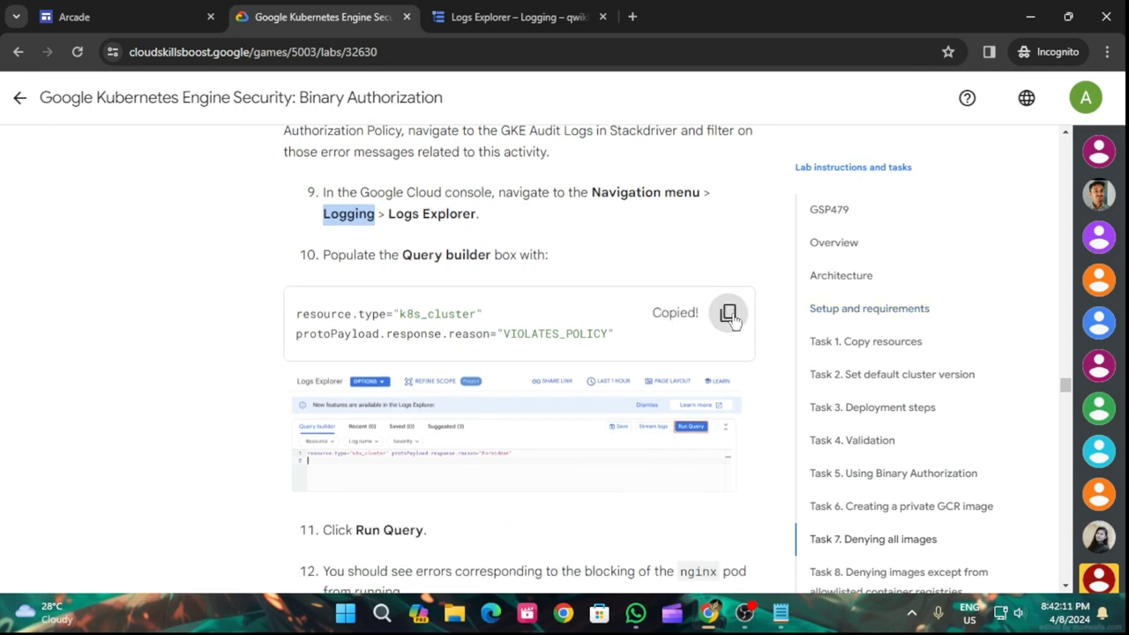
click(529, 16)
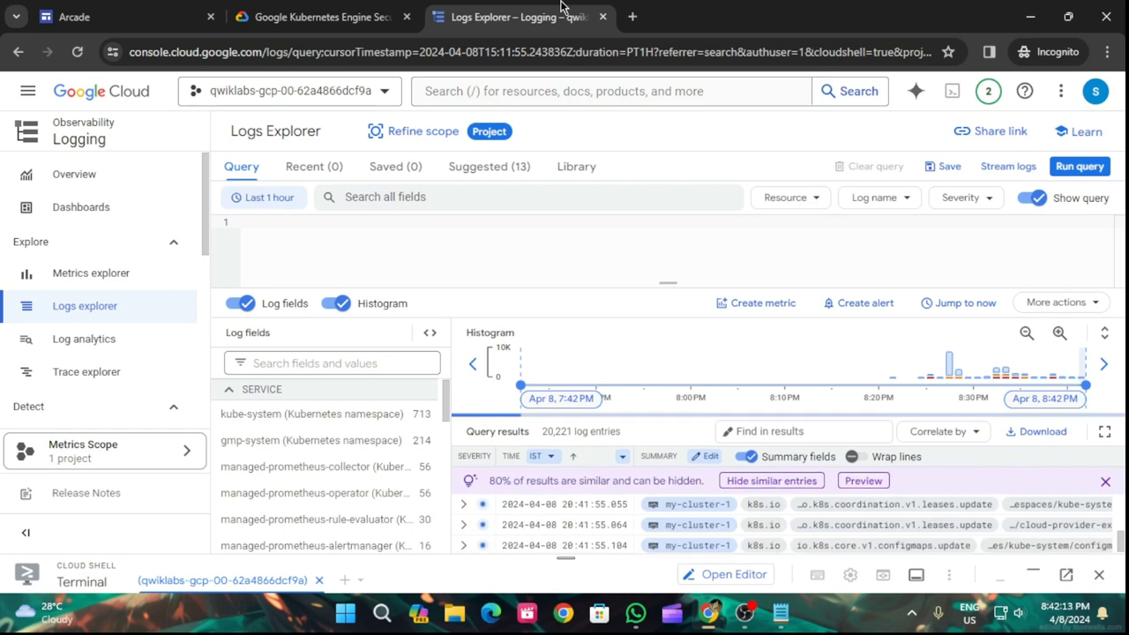
click(368, 238)
key(ctrl+v)
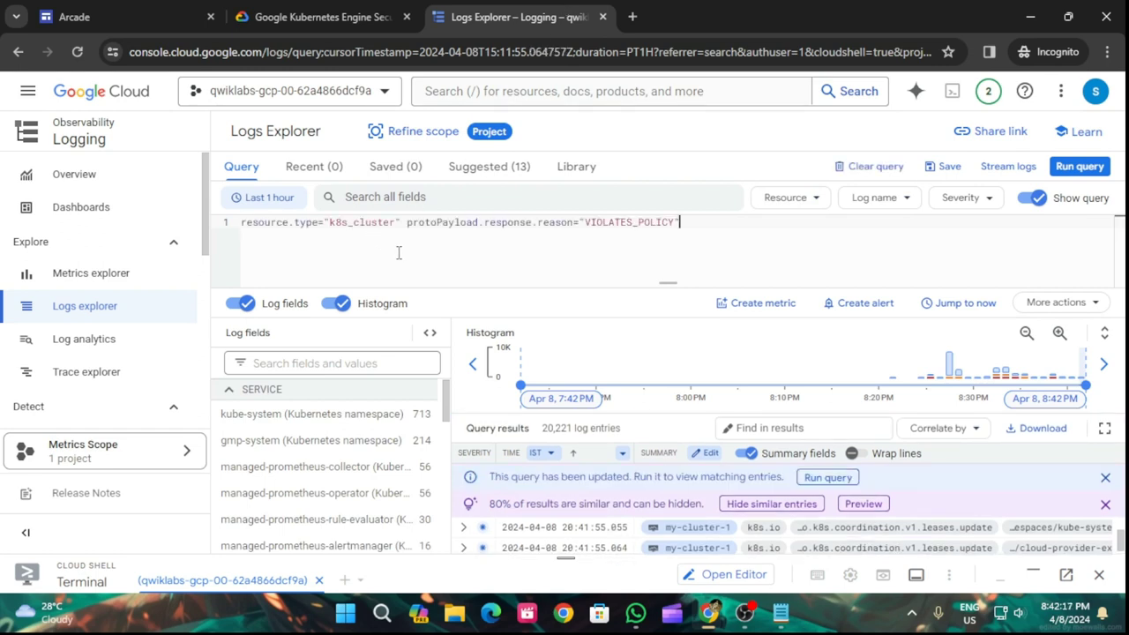
- Consult the lab instruction following step 10 and run the policy violation query in Logs Explorer
click(357, 8)
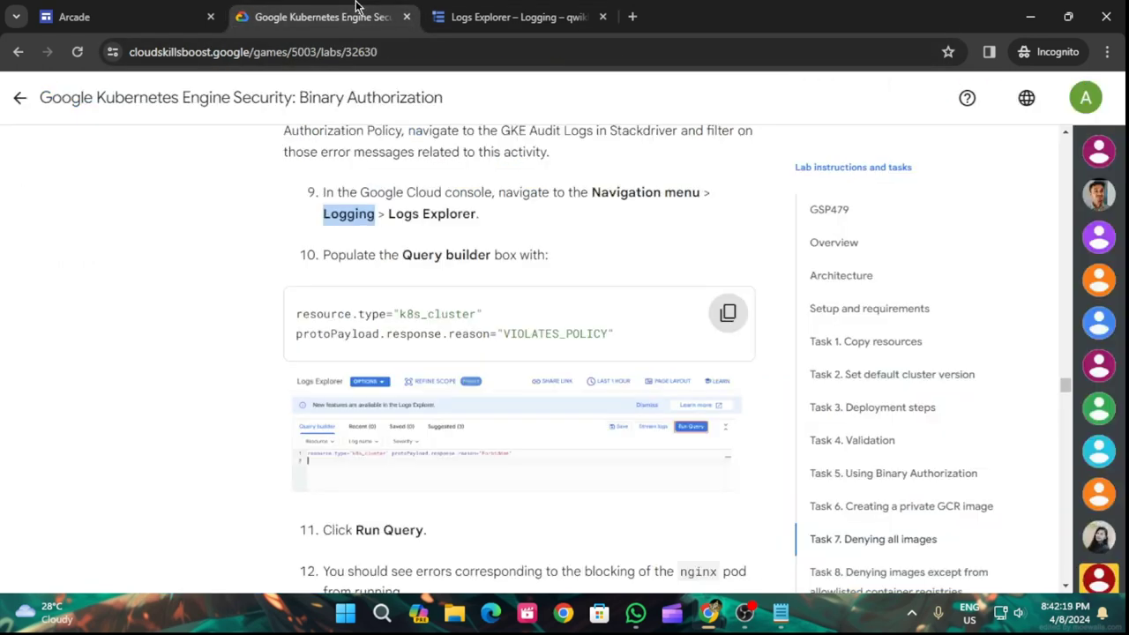
scroll(444, 292, down, 3)
click(476, 14)
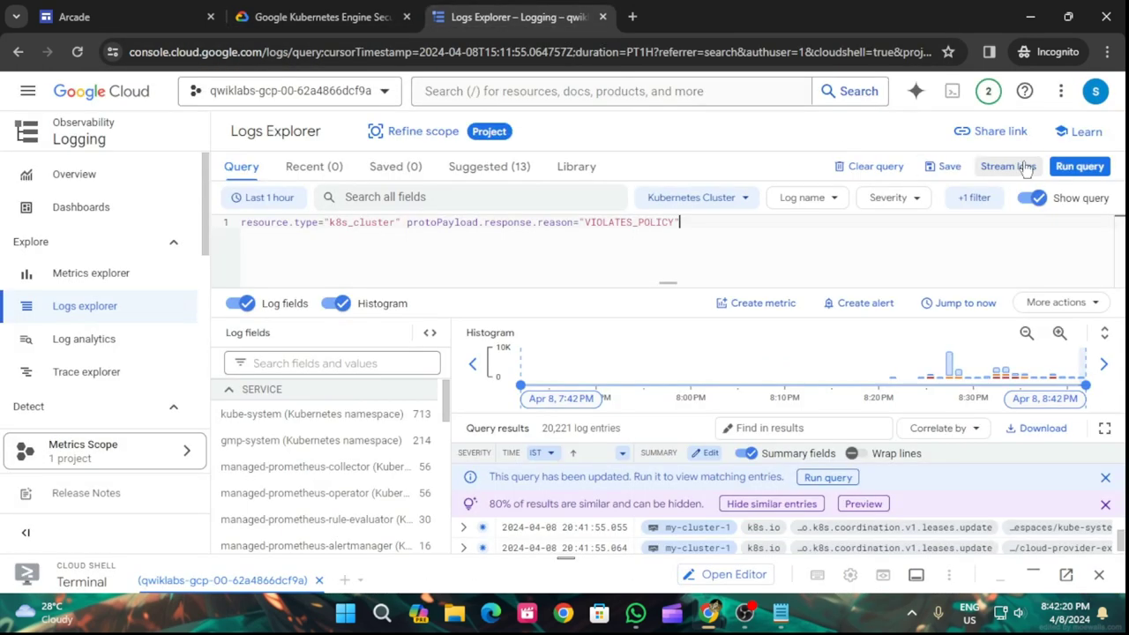
click(1091, 173)
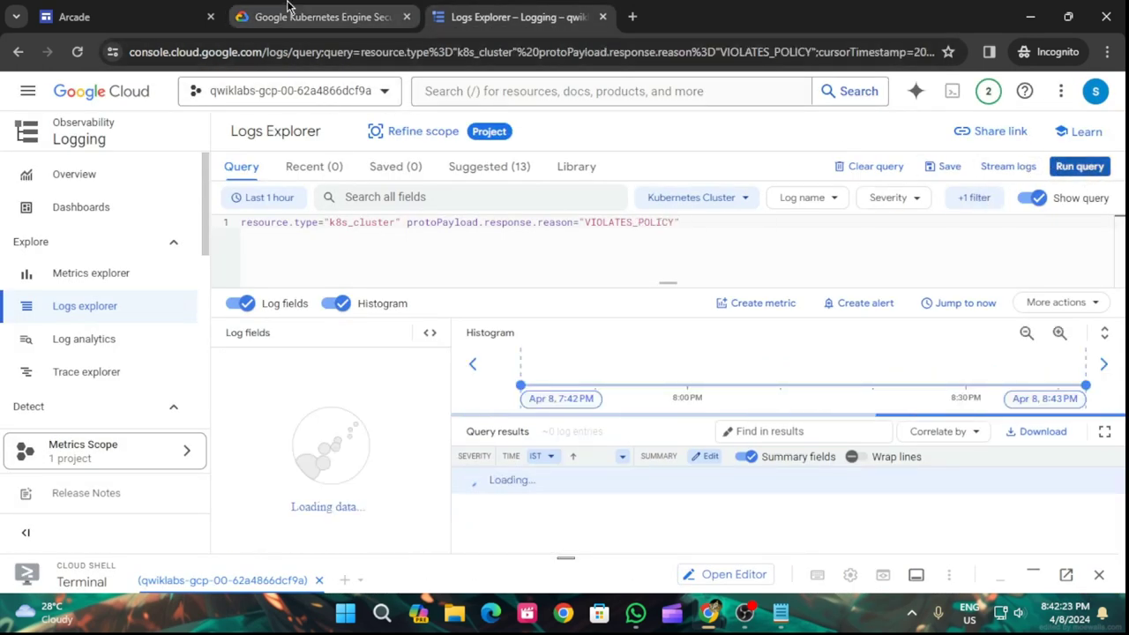
- Check the lab progress for "Create a Nginx pod to verify cluster admission rule is applied for disallow all images"
click(286, 7)
scroll(423, 353, down, 5)
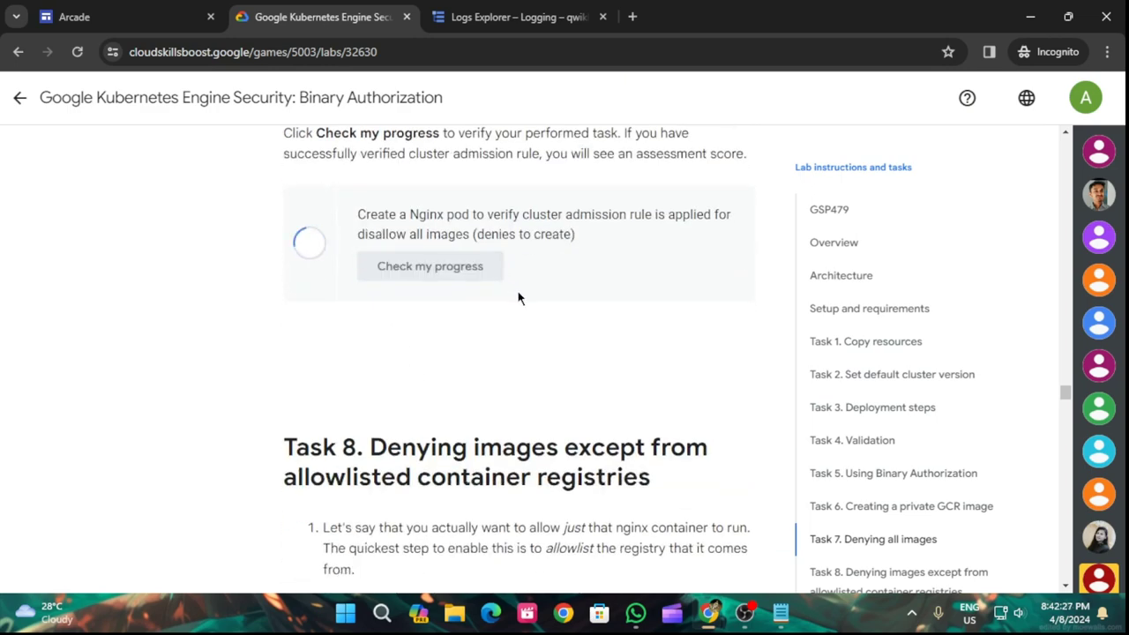
- Copy the command echo "gcr.io/${PROJECT_ID}/nginx*" from step 2 of Task 8 and run it in an enlarged Cloud Shell
scroll(517, 302, down, 3)
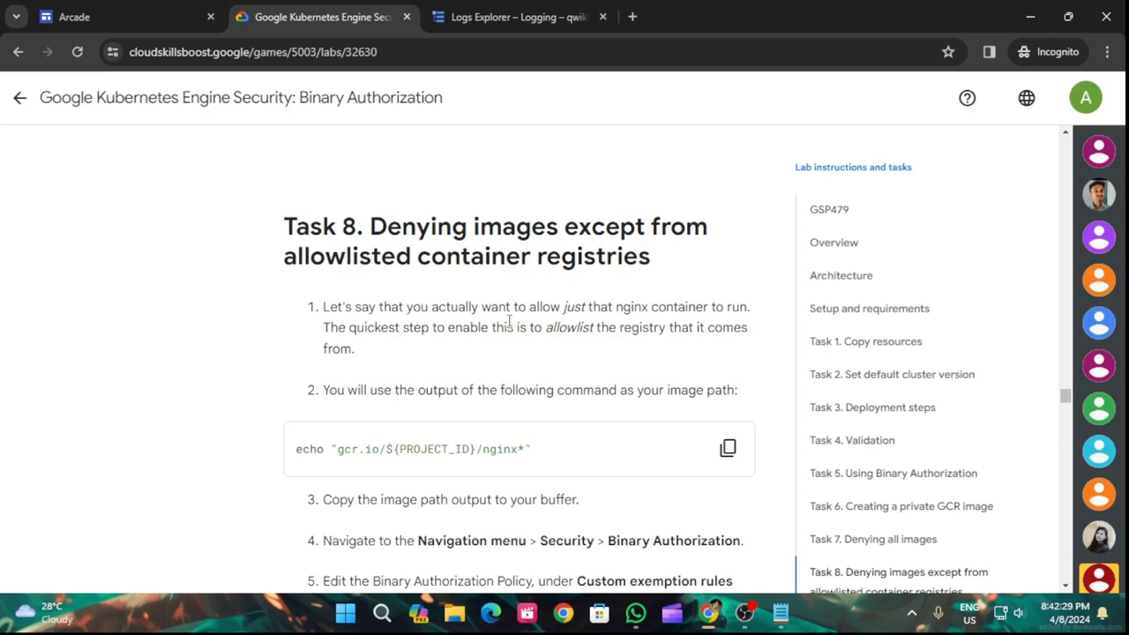
scroll(508, 321, down, 2)
click(728, 283)
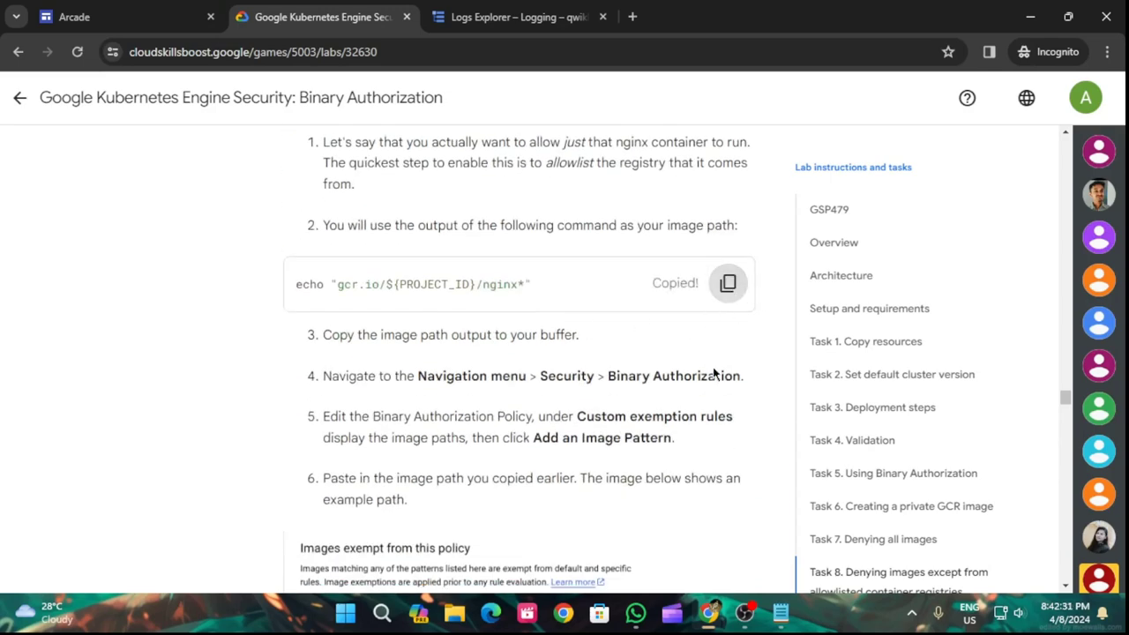
click(534, 10)
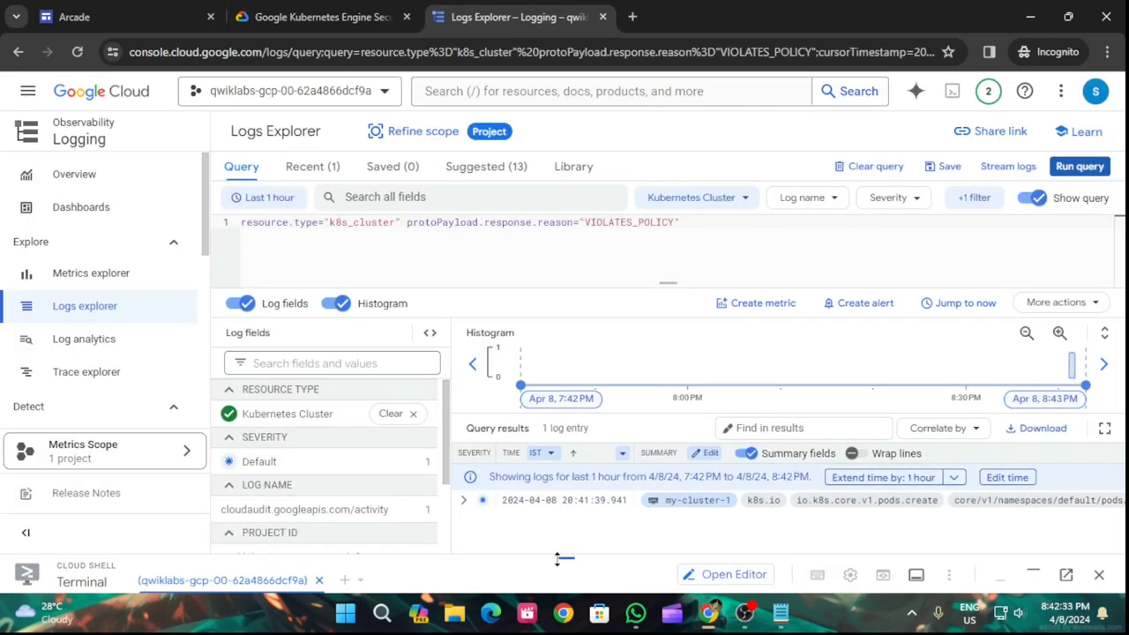
click(1033, 574)
click(340, 7)
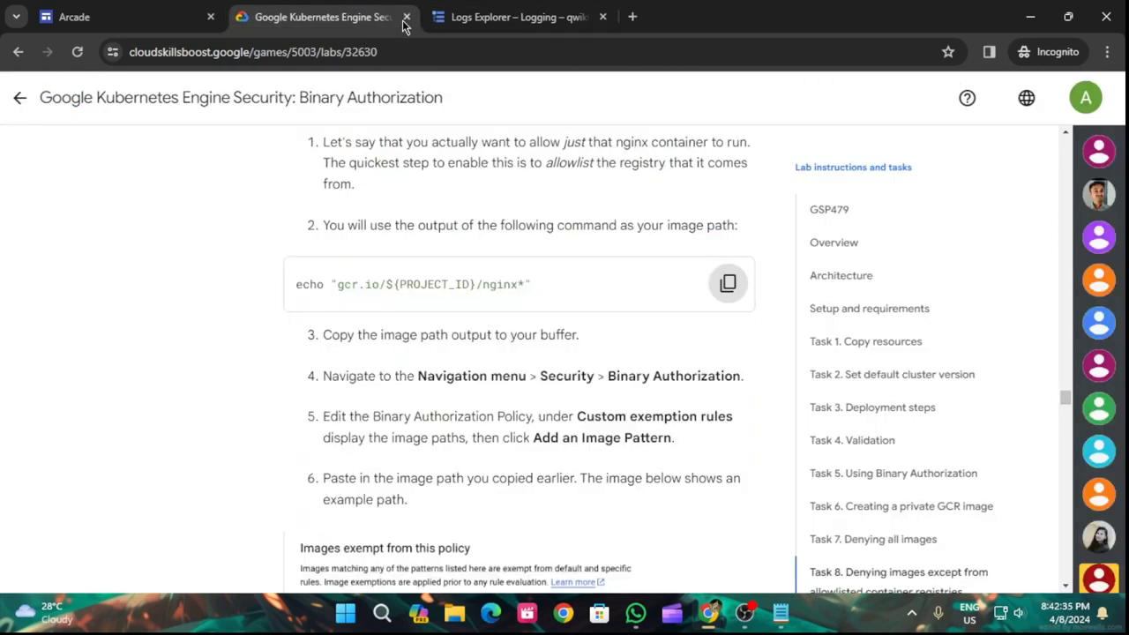
key(ctrl+Tab)
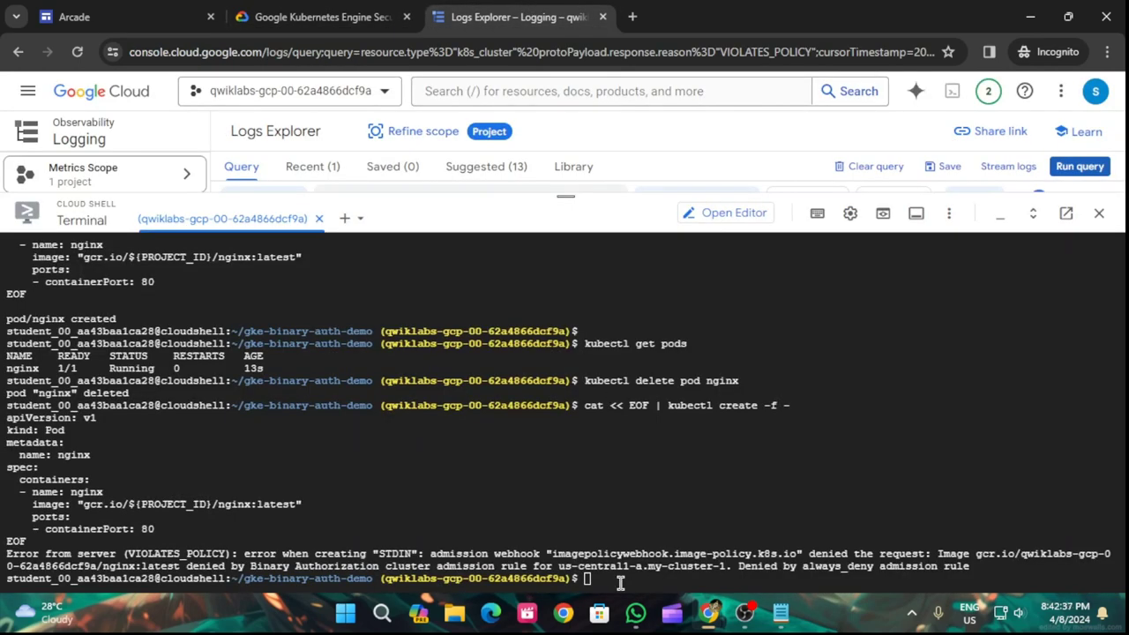
click(619, 583)
key(ctrl+v)
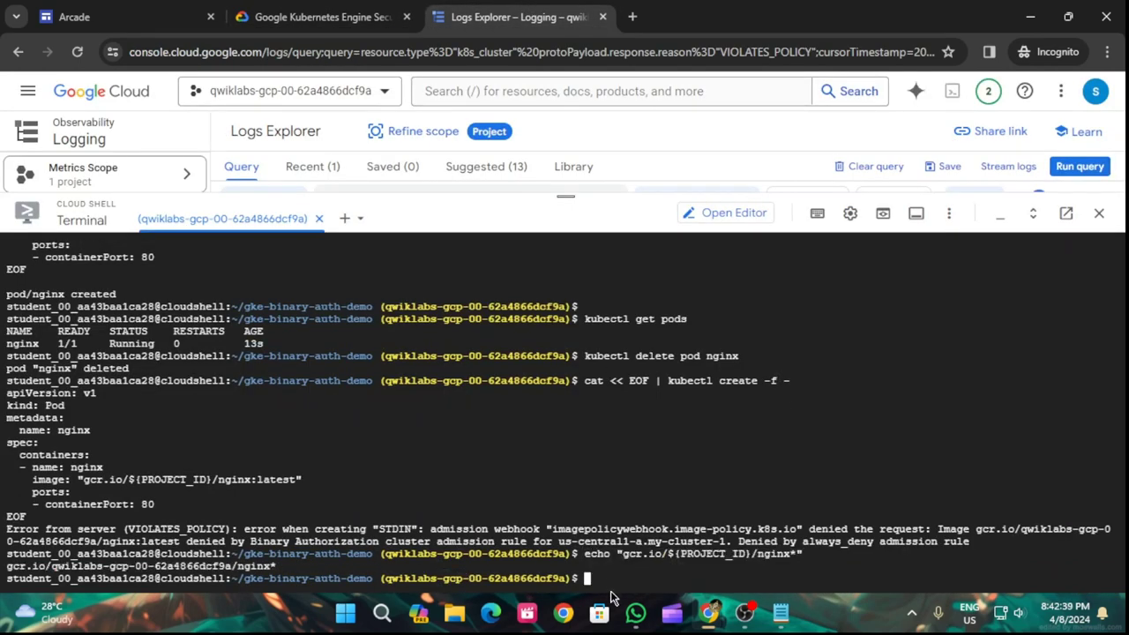
- Consult steps 3 and 4 of Task 8, shrink Cloud Shell, and open the Binary Authorization page under Security
click(309, 7)
scroll(478, 340, down, 1)
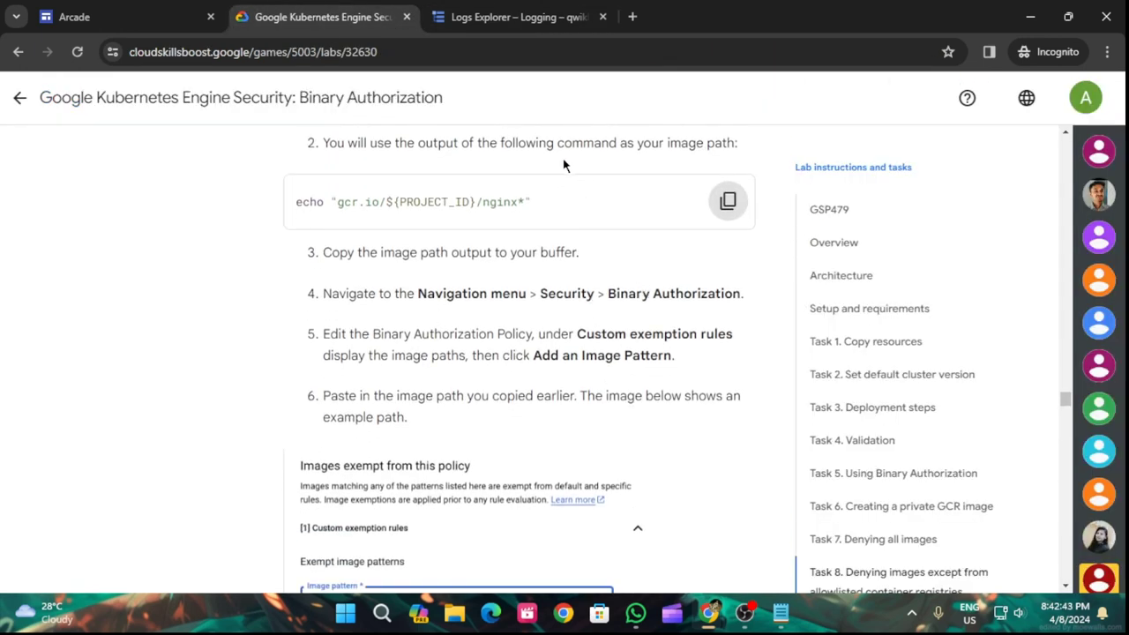
click(508, 11)
drag(565, 190, 565, 557)
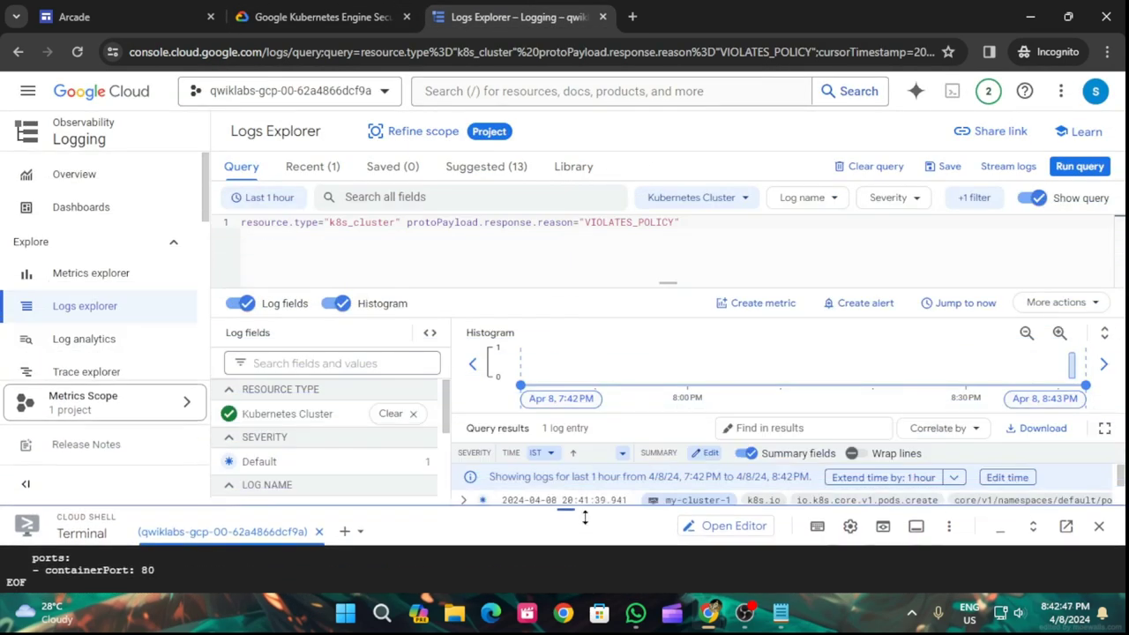
click(29, 97)
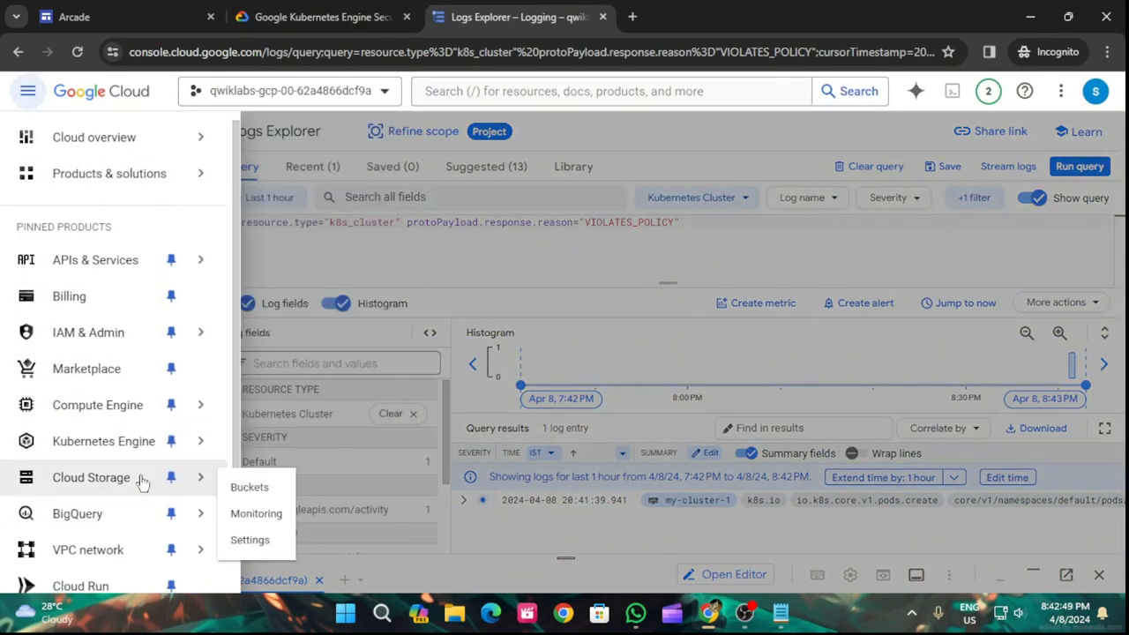
scroll(137, 481, down, 2)
mouse_move(123, 549)
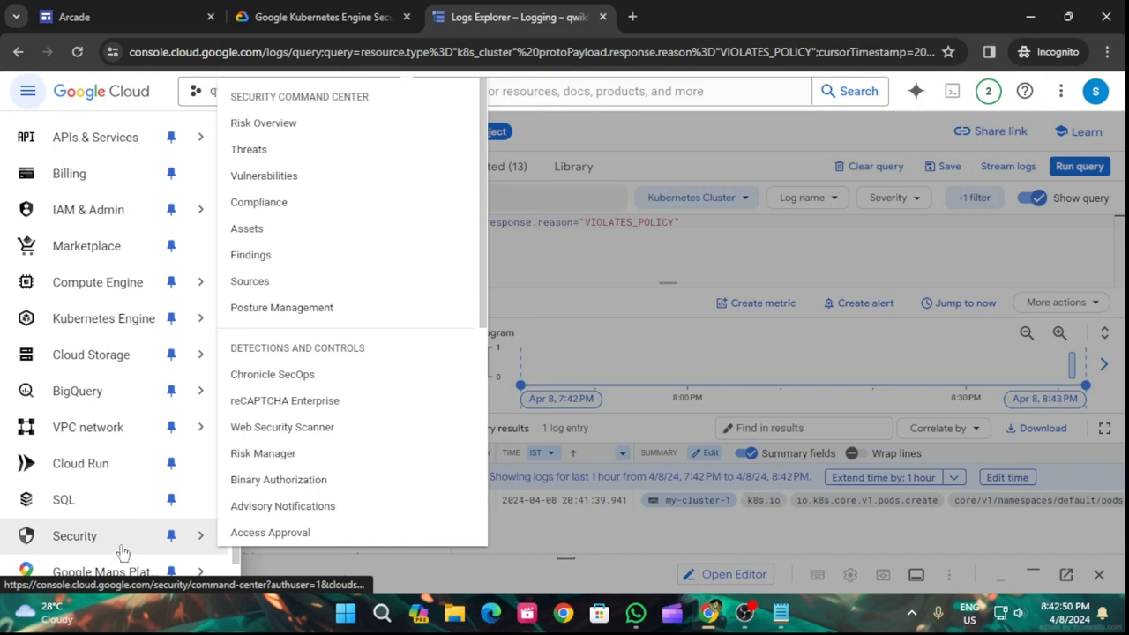
click(268, 479)
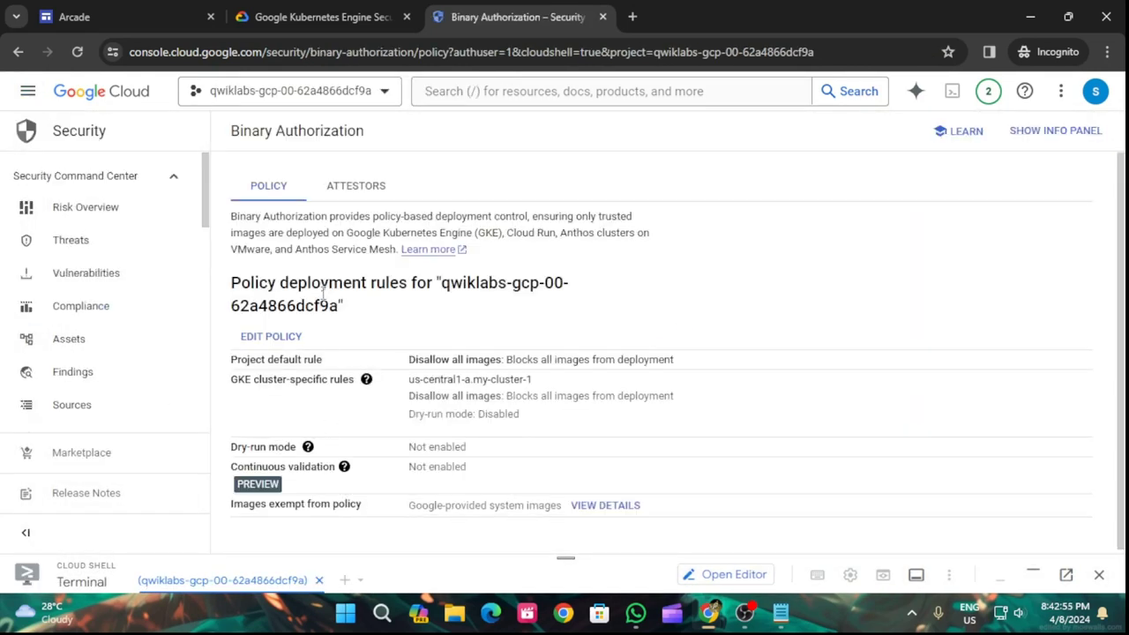
- Following step 5 of Task 8, edit the Binary Authorization policy and add an empty image pattern under Custom exemption rules
key(ctrl+shift+Tab)
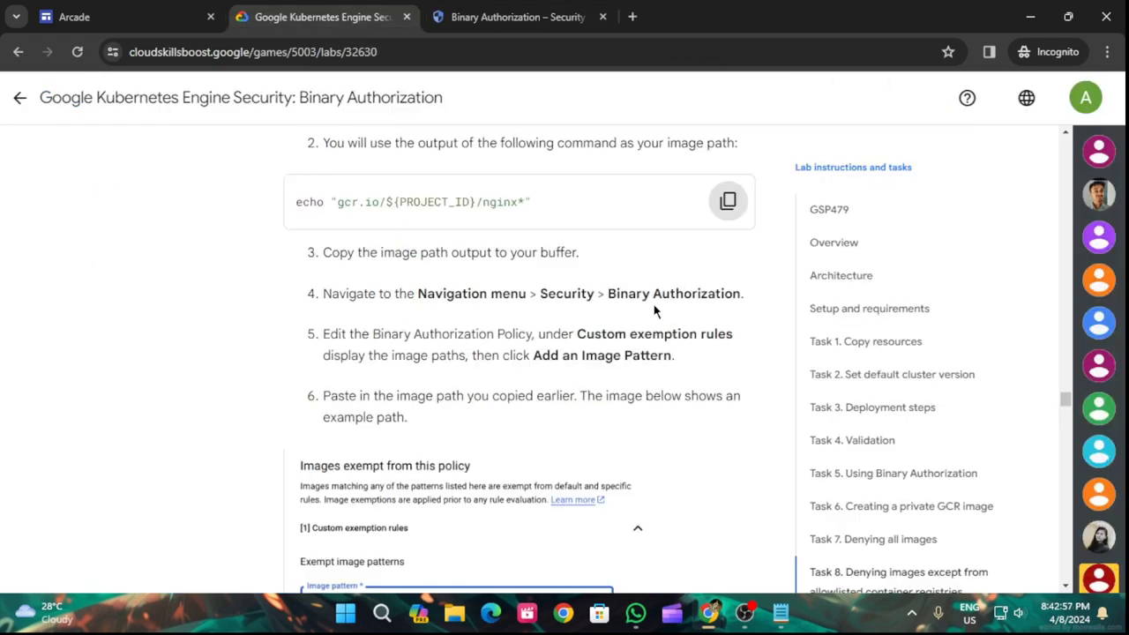
key(ctrl+Tab)
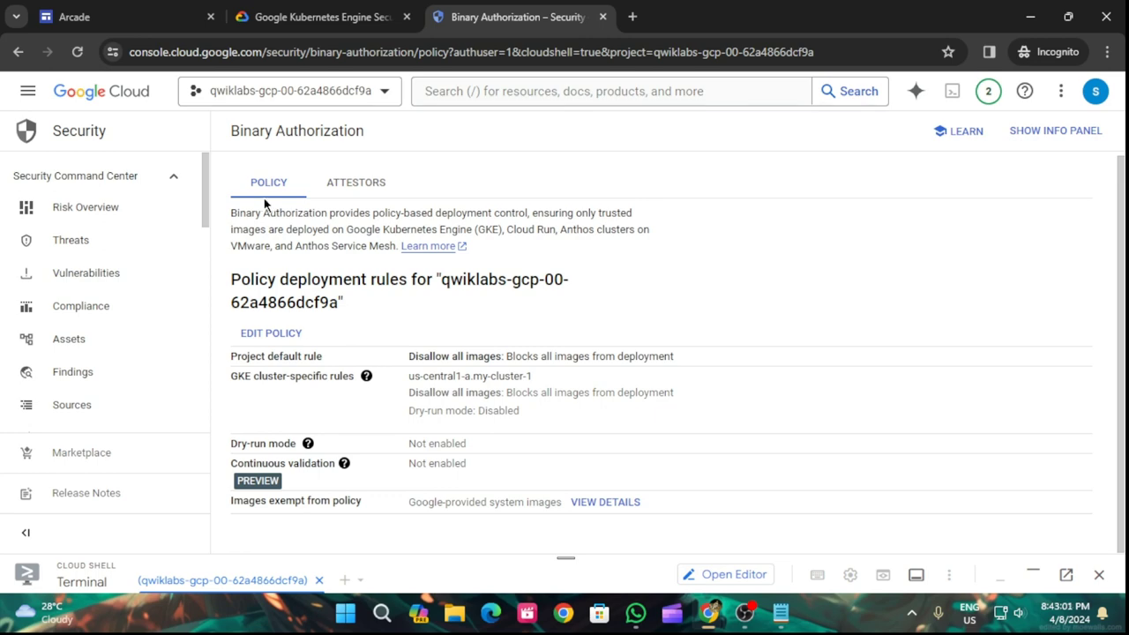
click(279, 338)
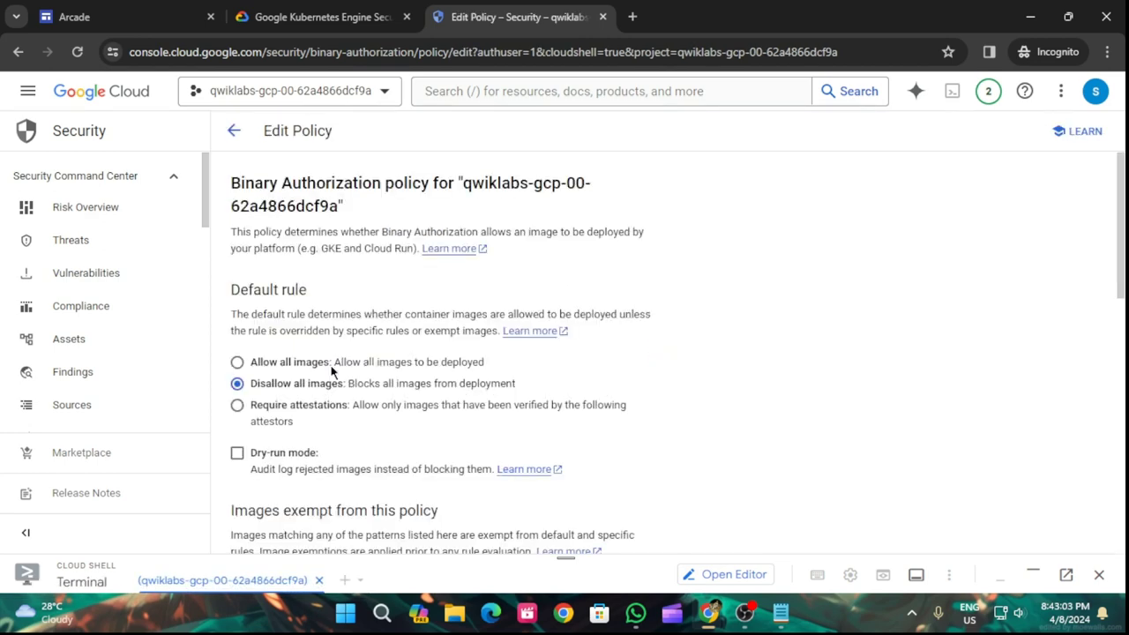
scroll(335, 373, down, 4)
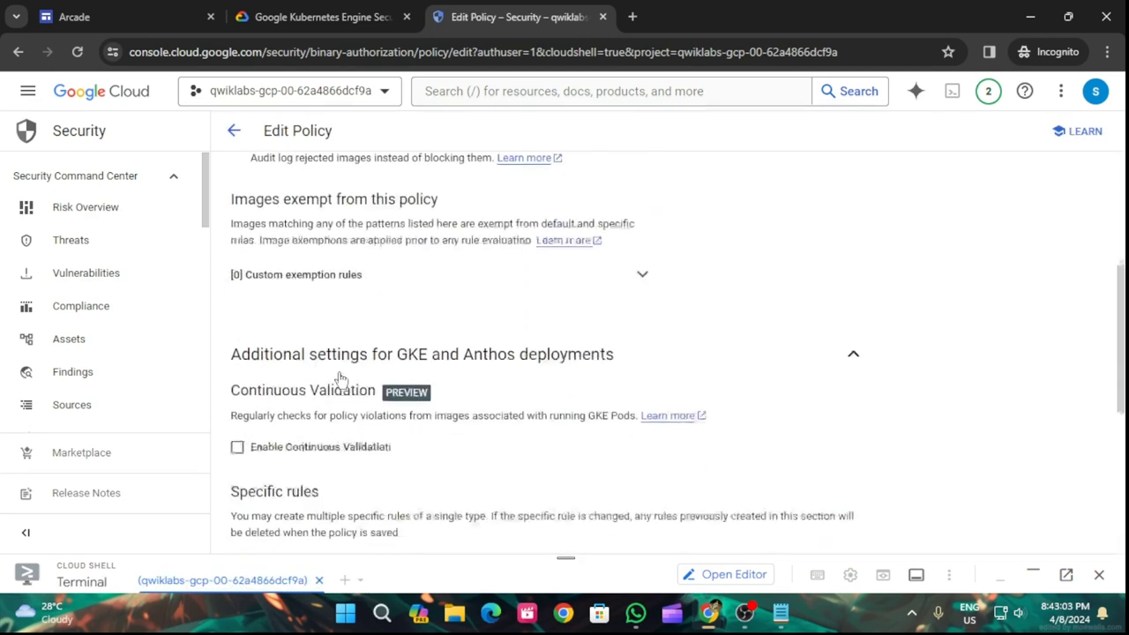
click(607, 259)
click(327, 337)
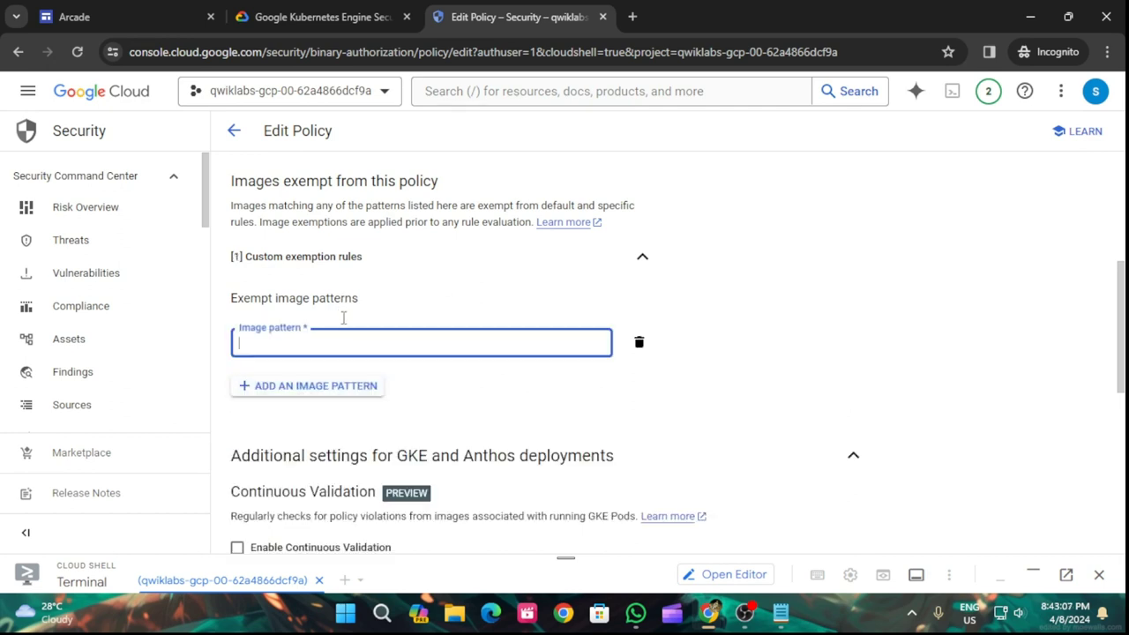
- Following step 6 of Task 8, copy the image path output from Cloud Shell and set the image pattern to gcr.io/qwiklabs-gcp-00-62a4866dcf9a/nginx*
click(319, 16)
scroll(590, 385, down, 1)
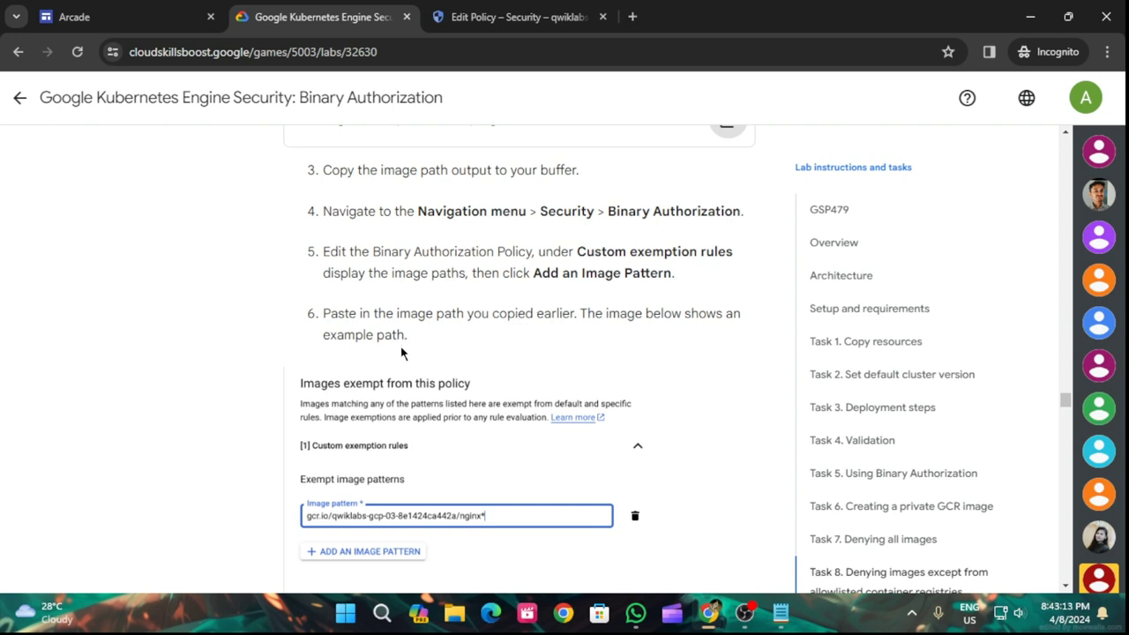
scroll(598, 352, down, 2)
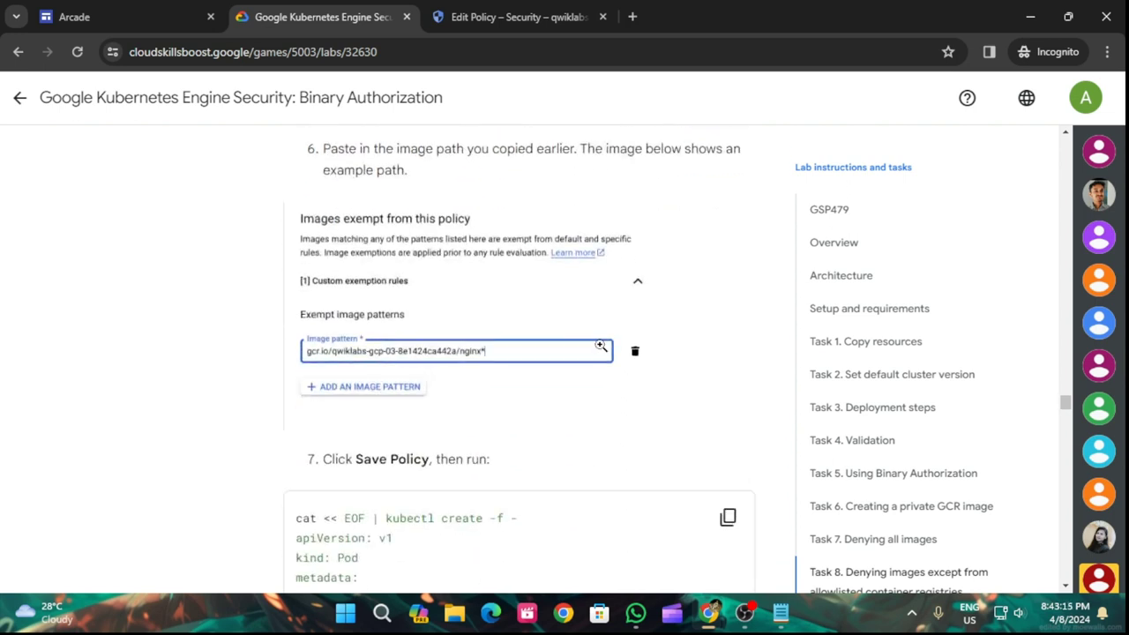
scroll(603, 346, up, 7)
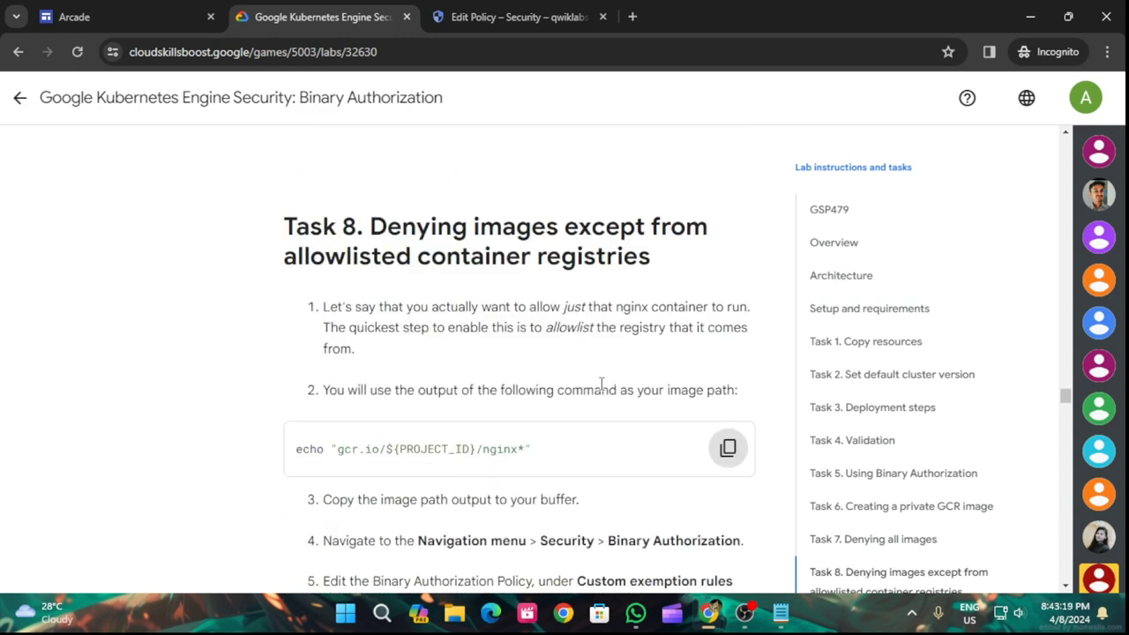
click(514, 18)
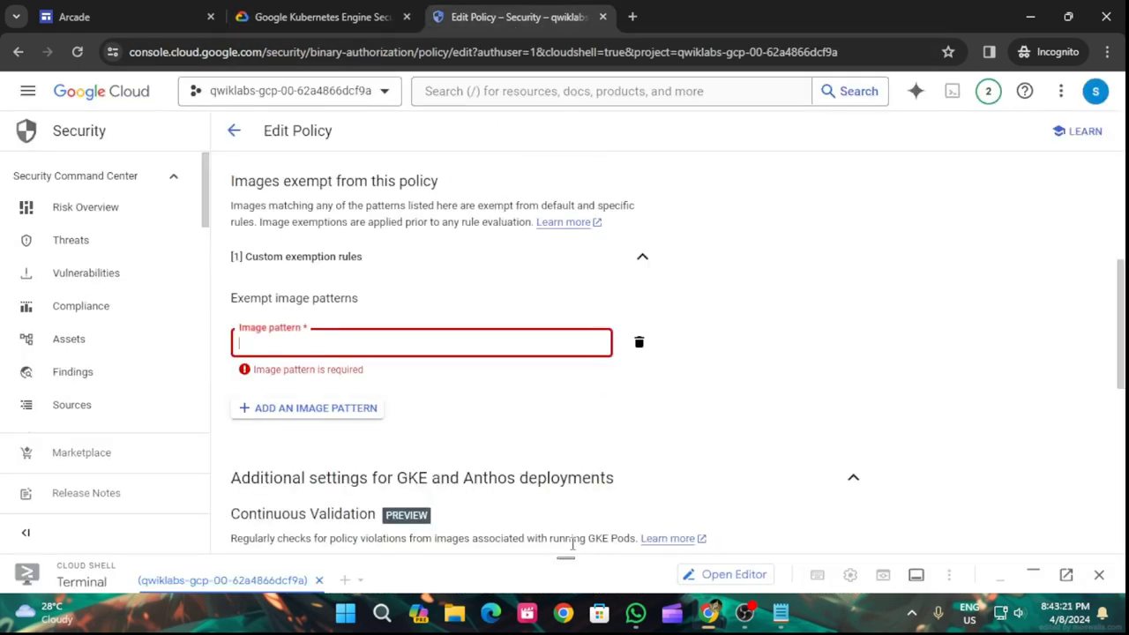
drag(565, 554, 519, 357)
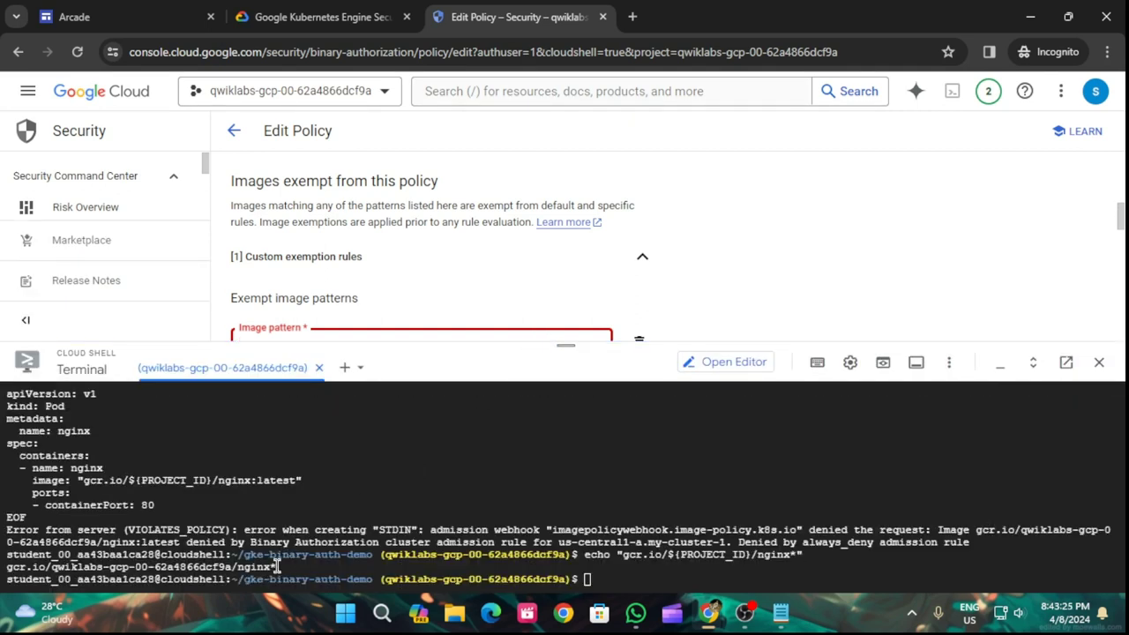
drag(277, 570, 3, 575)
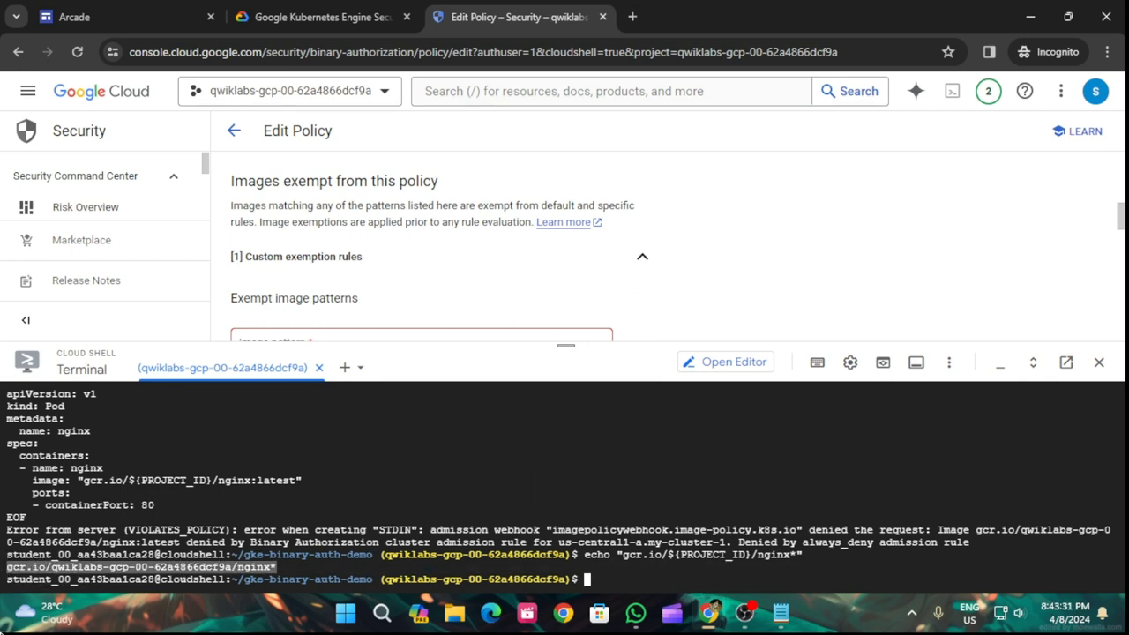
drag(555, 347, 547, 555)
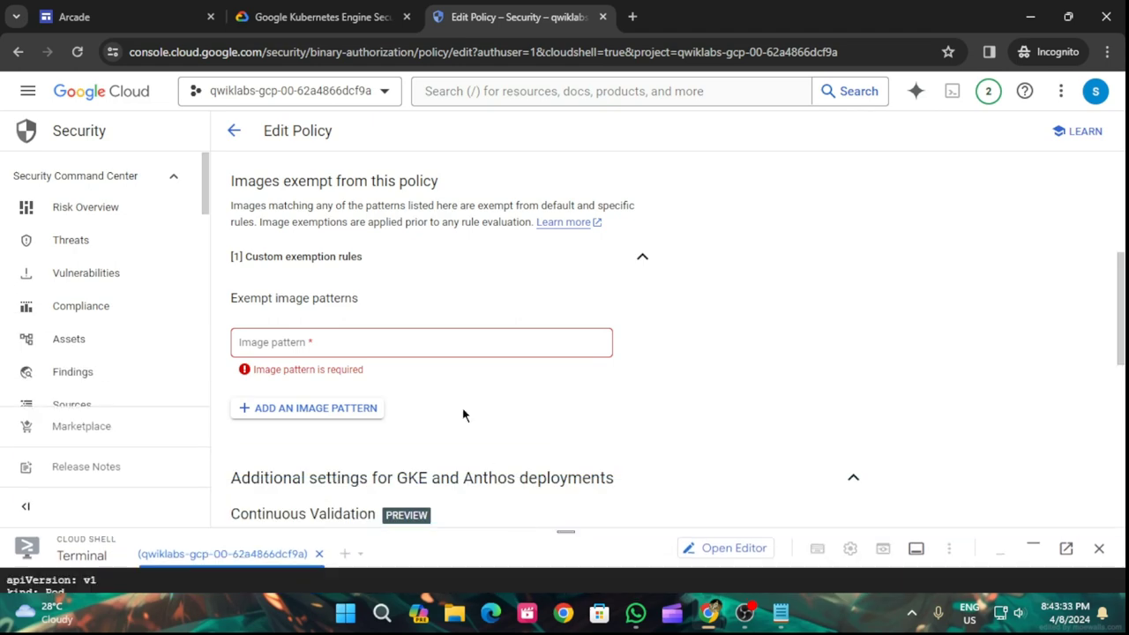
click(369, 338)
text(gcr.io/qwiklabs-gcp-00-62a4866dcf9a/nginx*)
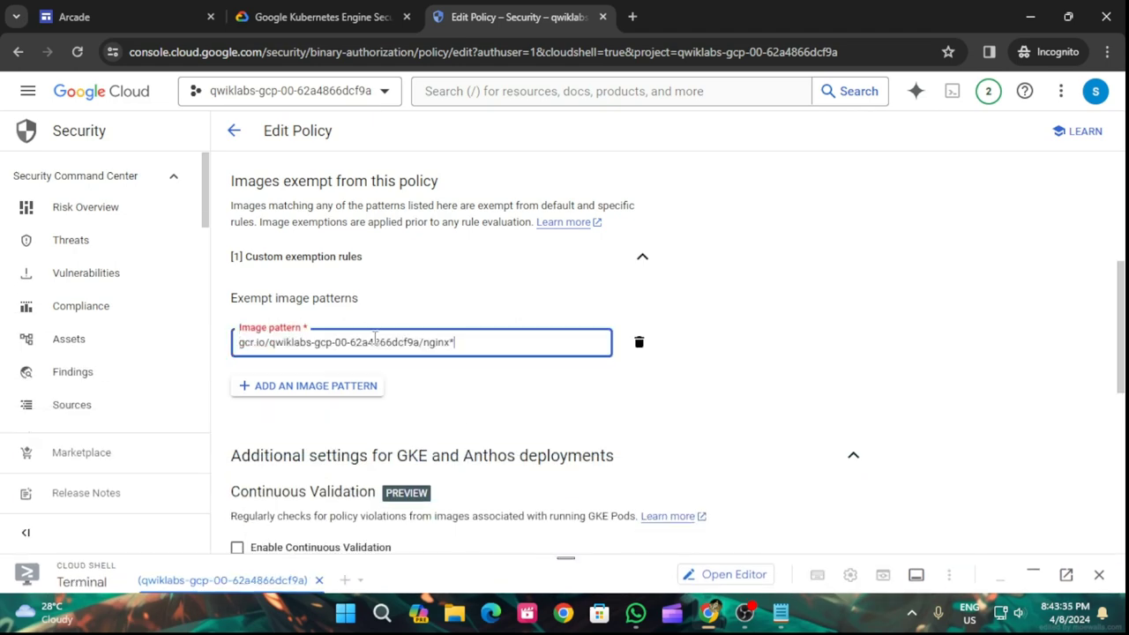
- Consult steps 6 and 7 of Task 8 in the lab instructions, and save the edited Binary Authorization policy
click(343, 11)
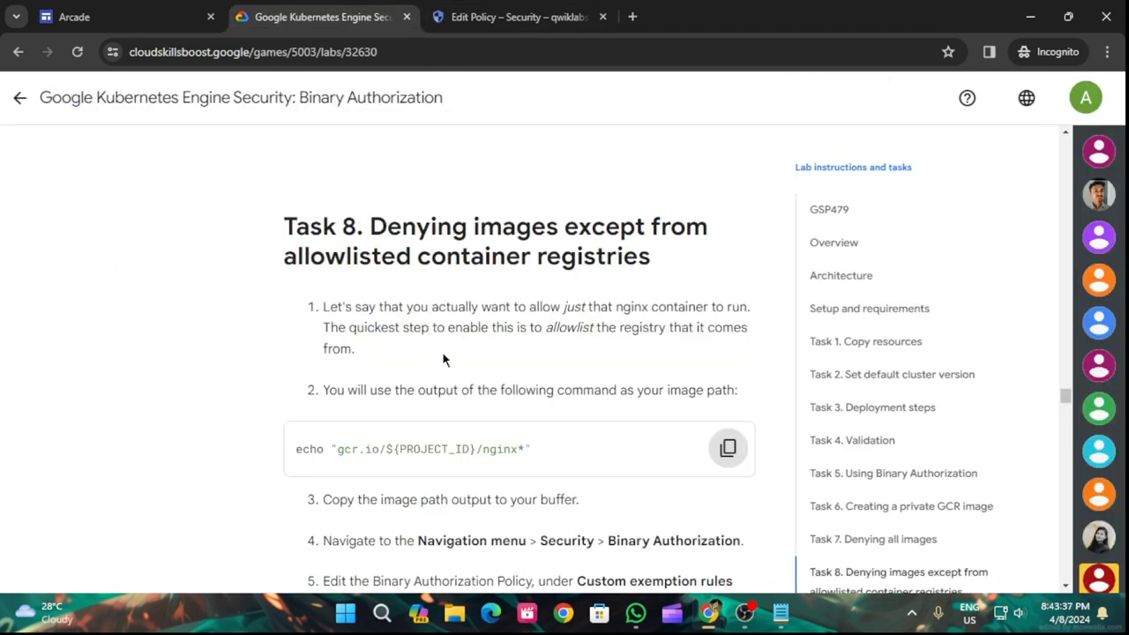
scroll(441, 351, down, 2)
scroll(500, 401, down, 1)
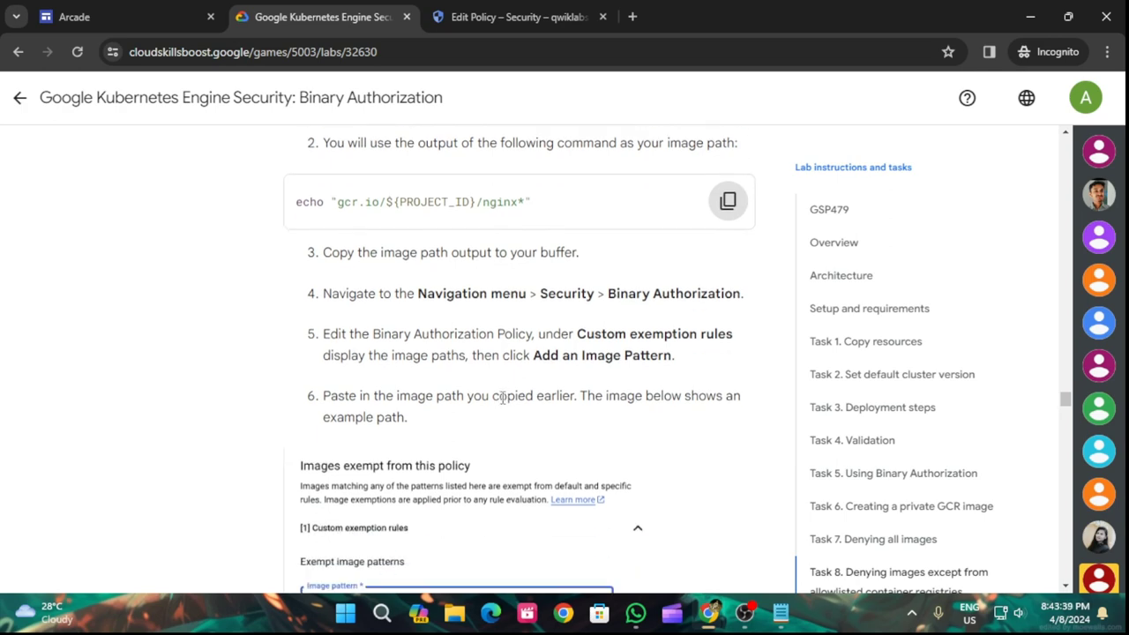
click(529, 14)
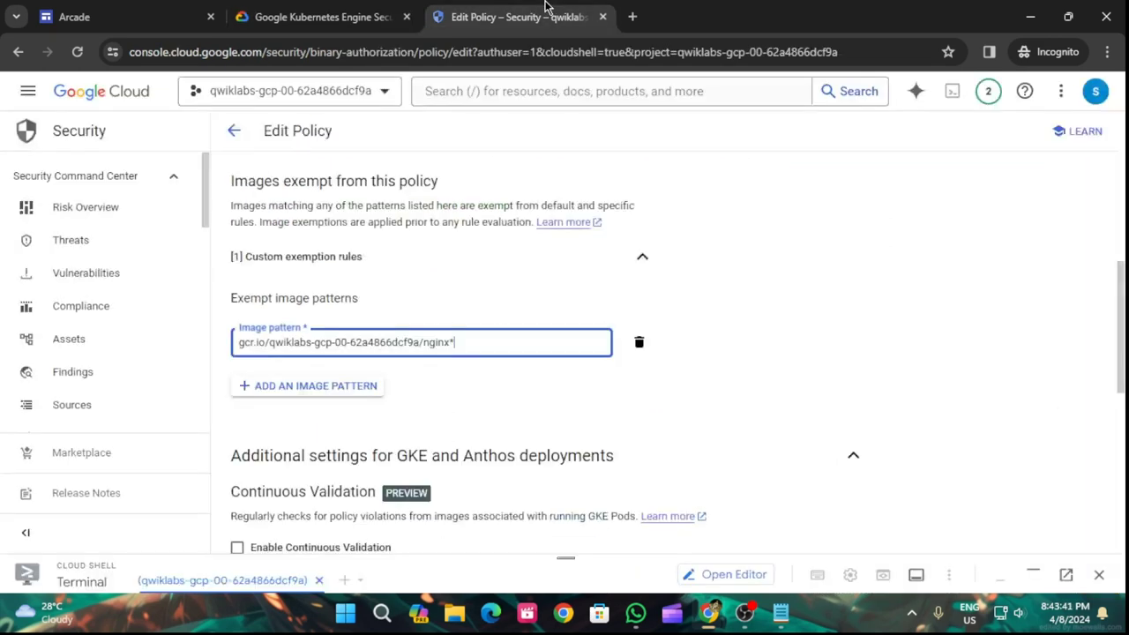
click(326, 15)
scroll(489, 373, down, 11)
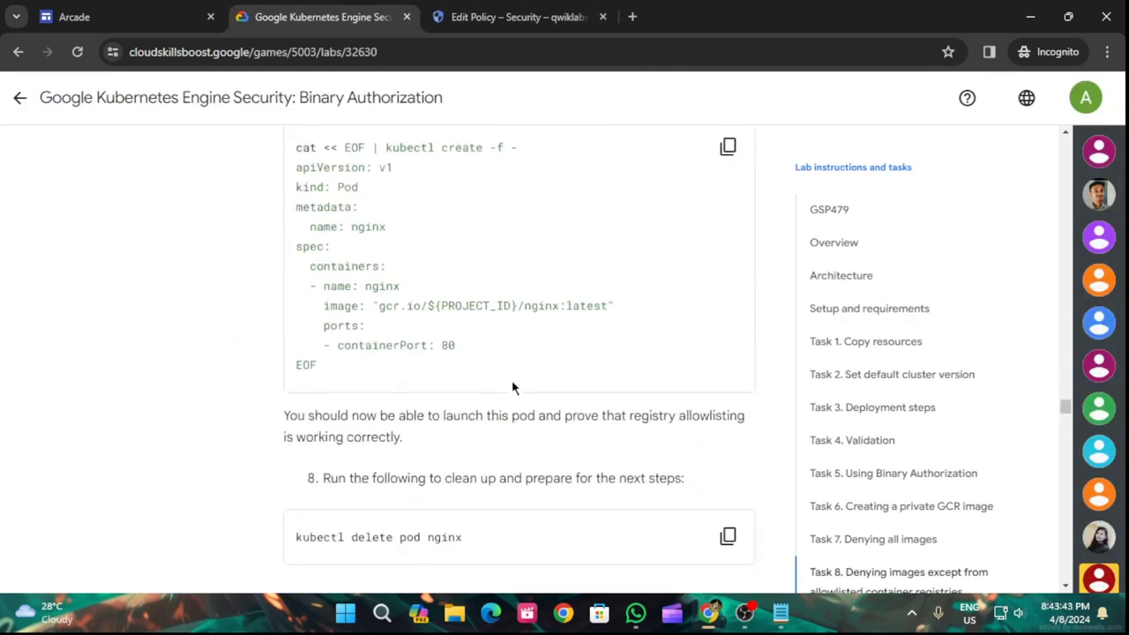
scroll(518, 389, down, 1)
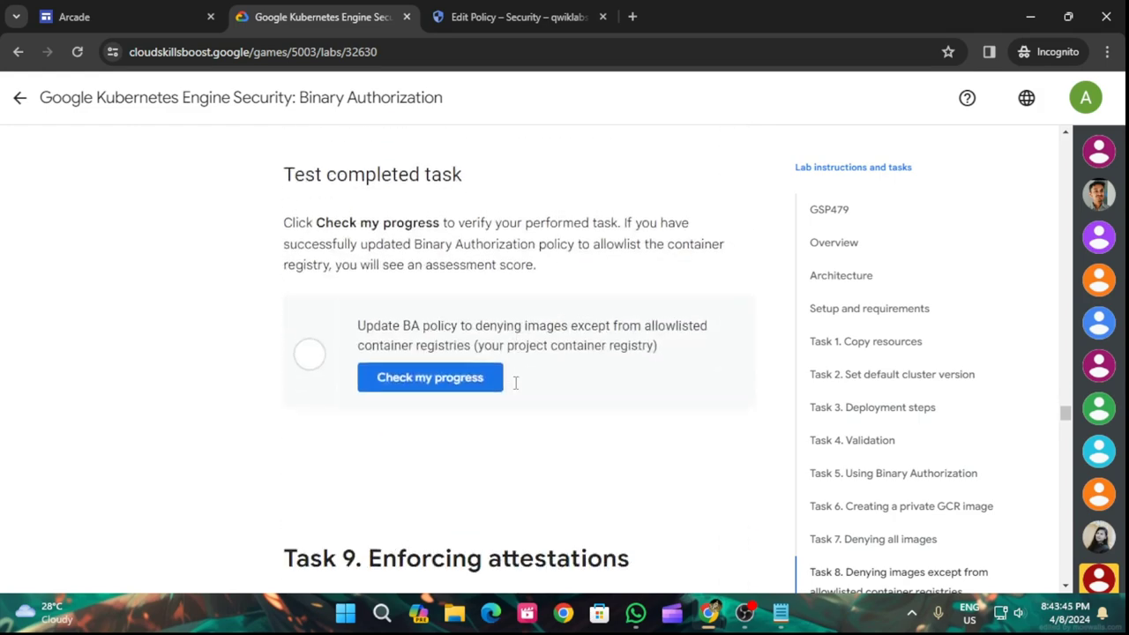
scroll(517, 390, up, 12)
scroll(517, 384, down, 4)
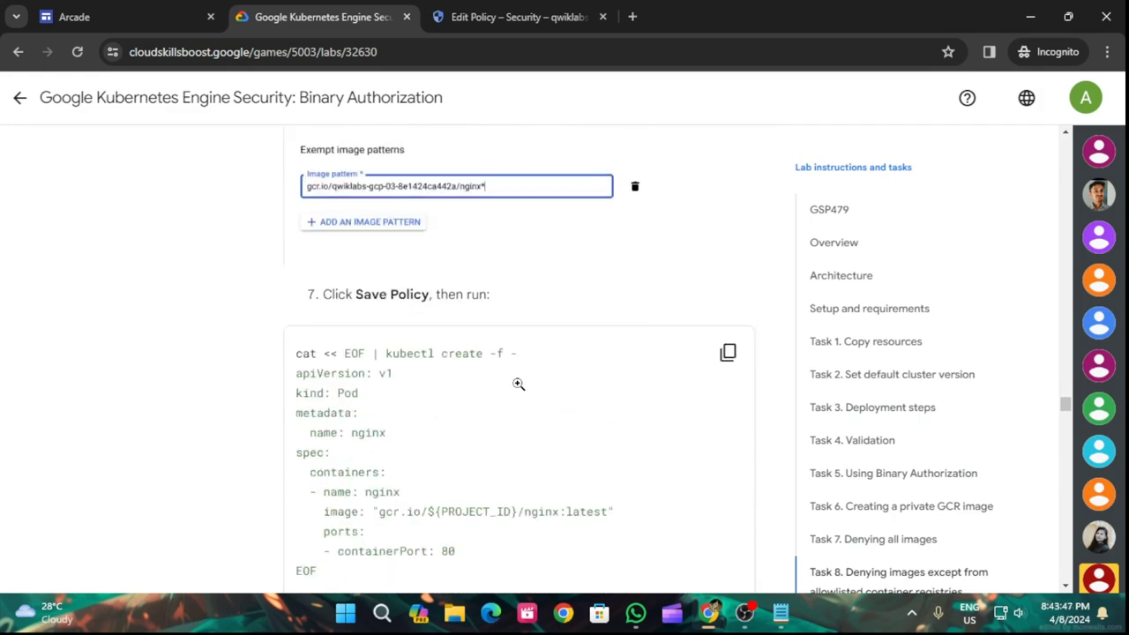
click(507, 17)
scroll(459, 362, down, 5)
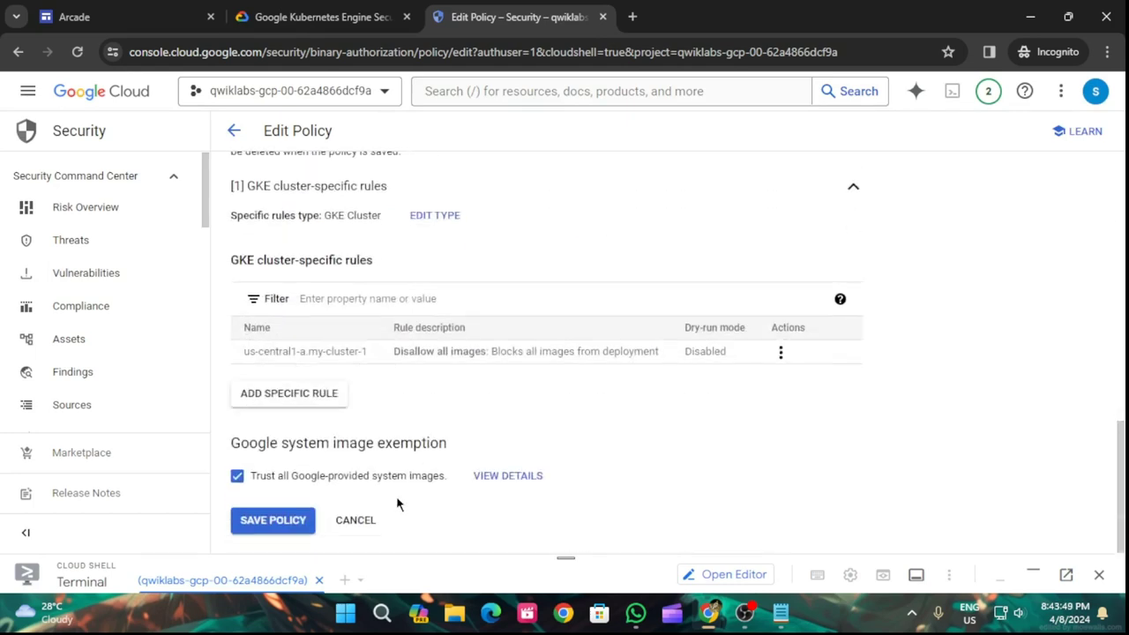
click(289, 525)
- Run the nginx pod creation command from step 7 of Task 8 (cat << EOF | kubectl create -f -) in an enlarged Cloud Shell
click(324, 16)
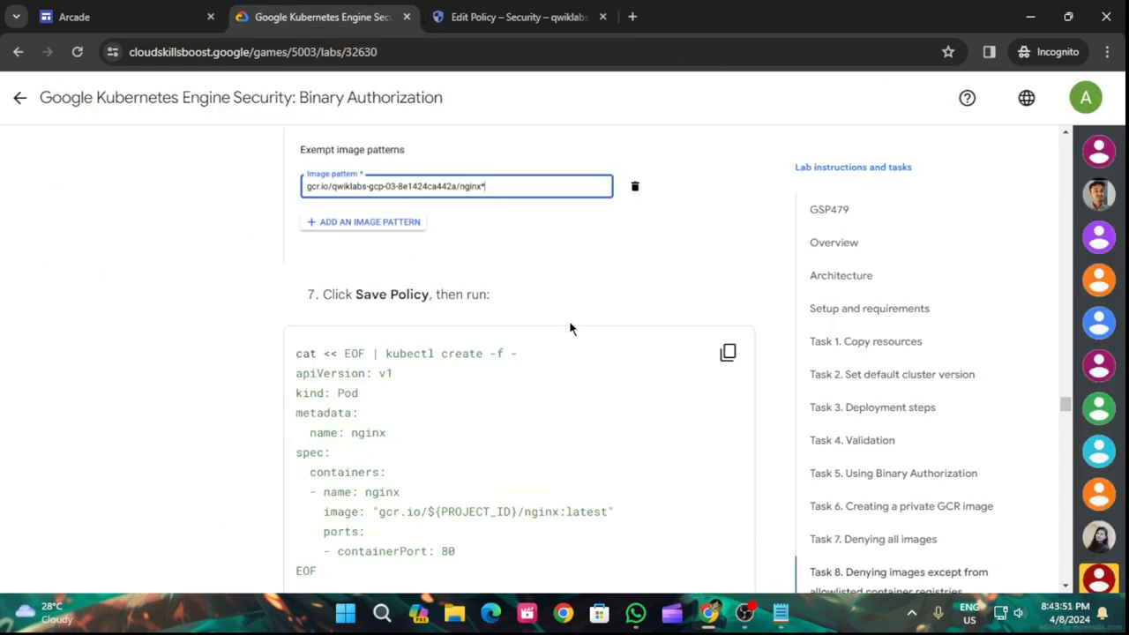
scroll(634, 264, down, 2)
scroll(639, 279, down, 1)
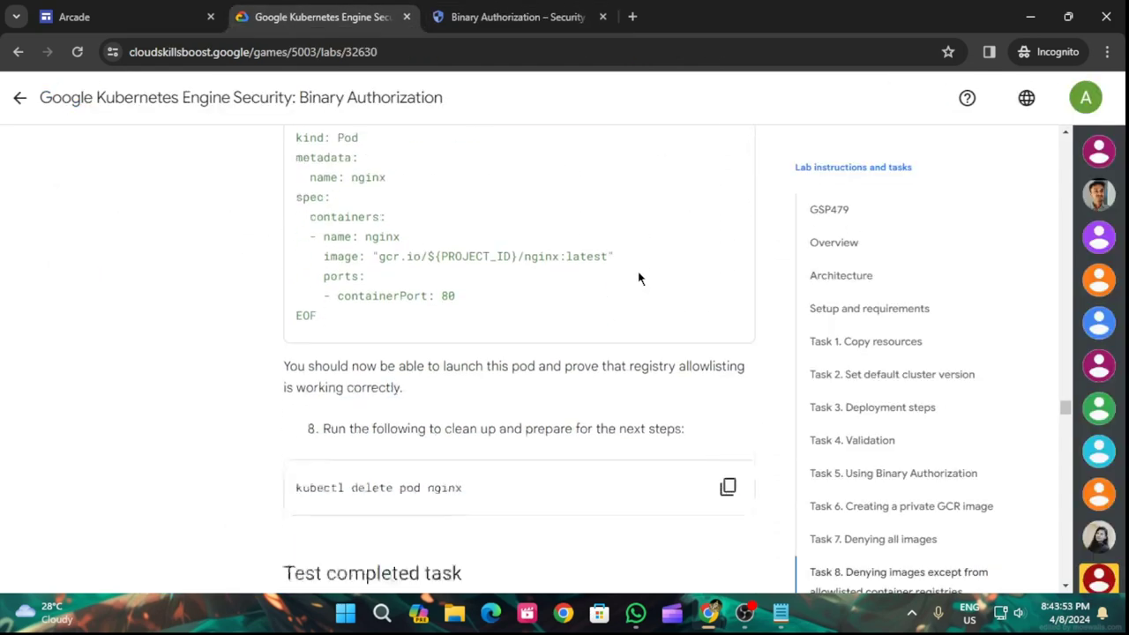
scroll(639, 279, down, 1)
click(512, 11)
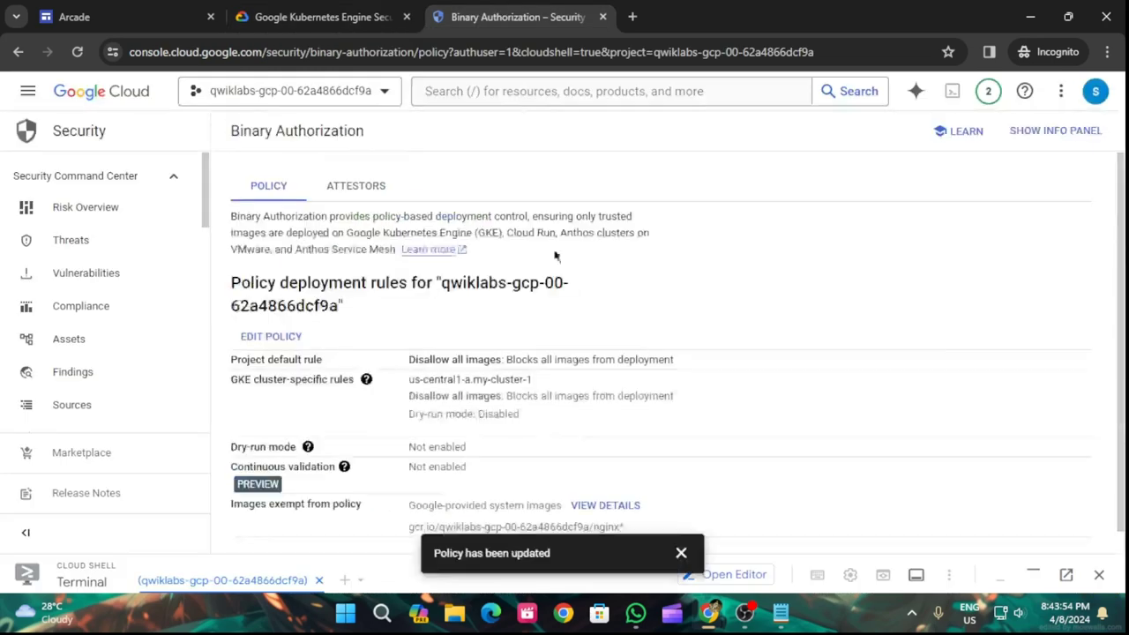
click(681, 555)
click(565, 551)
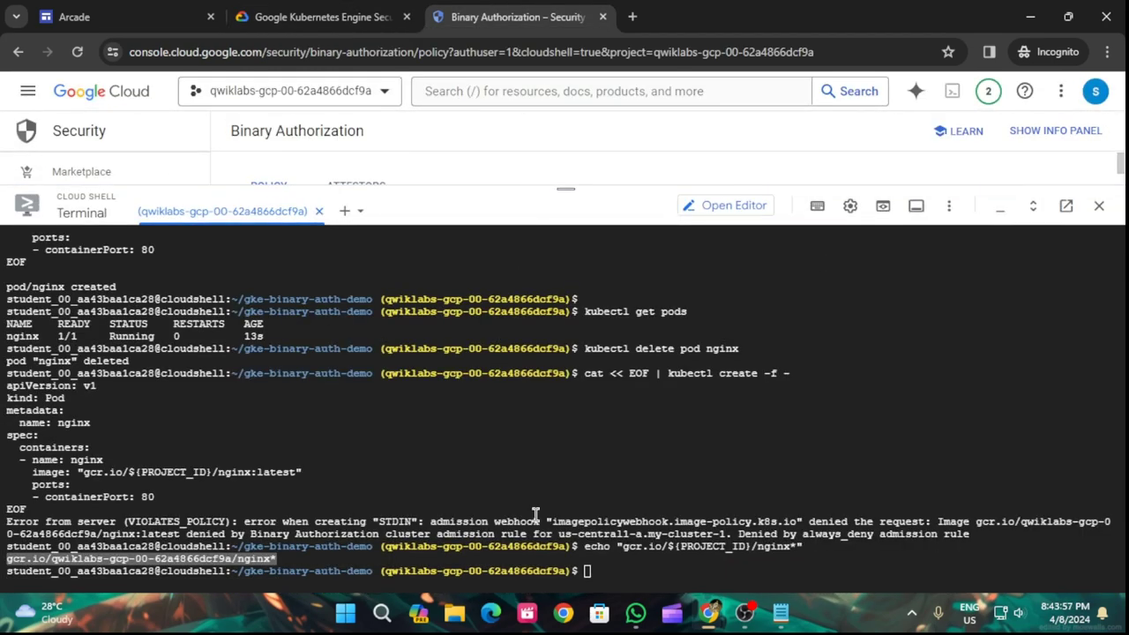
click(592, 571)
text(cat << EOF | kubectl create -f - apiVersion: v1 kind: Pod metadata:   name: nginx spec:   containers:   - name: nginx     image: "gcr.io/${PROJECT_ID}/nginx:latest"     ports:     - containerPort: 80 EOF)
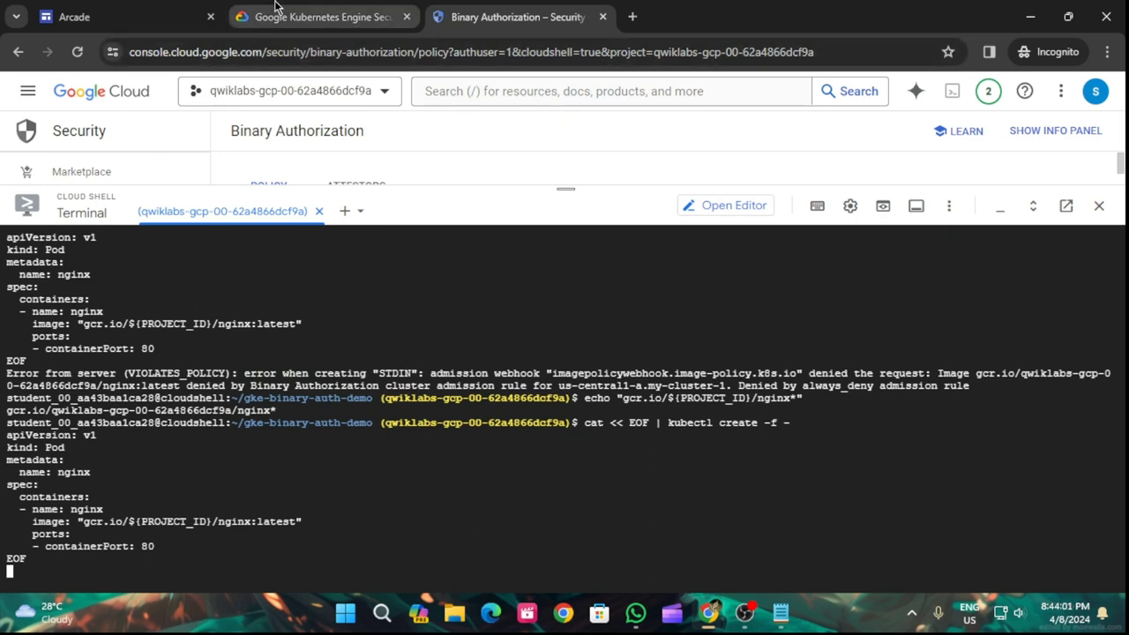
- Copy the cleanup command kubectl delete pod nginx from step 8 of Task 8 and run it in Cloud Shell
click(300, 17)
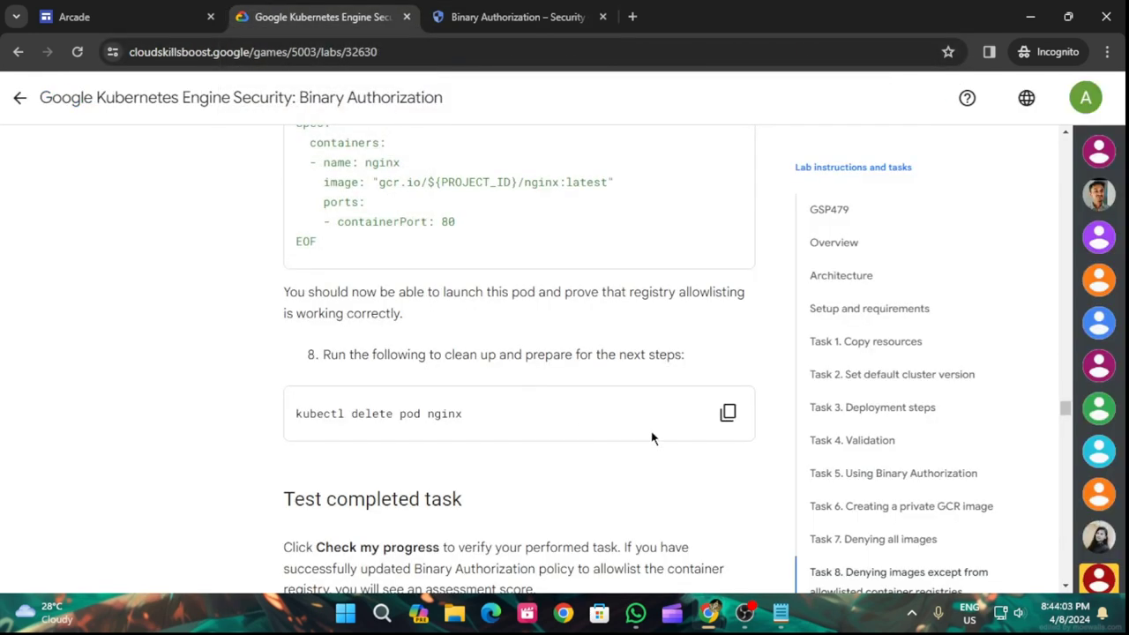
click(728, 412)
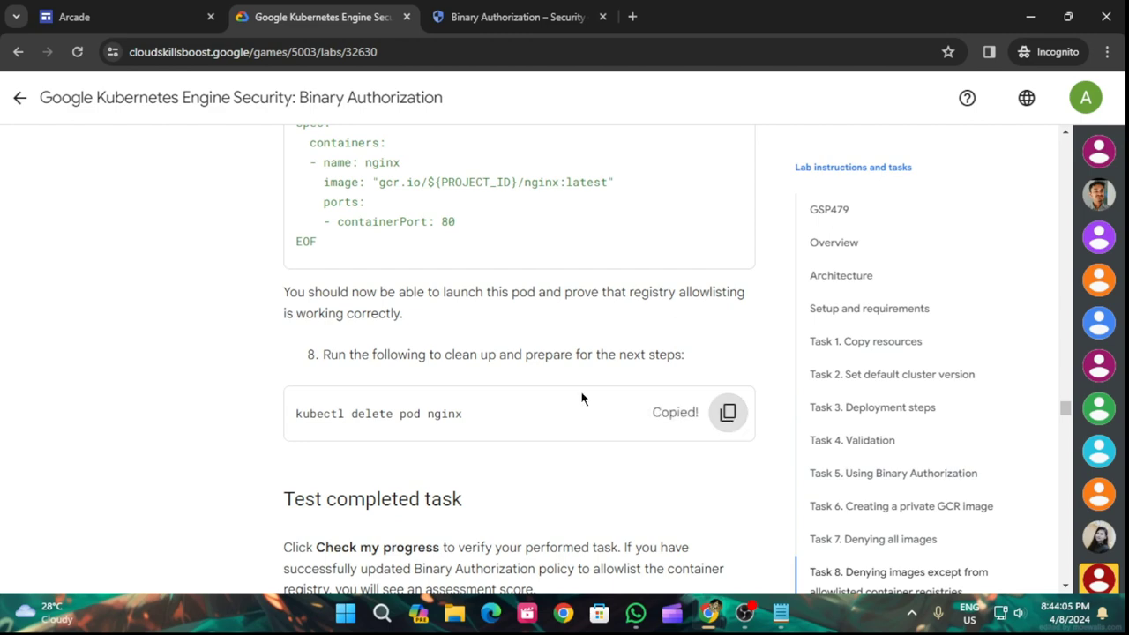
scroll(497, 431, down, 4)
click(501, 7)
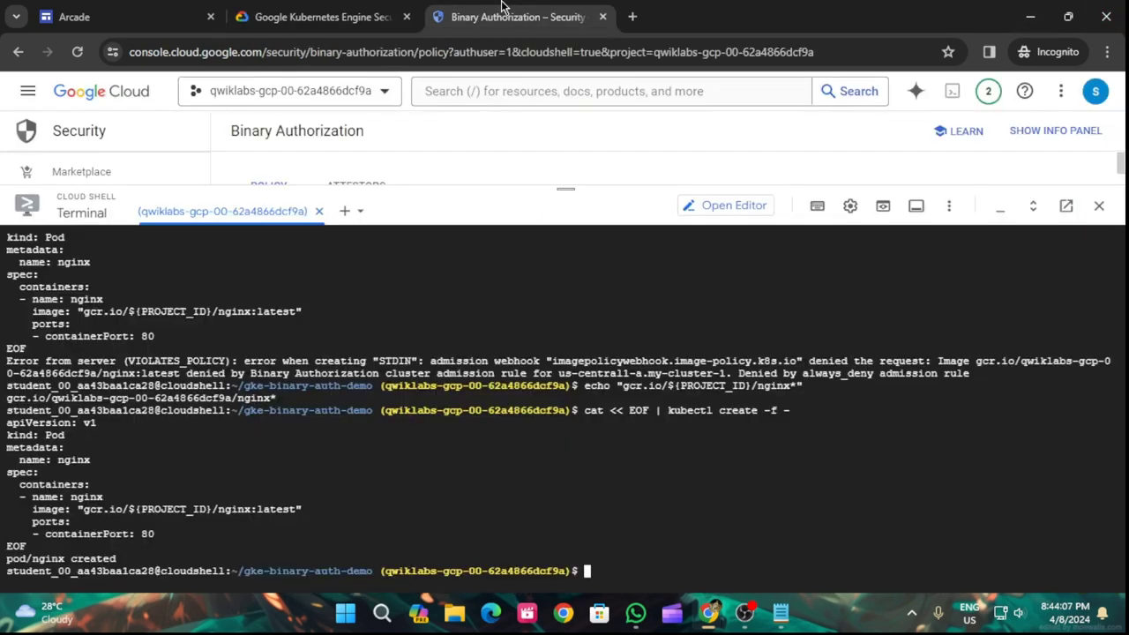
key(ctrl+v)
key(Return)
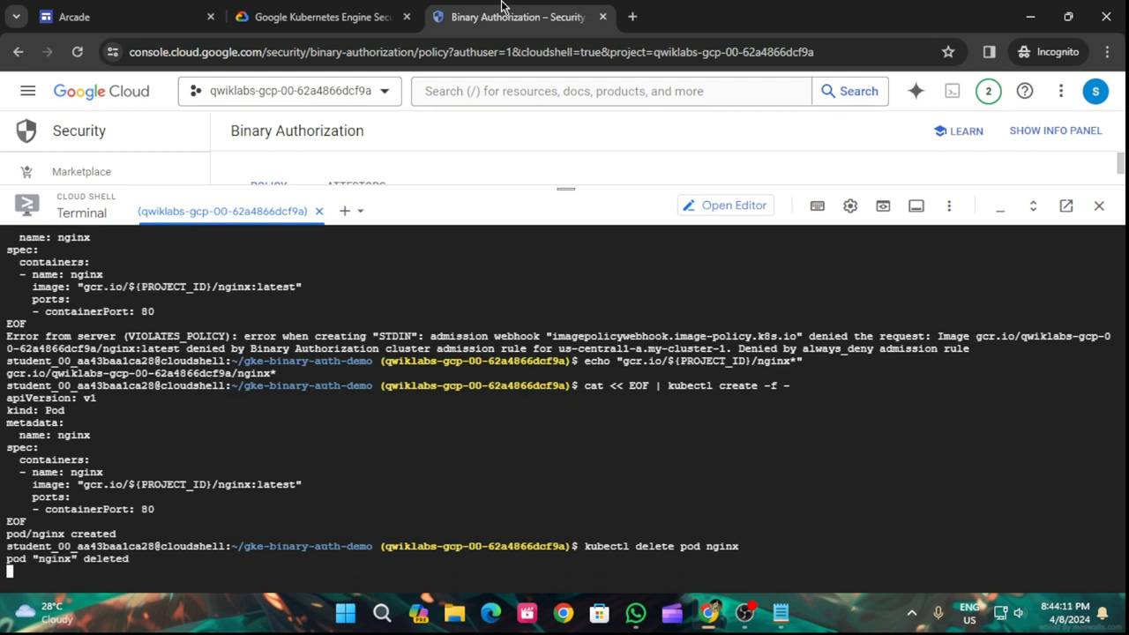
- Check the lab progress for "Update BA policy to denying images except from allowlisted container registries" and look through the instructions from Task 9 onward
click(363, 16)
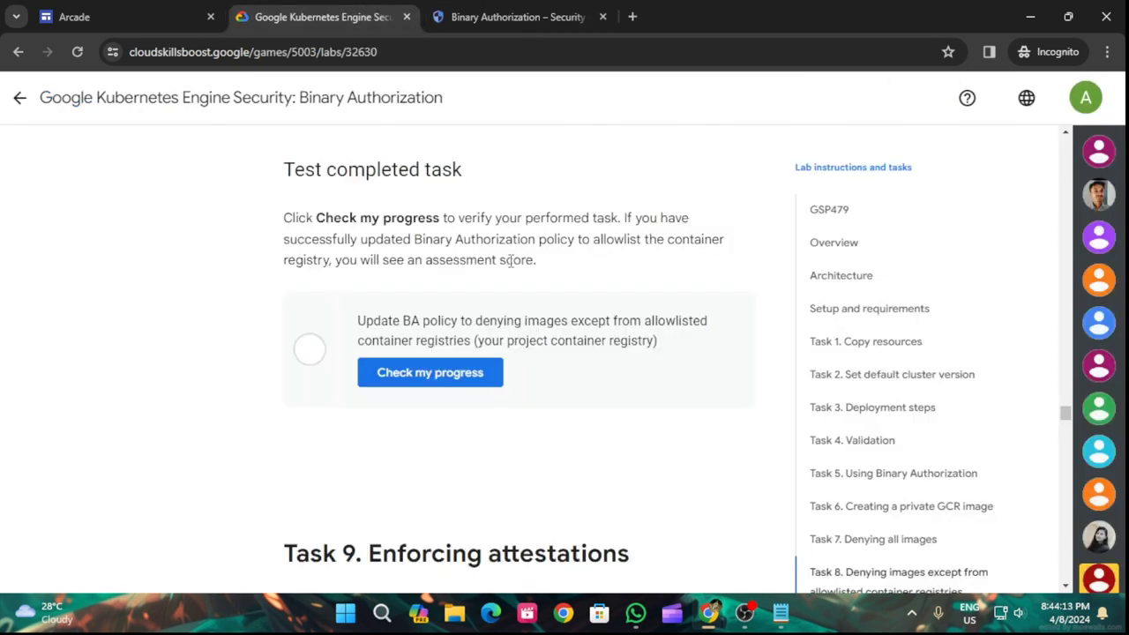
click(479, 373)
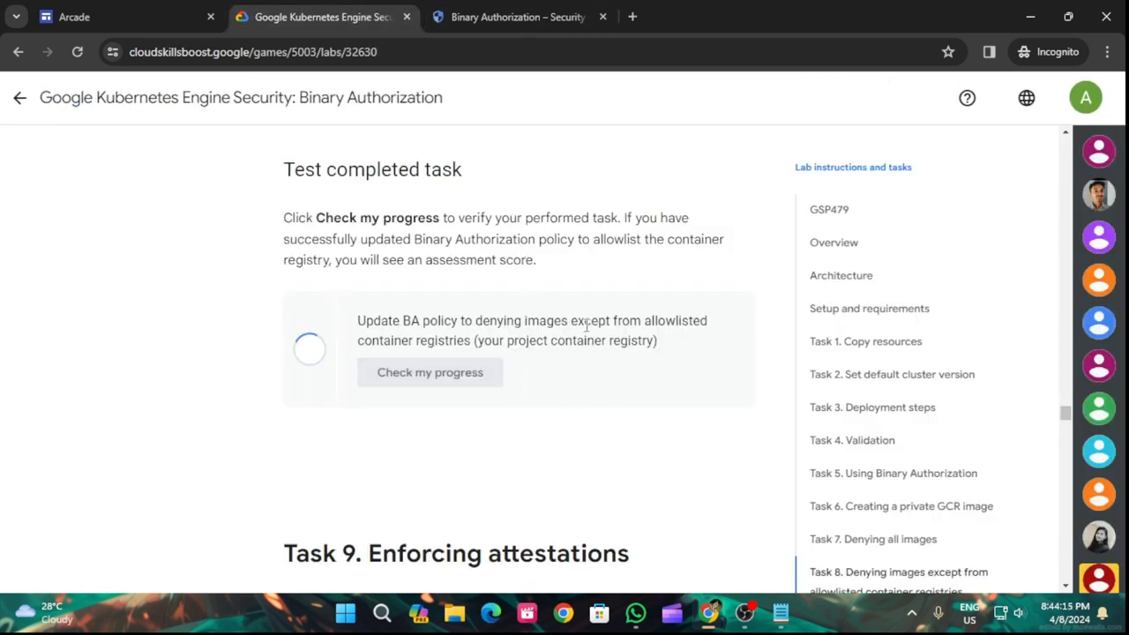
scroll(589, 333, down, 3)
scroll(591, 341, up, 4)
scroll(591, 340, down, 10)
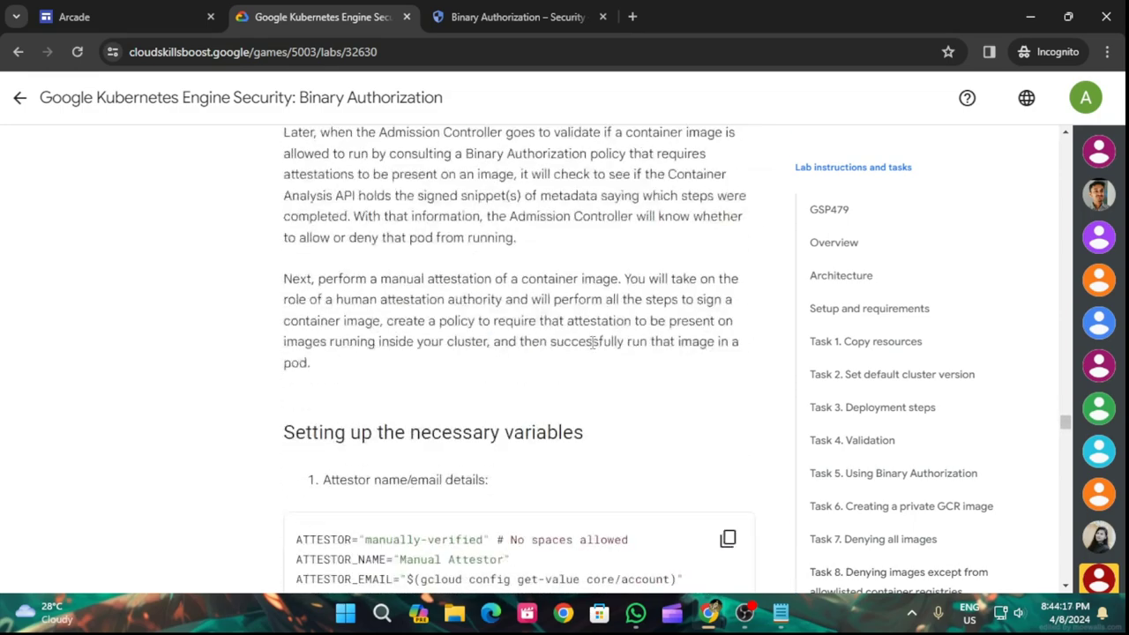
scroll(609, 339, down, 15)
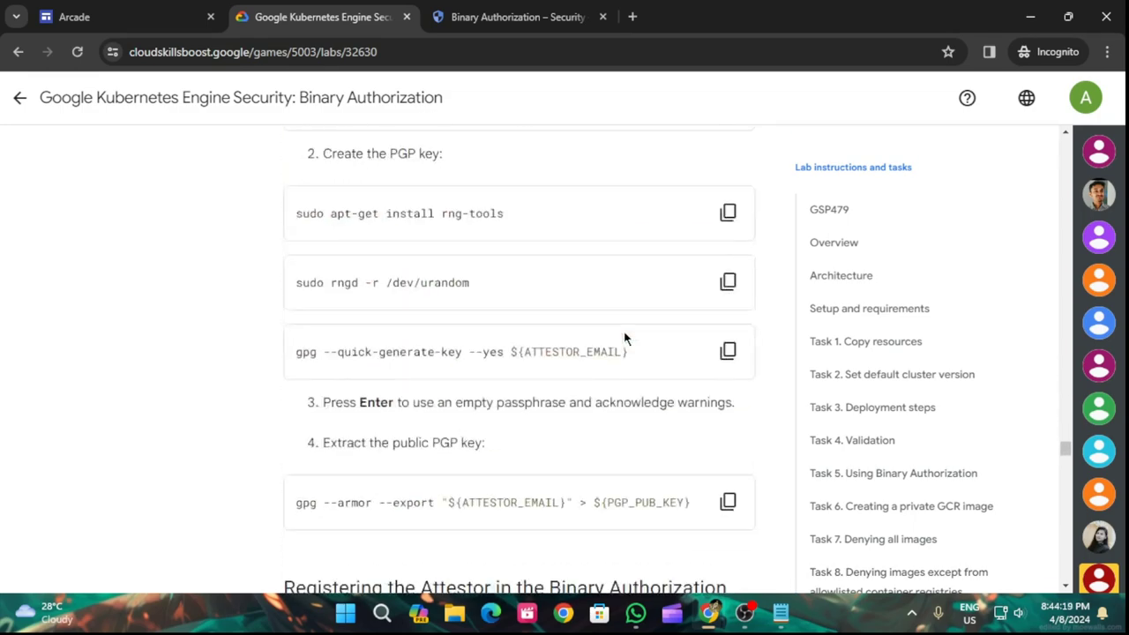
scroll(624, 338, down, 20)
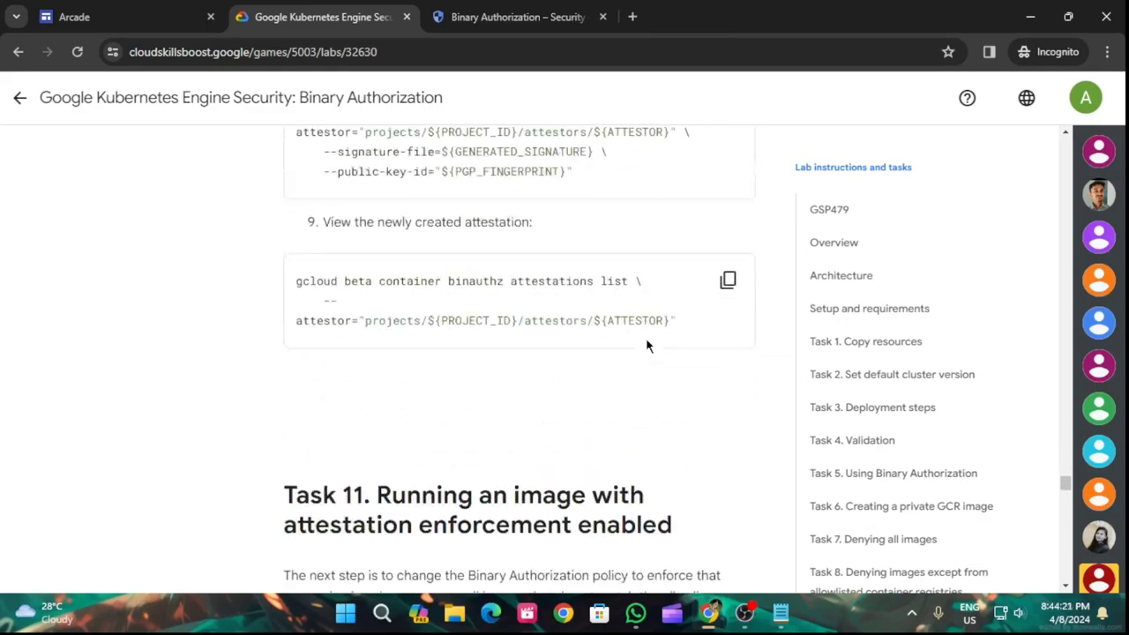
scroll(645, 346, down, 20)
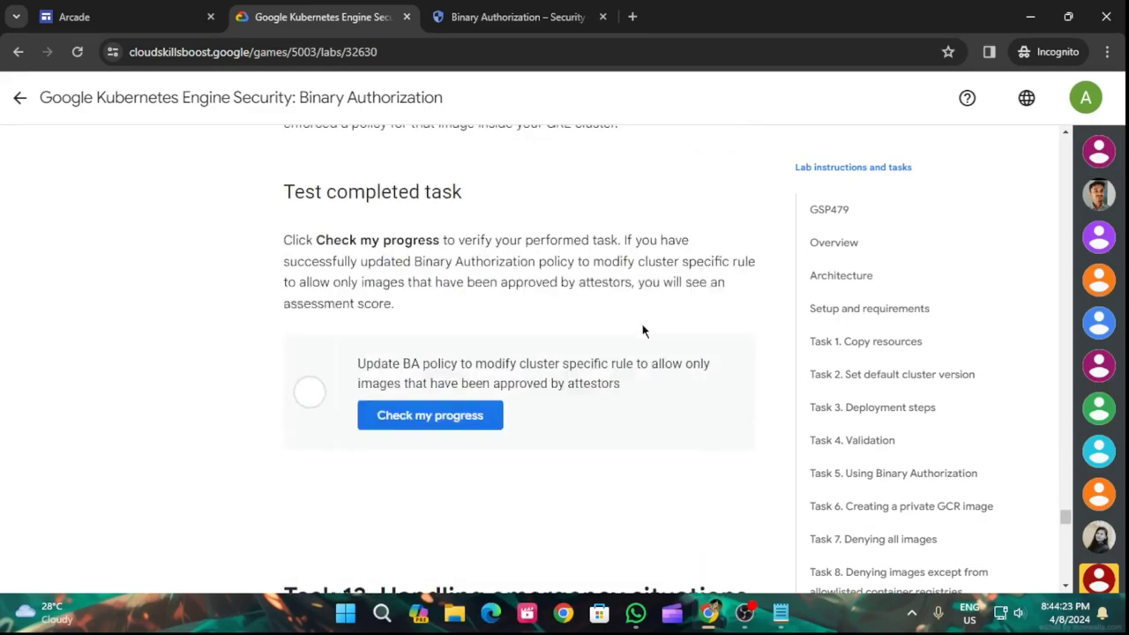
- Set the attestor variables in Cloud Shell: ATTESTOR="manually-verified", ATTESTOR_NAME="Manual Attestor" and ATTESTOR_EMAIL from the gcloud account, using the lab's command
scroll(645, 332, down, 3)
scroll(645, 322, up, 15)
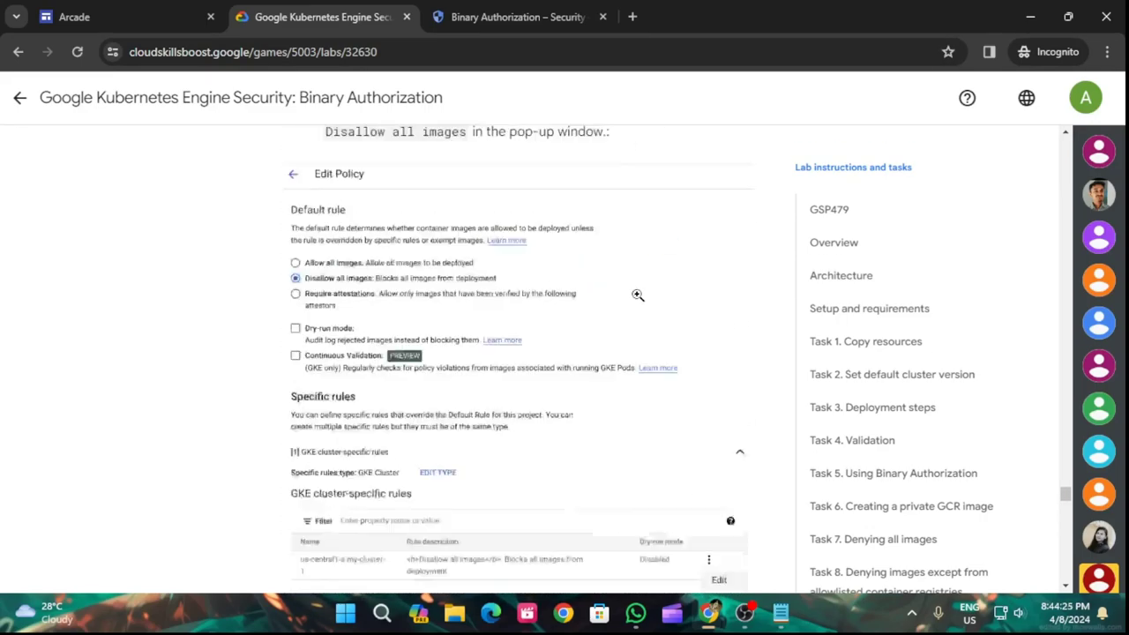
scroll(635, 296, up, 20)
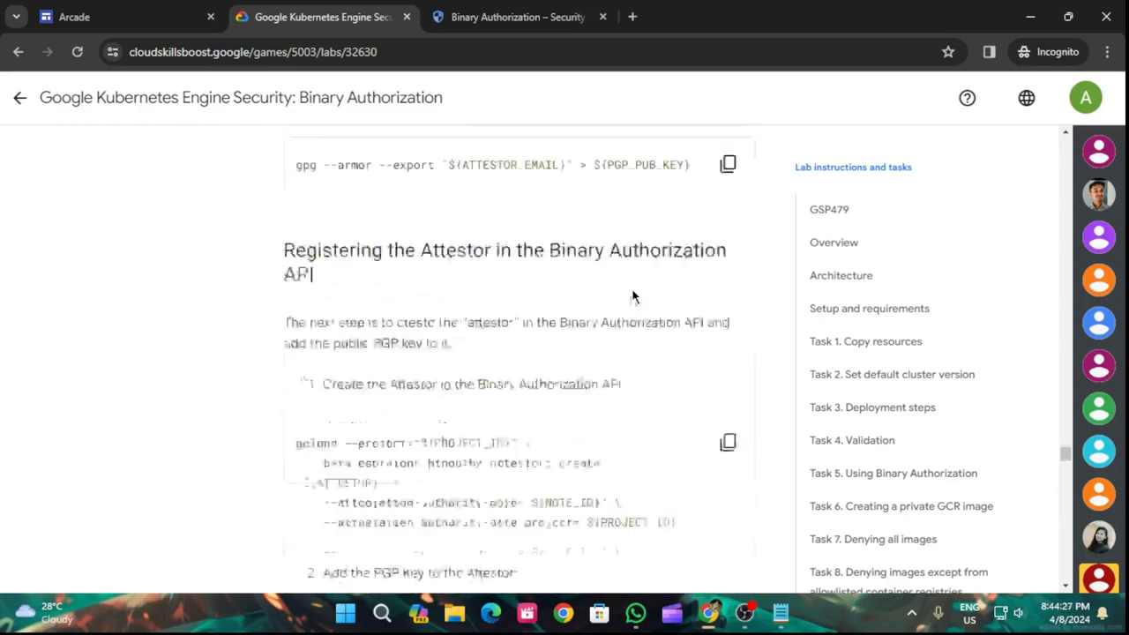
scroll(633, 295, up, 20)
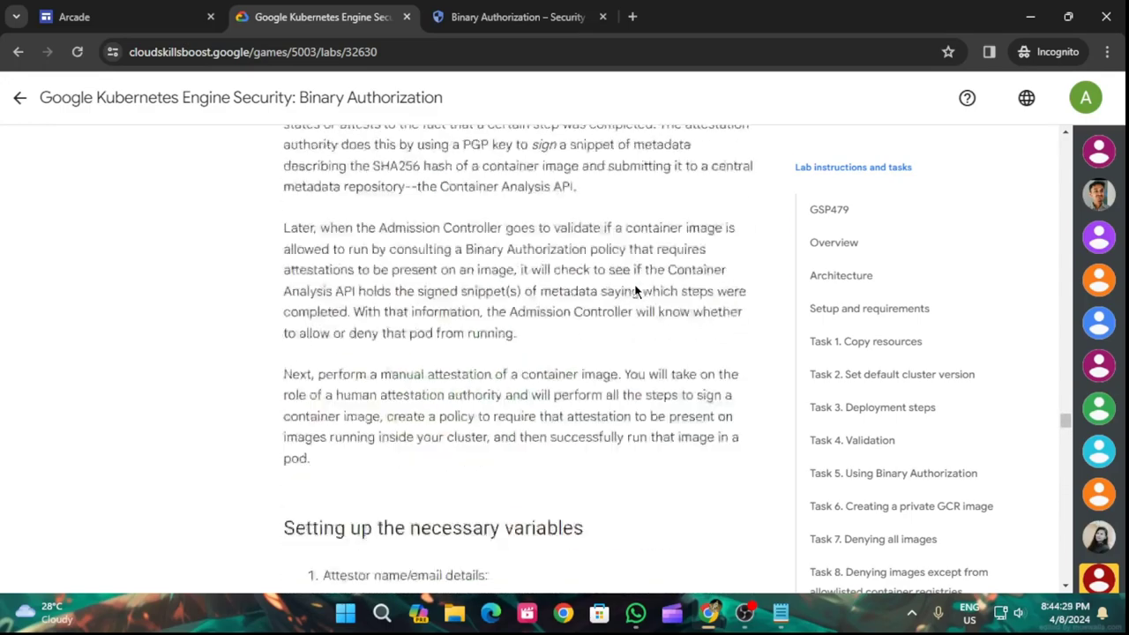
scroll(634, 291, up, 4)
scroll(634, 290, down, 9)
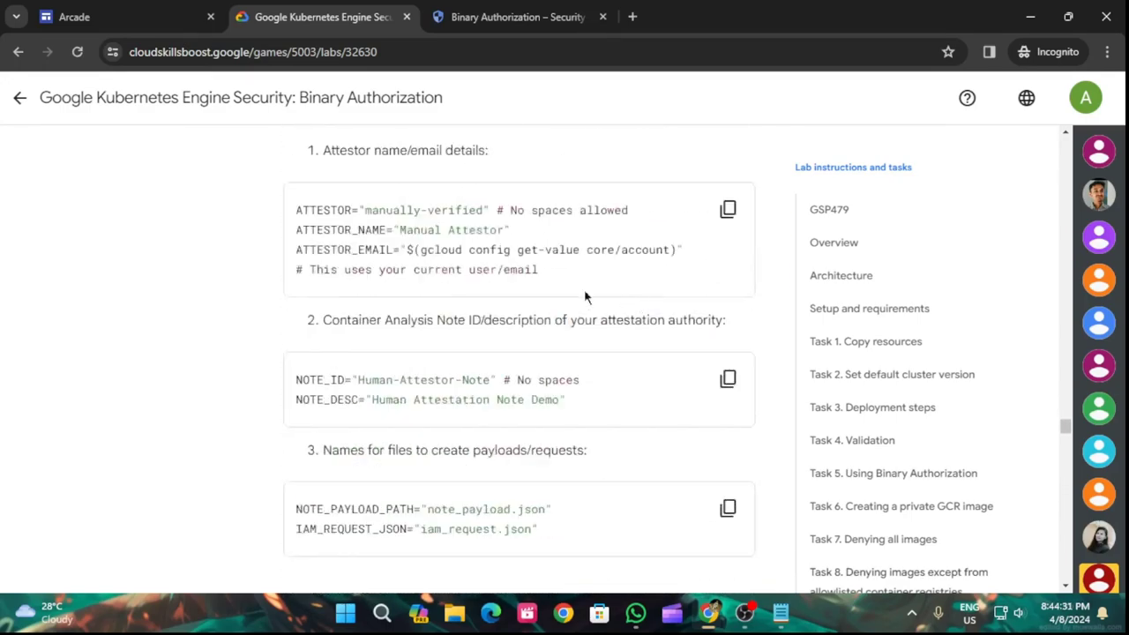
scroll(584, 298, up, 2)
click(727, 373)
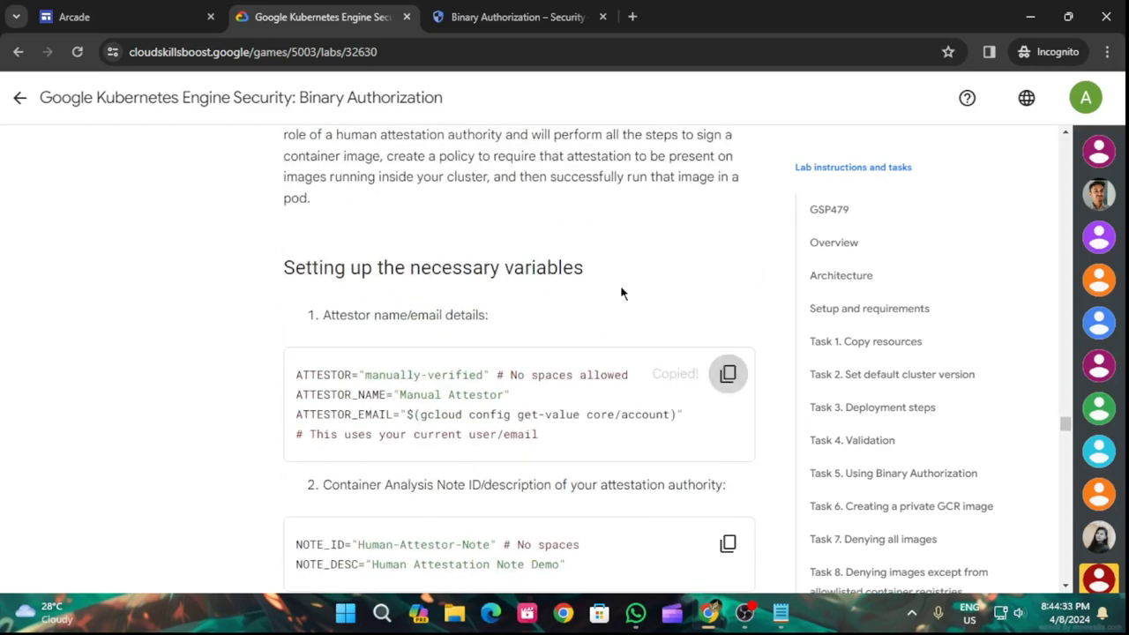
key(ctrl+Tab)
key(ctrl+v)
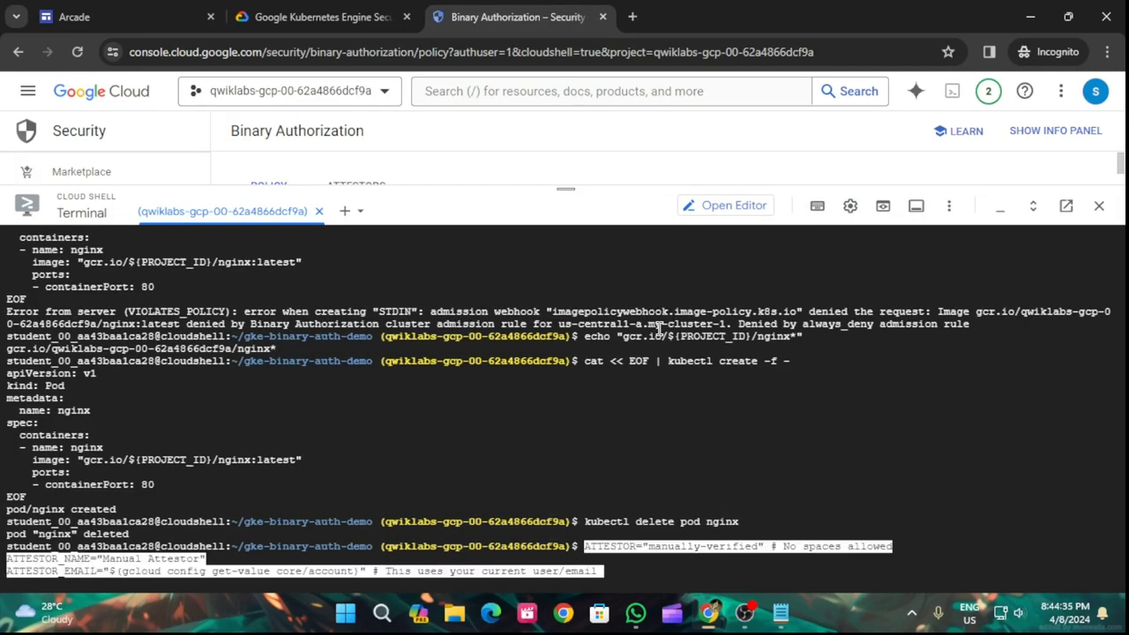
- Define NOTE_ID="Human-Attestor-Note" and NOTE_DESC="Human Attestation Note Demo" in Cloud Shell with the lab's command
key(ctrl+shift+Tab)
scroll(763, 378, down, 1)
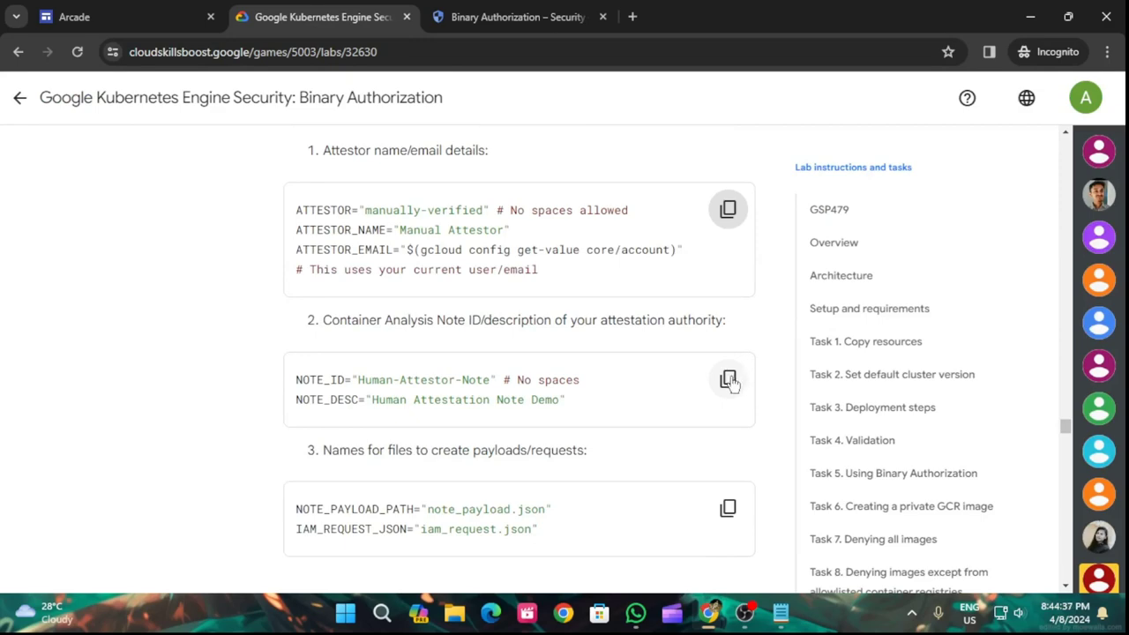
click(728, 380)
click(487, 10)
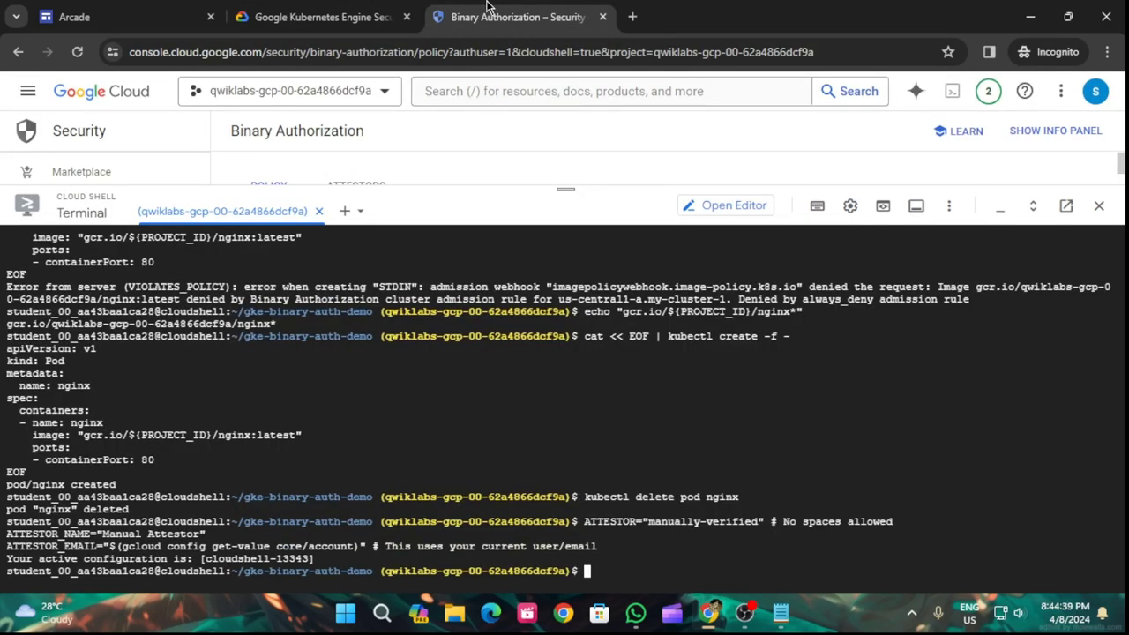
key(ctrl+v)
- Set NOTE_PAYLOAD_PATH="note_payload.json" and IAM_REQUEST_JSON="iam_request.json" in Cloud Shell with the lab's command
click(355, 14)
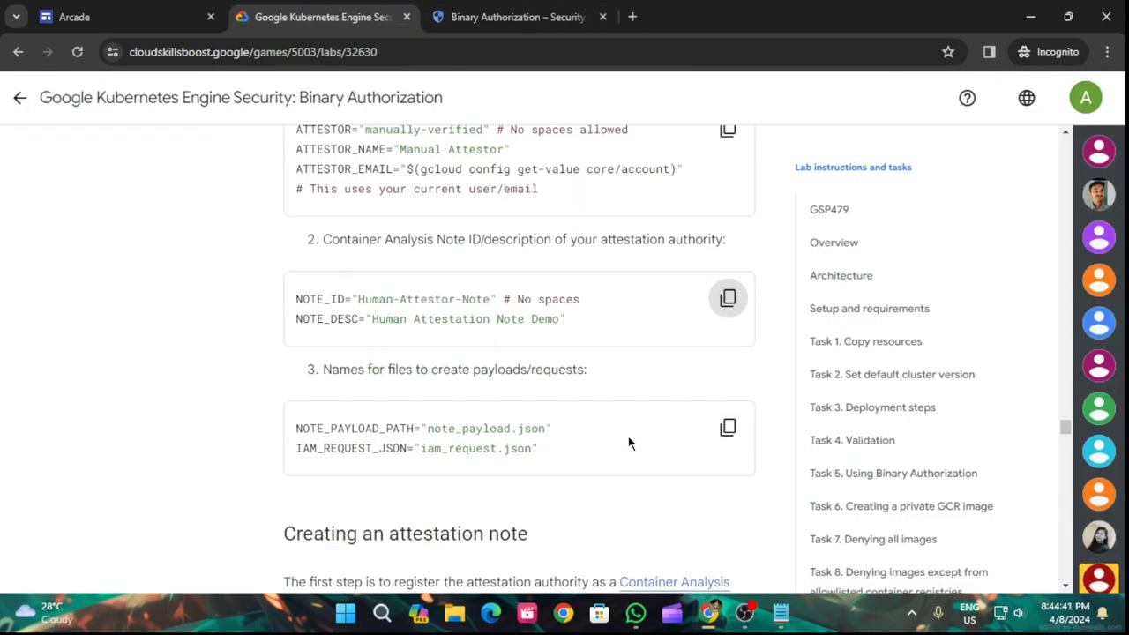
scroll(629, 443, down, 2)
click(728, 259)
click(555, 8)
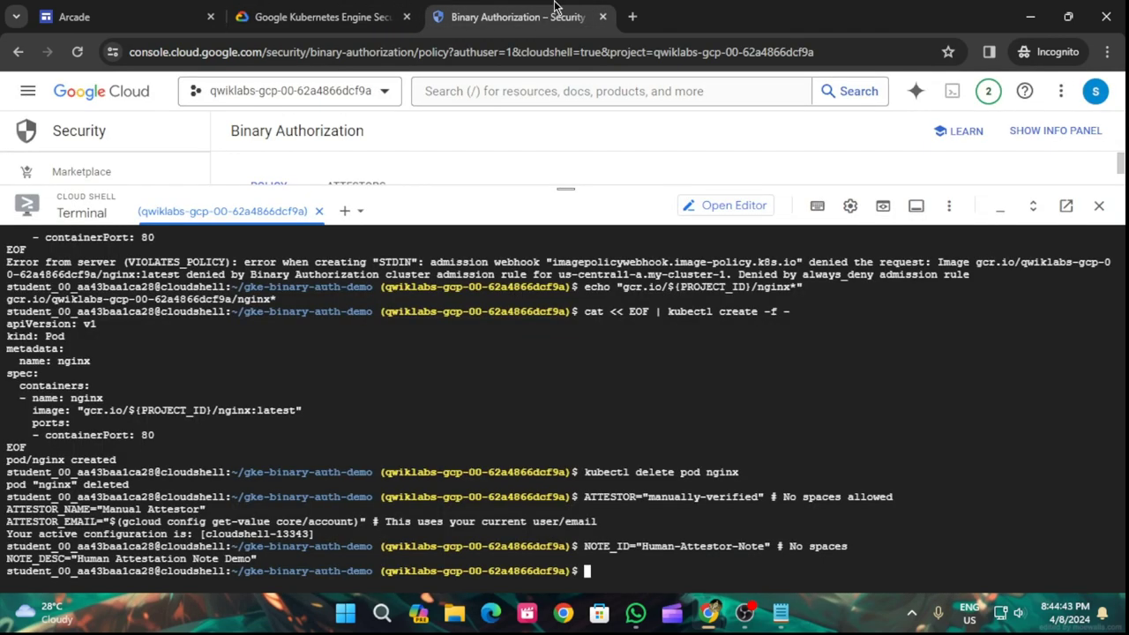
key(ctrl+v)
key(Return)
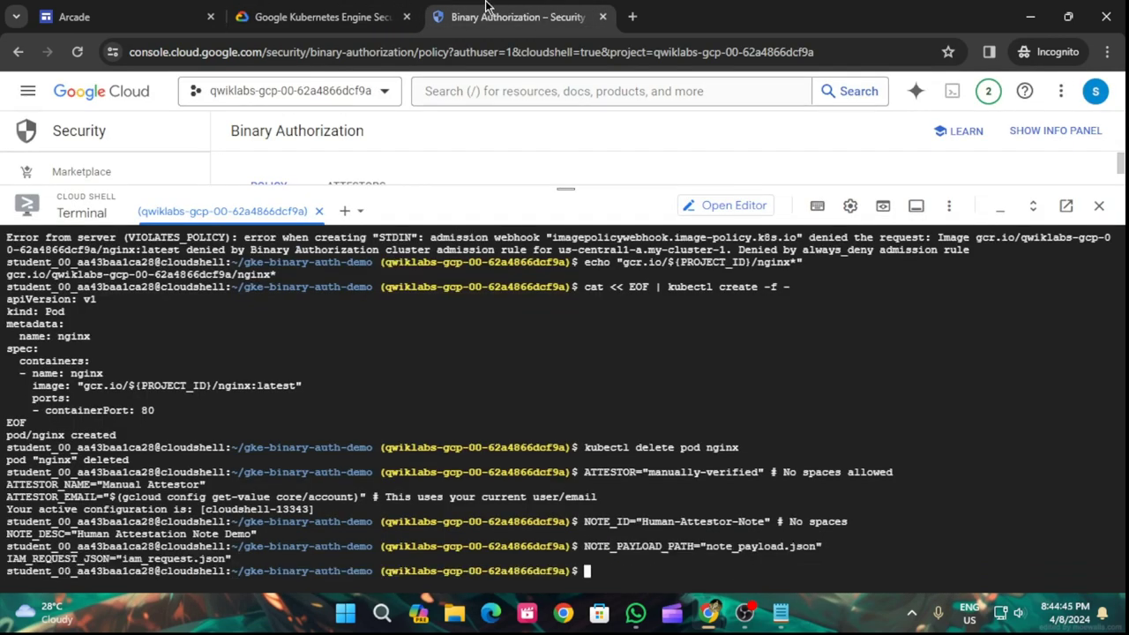
- Copy the command that creates the ATTESTATION note payload from the lab's attestation note section
click(350, 10)
scroll(594, 406, down, 2)
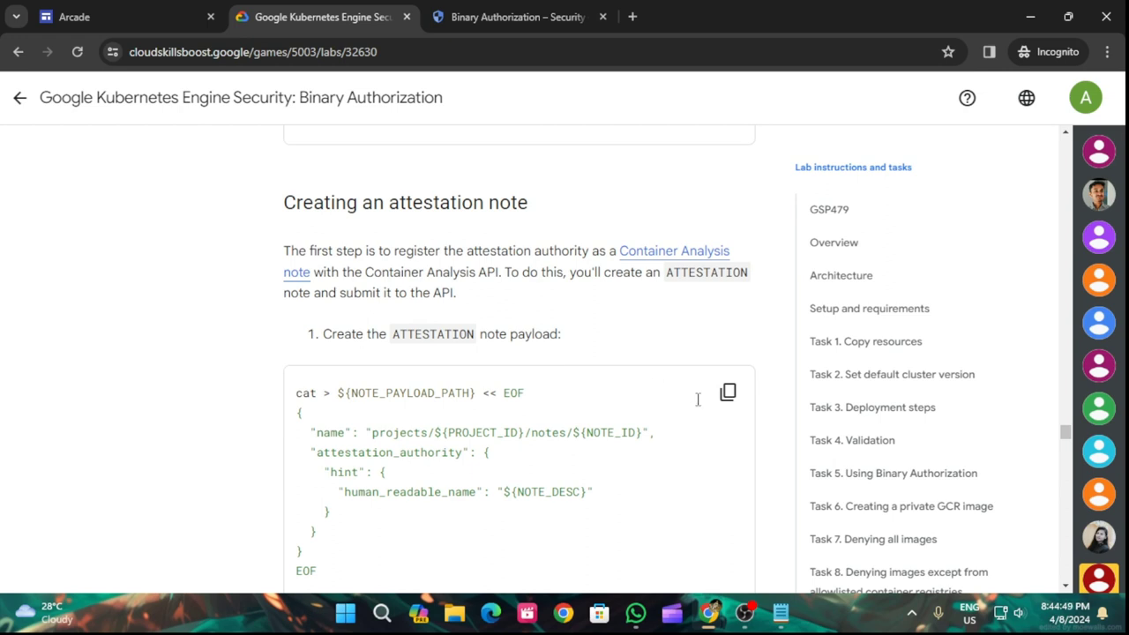
scroll(700, 399, down, 1)
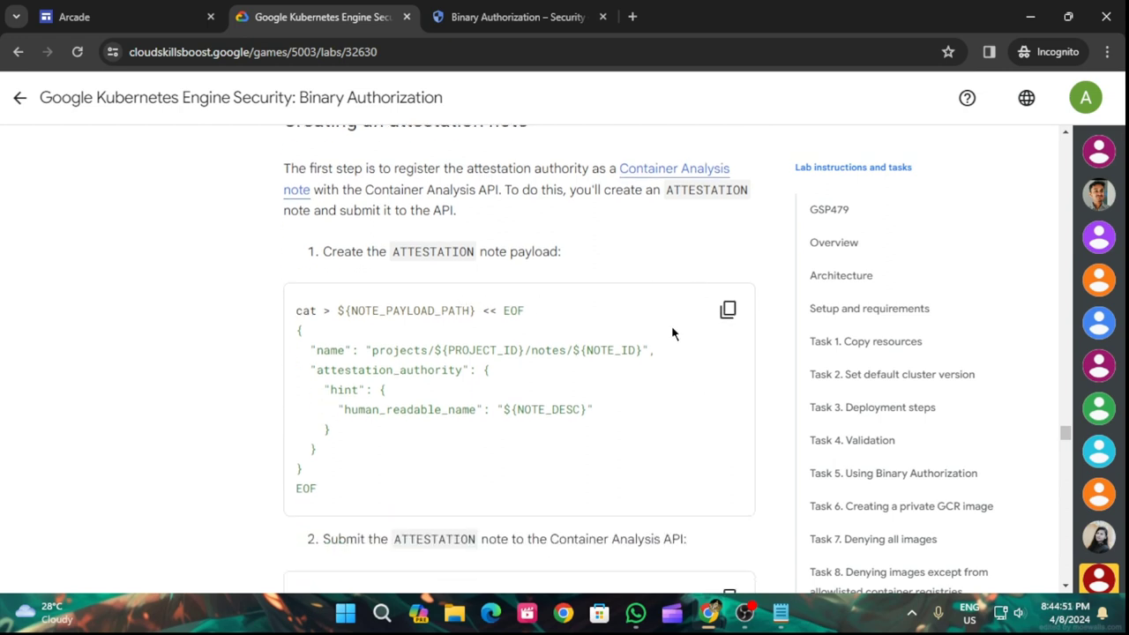
click(727, 309)
scroll(648, 397, down, 2)
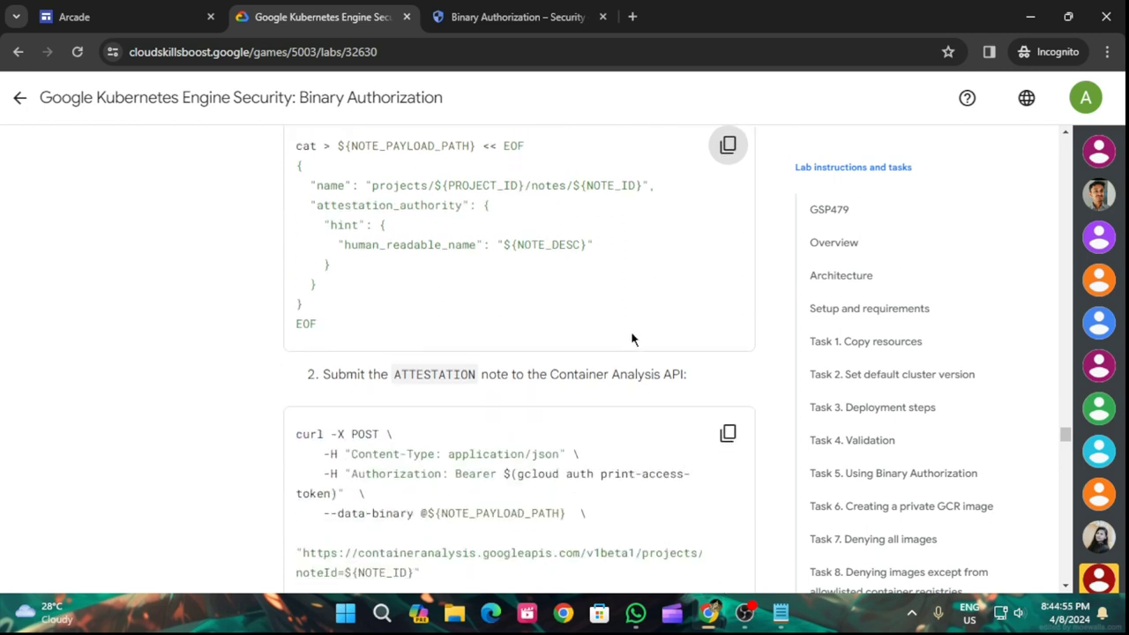
scroll(631, 338, up, 3)
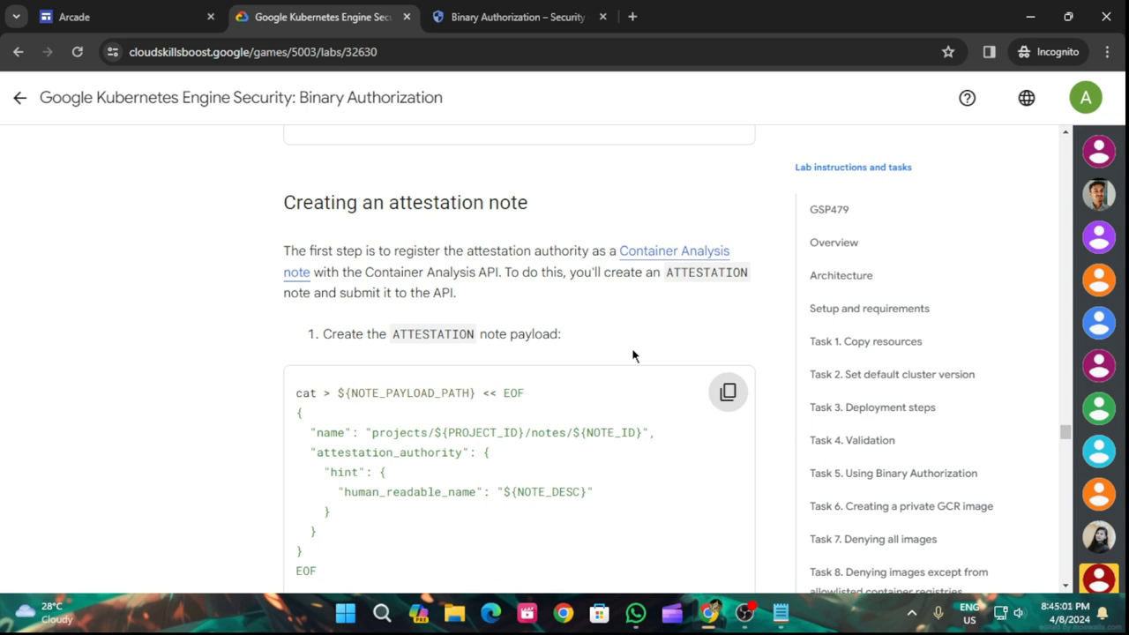
- Look at the linked documentation on Container Analysis notes, return to the lab instructions and close the documentation page
click(683, 252)
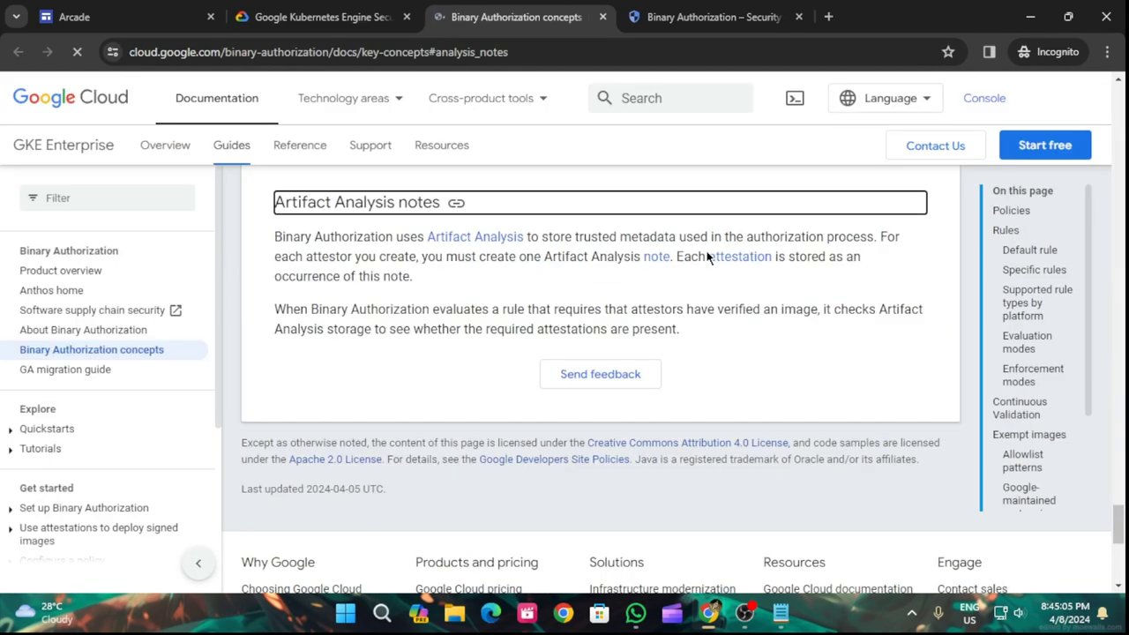
scroll(529, 358, down, 4)
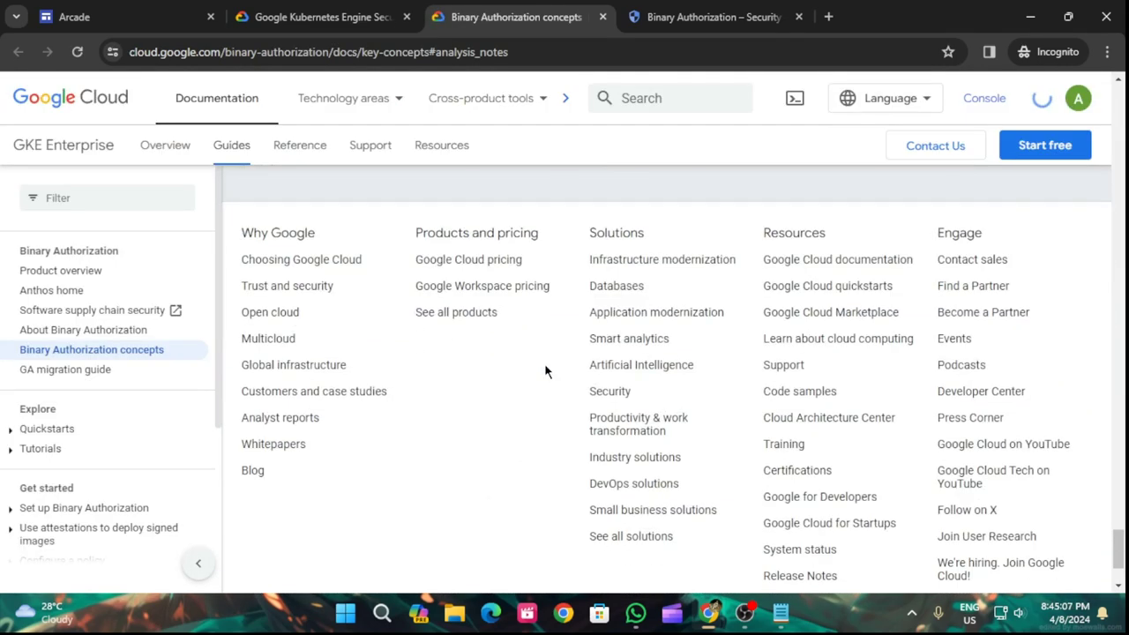
click(325, 12)
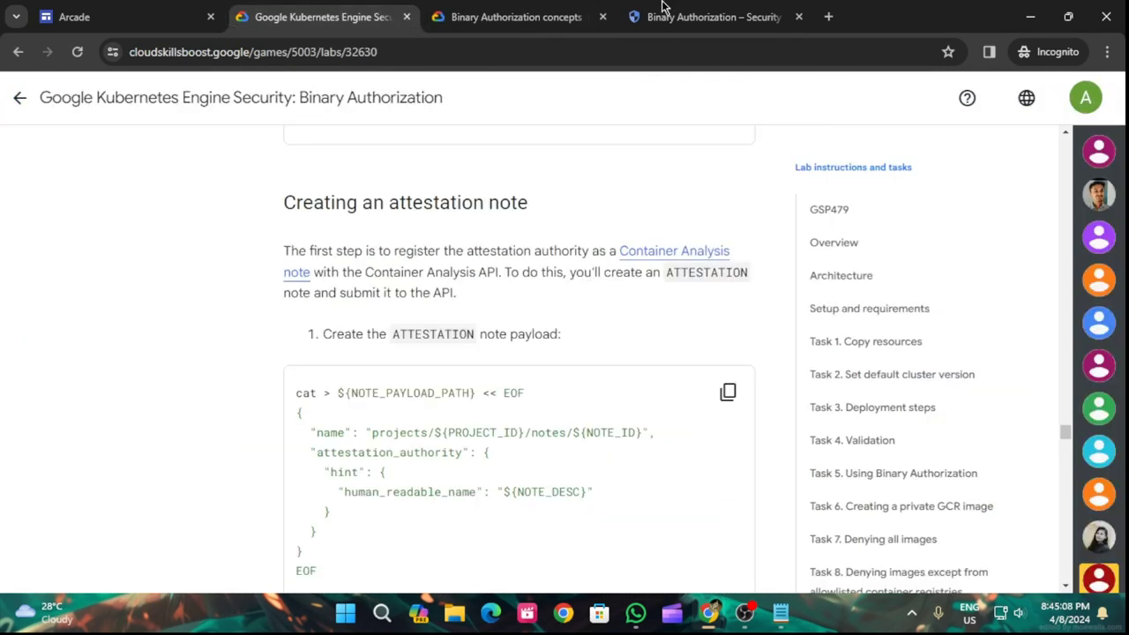
click(602, 17)
- Create the ATTESTATION note payload by running the lab's cat > ${NOTE_PAYLOAD_PATH} command in Cloud Shell
click(727, 391)
click(573, 16)
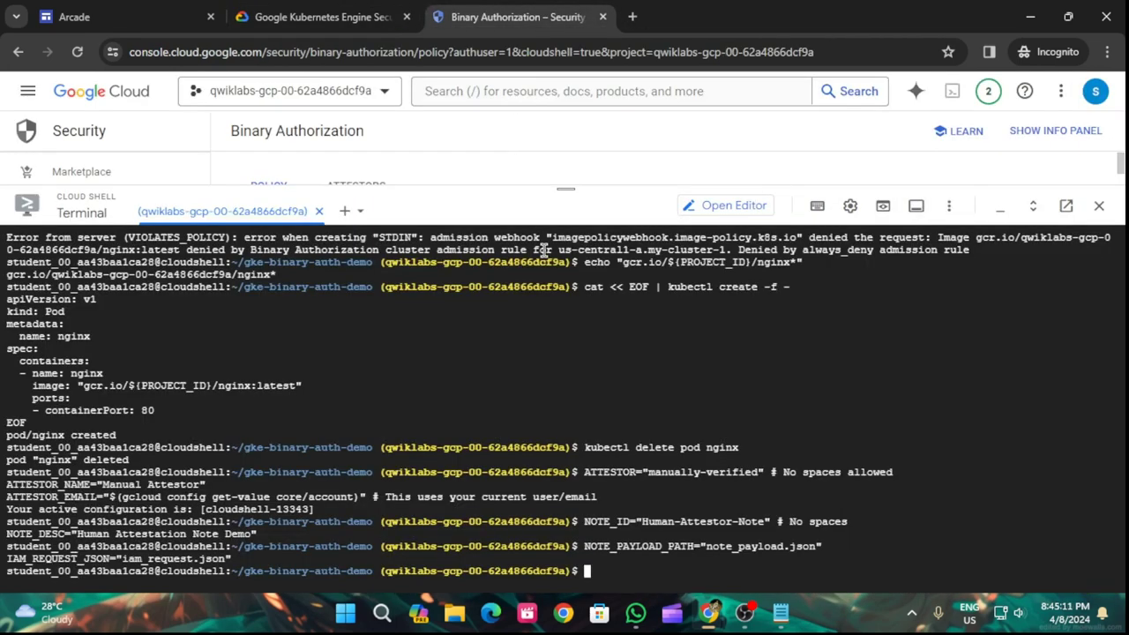
key(ctrl+v)
- Submit the ATTESTATION note to the Container Analysis API by running the lab's curl -X POST command in Cloud Shell
click(325, 17)
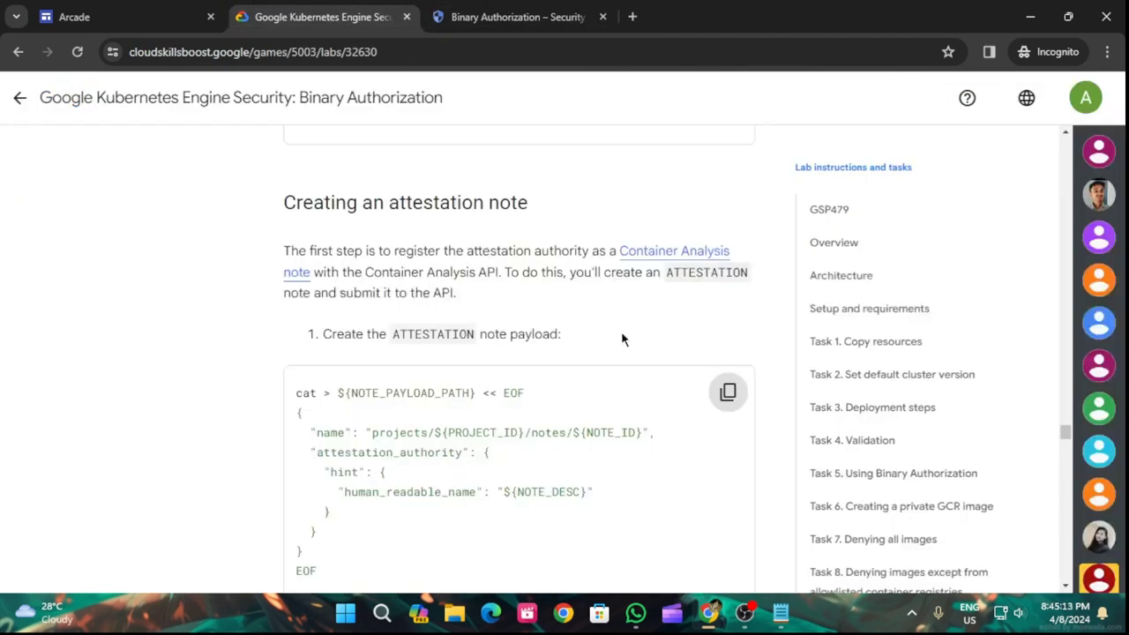
scroll(666, 402, down, 3)
scroll(670, 388, down, 3)
click(726, 267)
click(494, 7)
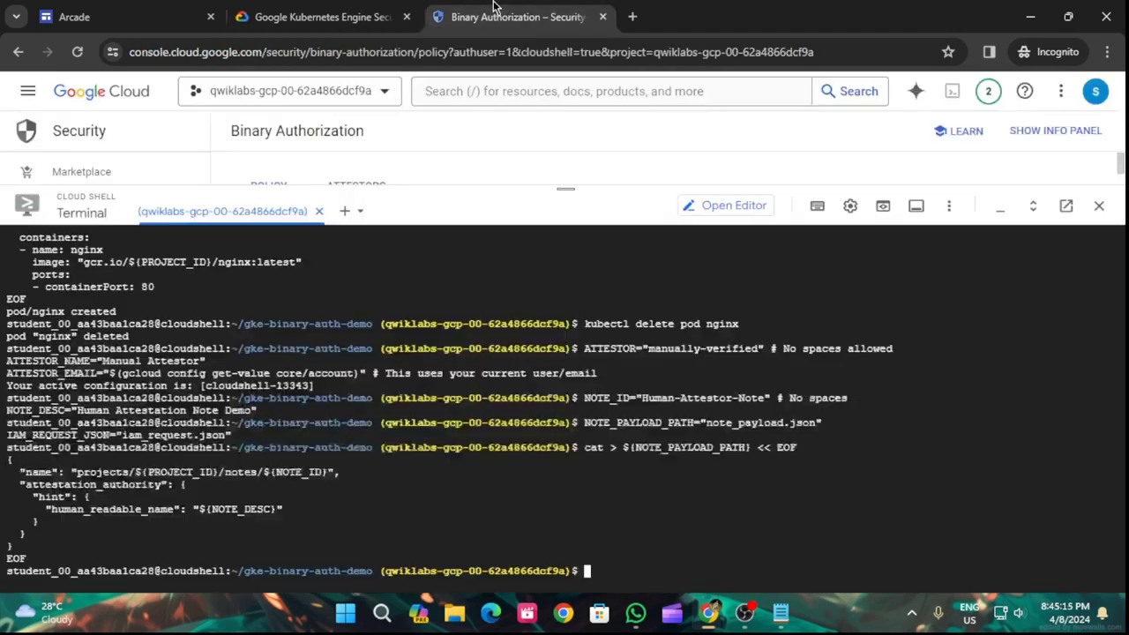
key(ctrl+v)
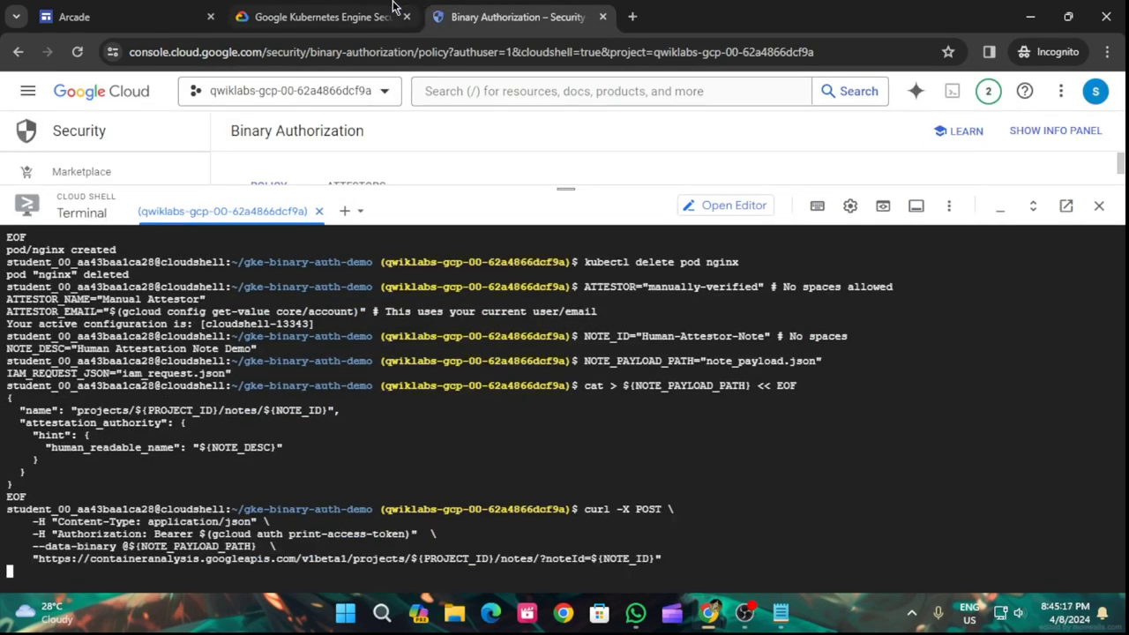
- List the created attestation note by running the lab's curl -H authorization command for ${NOTE_ID} in Cloud Shell
click(325, 12)
scroll(670, 414, down, 3)
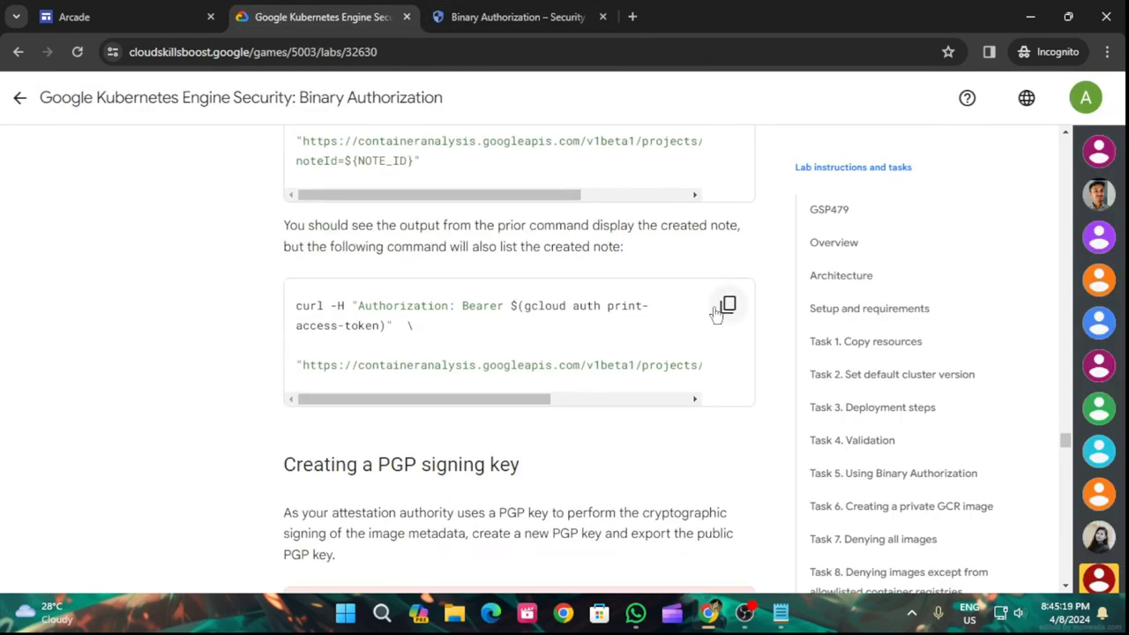
click(726, 305)
click(539, 11)
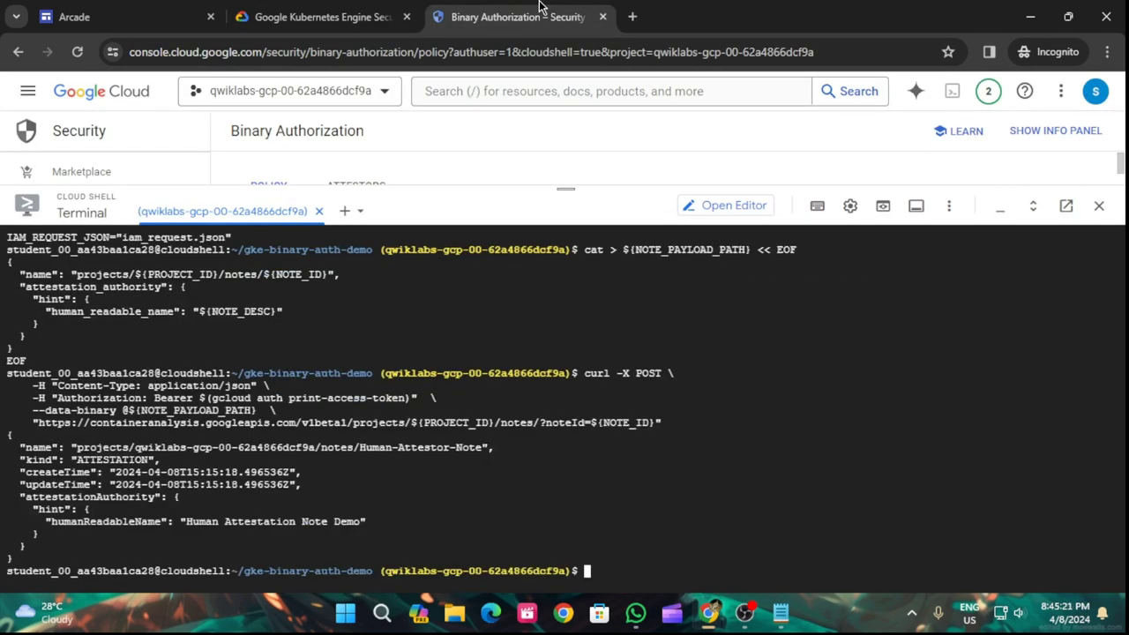
key(ctrl+v)
- Set the shell variable PGP_PUB_KEY="generated-key.pgp" in Cloud Shell, using the lab's PGP signing key section
click(346, 12)
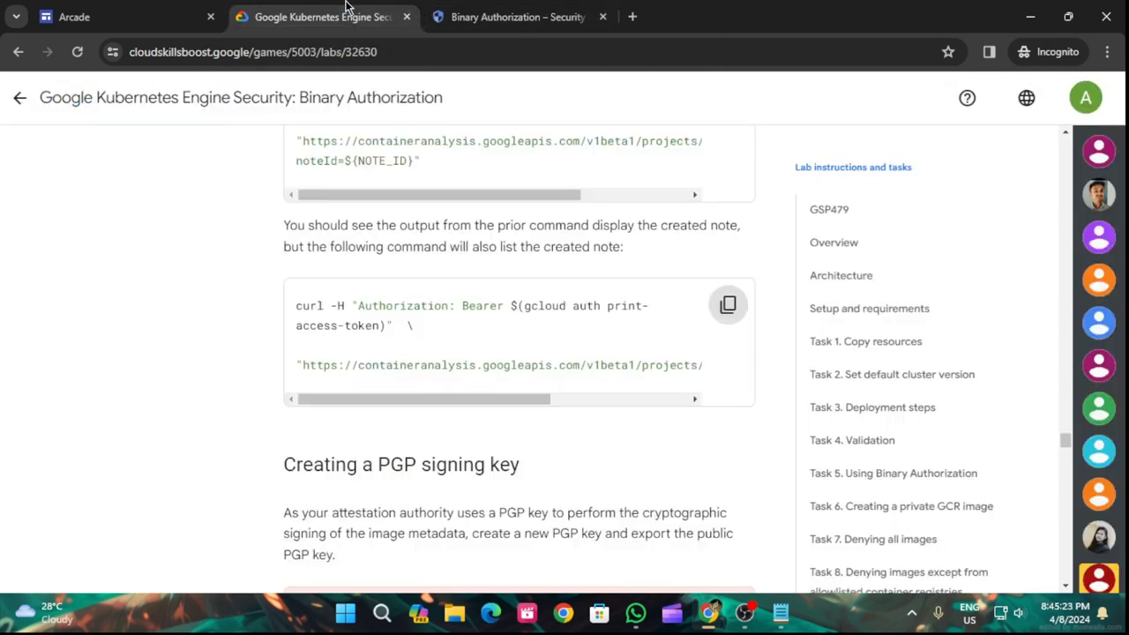
scroll(569, 265, down, 5)
scroll(569, 282, up, 3)
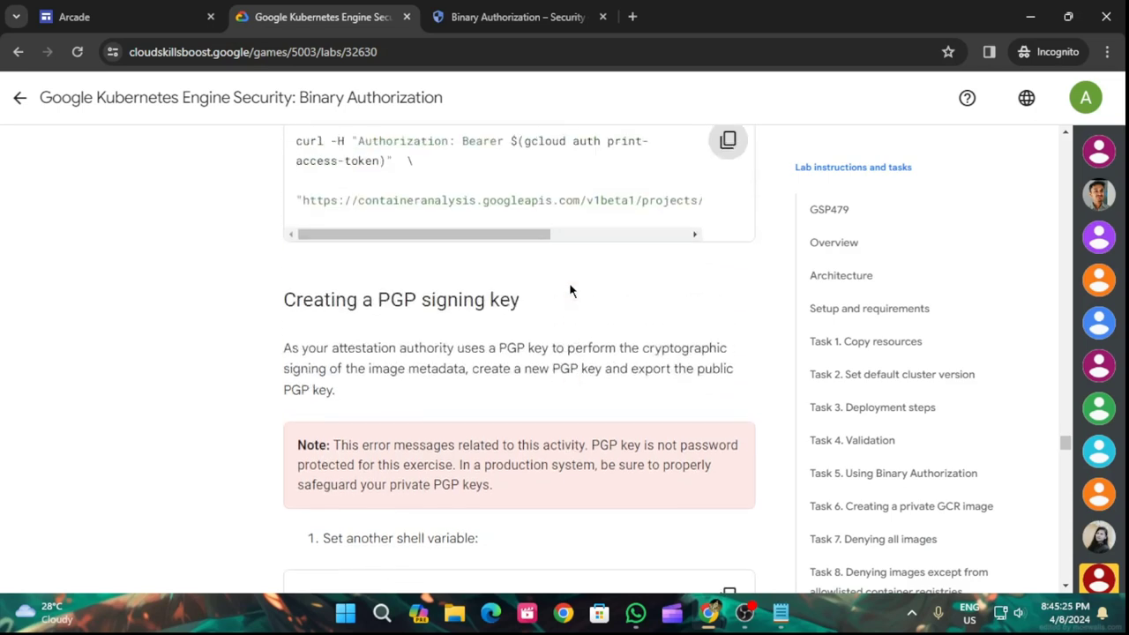
scroll(568, 282, down, 3)
scroll(570, 291, down, 1)
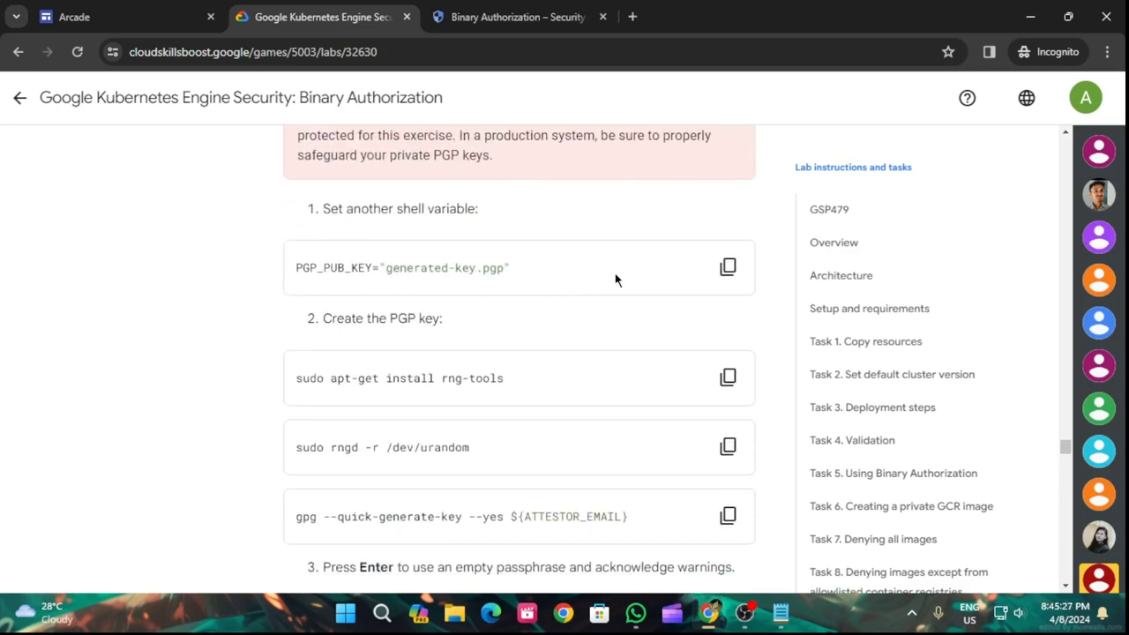
click(728, 268)
click(498, 7)
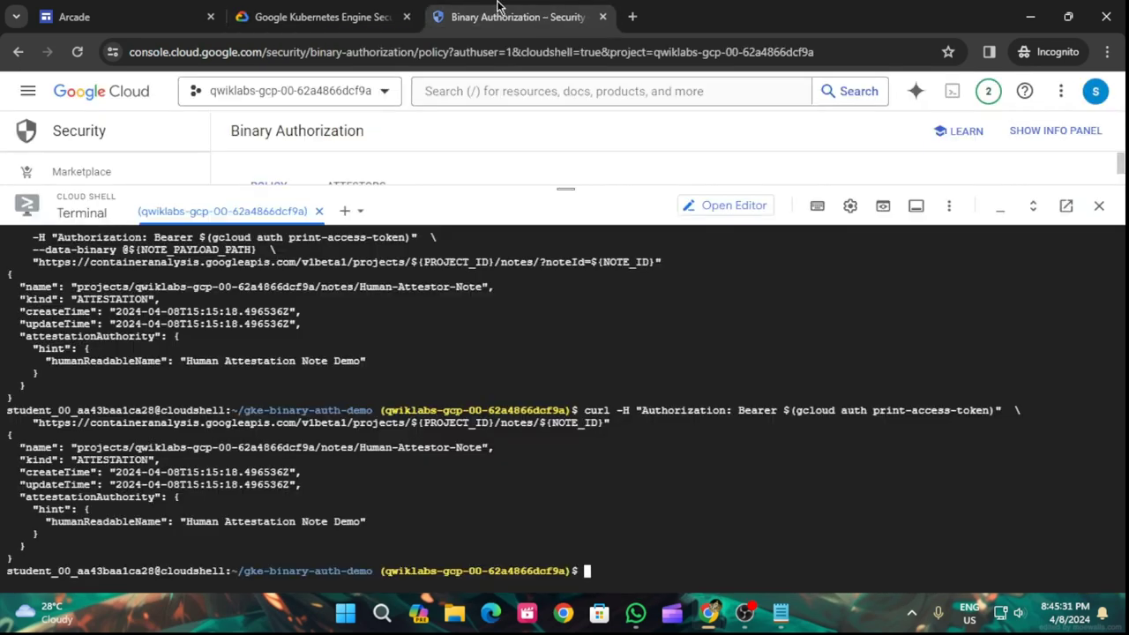
key(ctrl+v)
key(Return)
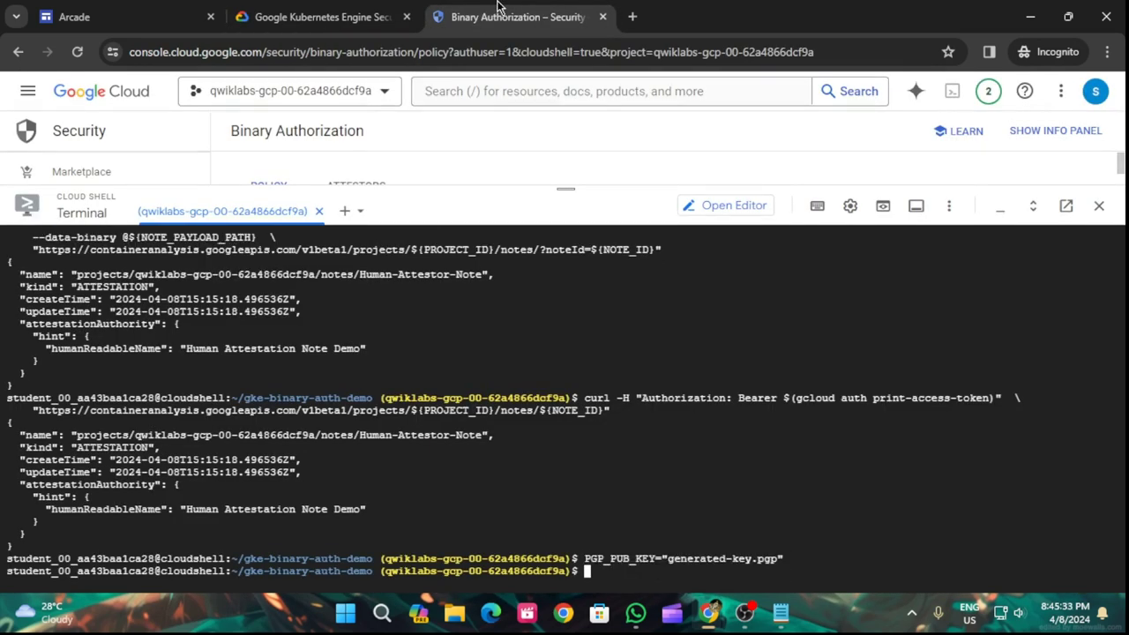
- Start installing rng-tools in Cloud Shell with the lab's sudo apt-get install rng-tools command
click(289, 8)
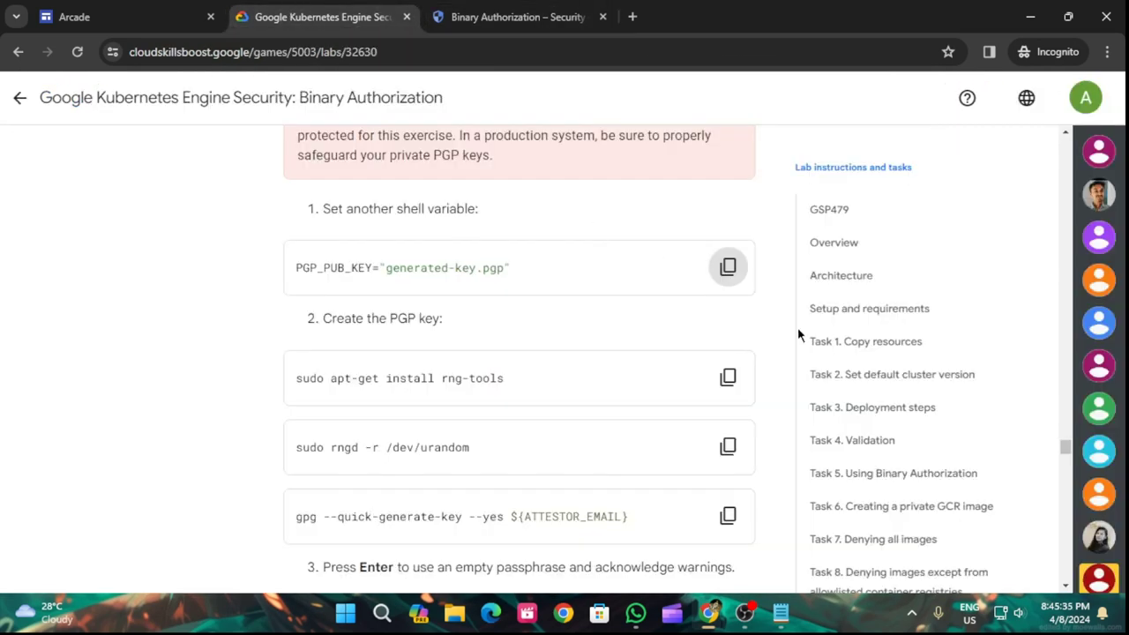
click(729, 382)
click(491, 7)
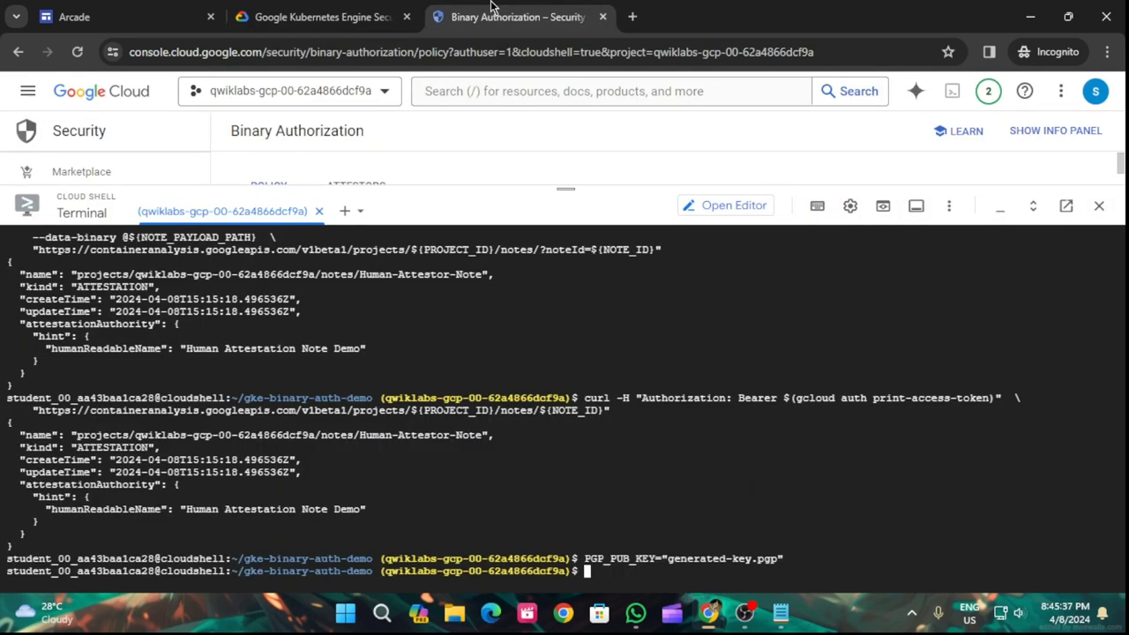
key(ctrl+v)
key(Return)
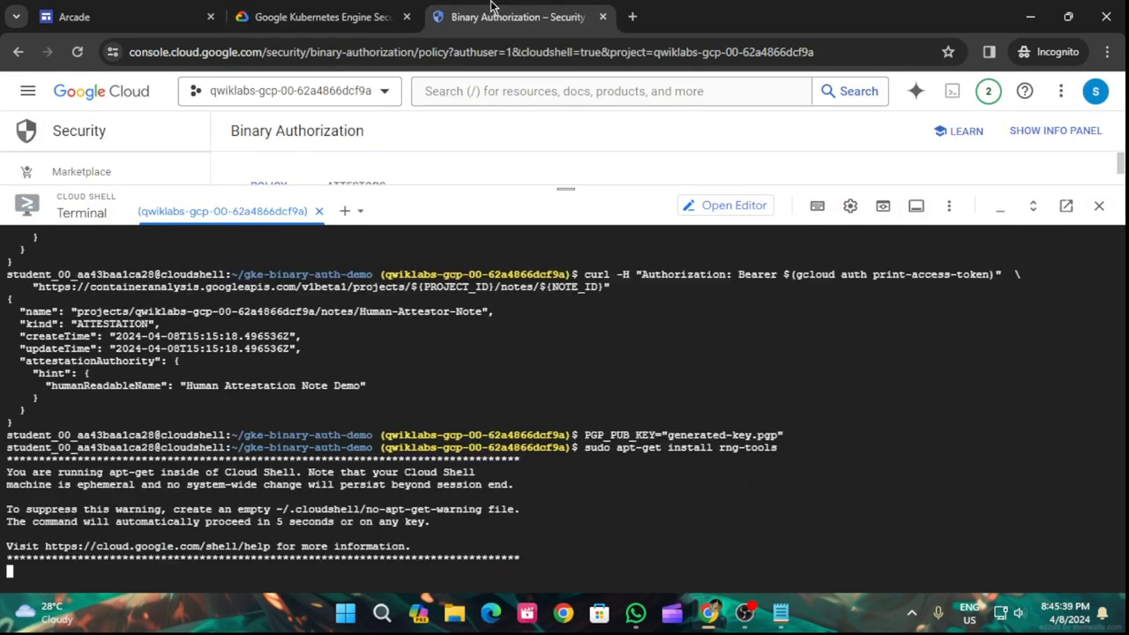
- Accept the prompt to continue the rng-tools package installation in Cloud Shell
click(335, 9)
scroll(582, 406, down, 2)
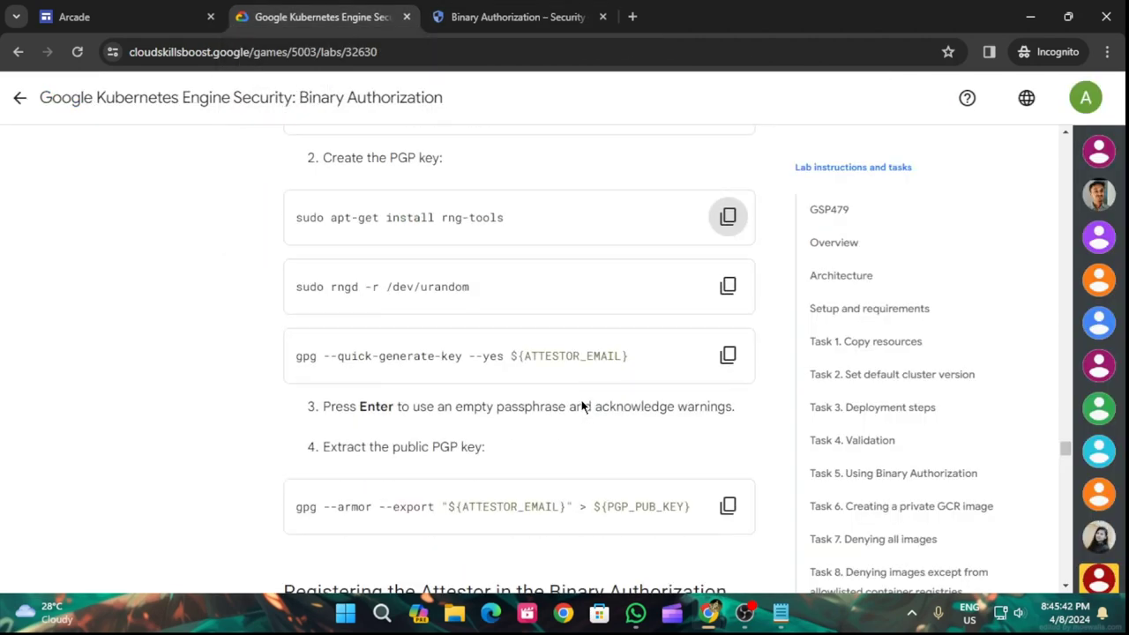
click(728, 285)
click(489, 10)
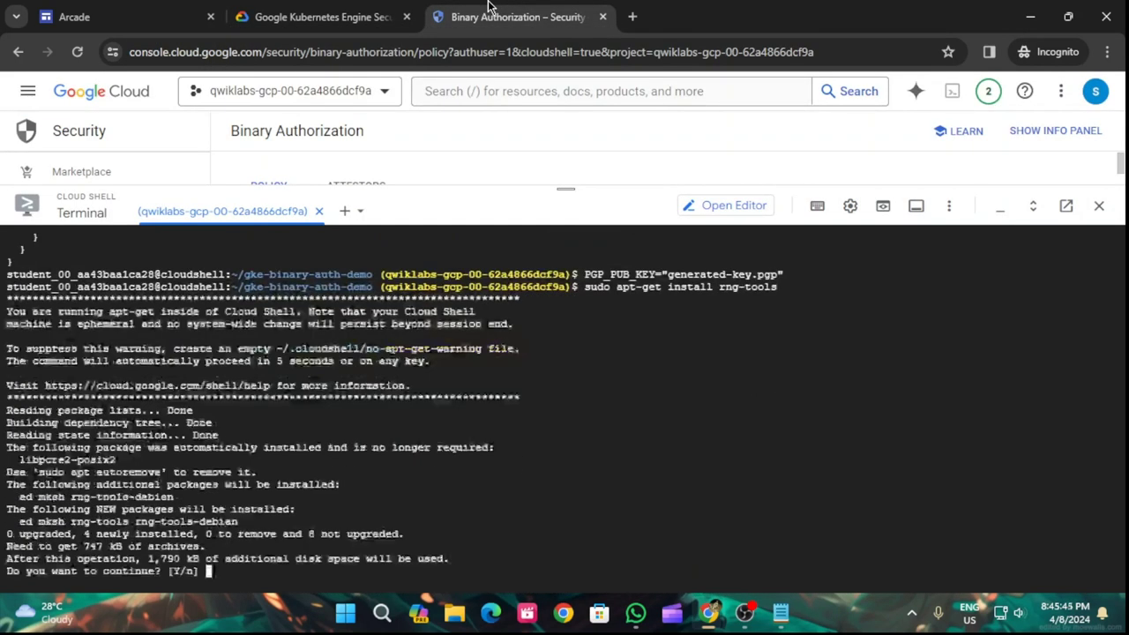
click(335, 9)
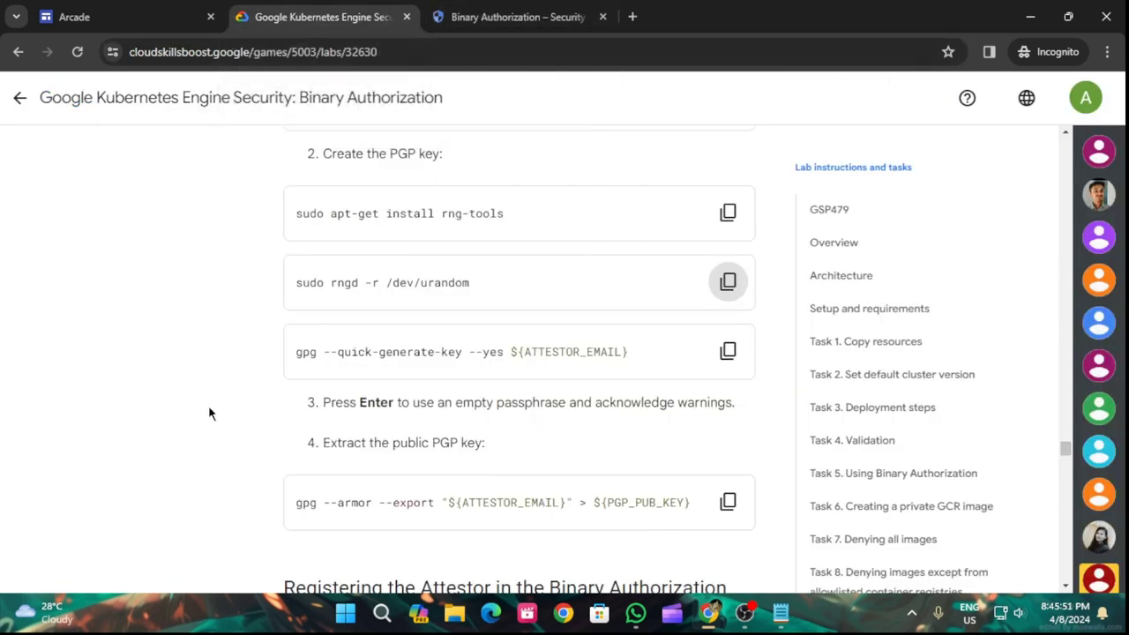
click(494, 7)
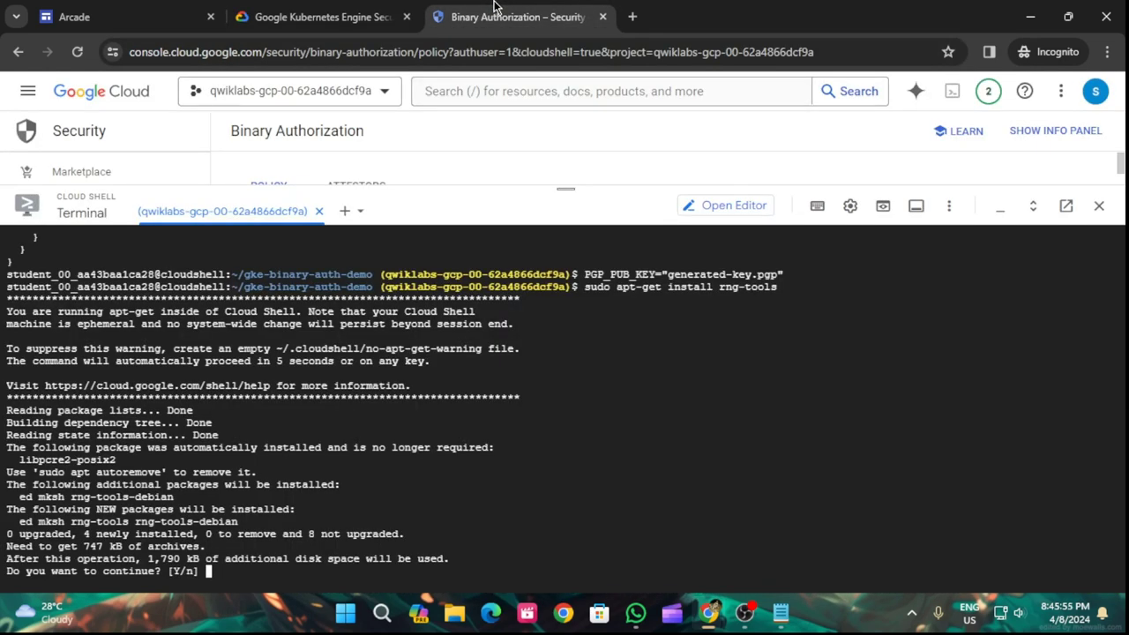
key(Return)
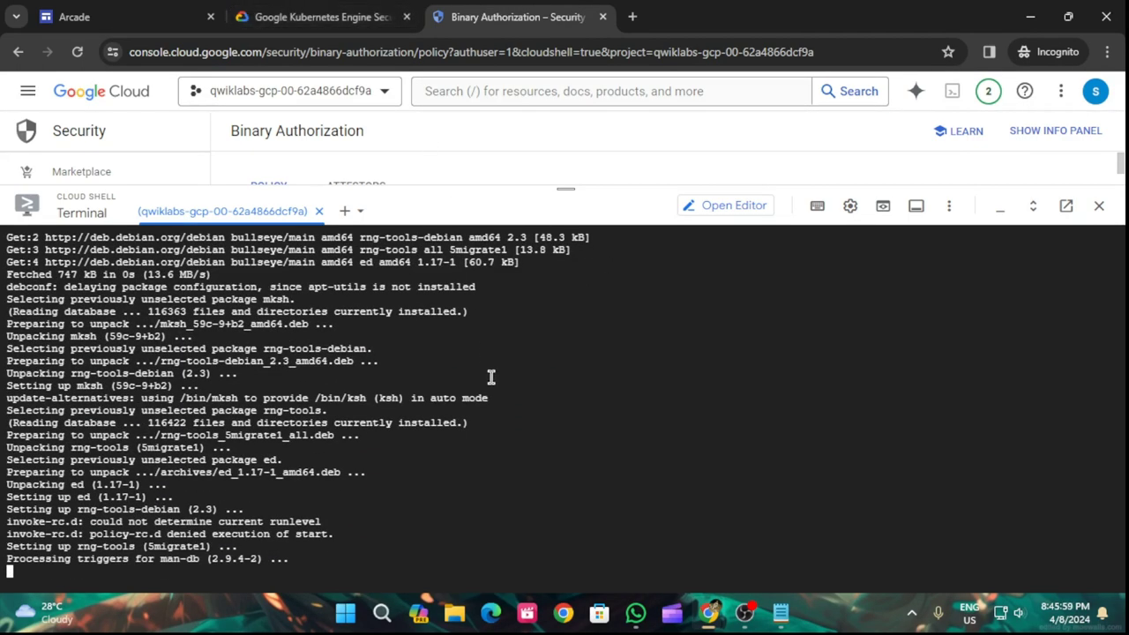
scroll(491, 377, up, 10)
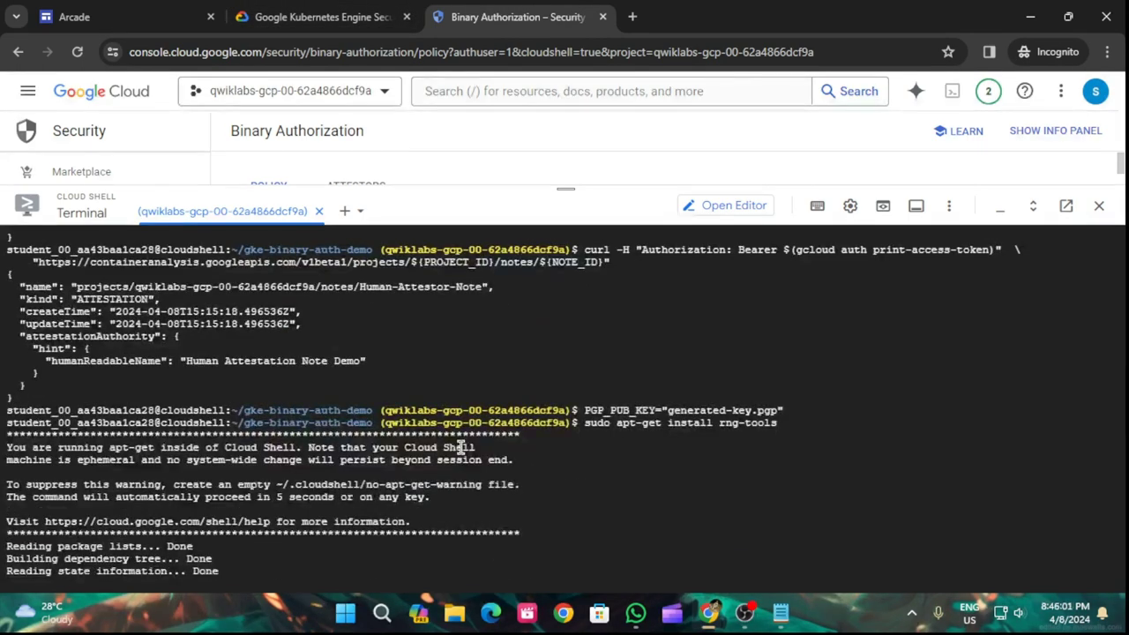
scroll(464, 423, down, 10)
- Run the lab's sudo rngd -r /dev/urandom command in Cloud Shell
click(275, 11)
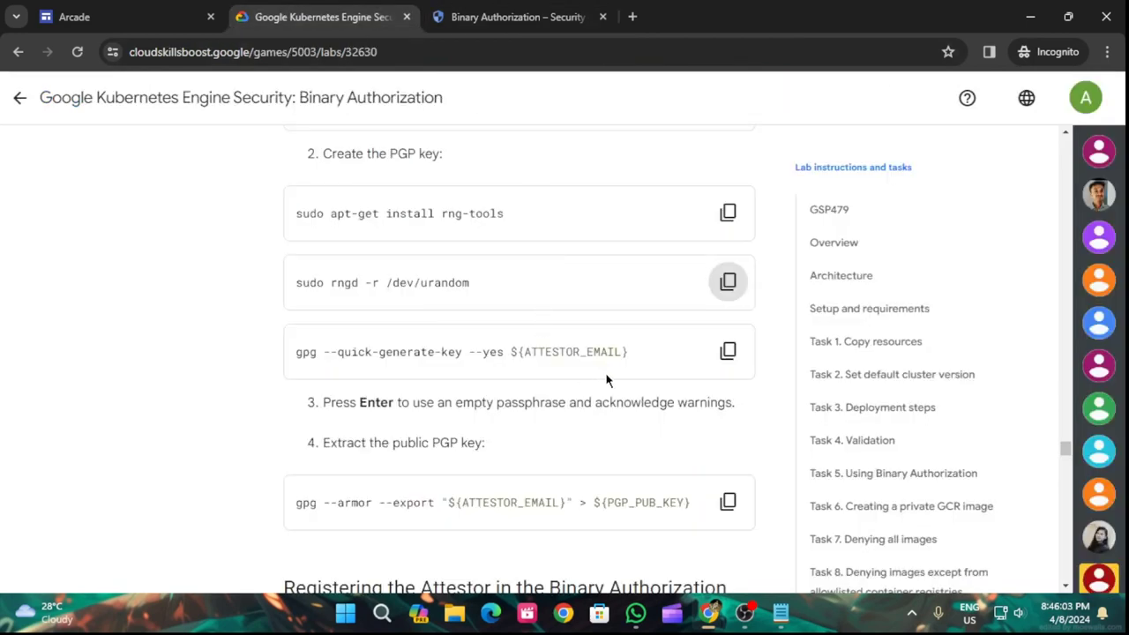
click(728, 283)
click(517, 17)
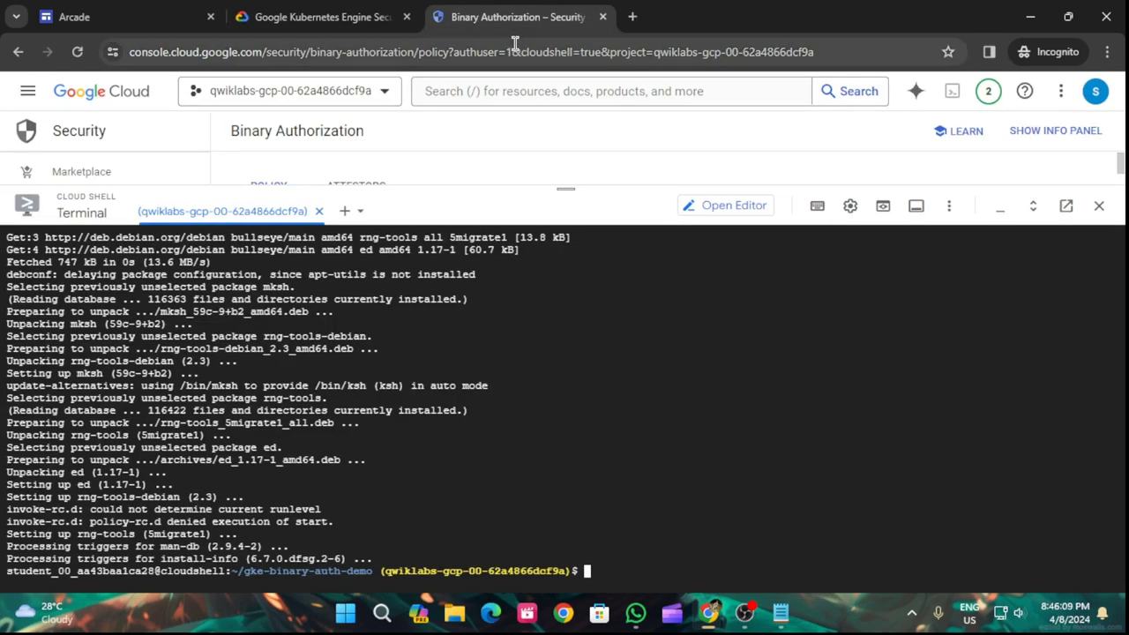
key(ctrl+v)
key(Return)
- Start generating the PGP key with the lab's gpg --quick-generate-key --yes ${ATTESTOR_EMAIL} command and submit an empty passphrase
click(321, 17)
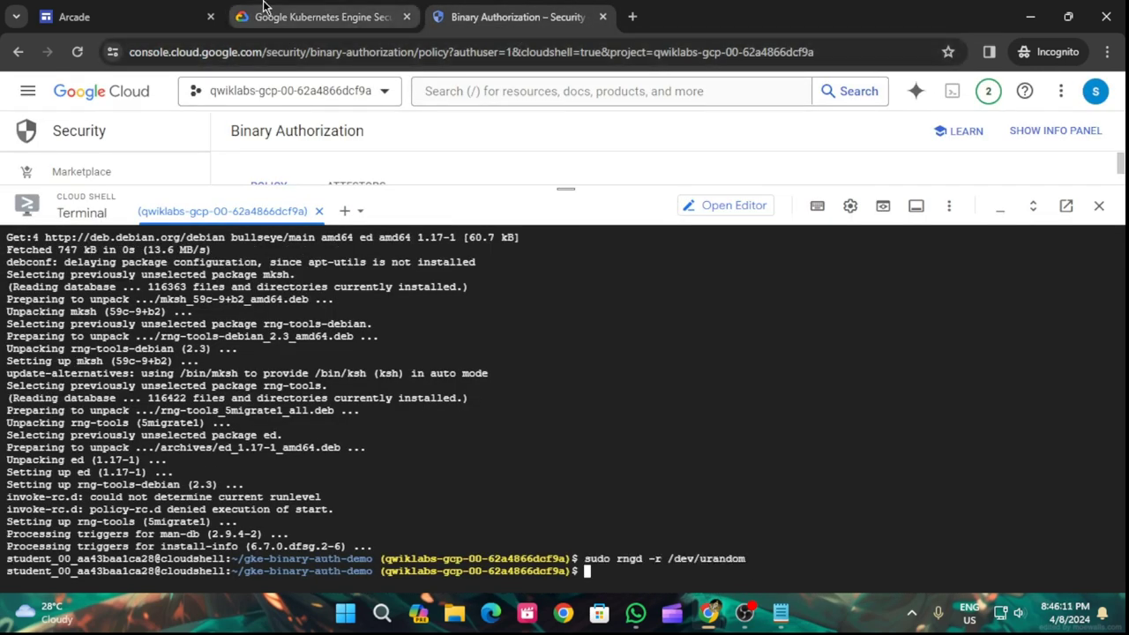
click(507, 16)
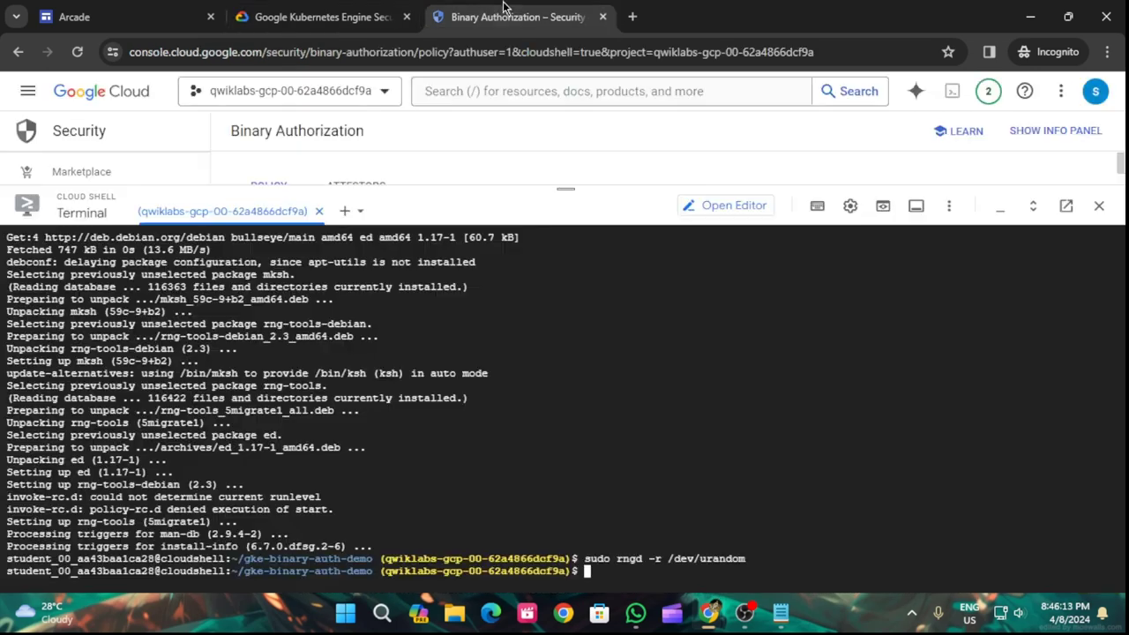
key(ctrl+v)
key(Return)
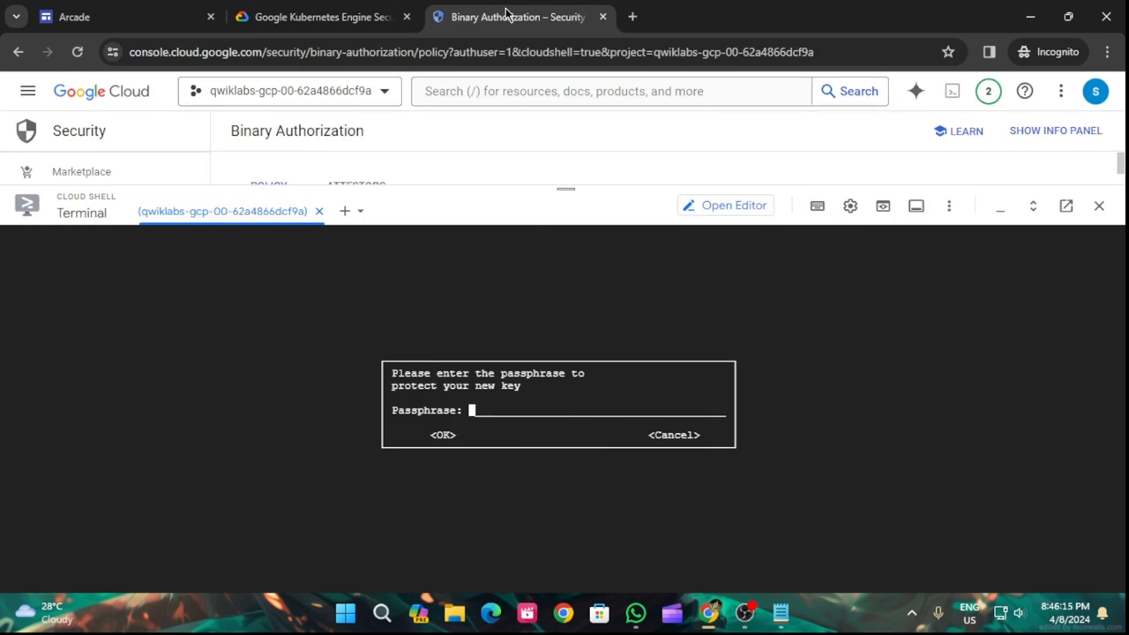
click(323, 15)
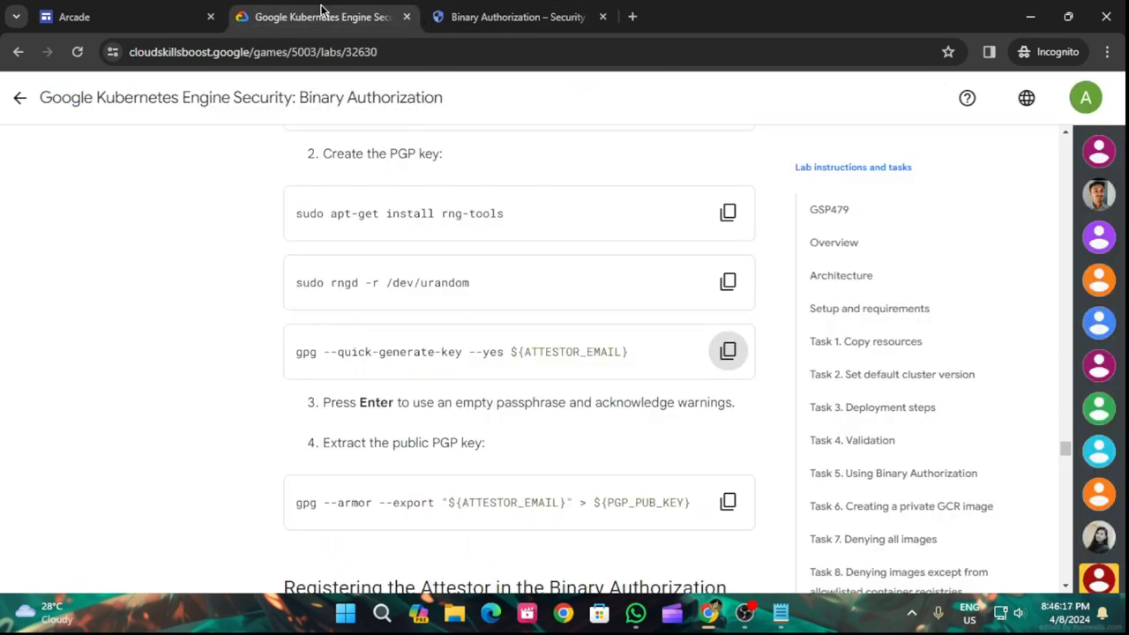
click(474, 7)
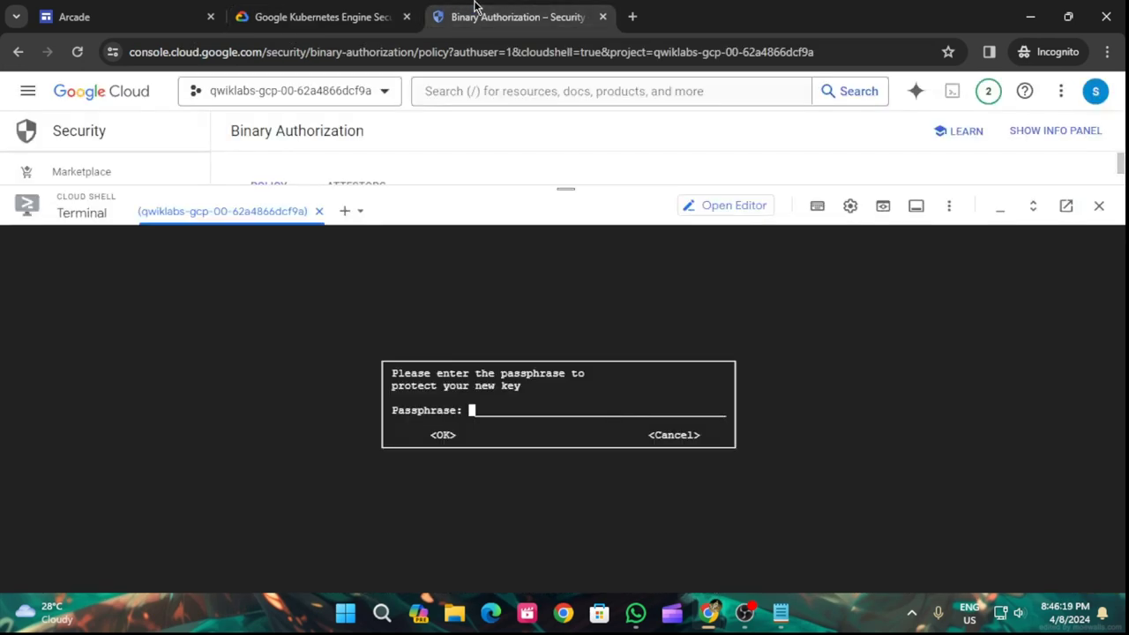
key(Return)
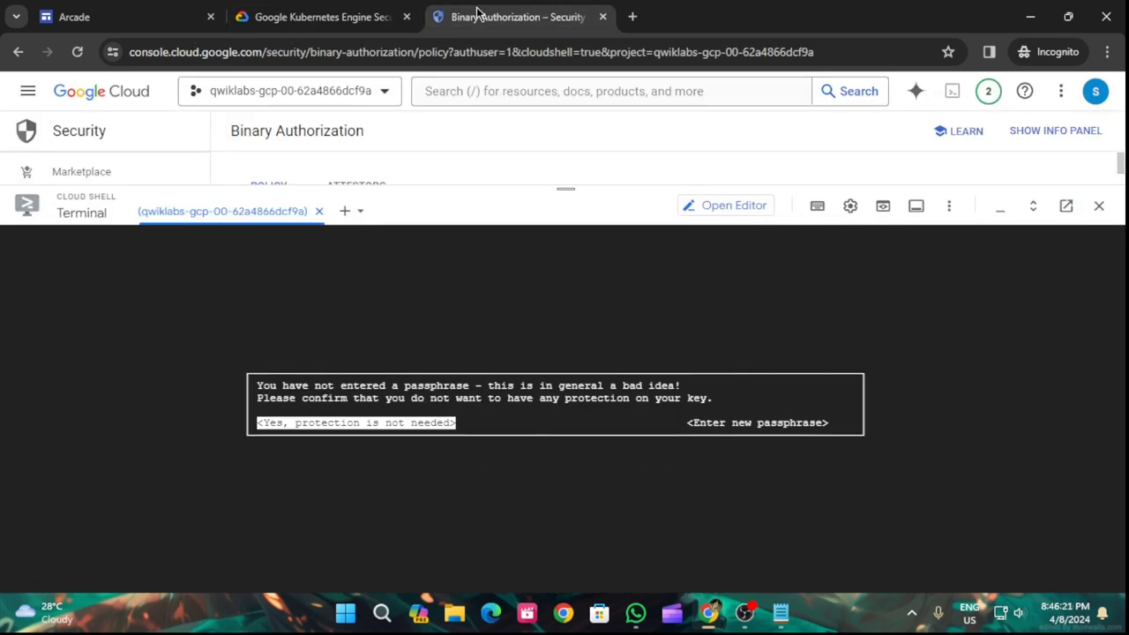
- Choose to enter a new passphrase for the PGP key and submit it empty again
click(357, 7)
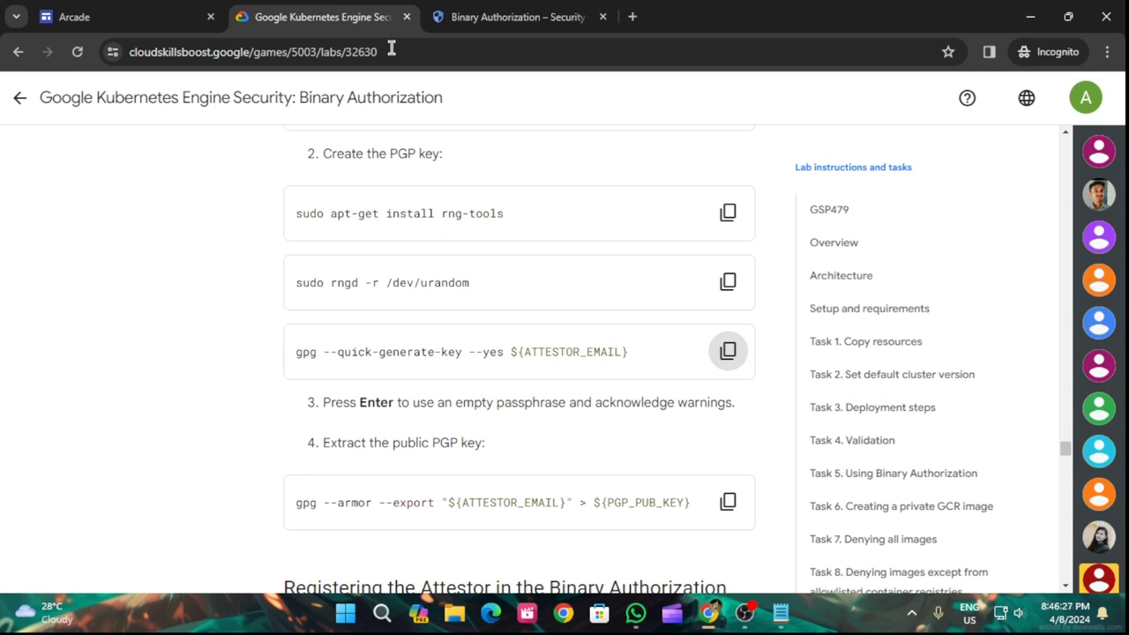
click(728, 502)
click(461, 9)
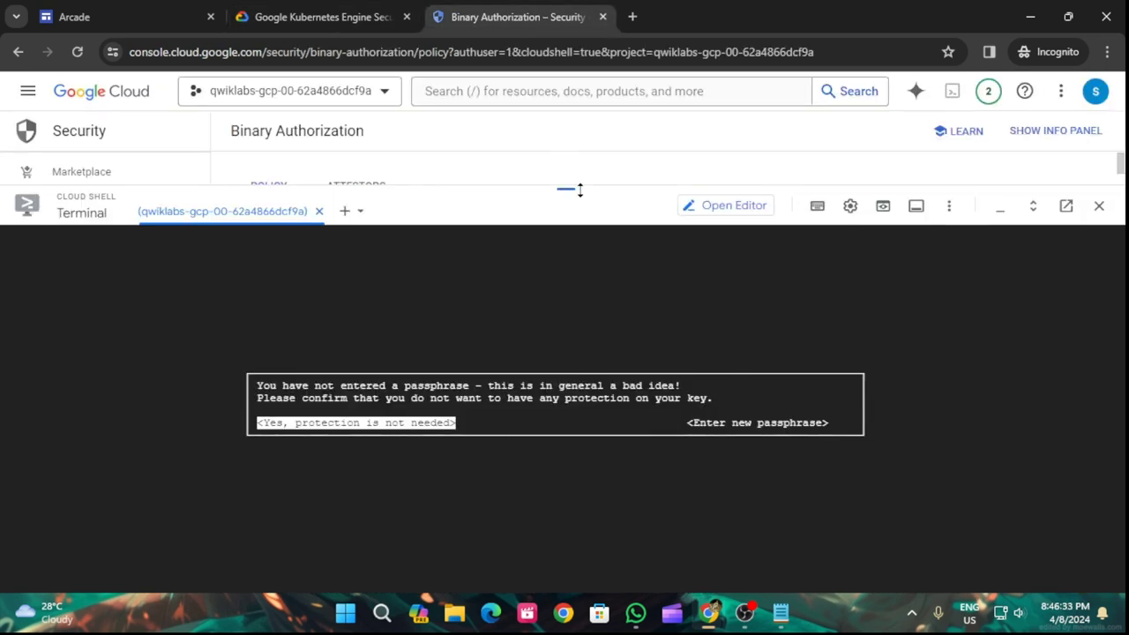
key(Tab)
key(Return)
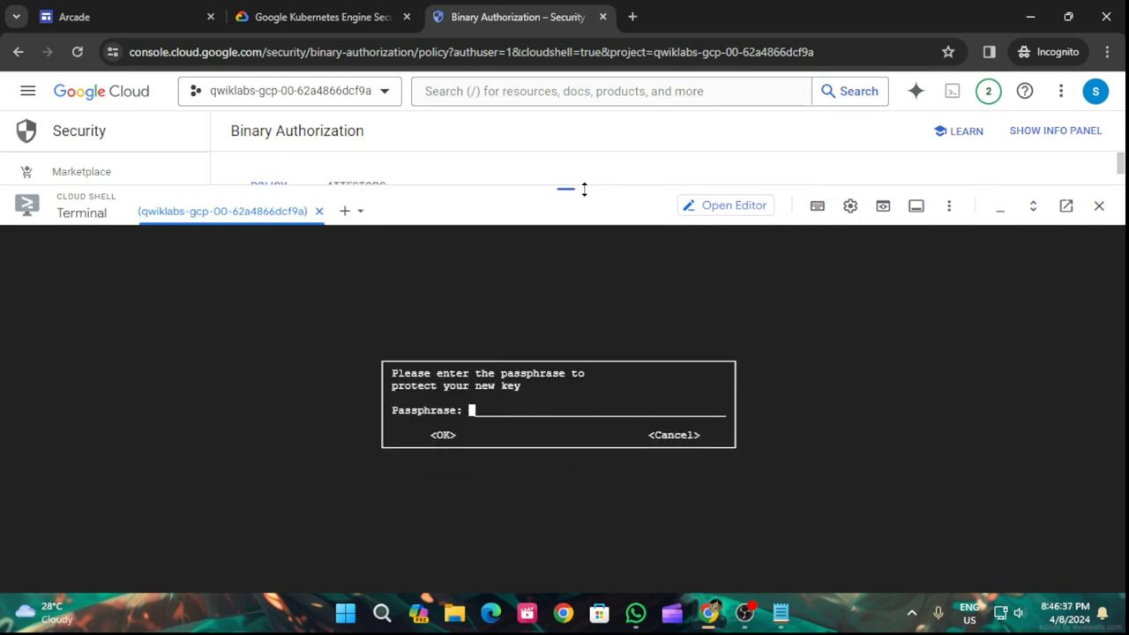
key(Return)
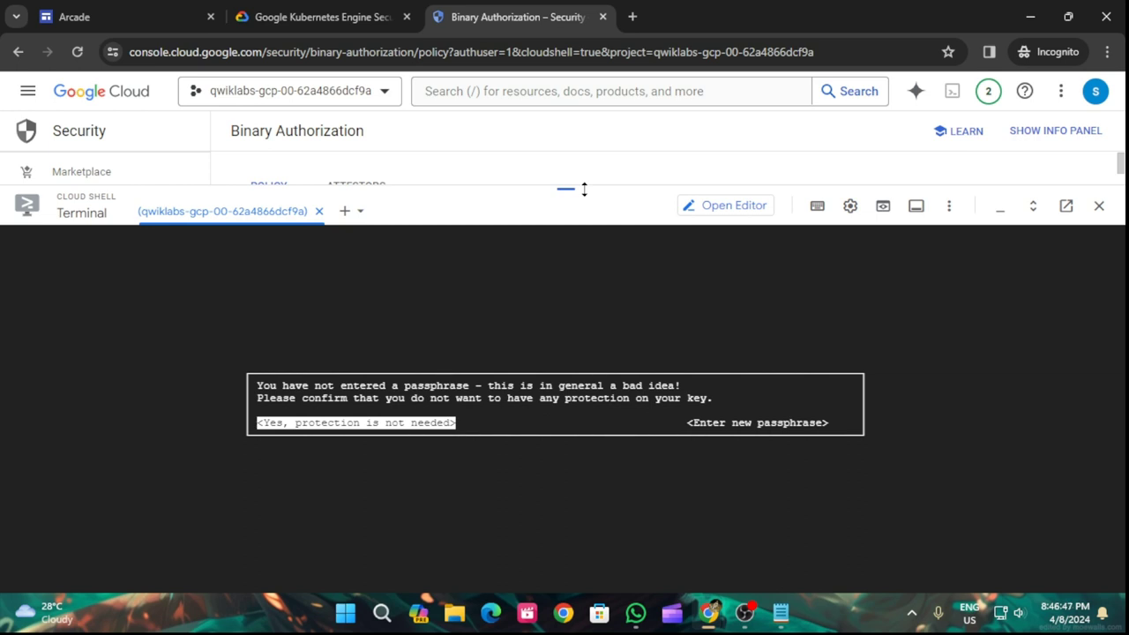
- Confirm that the key needs no protection and export the public key with gpg --armor --export "${ATTESTOR_EMAIL}" > ${PGP_PUB_KEY}
click(350, 17)
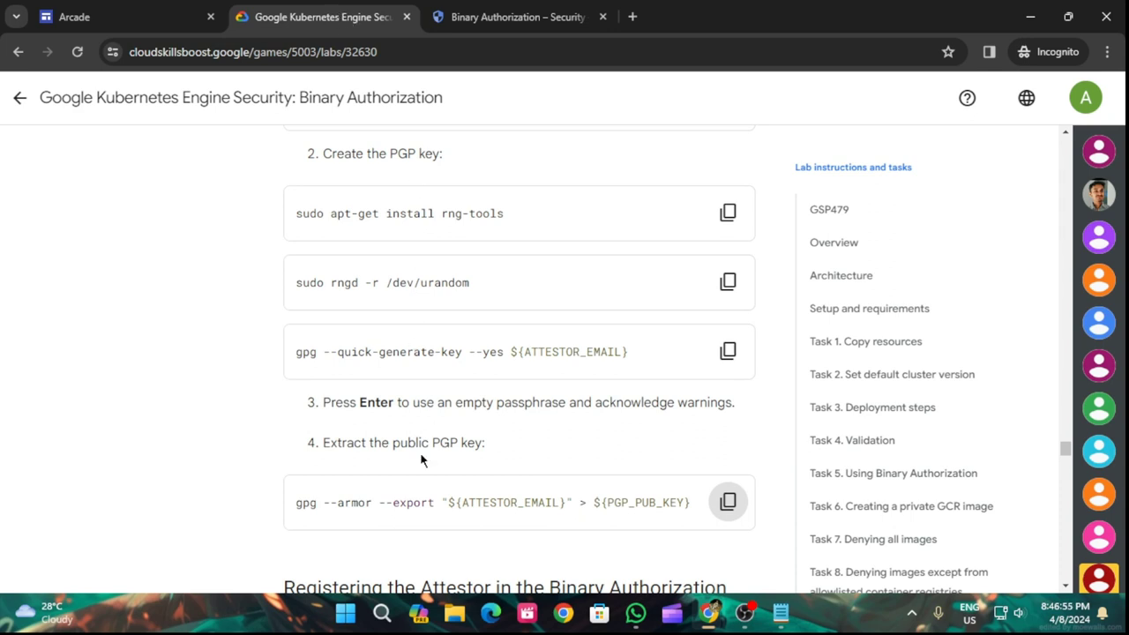
scroll(553, 416, down, 1)
click(732, 425)
click(560, 16)
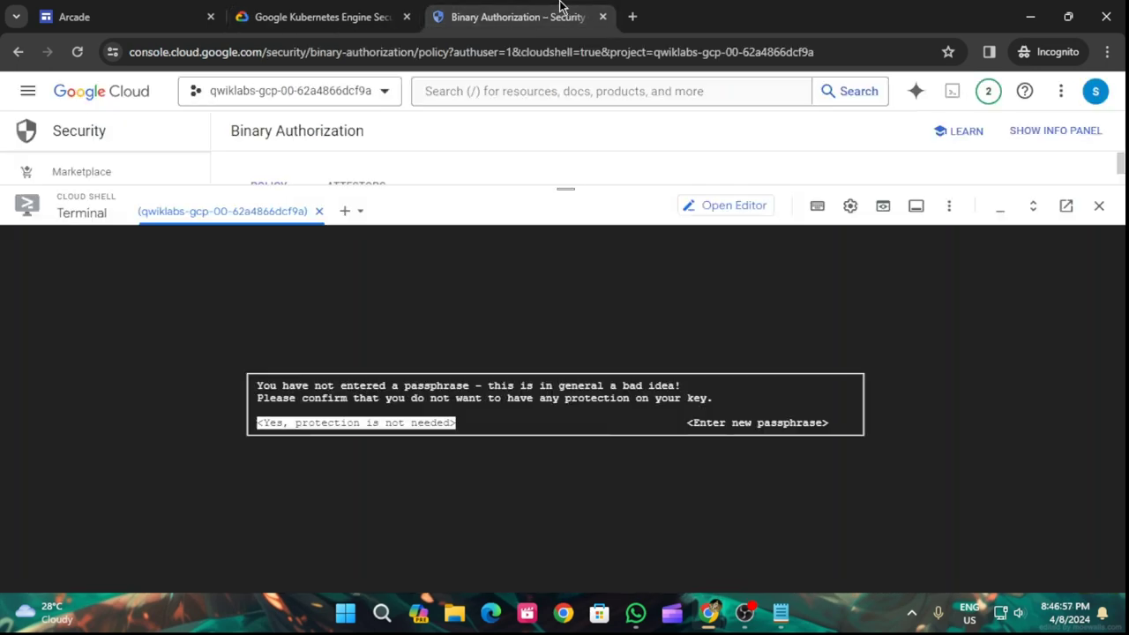
key(Return)
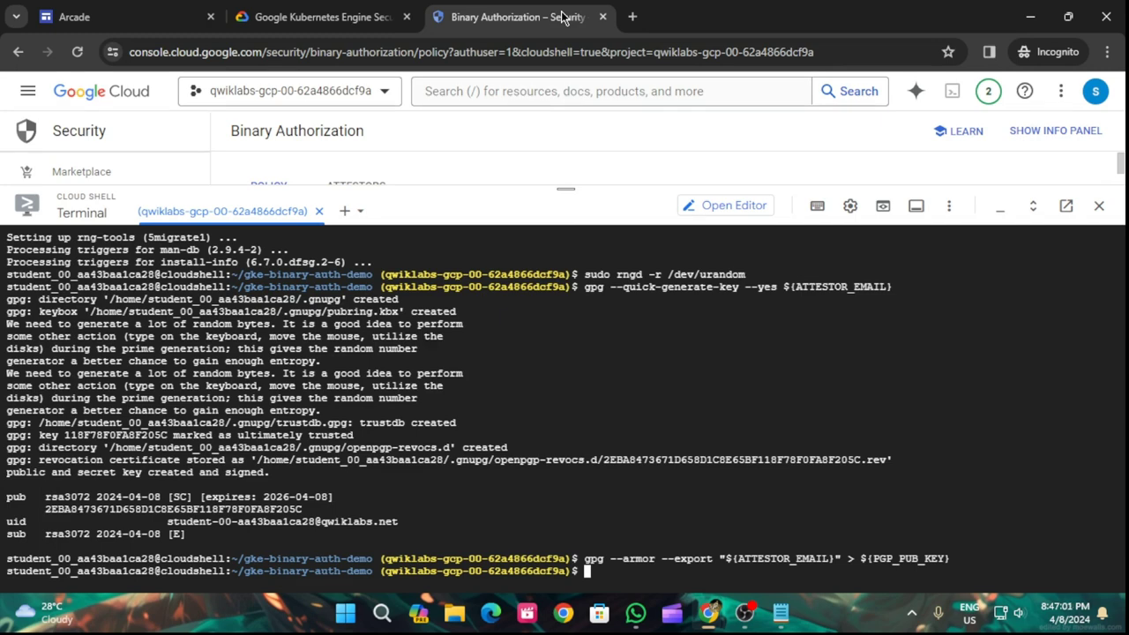
- Create the attestor in the Binary Authorization API by running the lab's gcloud beta container binauthz attestors create "${ATTESTOR}" command
click(370, 14)
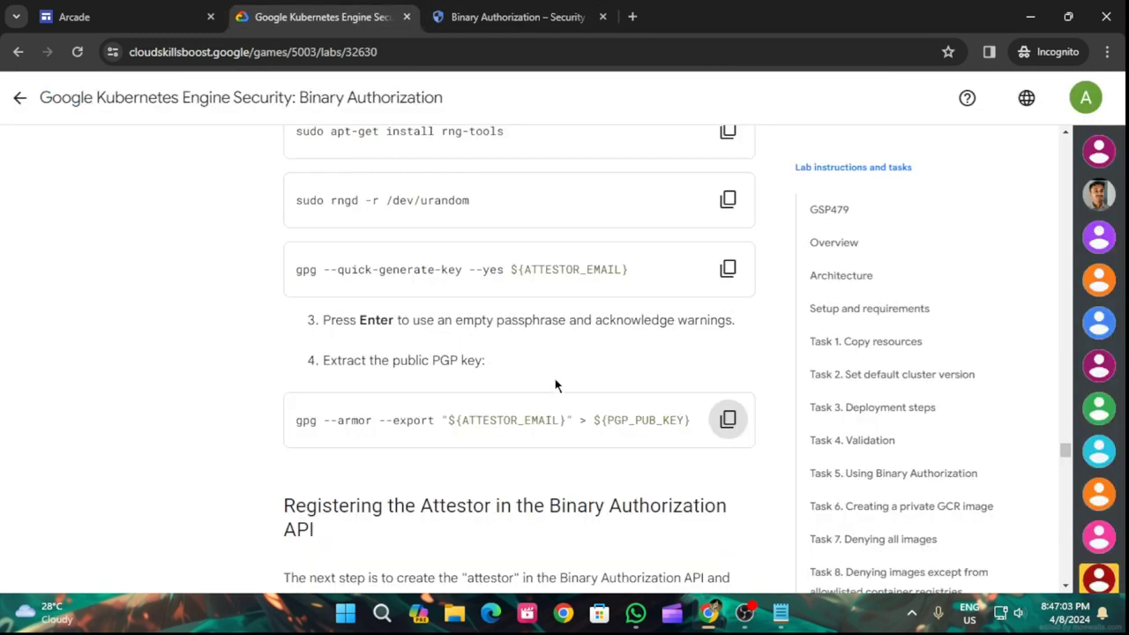
scroll(667, 466, down, 4)
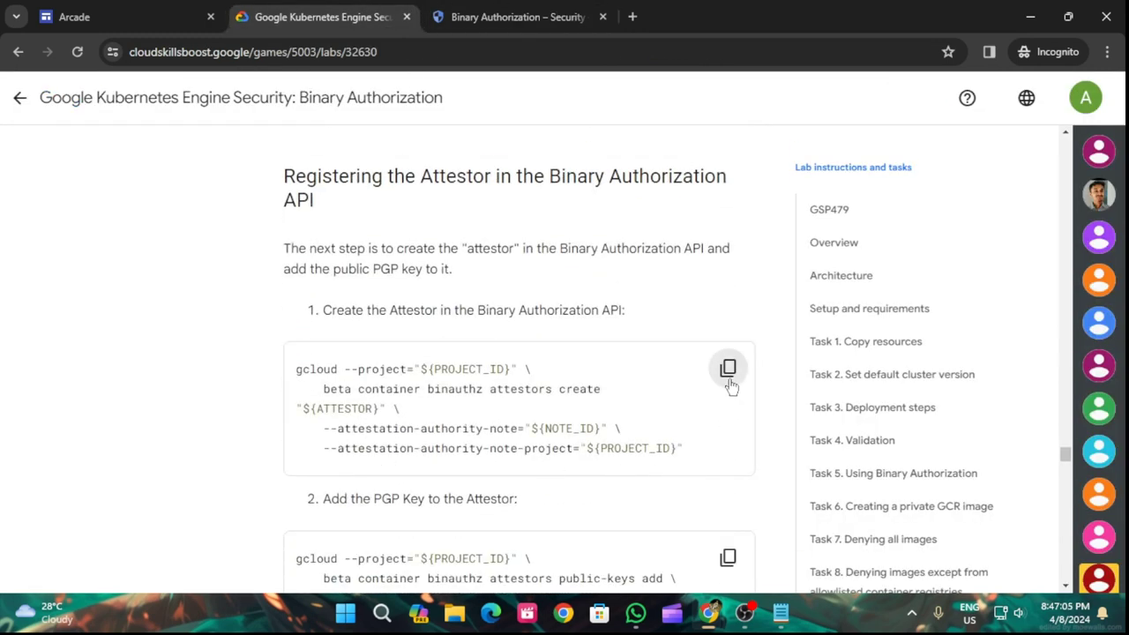
click(727, 370)
click(564, 18)
key(ctrl+v)
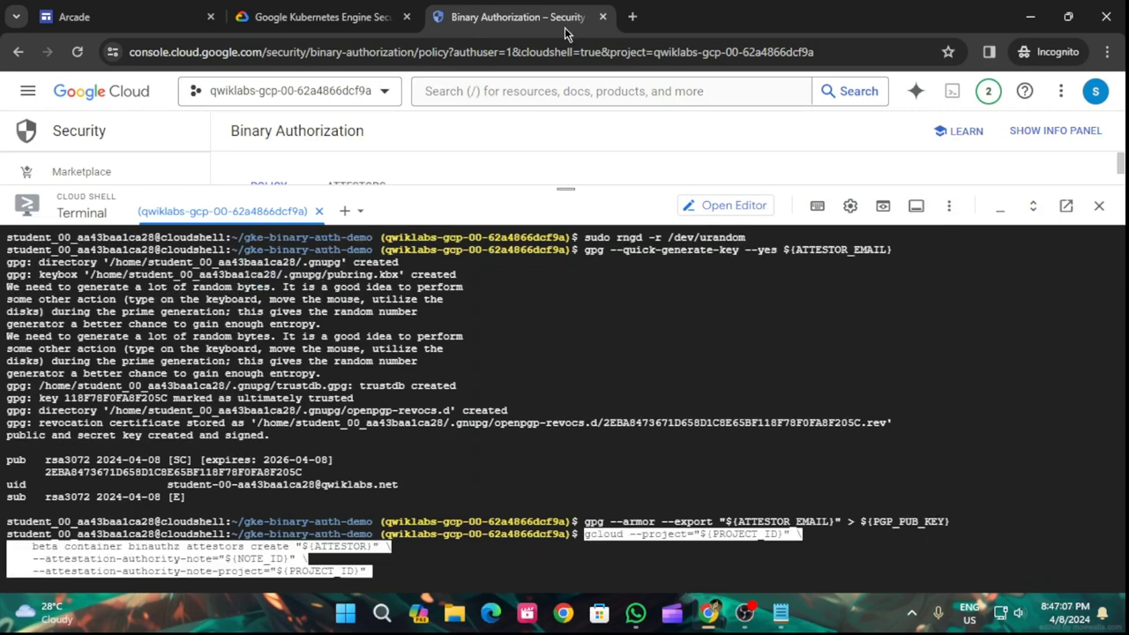
key(Return)
- Add the PGP key to the attestor by running the lab's binauthz attestors public-keys add command with "${PGP_PUB_KEY}" in Cloud Shell
click(364, 7)
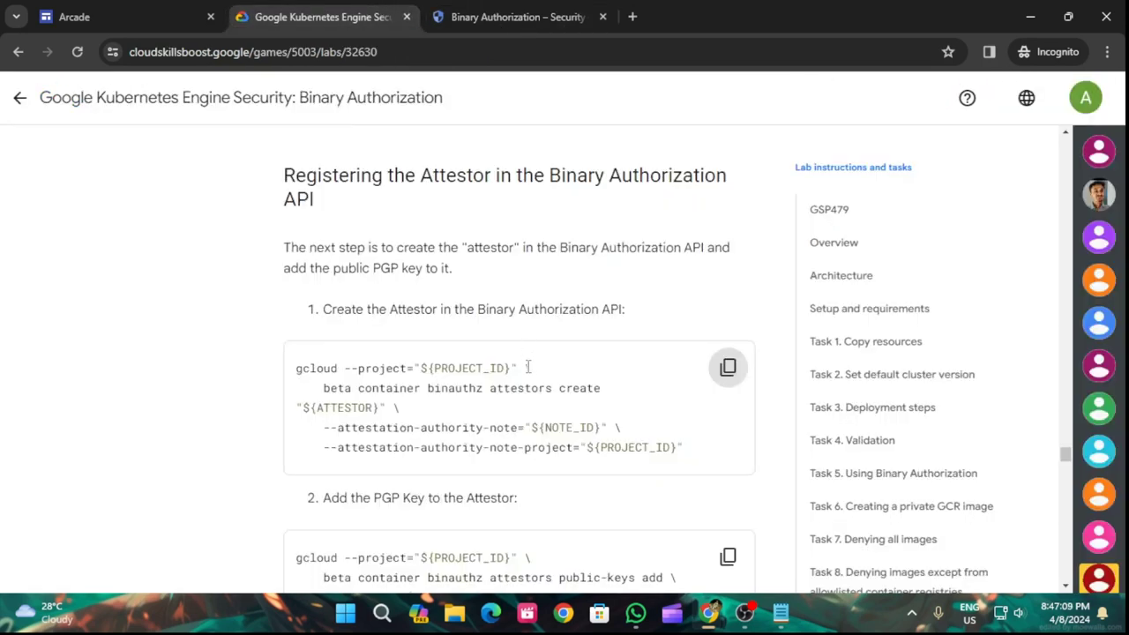
scroll(760, 280, down, 3)
click(728, 311)
click(494, 17)
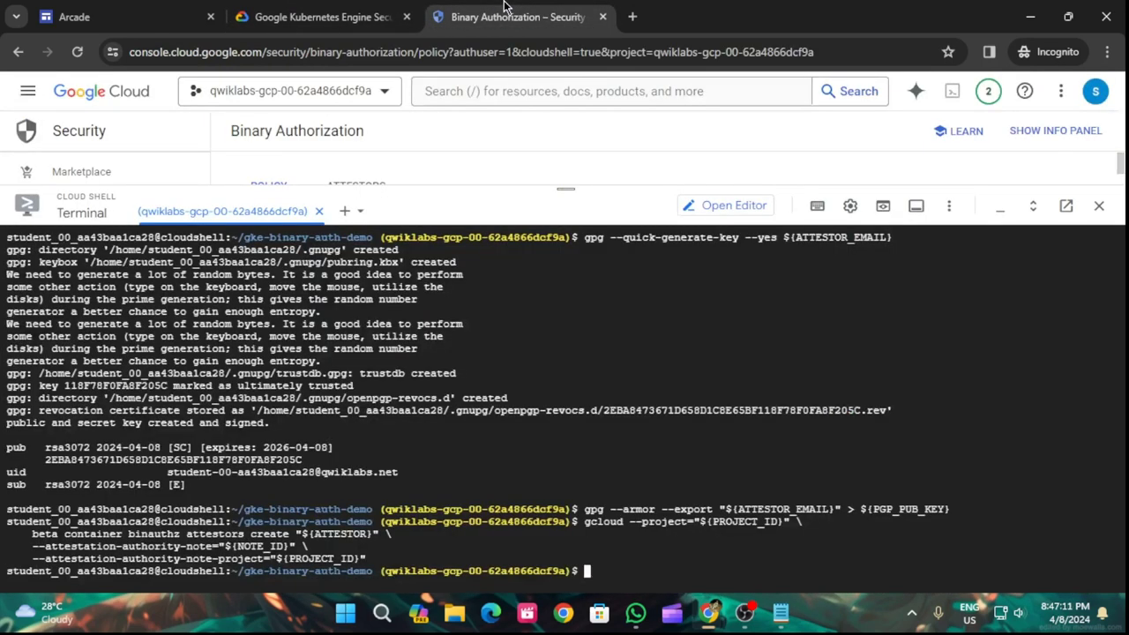
key(ctrl+v)
key(Return)
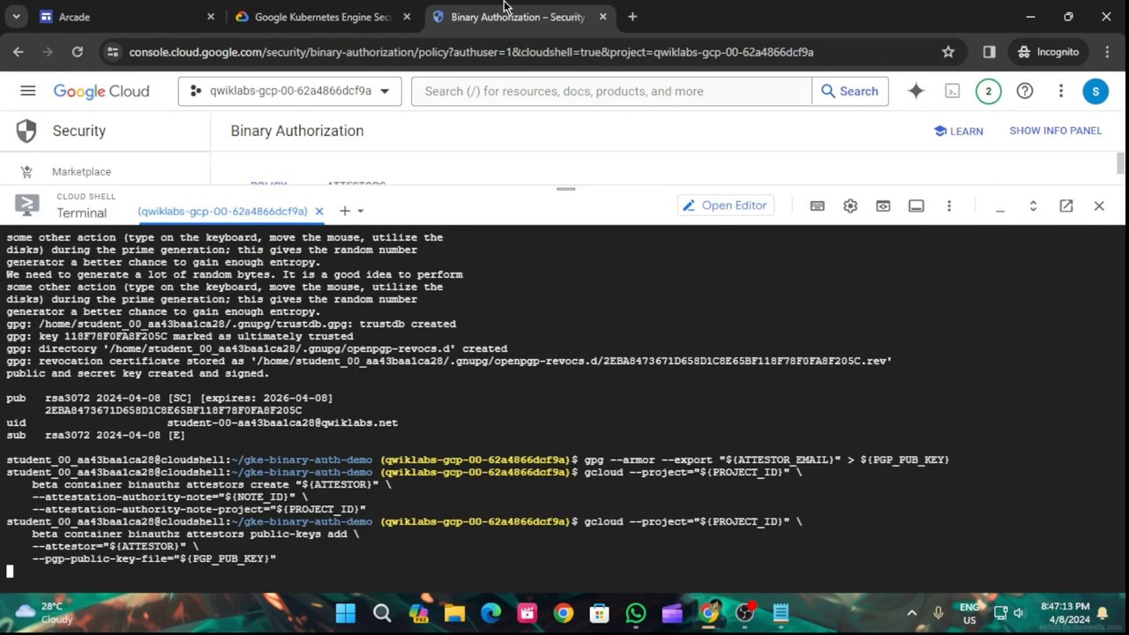
- List the newly created attestor by running the lab's gcloud beta container binauthz attestors list command in Cloud Shell
click(321, 17)
scroll(692, 432, down, 2)
click(727, 315)
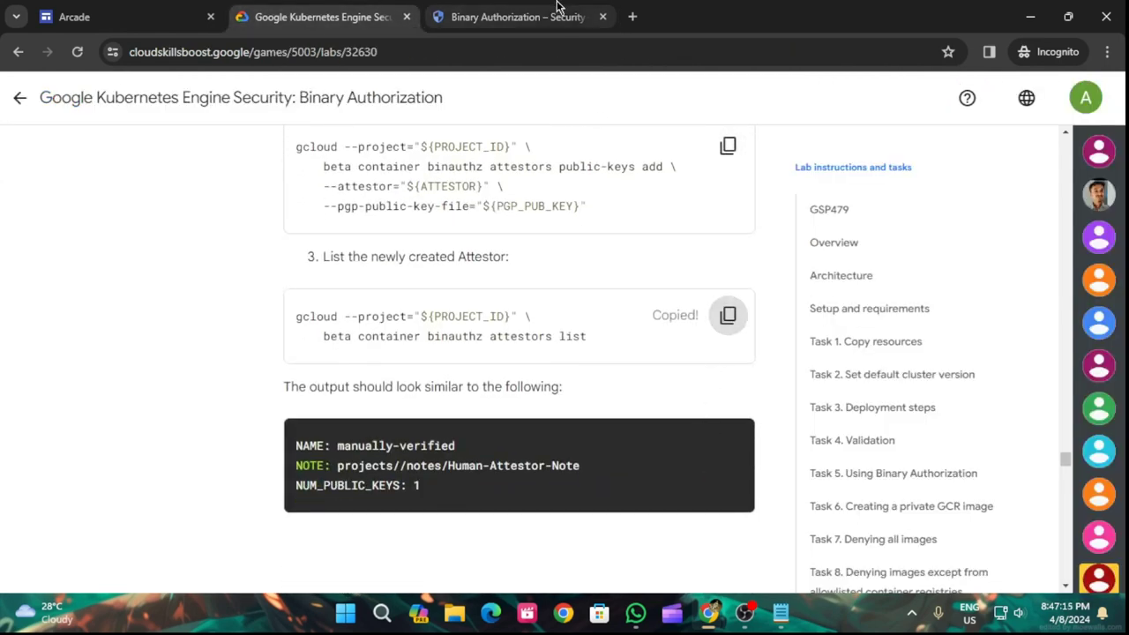
click(557, 17)
key(ctrl+v)
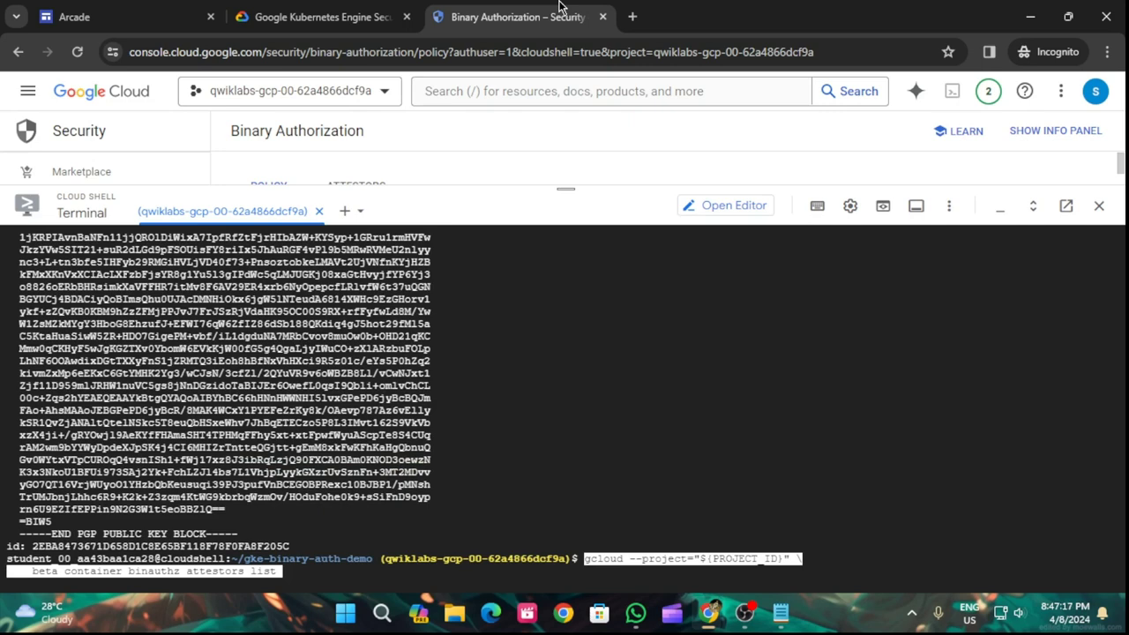
key(Return)
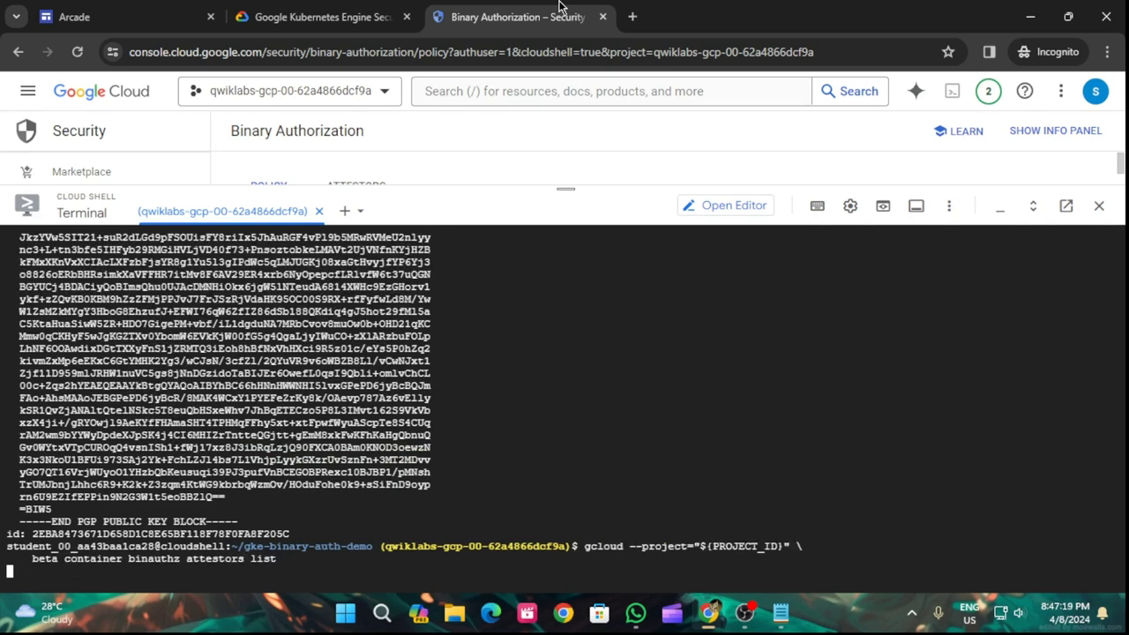
scroll(466, 340, up, 8)
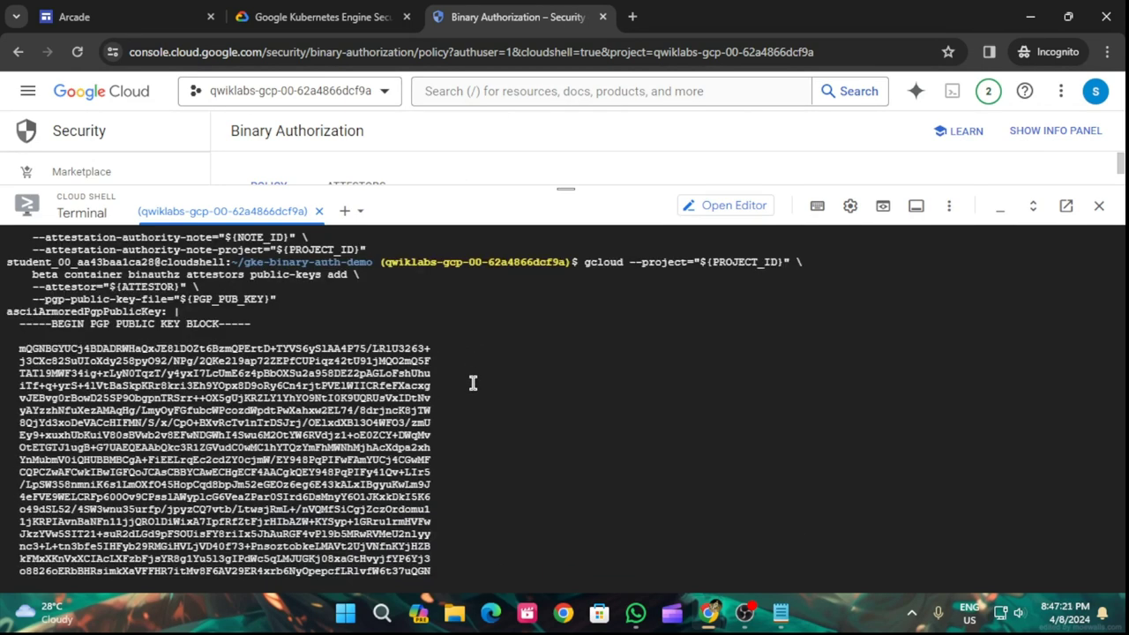
- Copy the lab's Task 10 commands that set the GENERATED_PAYLOAD and GENERATED_SIGNATURE shell variables and return to Cloud Shell
click(295, 16)
scroll(509, 385, down, 5)
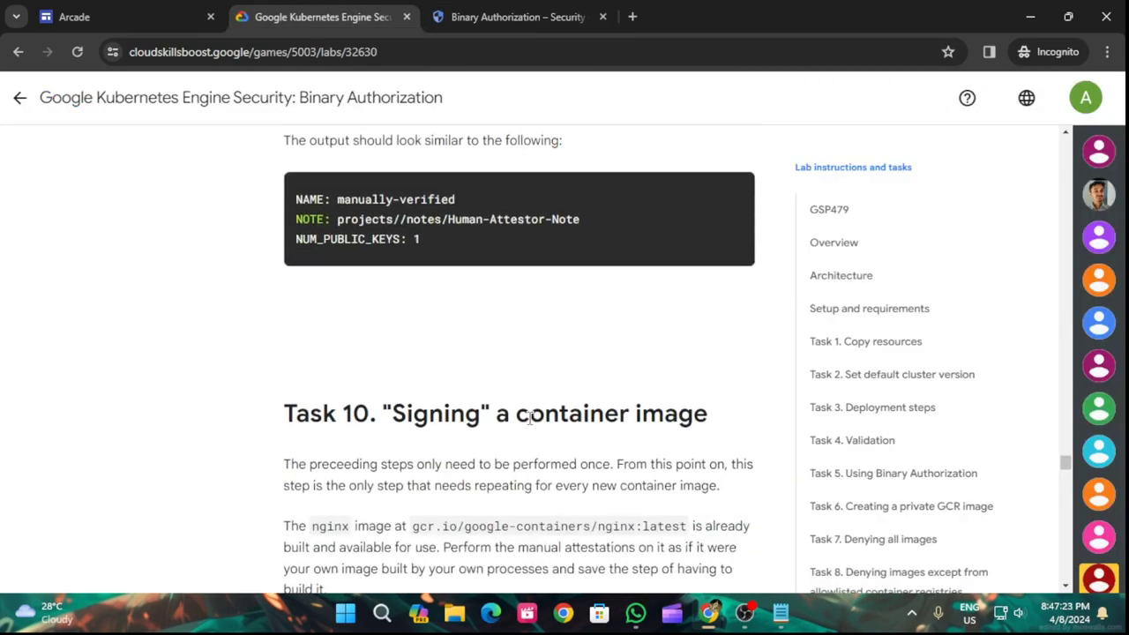
scroll(529, 418, down, 3)
scroll(622, 368, up, 2)
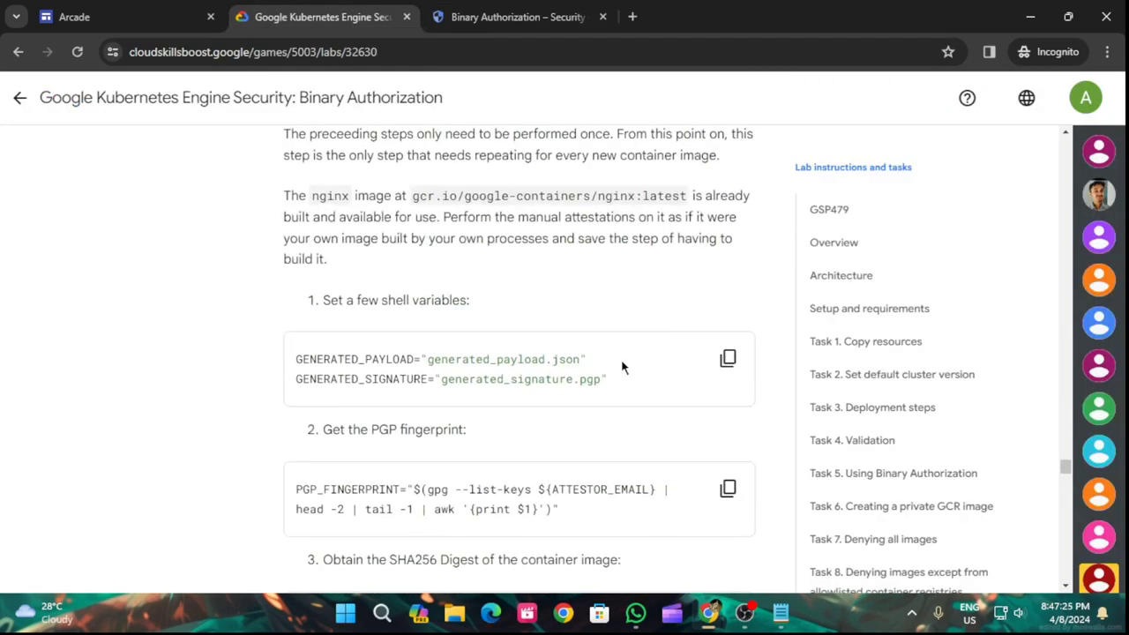
click(727, 357)
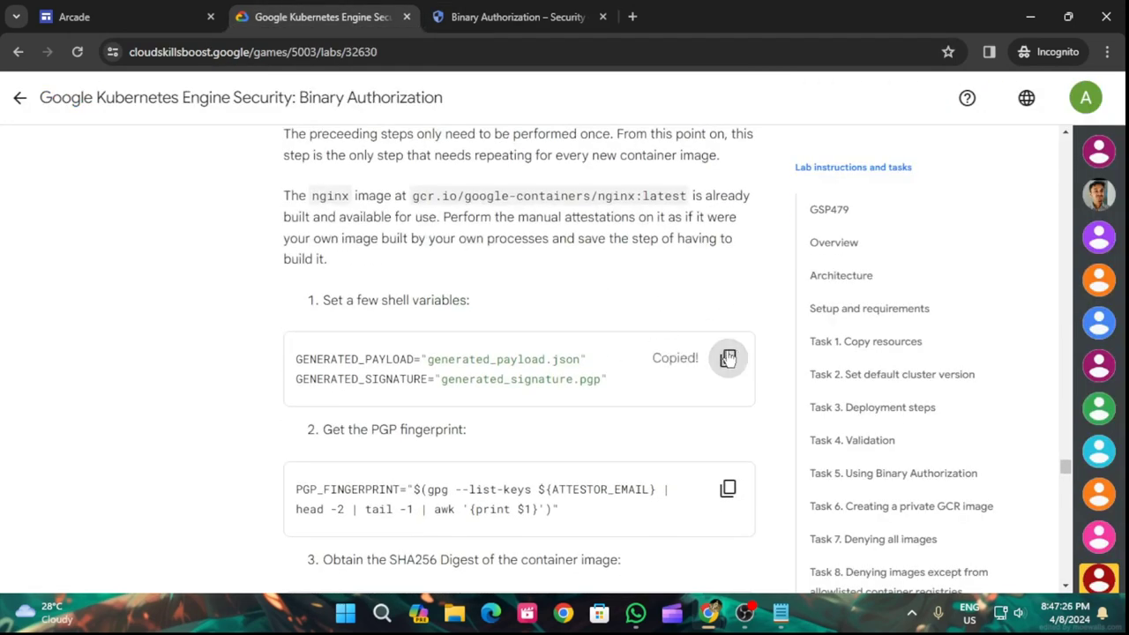
click(521, 6)
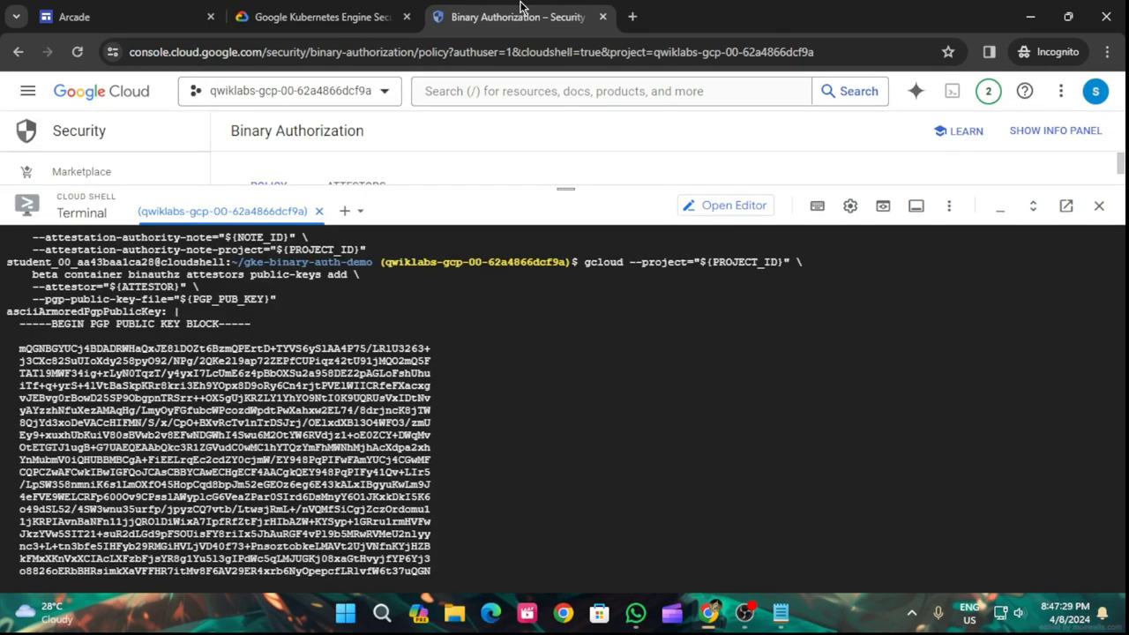
- Review the earlier Cloud Shell output from the attestor listing back to the rng-tools installation
key(ctrl+minus)
key(ctrl+minus)
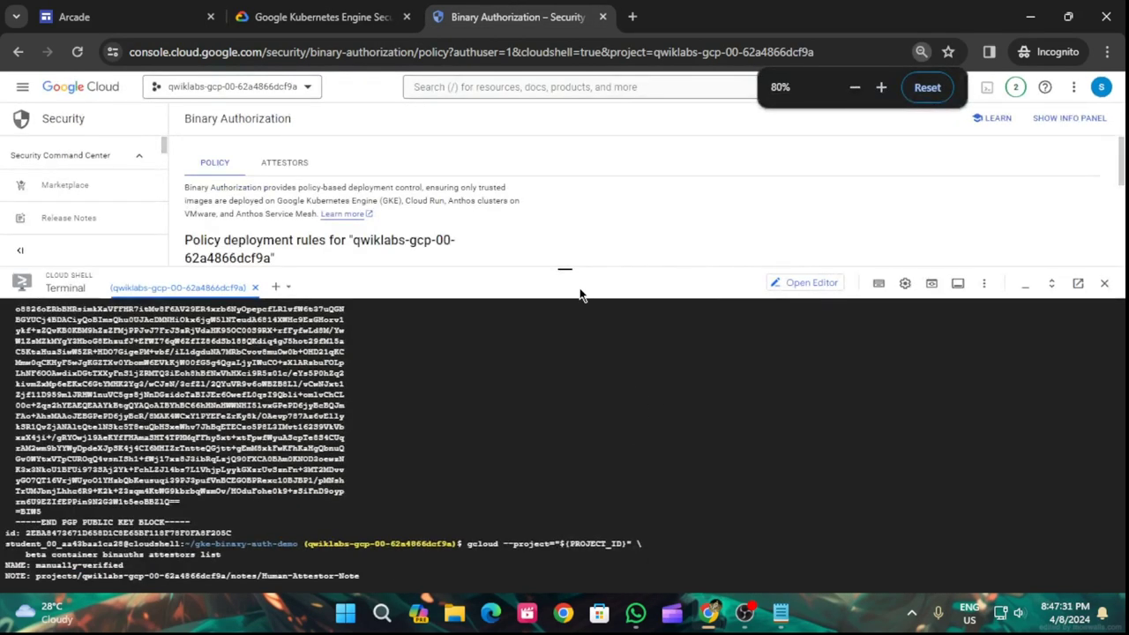
scroll(567, 369, up, 8)
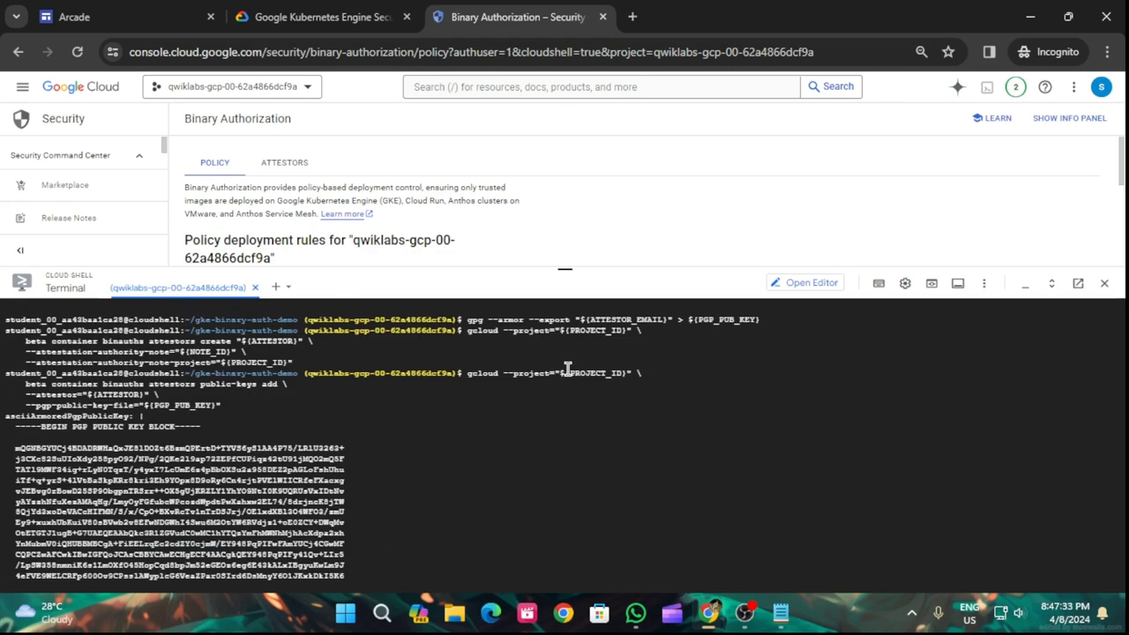
scroll(567, 369, up, 15)
scroll(567, 369, down, 4)
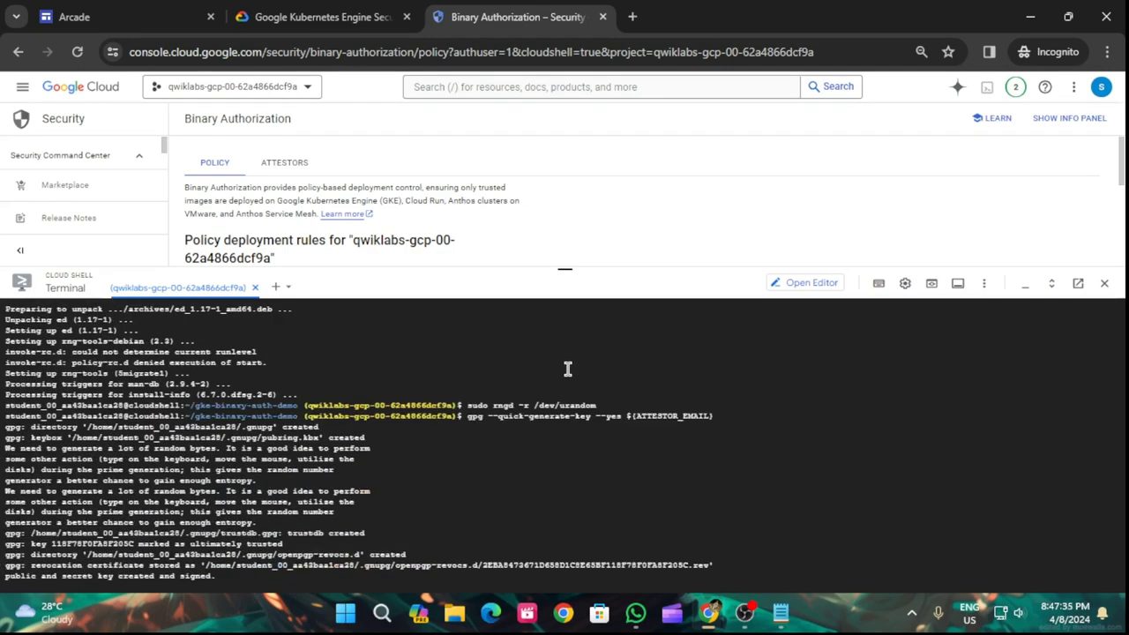
scroll(599, 357, up, 8)
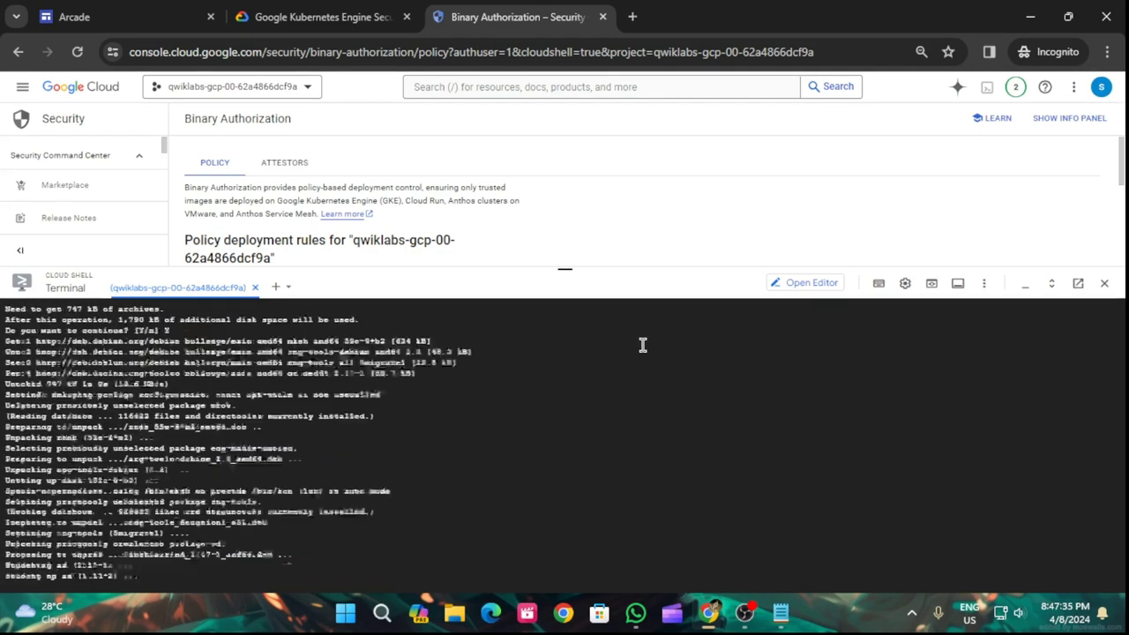
click(1107, 53)
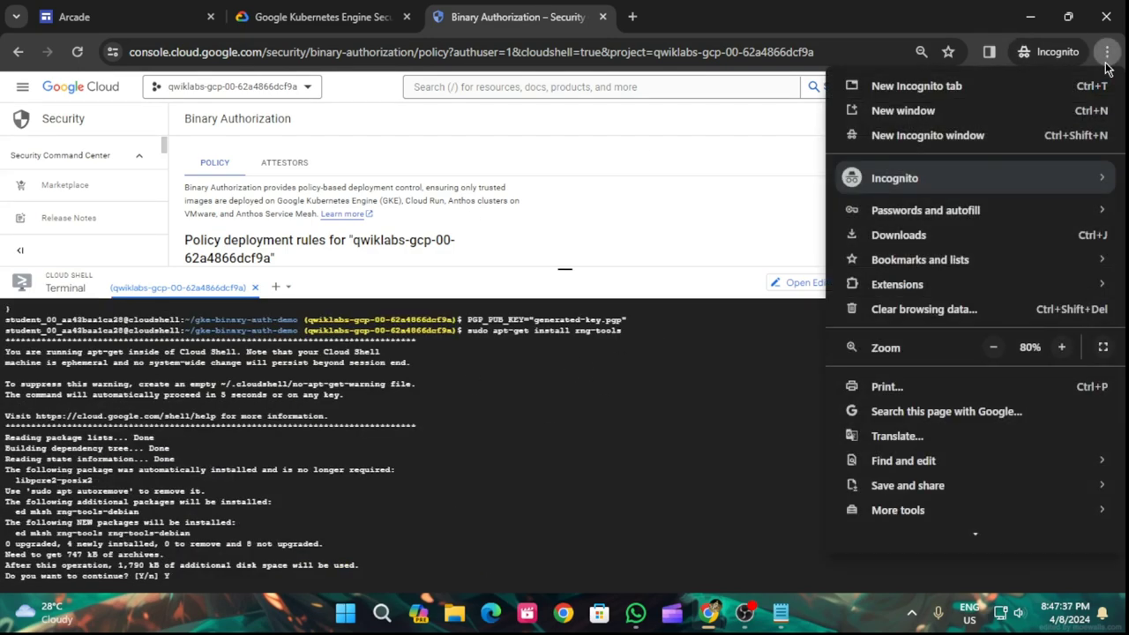
click(1062, 347)
click(598, 511)
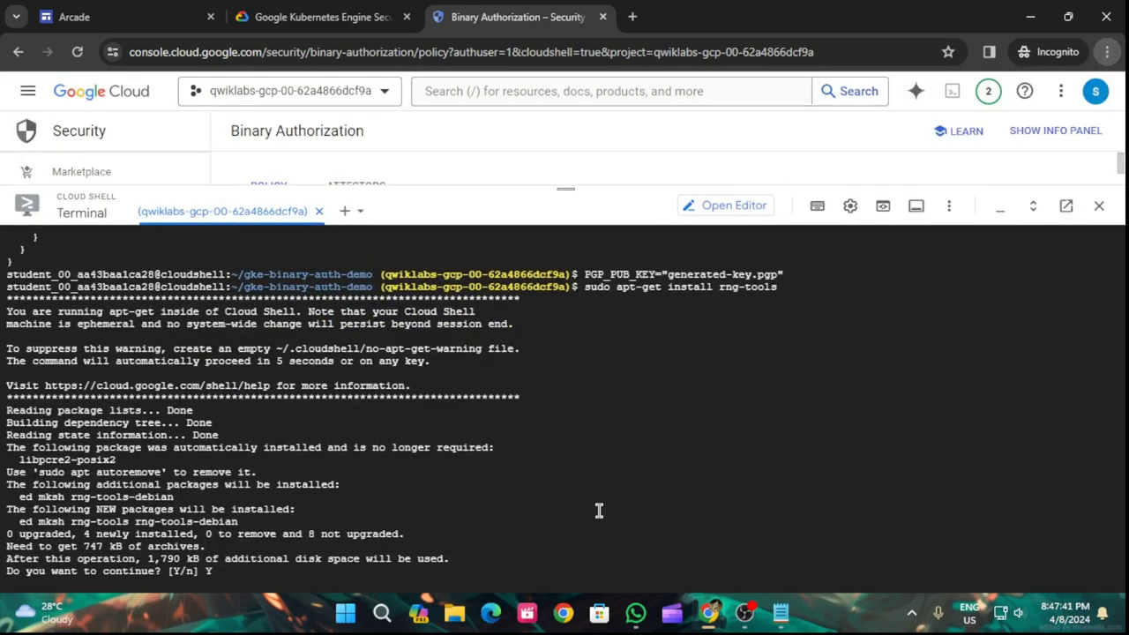
- Set GENERATED_PAYLOAD="generated_payload.json" and GENERATED_SIGNATURE="generated_signature.pgp" at the current Cloud Shell prompt
scroll(598, 510, down, 10)
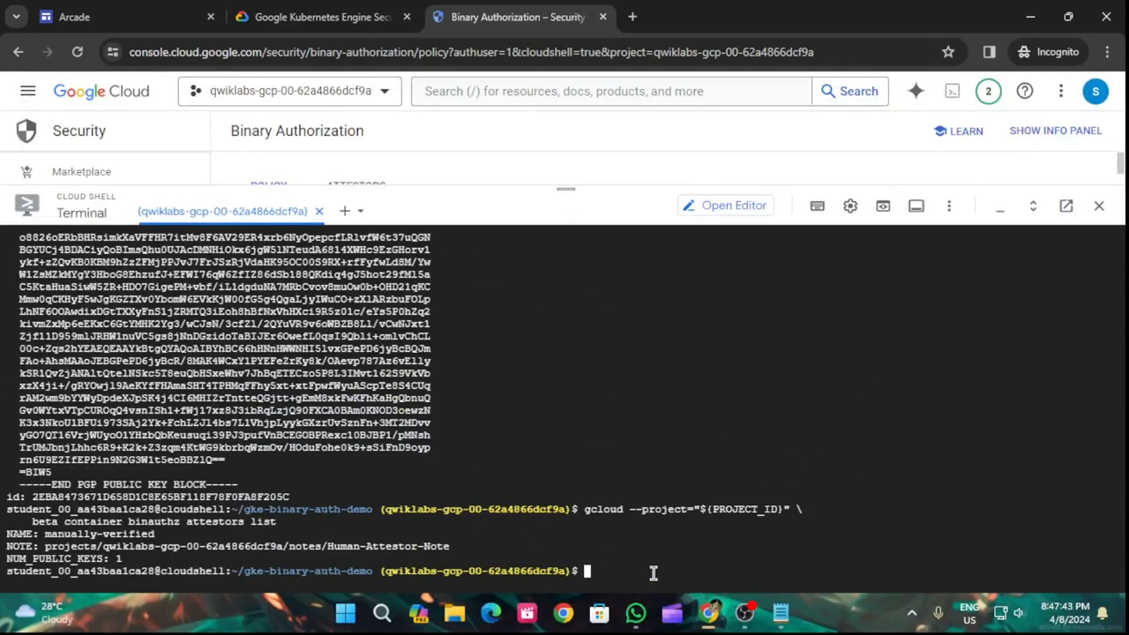
key(ctrl+v)
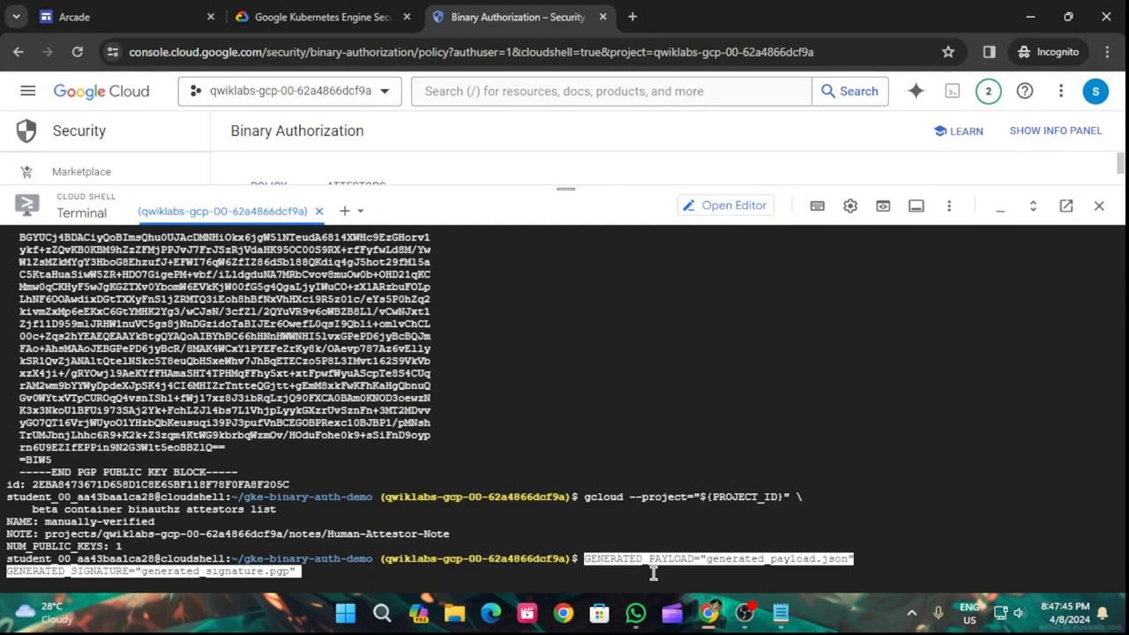
key(Return)
- Store the attestor key's fingerprint in PGP_FINGERPRINT by running the lab's gpg --list-keys ${ATTESTOR_EMAIL} command in Cloud Shell
click(322, 16)
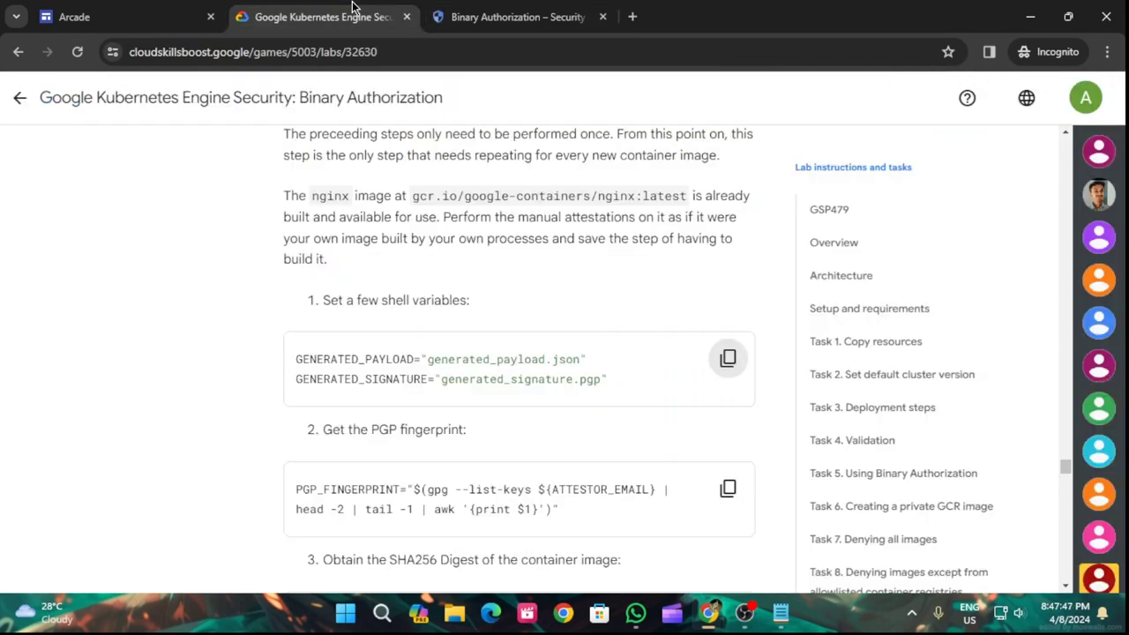
scroll(723, 410, down, 1)
click(727, 405)
click(549, 7)
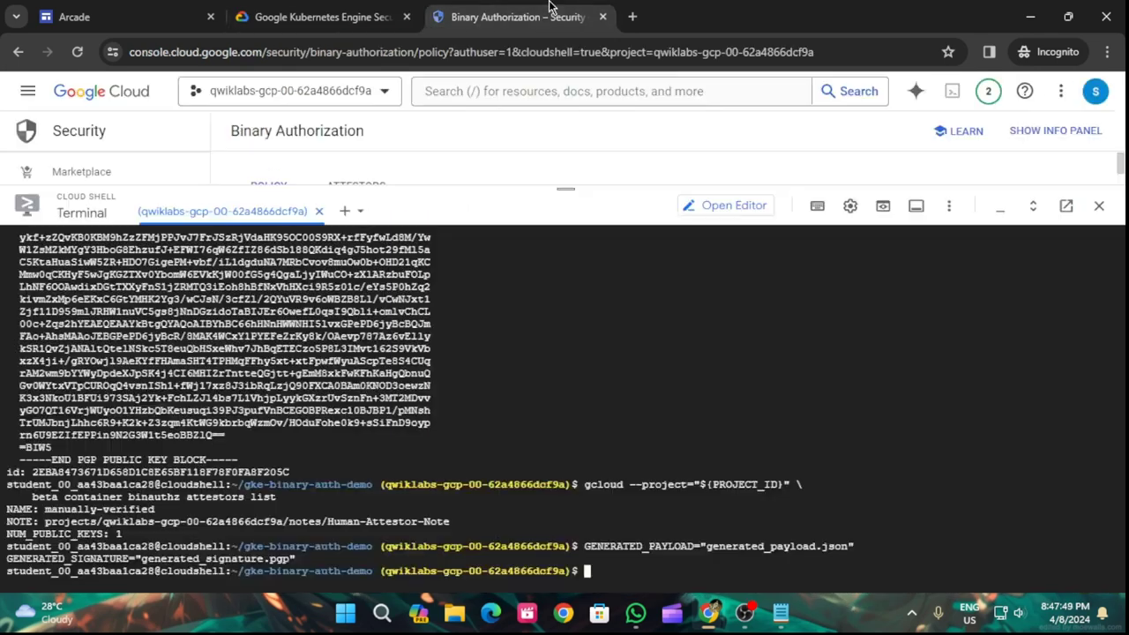
key(ctrl+v)
key(Return)
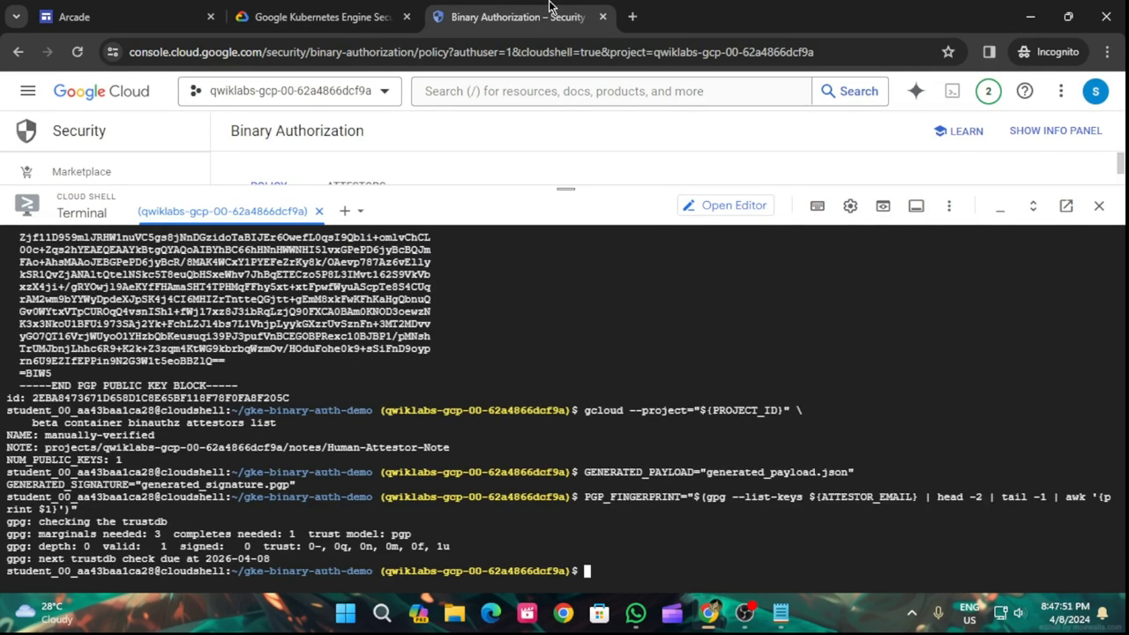
- Set IMAGE_PATH to "gcr.io/${PROJECT_ID}/nginx" and obtain the image's SHA256 digest into IMAGE_DIGEST with the lab's commands
click(322, 17)
scroll(718, 481, down, 2)
click(727, 370)
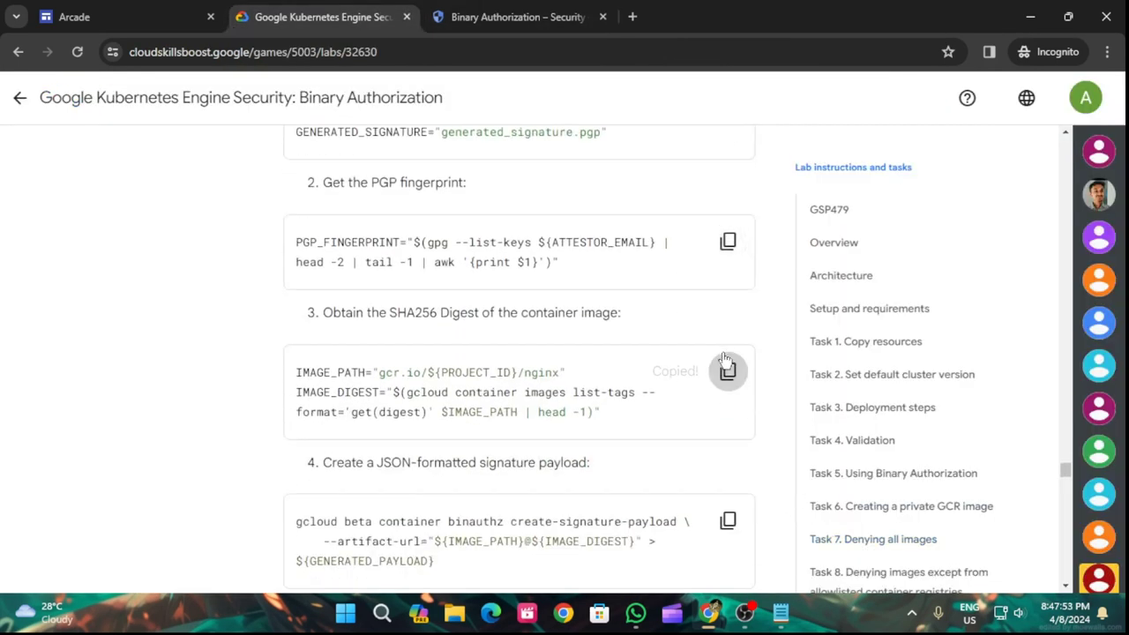
click(534, 7)
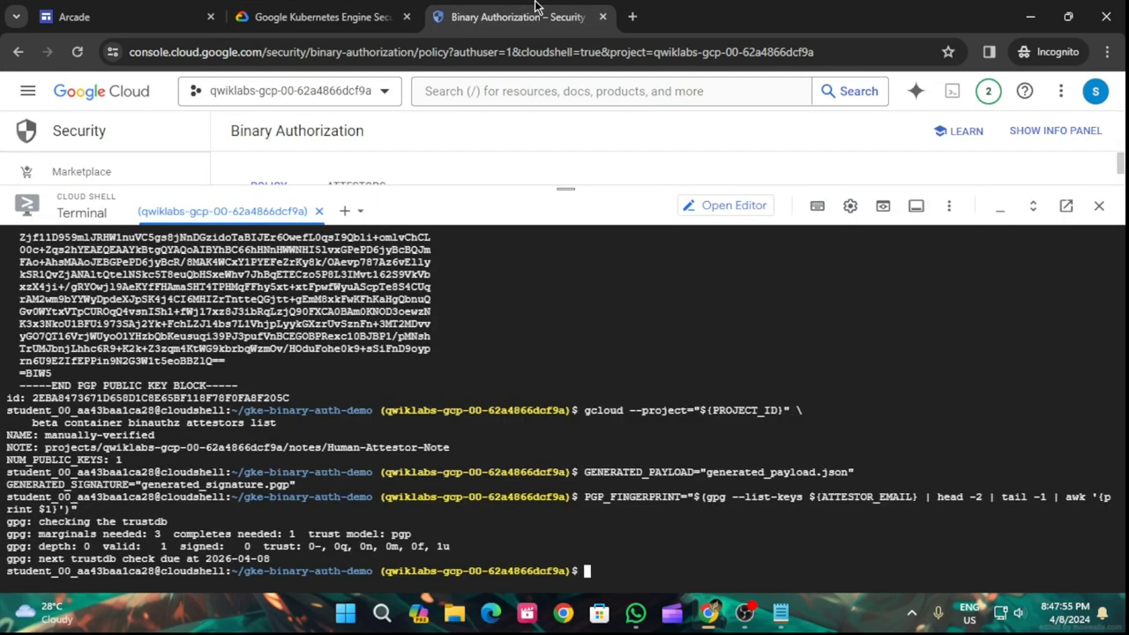
key(ctrl+v)
key(Return)
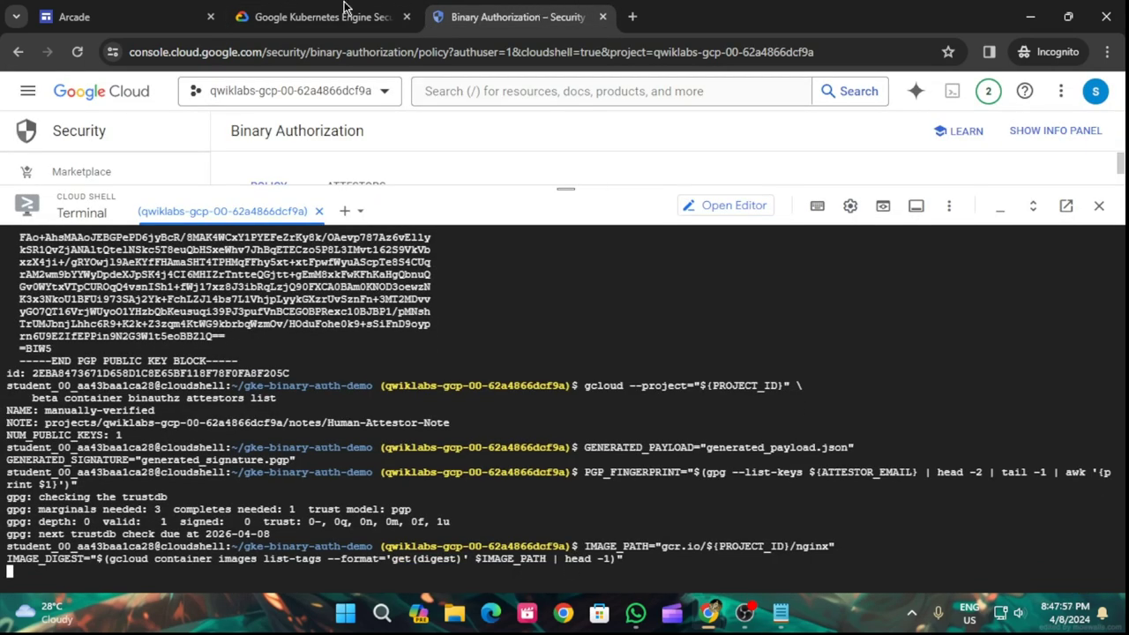
- Create the JSON-formatted signature payload by running the lab's gcloud beta container binauthz create-signature-payload command into ${GENERATED_PAYLOAD}
click(318, 16)
scroll(626, 406, down, 1)
click(727, 438)
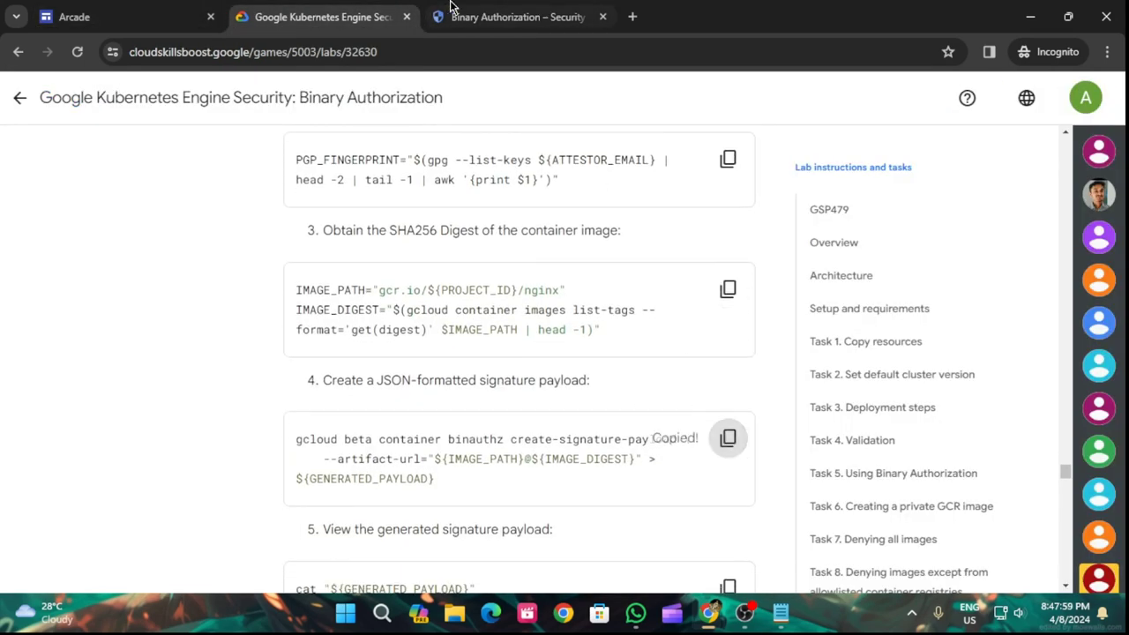
click(512, 17)
key(ctrl+v)
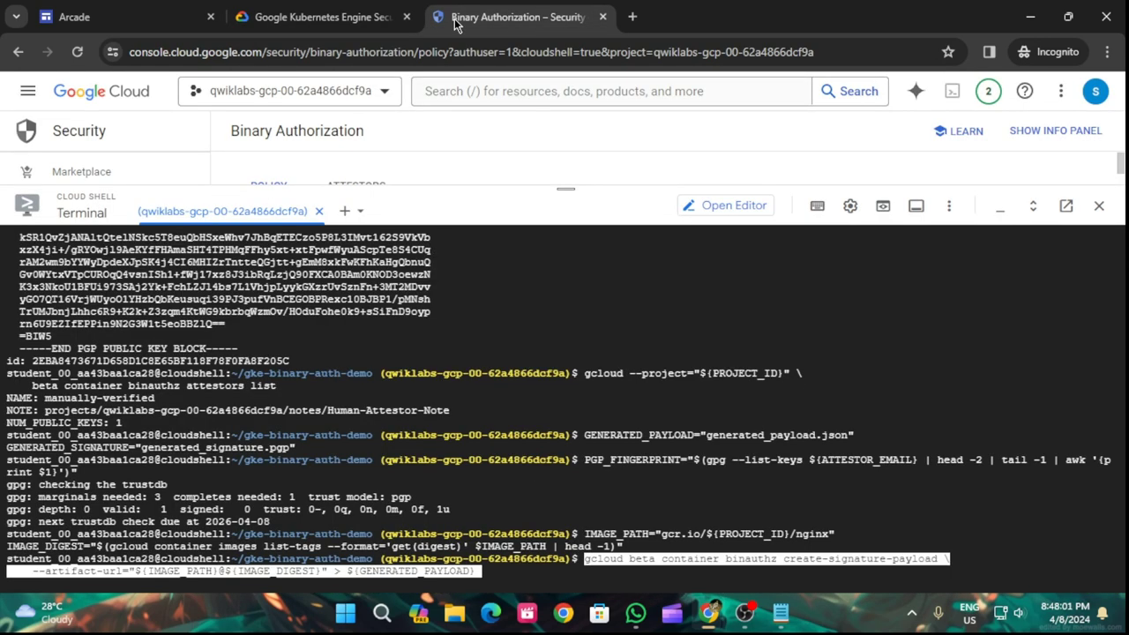
key(Return)
- View the generated signature payload by running cat "${GENERATED_PAYLOAD}" in Cloud Shell
click(318, 17)
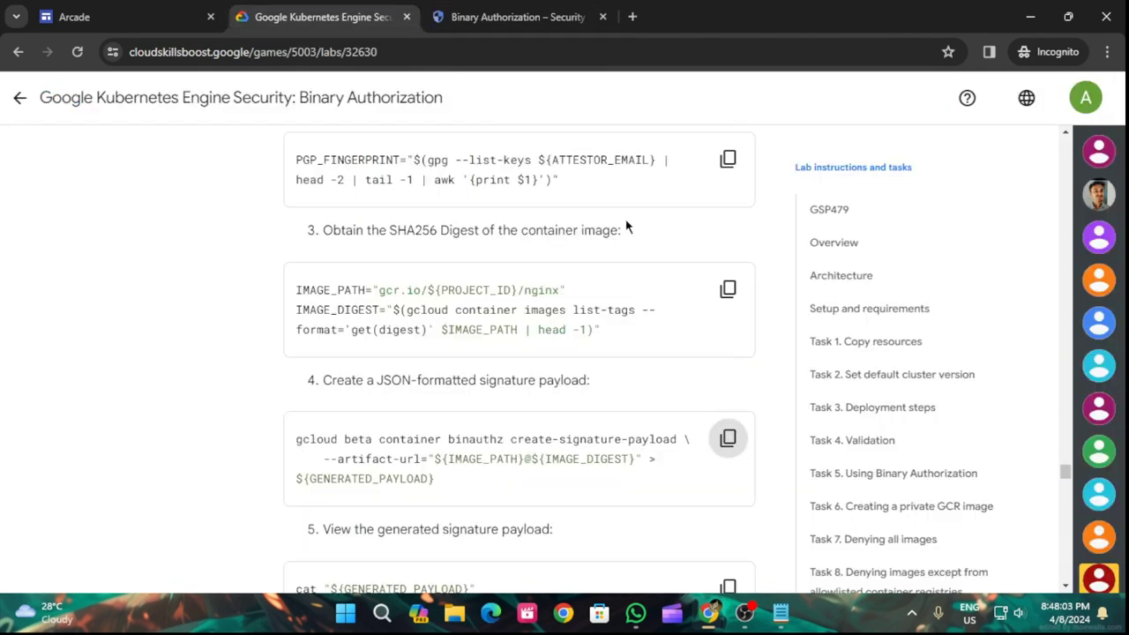
scroll(732, 344, down, 2)
scroll(730, 423, down, 1)
click(728, 342)
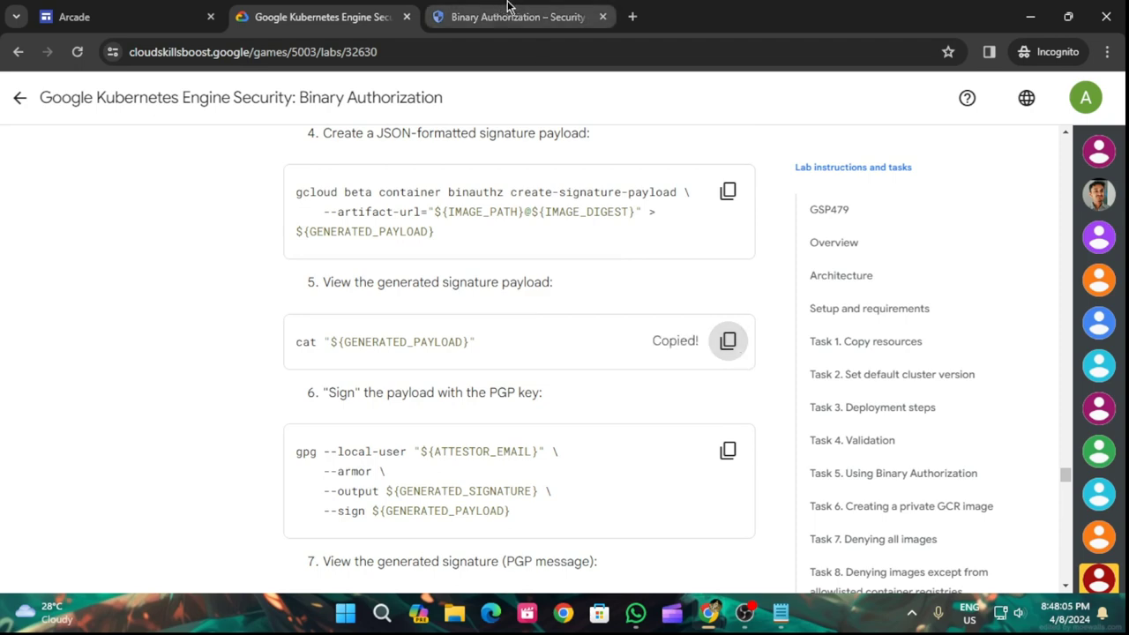
click(498, 9)
key(ctrl+v)
key(Return)
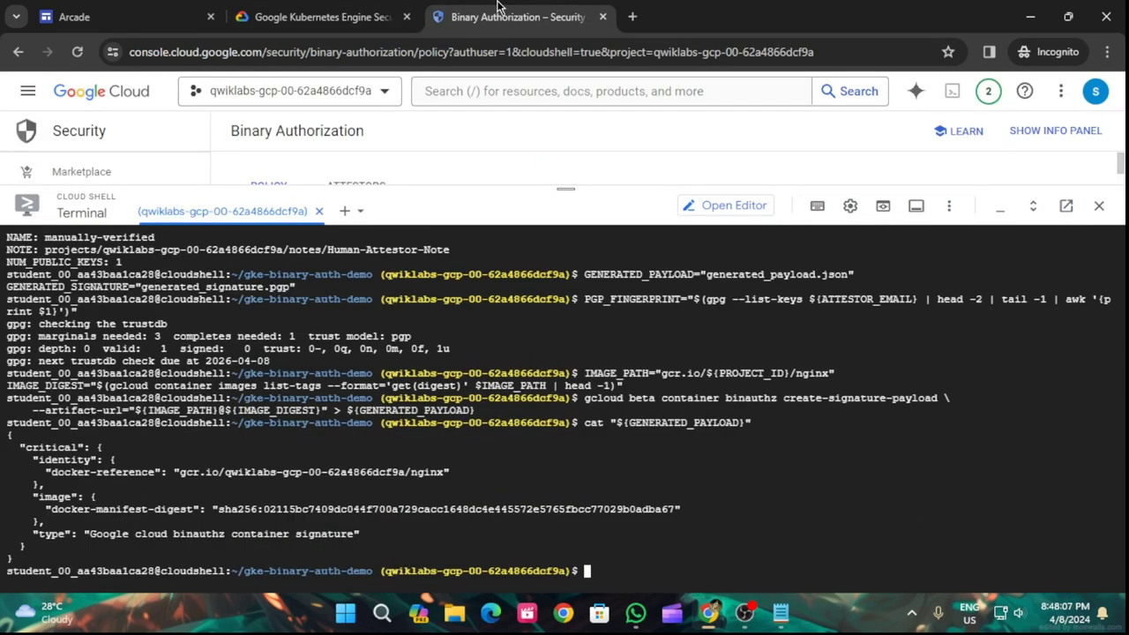
- Sign the payload with the PGP key by running the lab's gpg --local-user "${ATTESTOR_EMAIL}" command with output to ${GENERATED_SIGNATURE}
click(236, 7)
scroll(461, 241, down, 1)
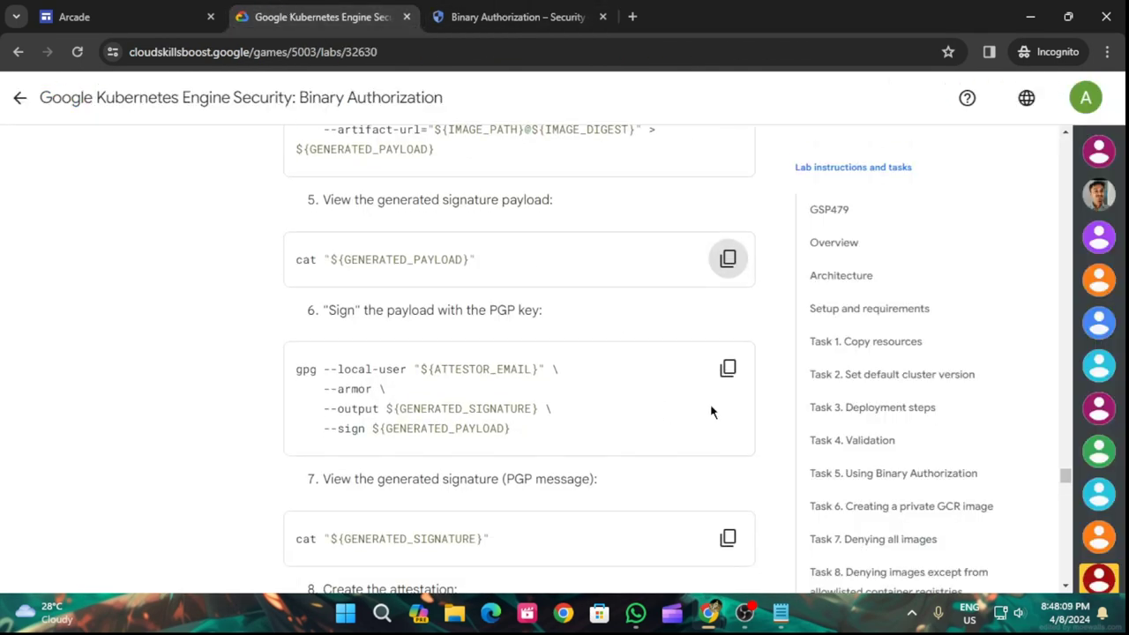
click(728, 368)
click(519, 16)
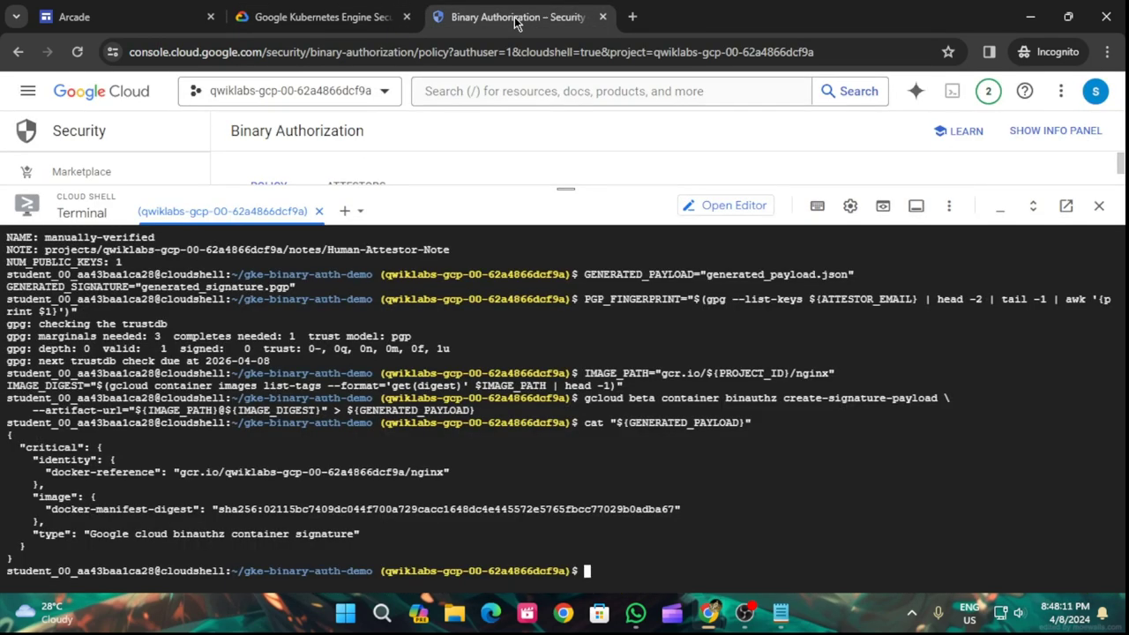
key(ctrl+v)
key(Return)
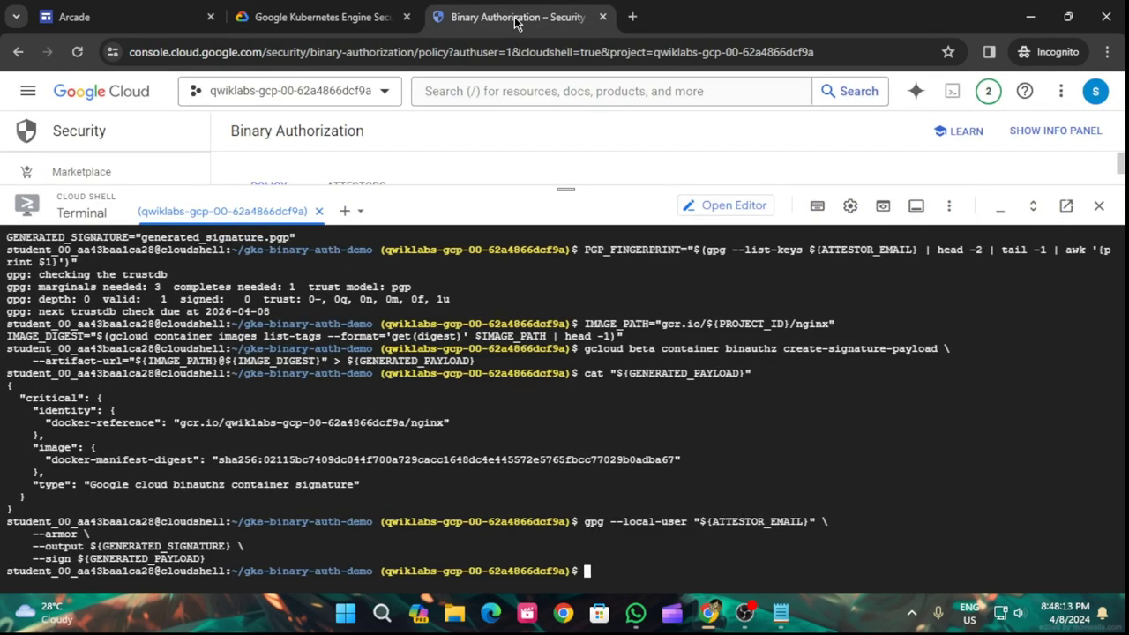
- View the generated PGP signature by running cat "${GENERATED_SIGNATURE}" in Cloud Shell
click(322, 17)
scroll(641, 331, down, 2)
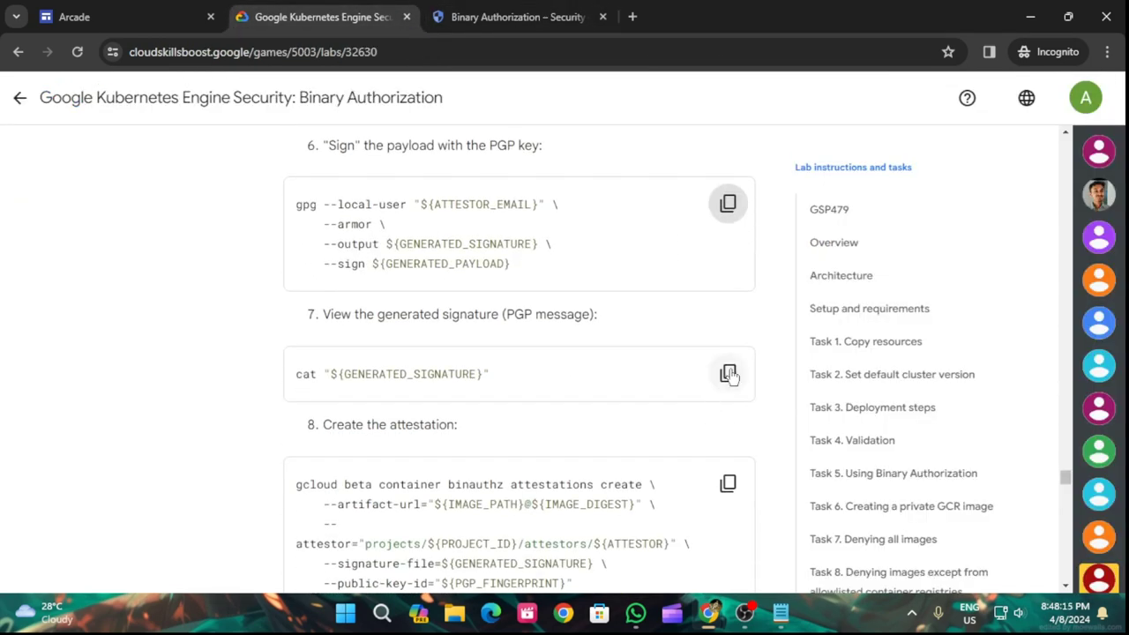
click(728, 373)
click(530, 9)
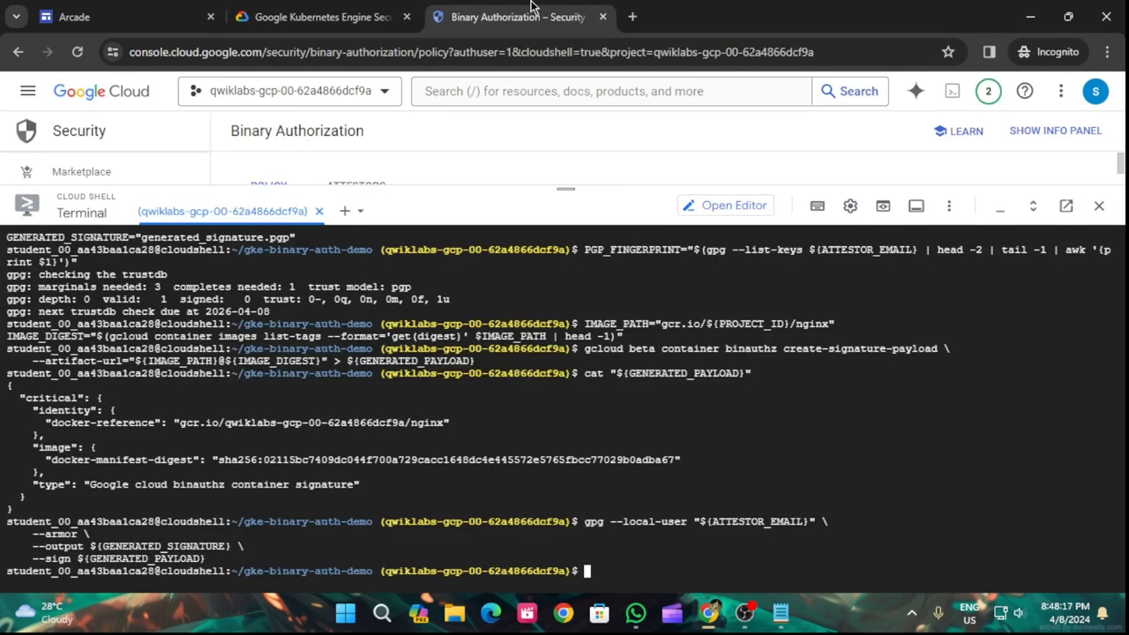
key(ctrl+v)
key(Return)
- Create the attestation for the nginx image by running the lab's gcloud beta container binauthz attestations create command
click(338, 10)
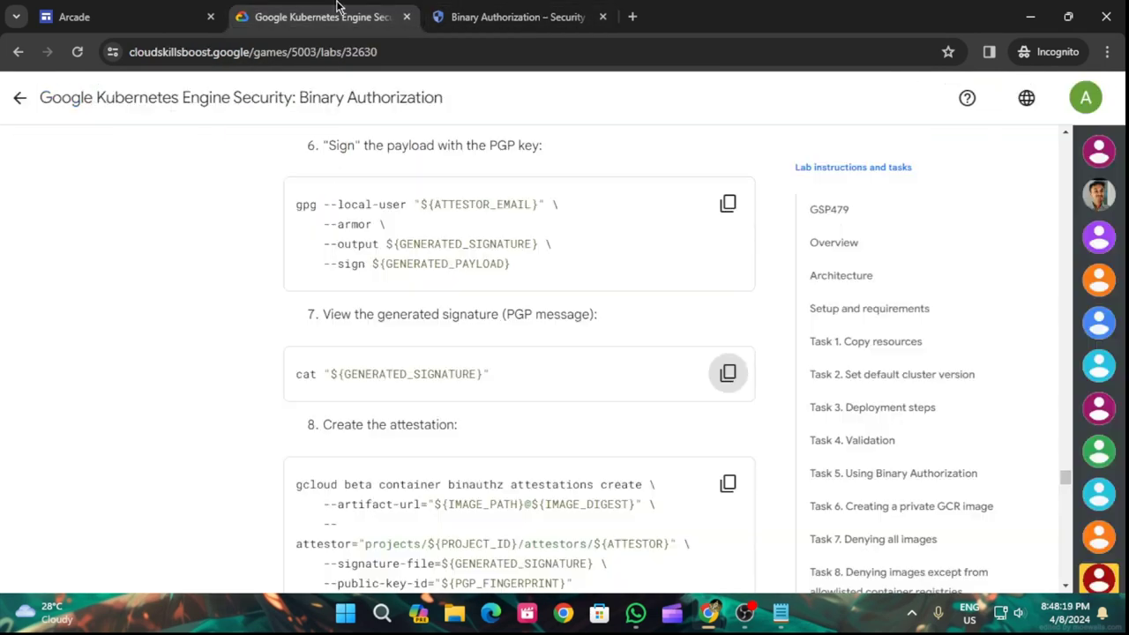
scroll(706, 459, down, 1)
click(728, 398)
click(490, 9)
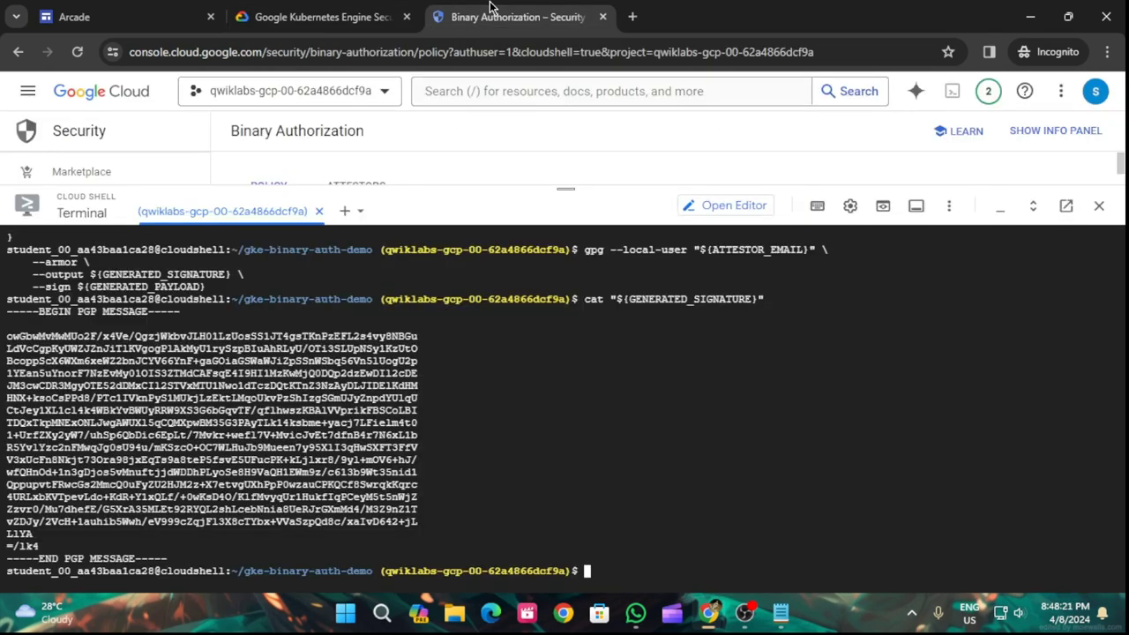
key(ctrl+v)
key(Return)
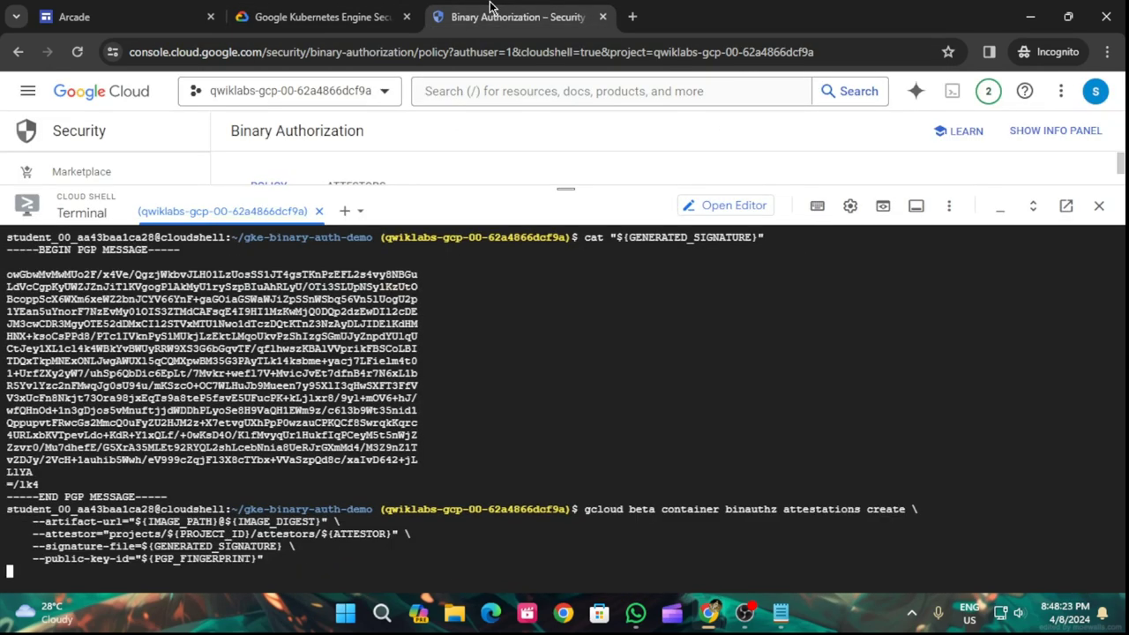
- List the newly created attestation by running the lab's gcloud beta container binauthz attestations list command in Cloud Shell
click(319, 11)
scroll(500, 426, down, 1)
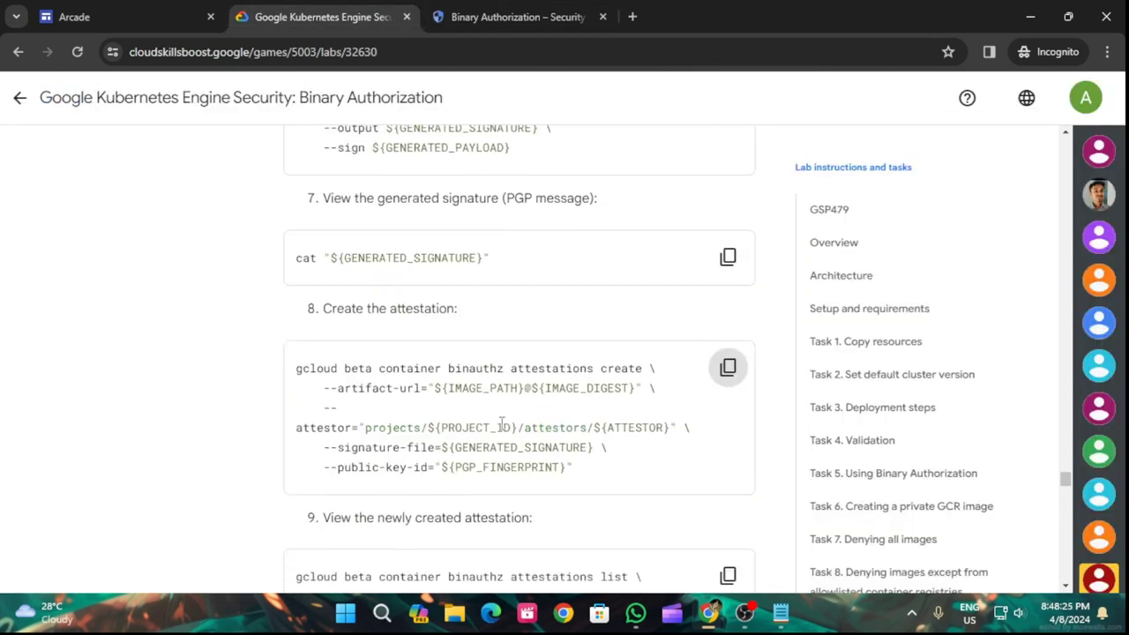
scroll(551, 379, down, 2)
click(727, 362)
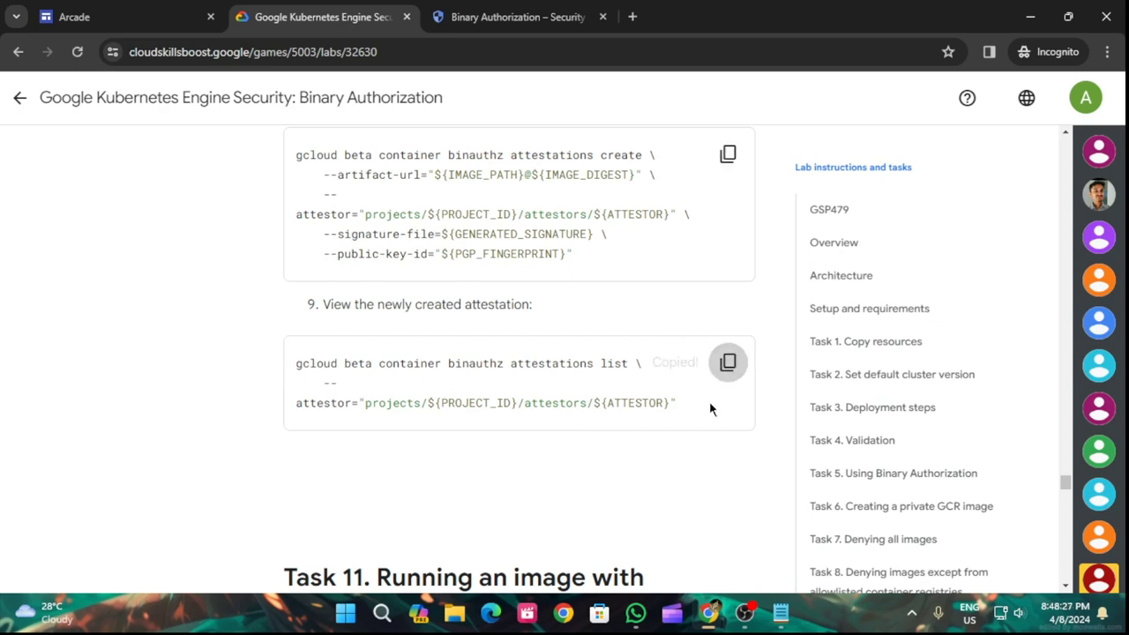
scroll(710, 406, down, 3)
click(519, 8)
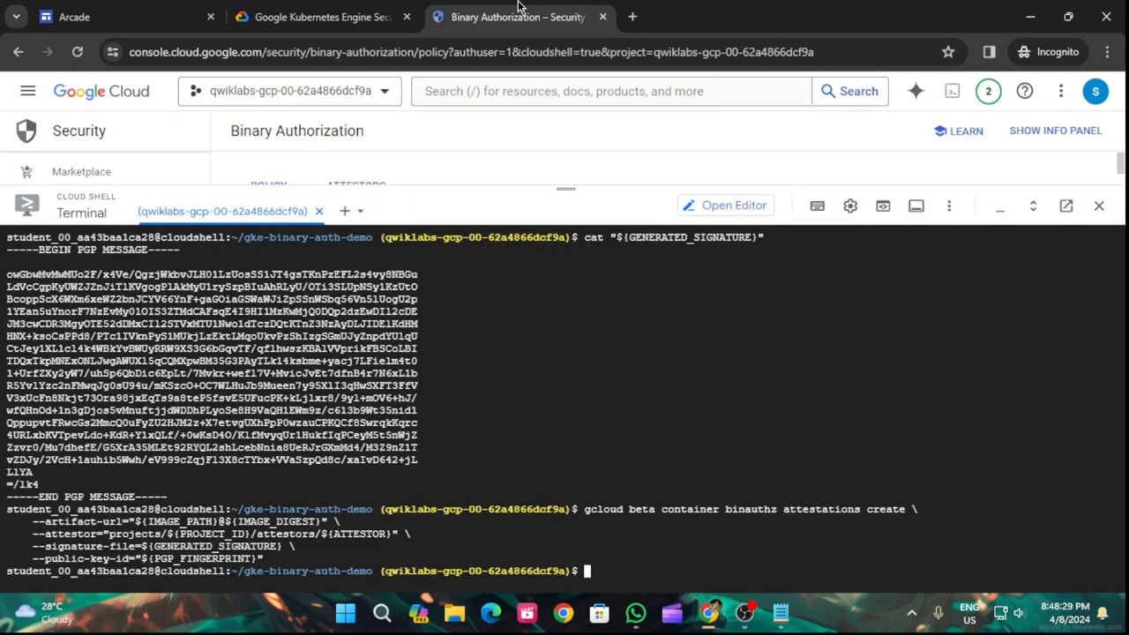
key(ctrl+v)
key(Return)
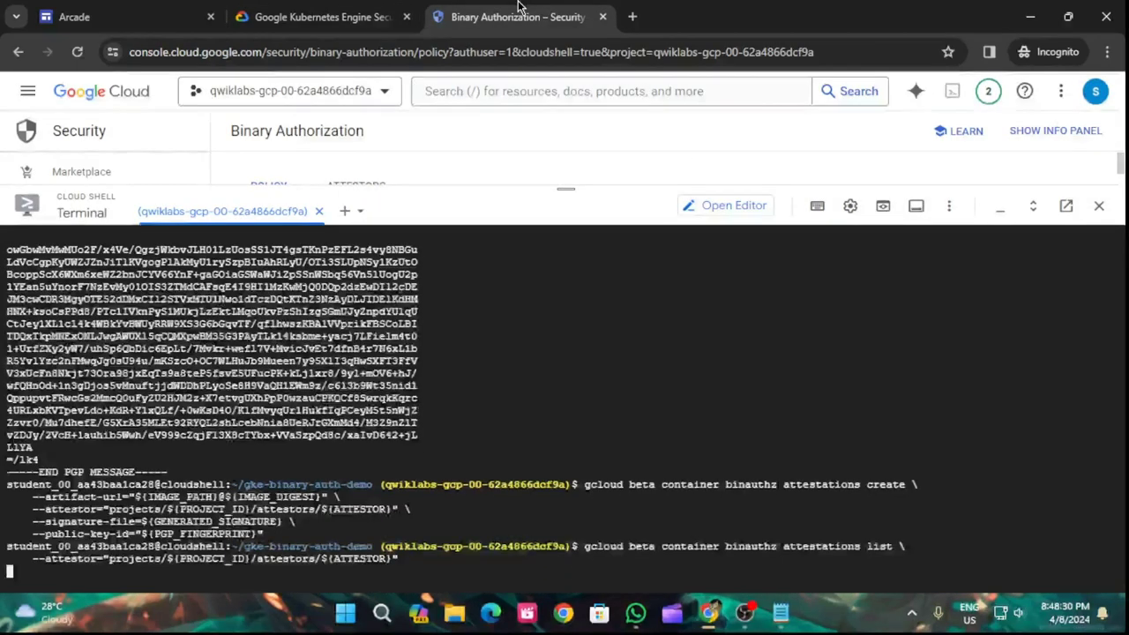
- Print the attestor's full resource path by running the lab's echo "projects/${PROJECT_ID}/attestors/${ATTESTOR}" command in Cloud Shell
click(334, 7)
scroll(723, 370, down, 3)
click(729, 327)
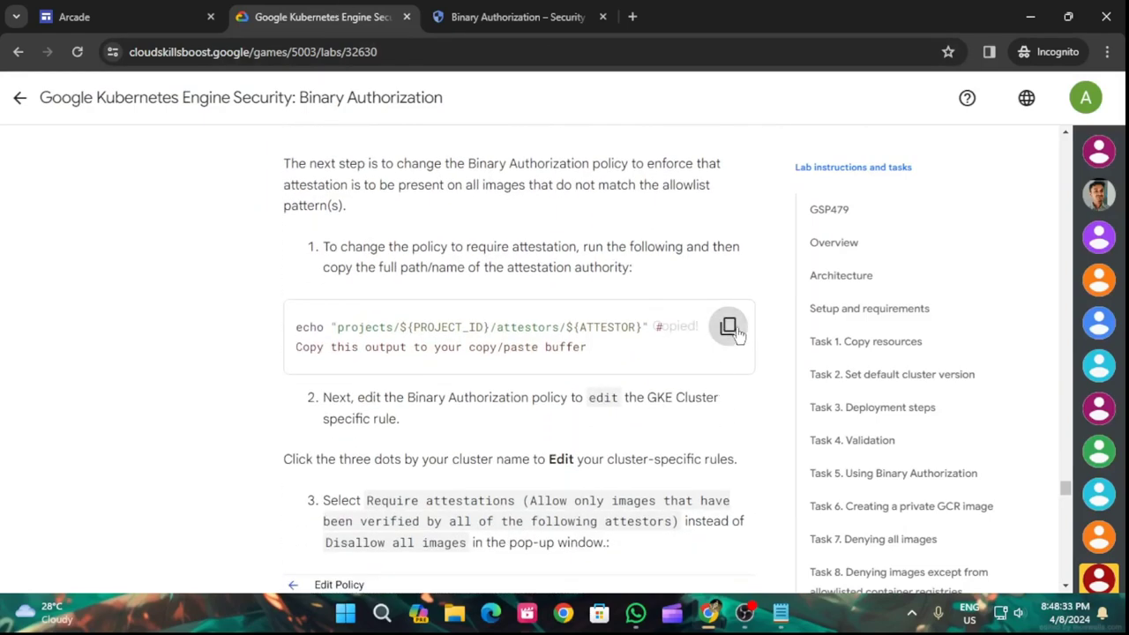
click(527, 9)
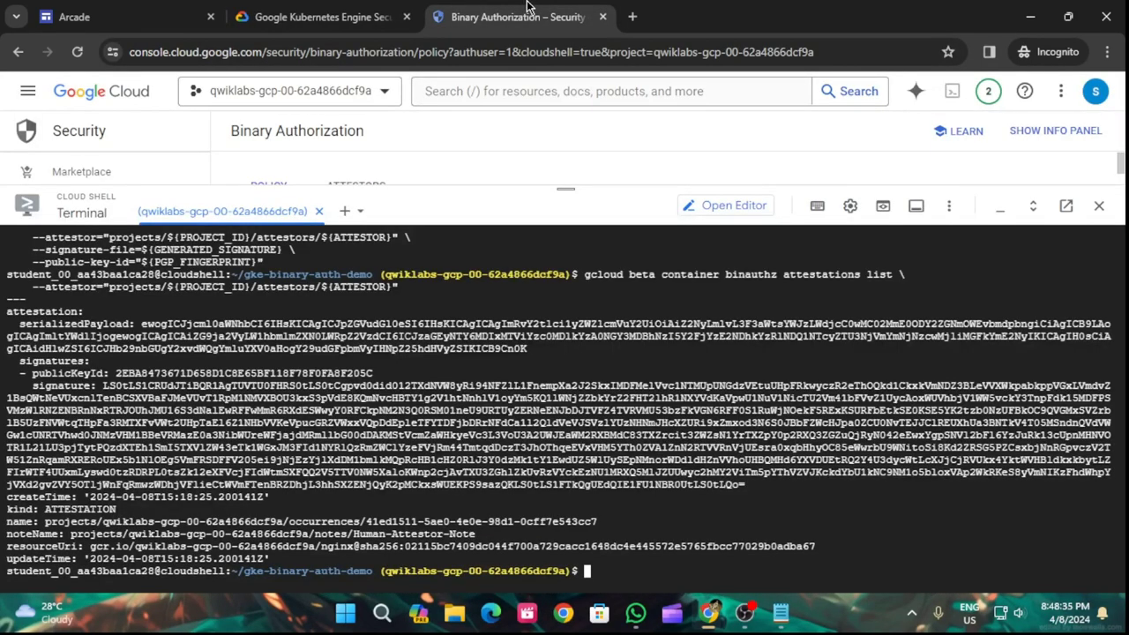
key(ctrl+v)
key(Return)
- Check the lab's policy-editing instructions, shrink the Cloud Shell pane and open the project's Binary Authorization policy for editing
click(360, 9)
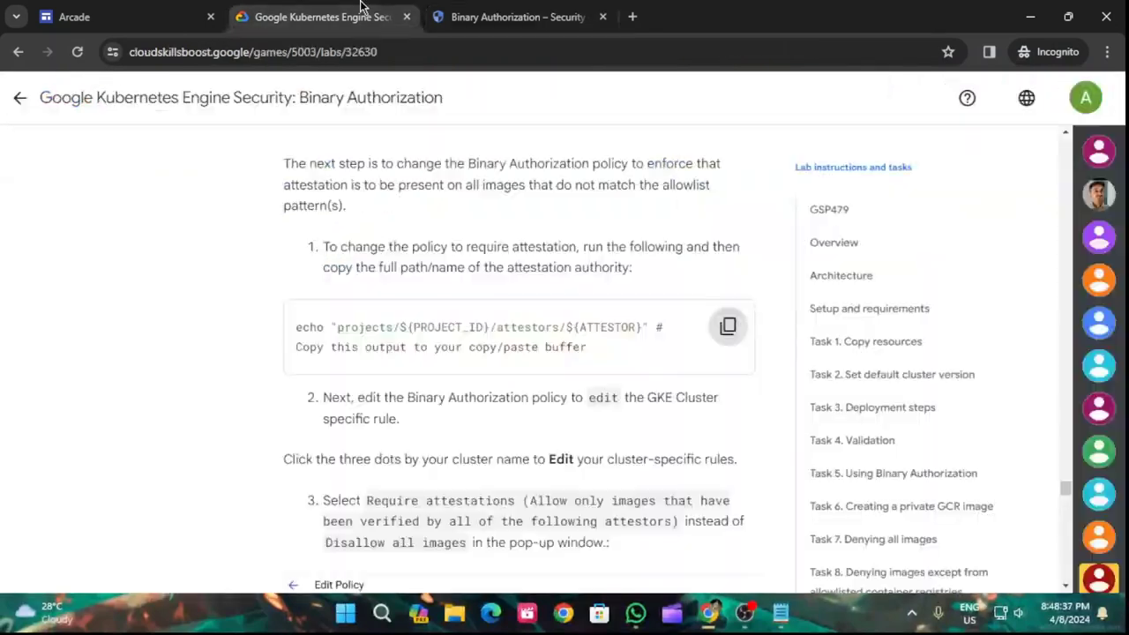
scroll(511, 392, down, 3)
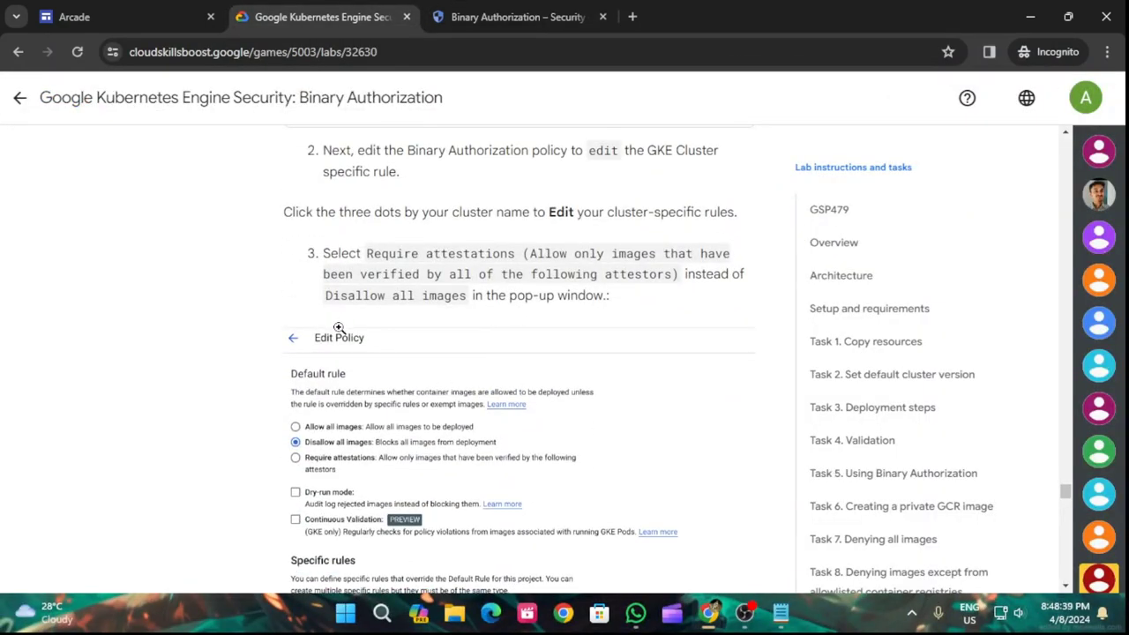
scroll(370, 352, up, 2)
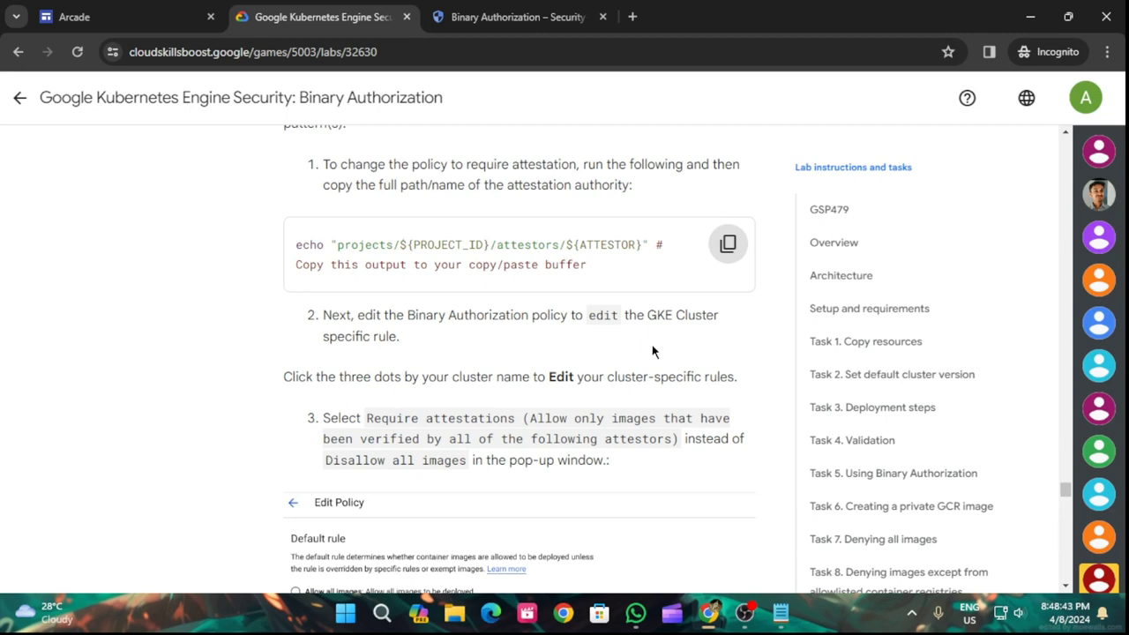
scroll(634, 411, down, 1)
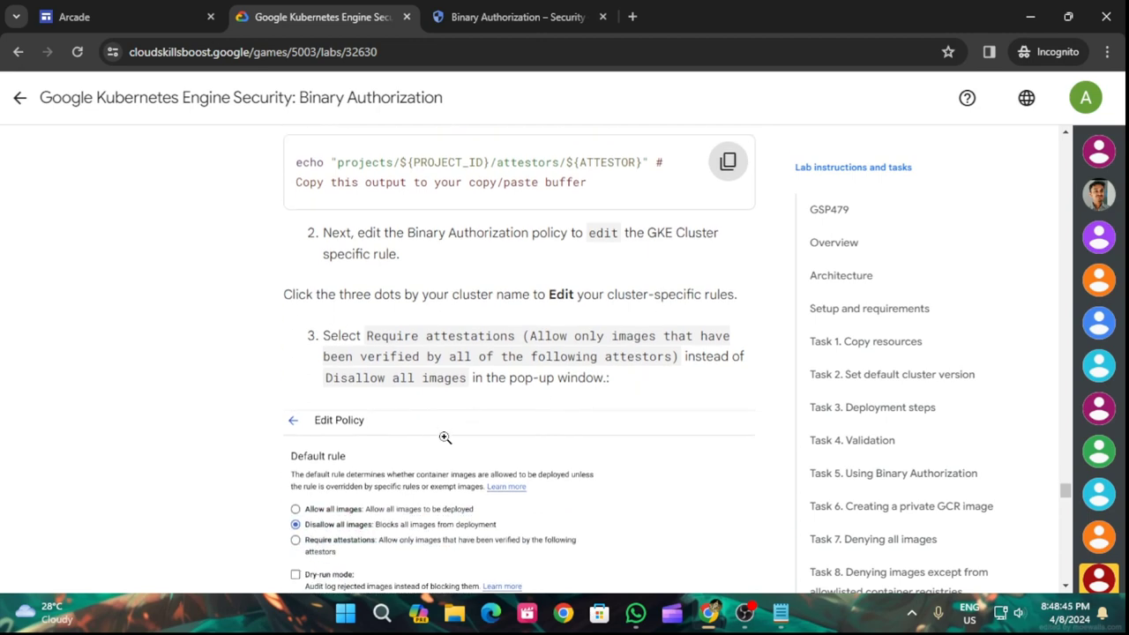
click(527, 16)
drag(568, 207, 565, 551)
scroll(562, 394, down, 1)
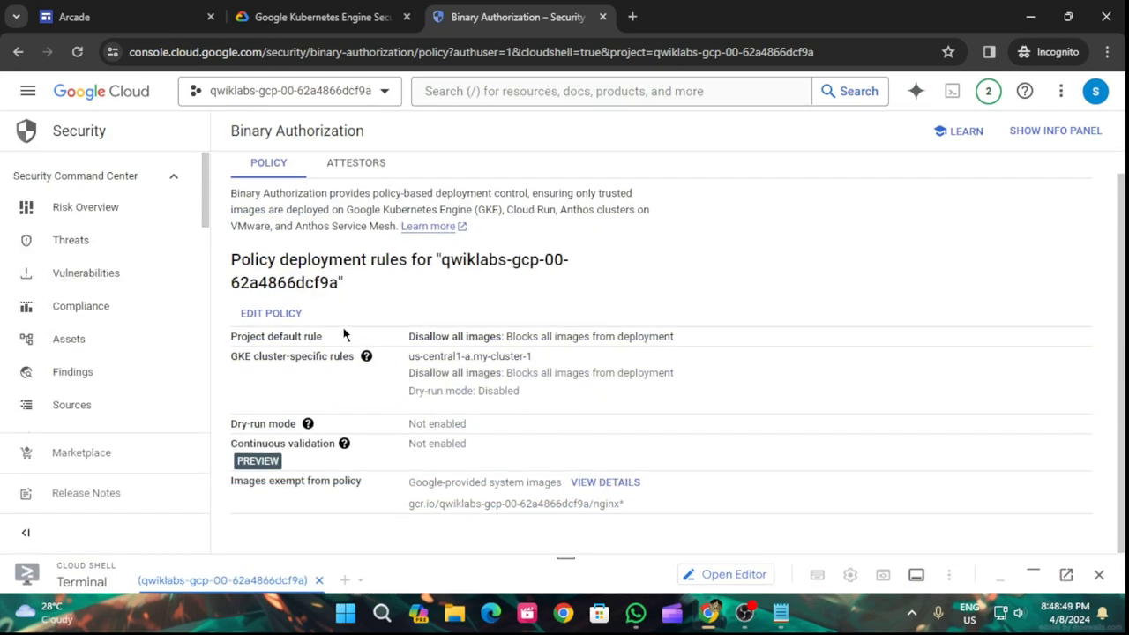
click(269, 313)
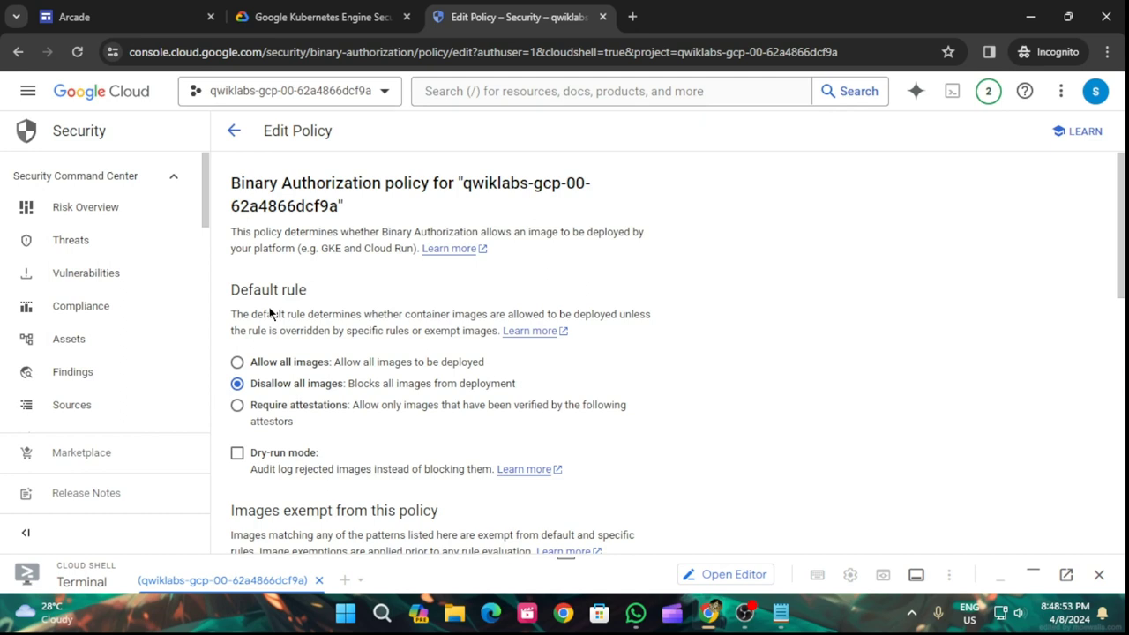
- Review the lab instructions on requiring attestations in the GKE cluster-specific rule and adding an attestor by resource ID
click(276, 6)
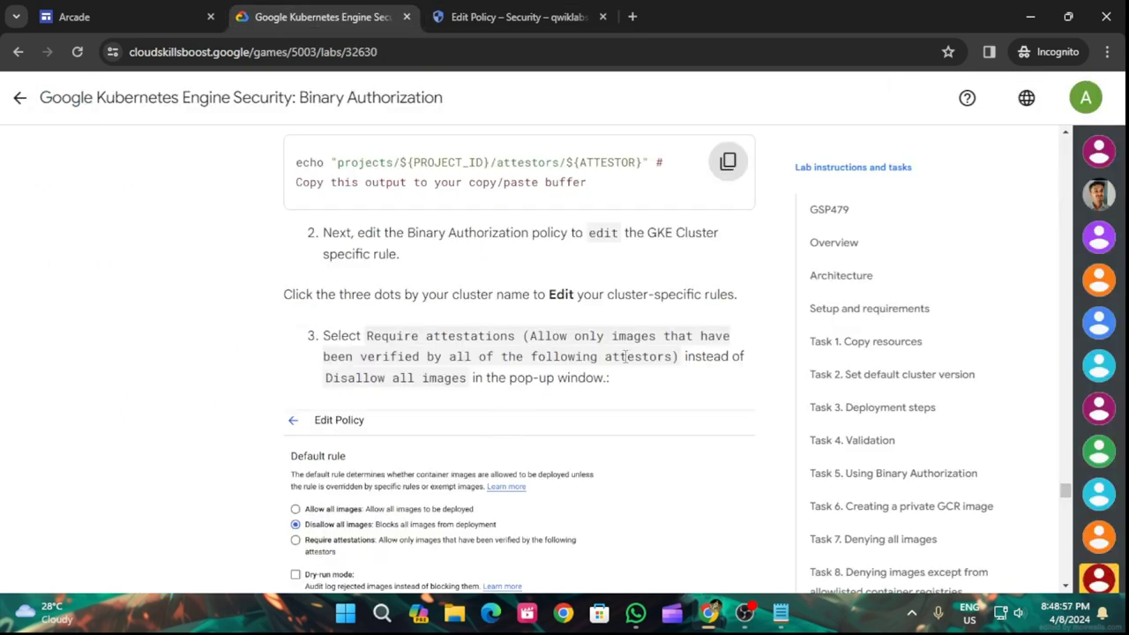
scroll(429, 415, down, 3)
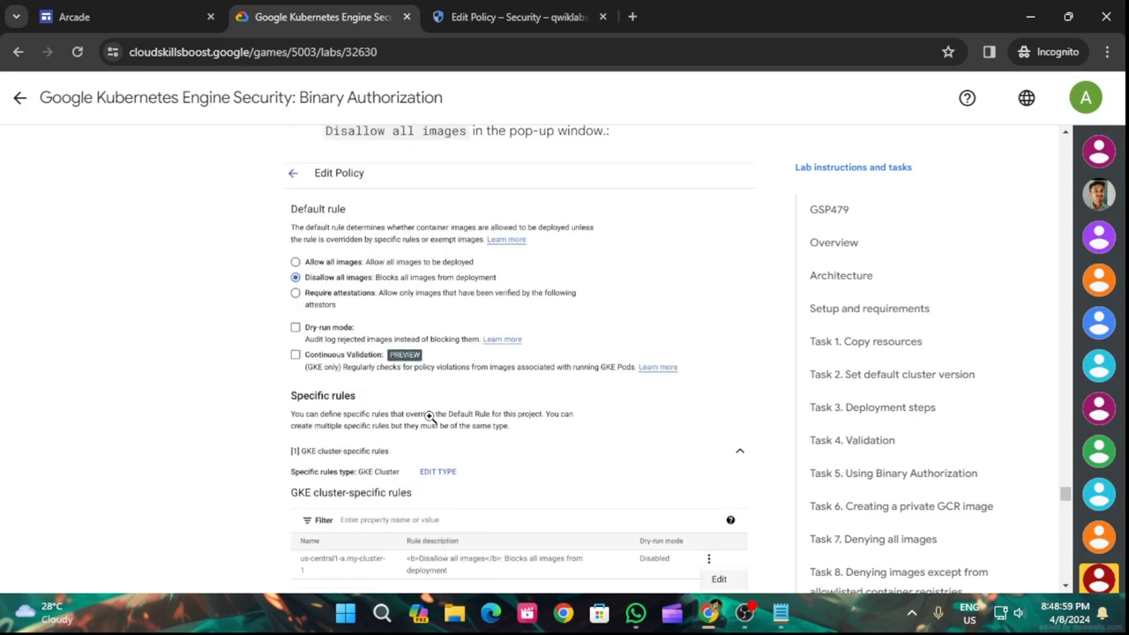
scroll(431, 417, down, 1)
scroll(431, 418, down, 2)
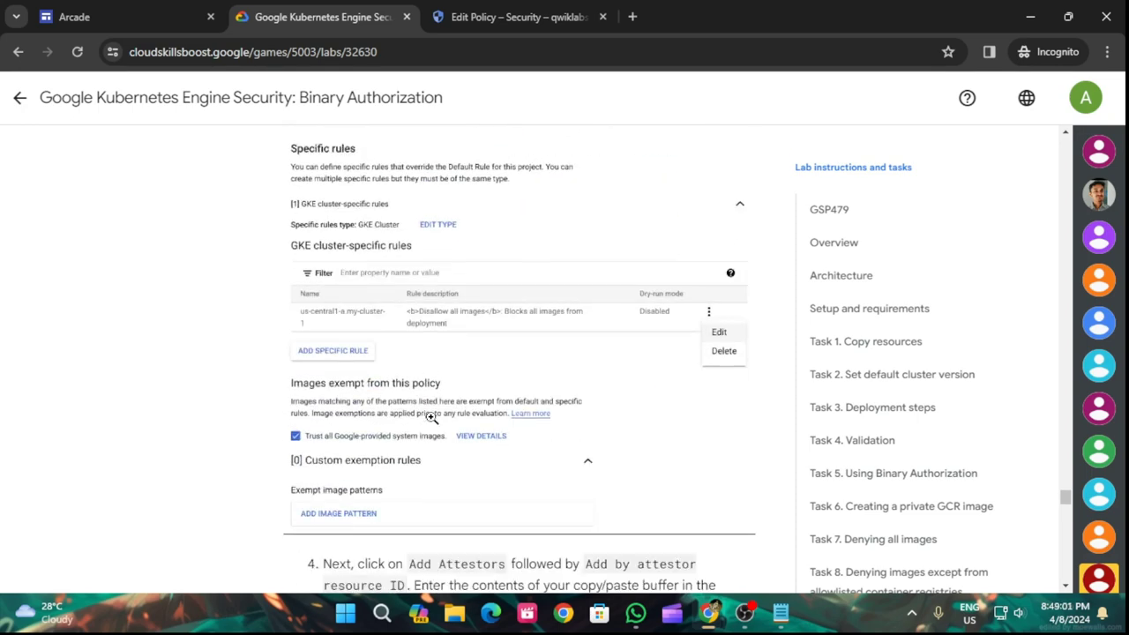
scroll(431, 418, down, 2)
scroll(445, 418, down, 3)
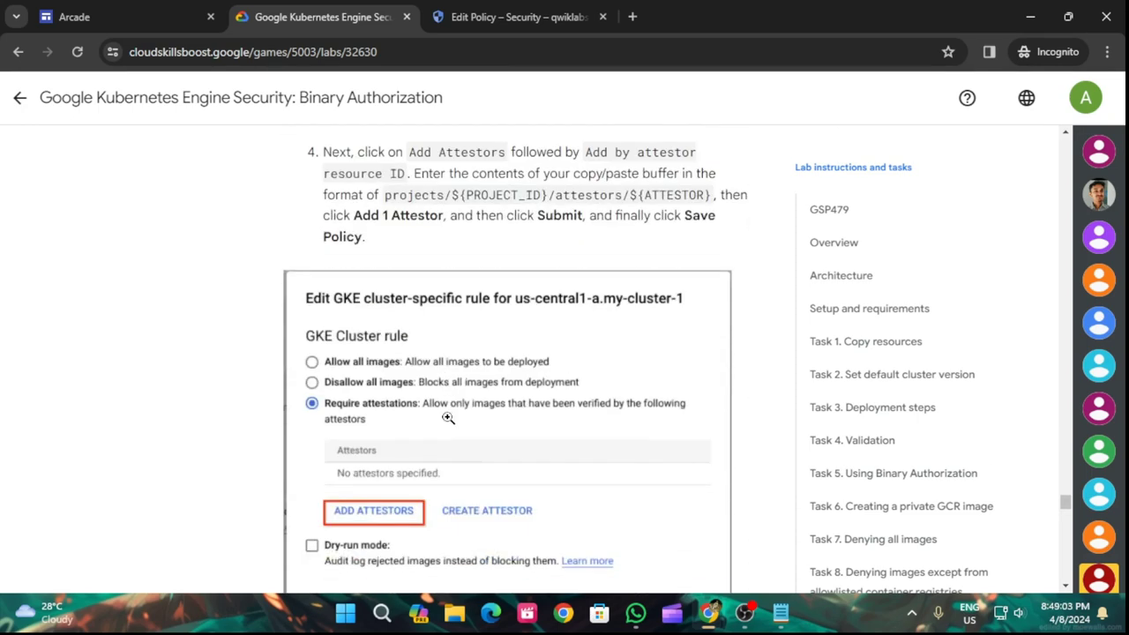
scroll(464, 460, down, 5)
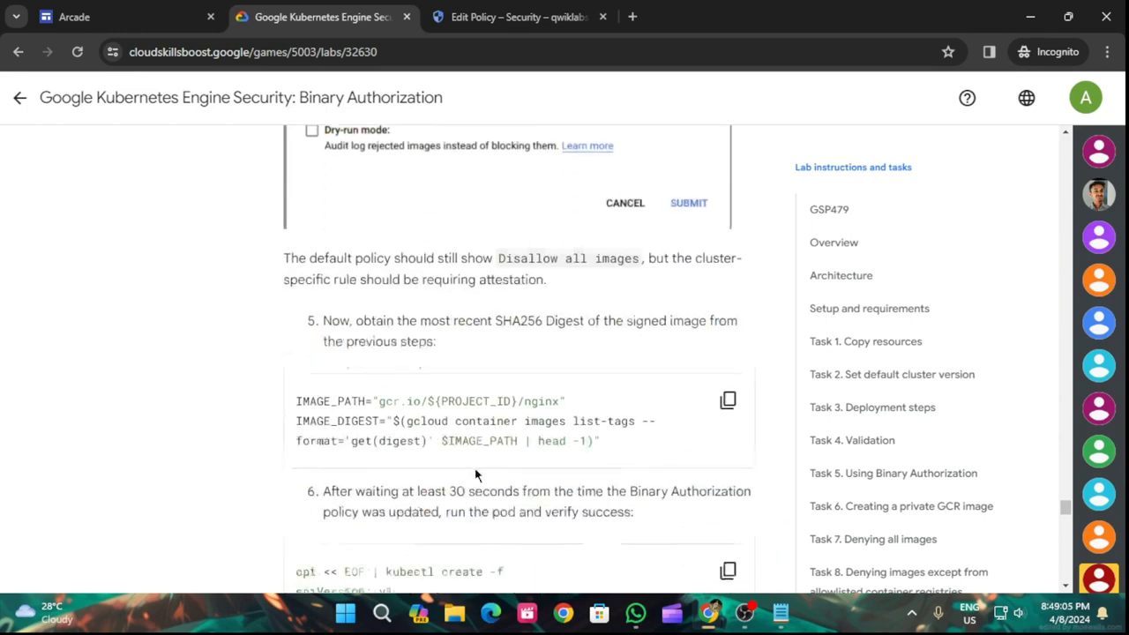
scroll(475, 475, up, 13)
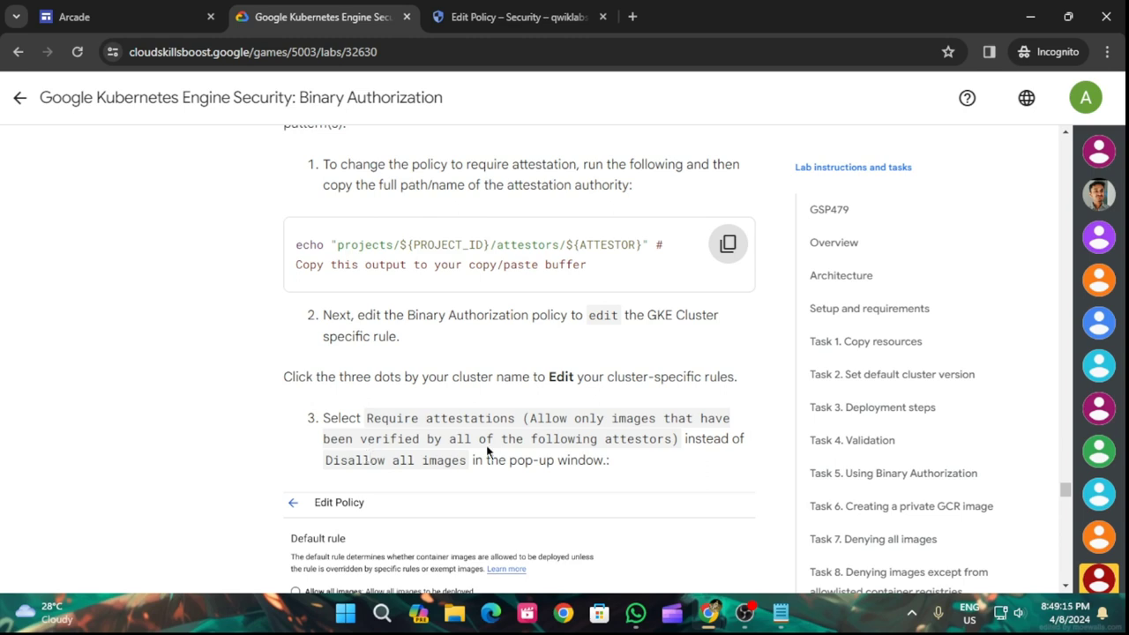
scroll(575, 405, down, 4)
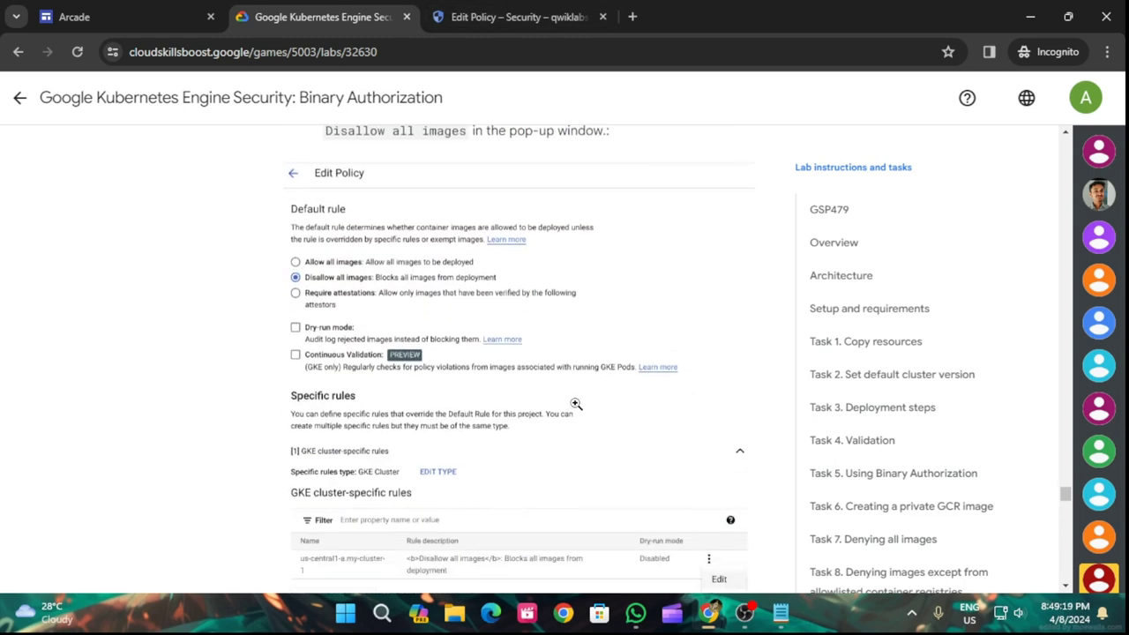
scroll(575, 404, down, 3)
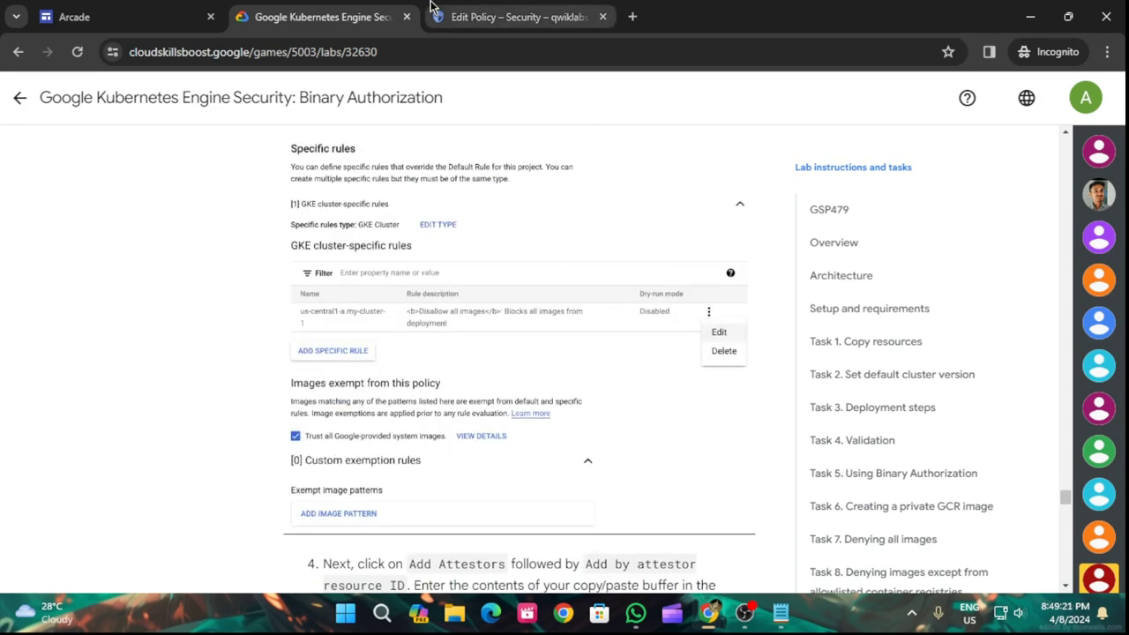
- Edit the GKE cluster-specific rule for us-central1-a.my-cluster-1 and select Require attestations, checking the choice against the lab instructions
click(511, 17)
scroll(672, 422, down, 4)
scroll(672, 426, down, 4)
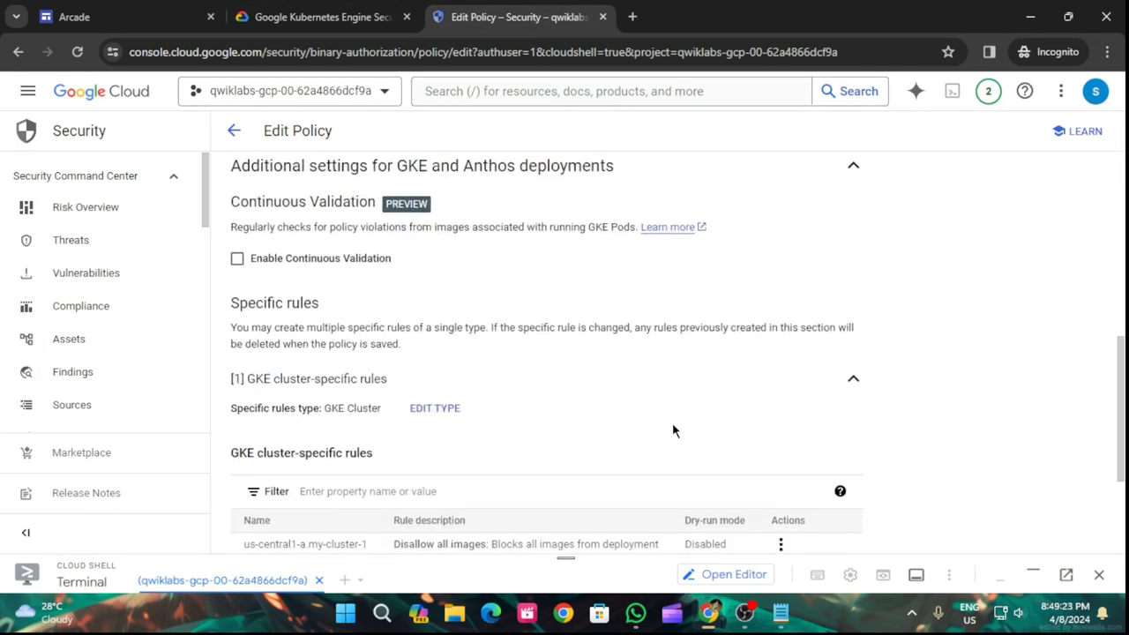
click(780, 388)
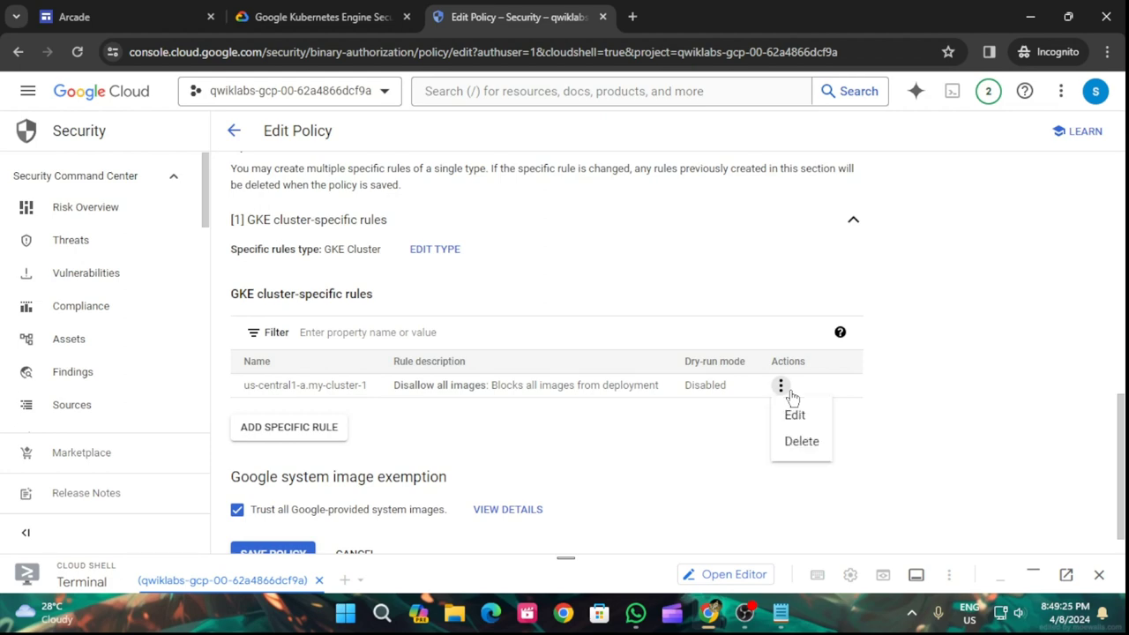
click(792, 413)
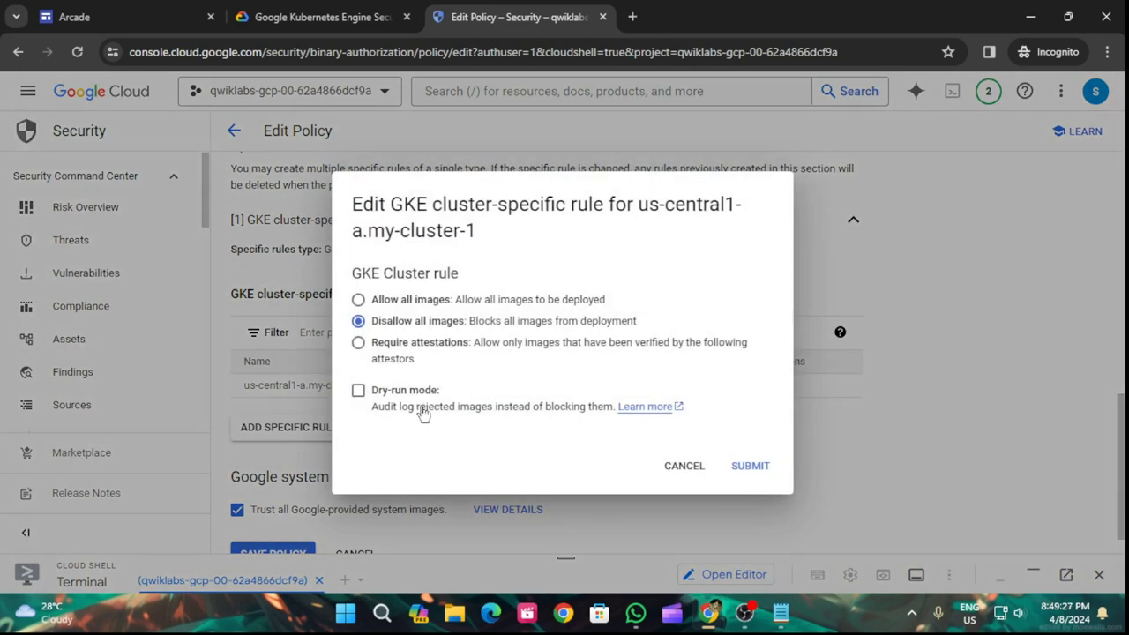
click(322, 16)
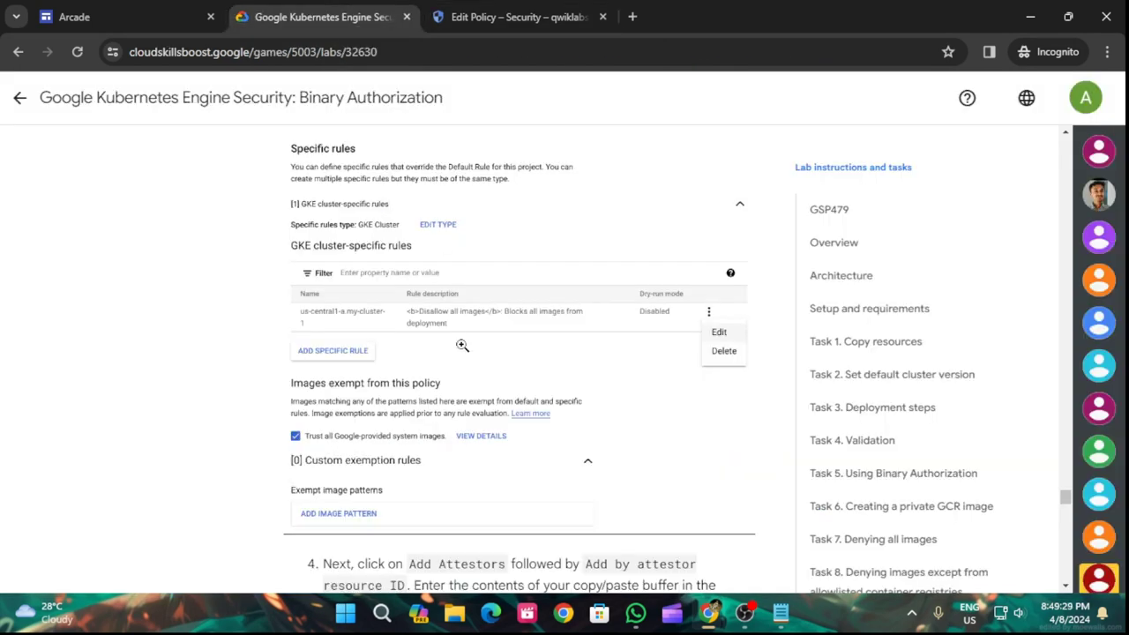
scroll(483, 456, down, 2)
scroll(484, 456, down, 2)
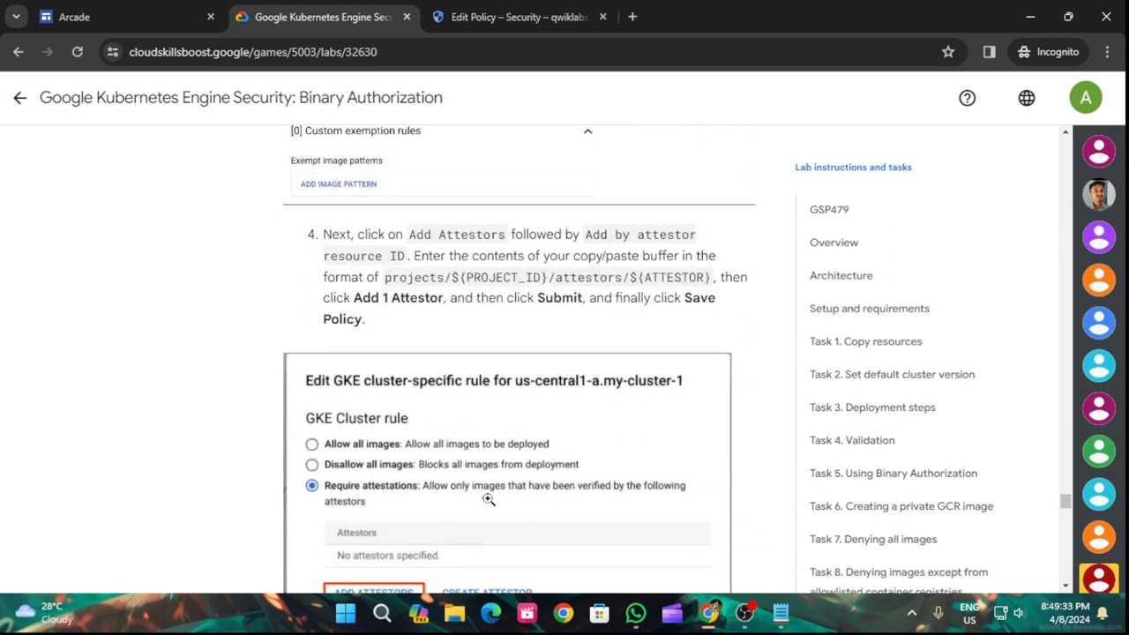
scroll(488, 499, up, 15)
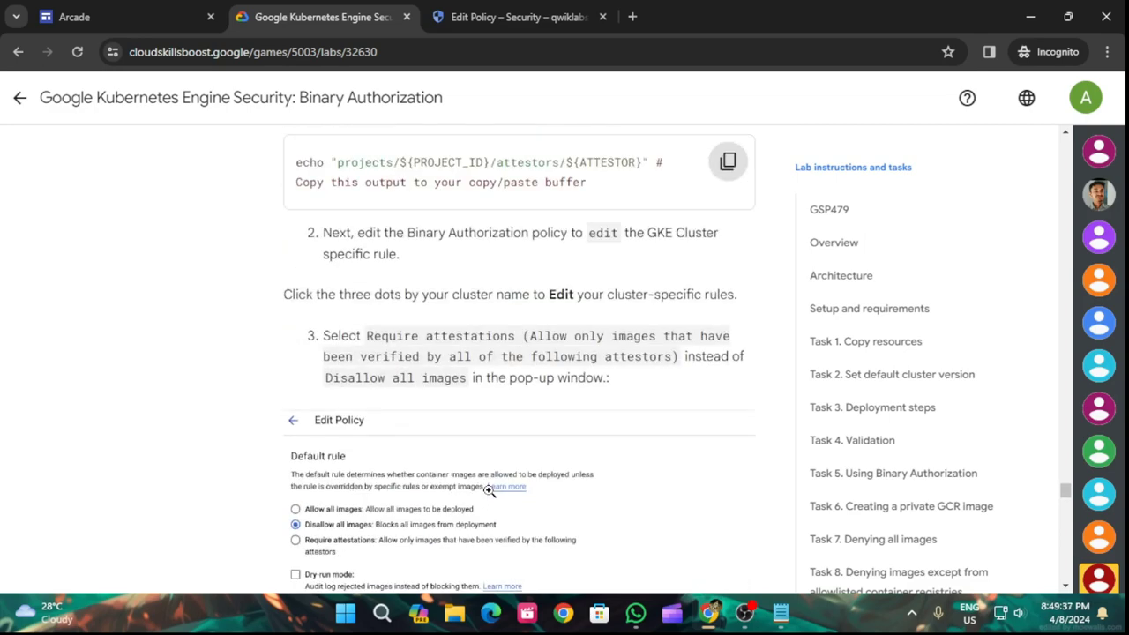
scroll(488, 491, down, 15)
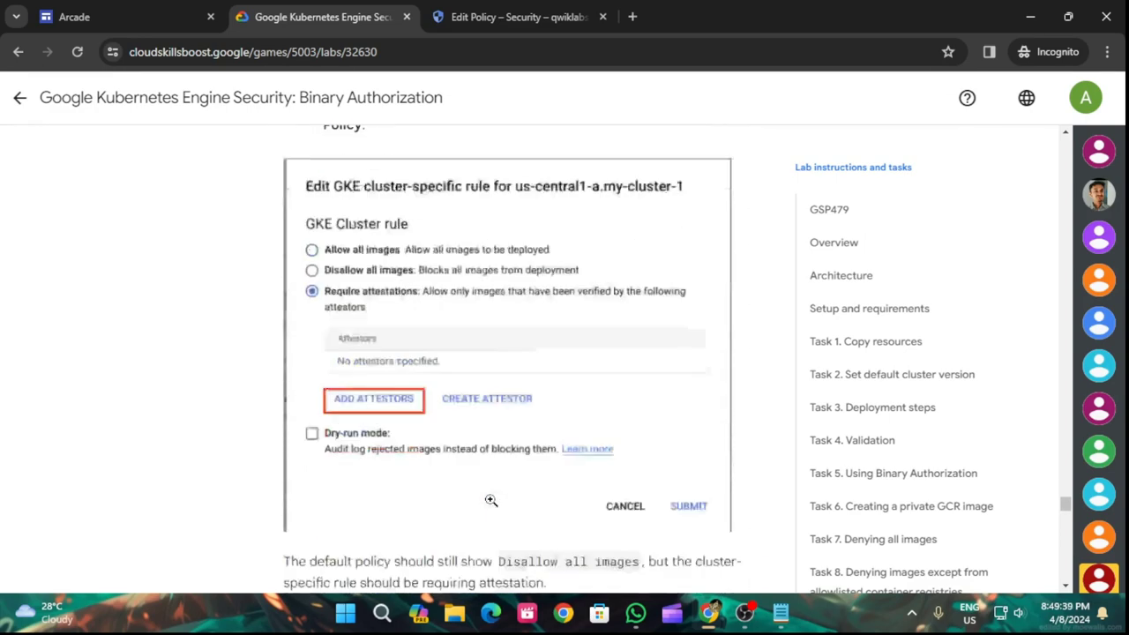
click(521, 17)
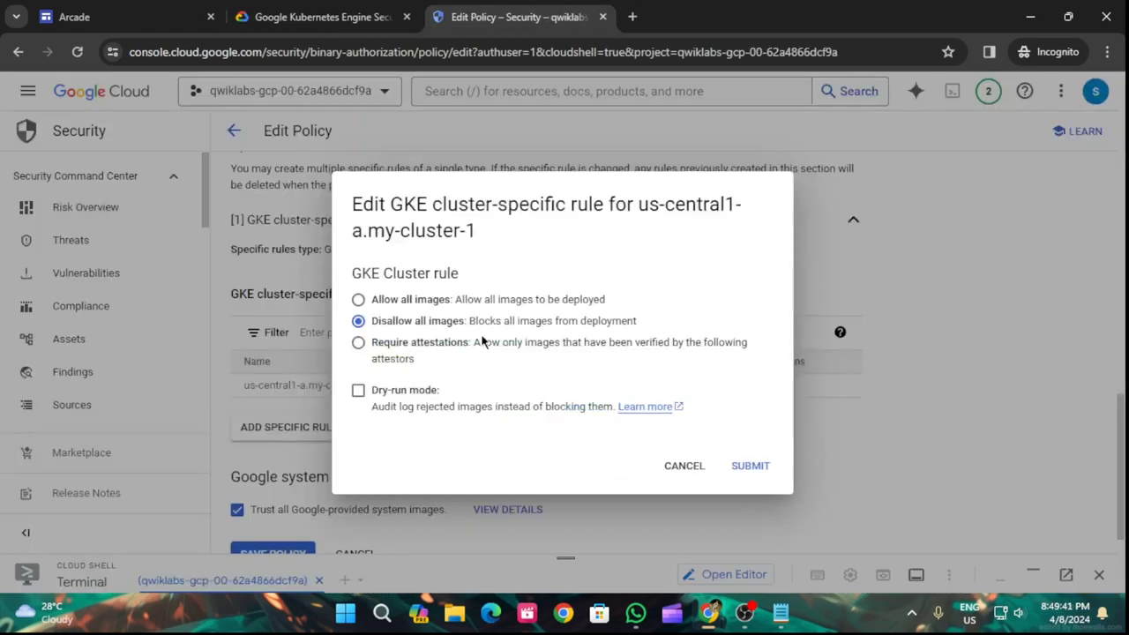
click(359, 346)
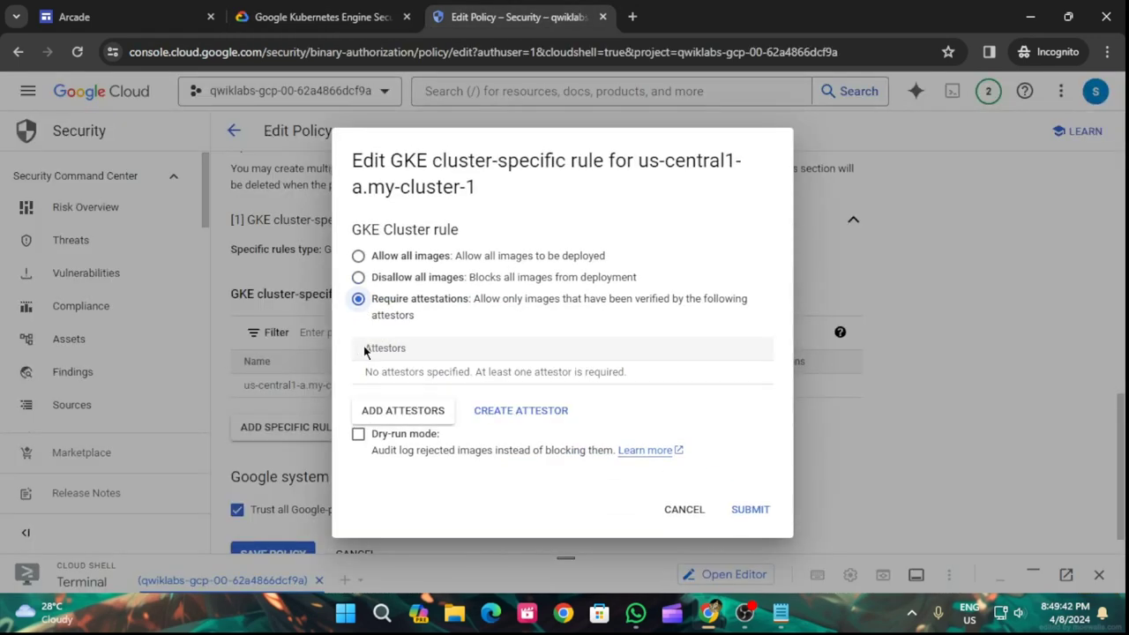
click(405, 409)
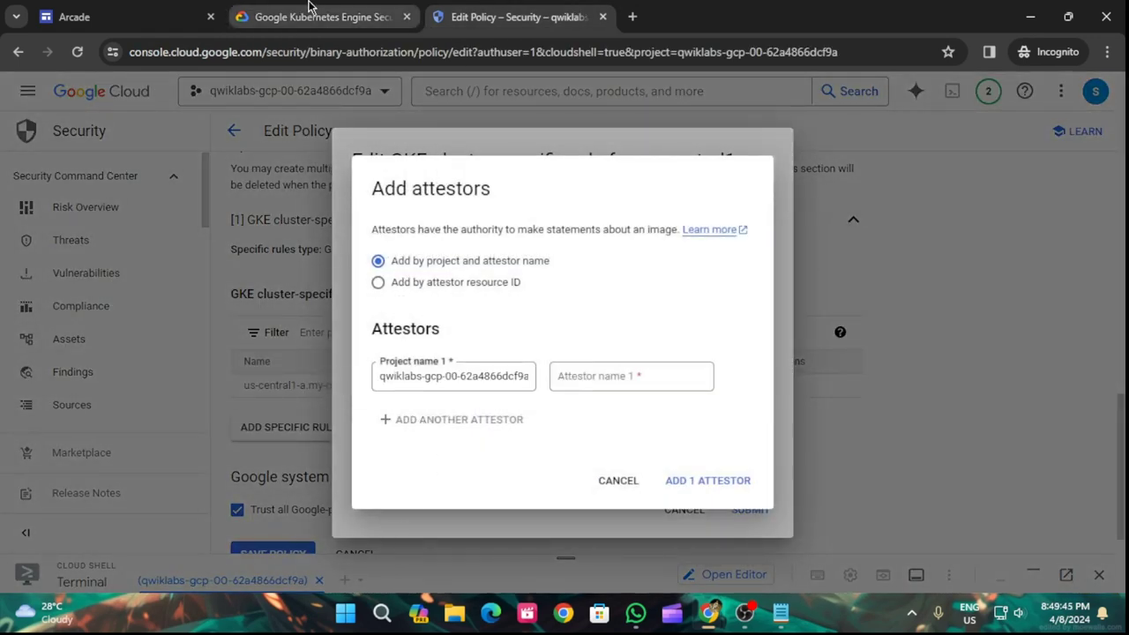
click(310, 7)
scroll(435, 330, down, 2)
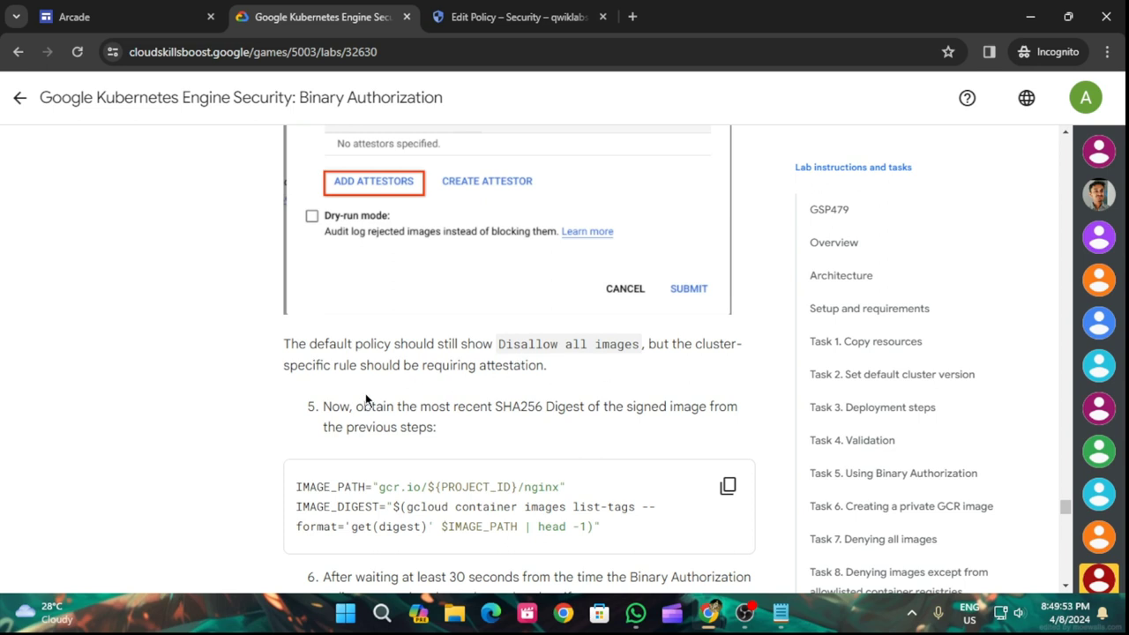
scroll(503, 390, up, 1)
scroll(512, 384, down, 1)
scroll(633, 373, up, 2)
click(524, 17)
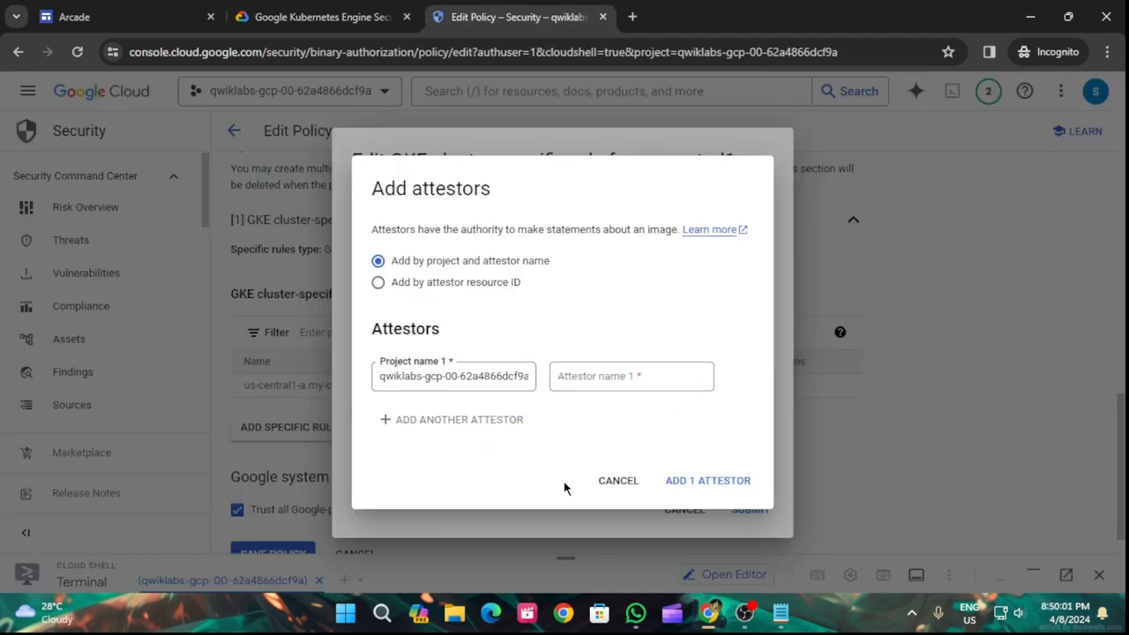
click(608, 376)
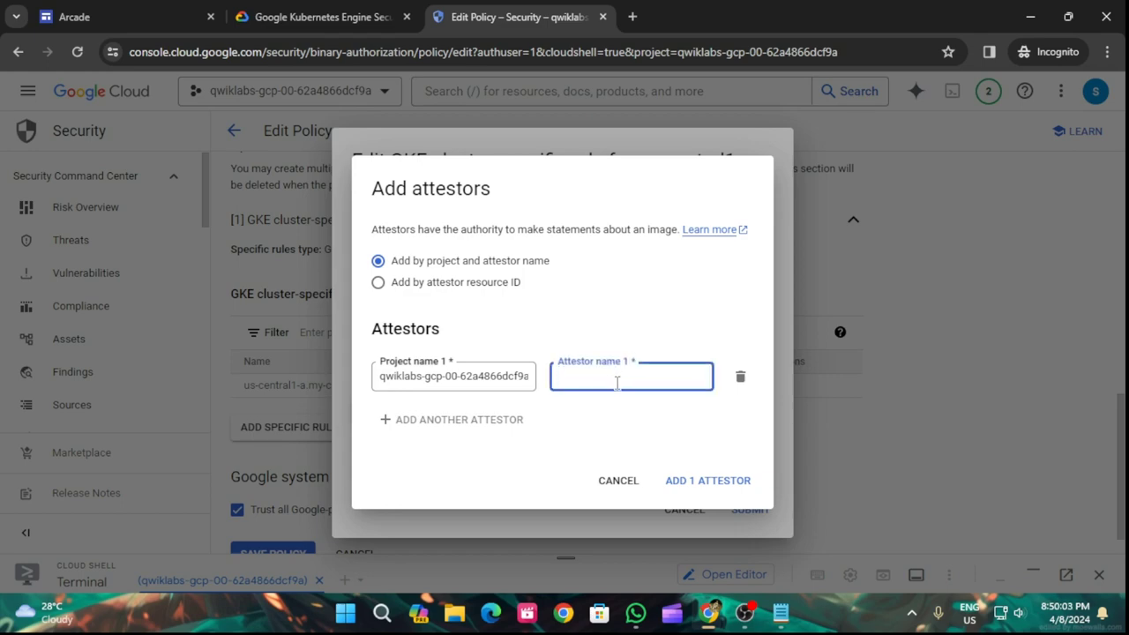
click(368, 15)
scroll(433, 420, down, 2)
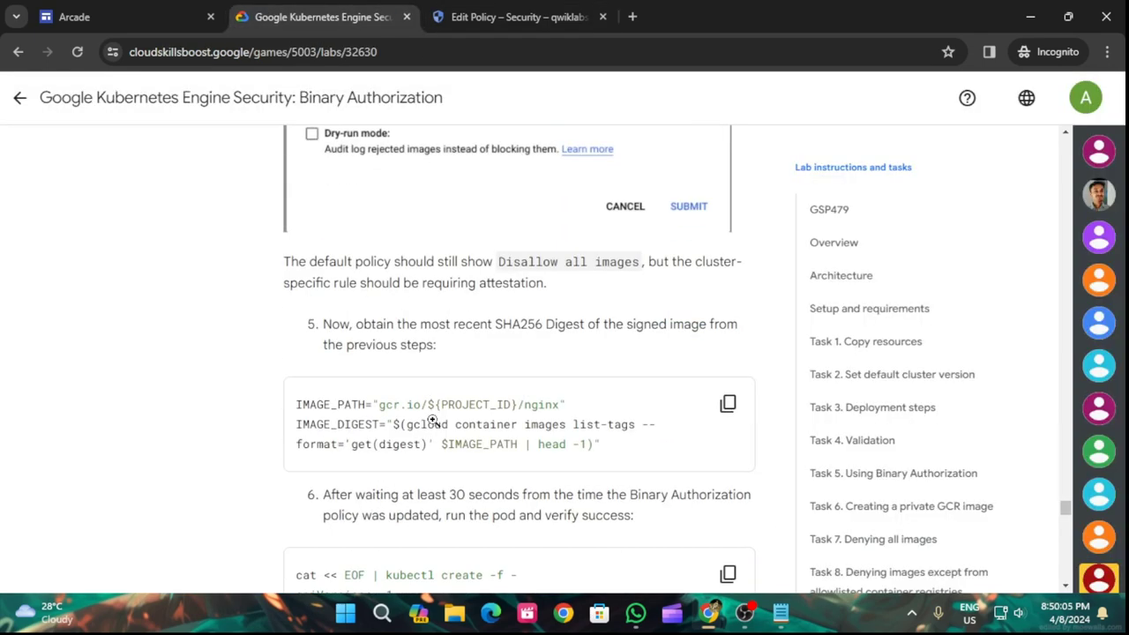
scroll(433, 420, up, 3)
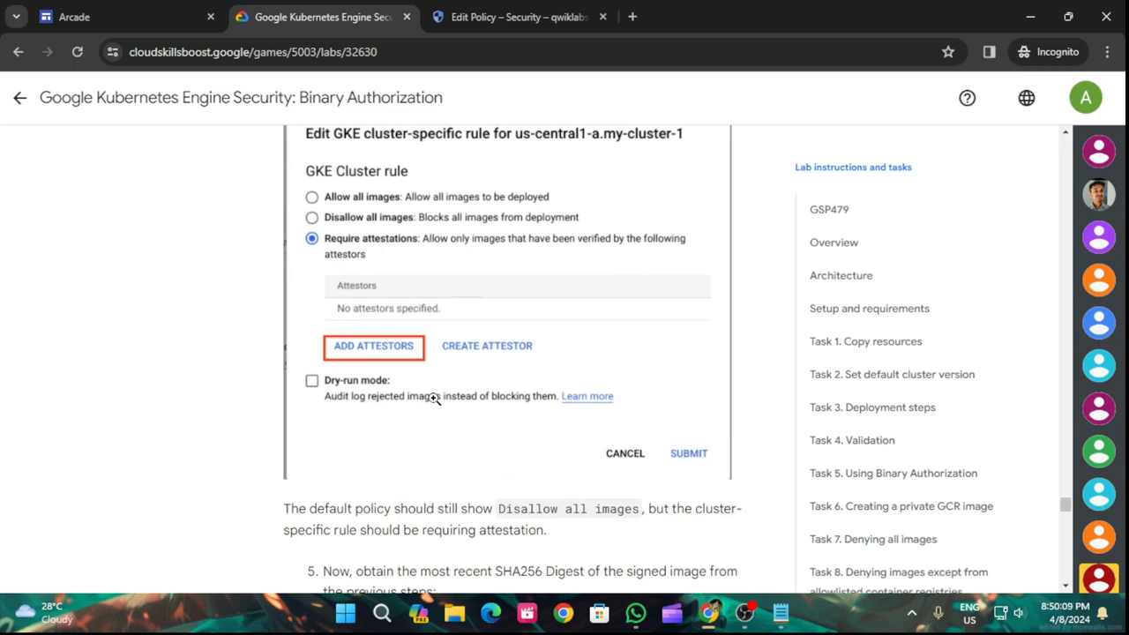
click(511, 17)
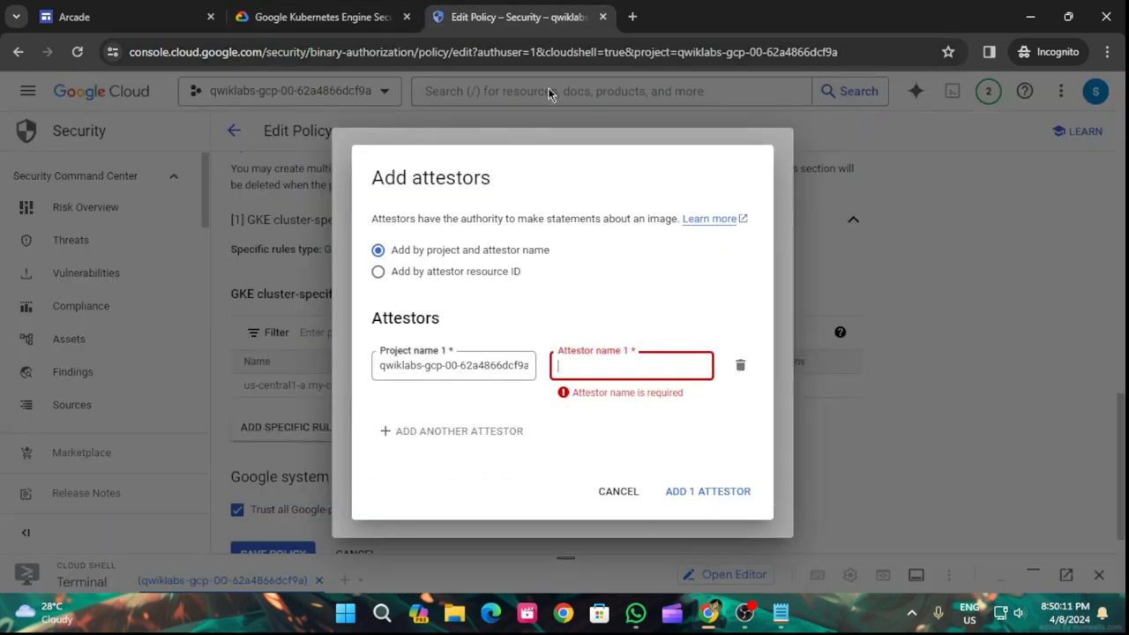
click(620, 495)
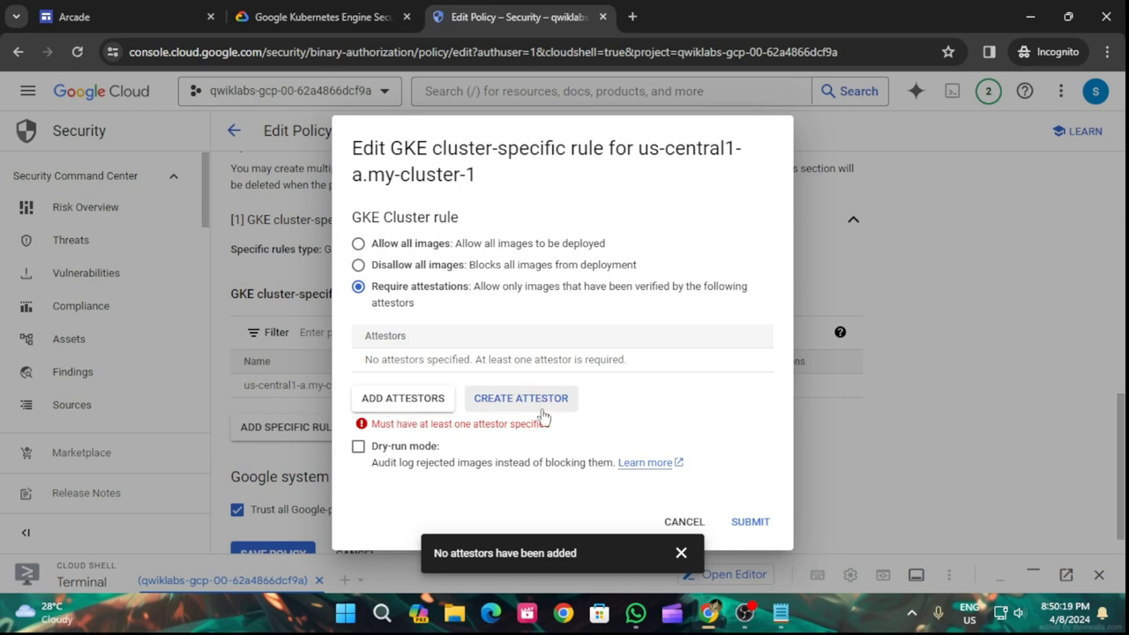
- Cancel the open cluster rule edit and run the lab's commands in Cloud Shell to set IMAGE_PATH to gcr.io/${PROJECT_ID}/nginx and IMAGE_DIGEST to the signed image's latest digest
click(321, 16)
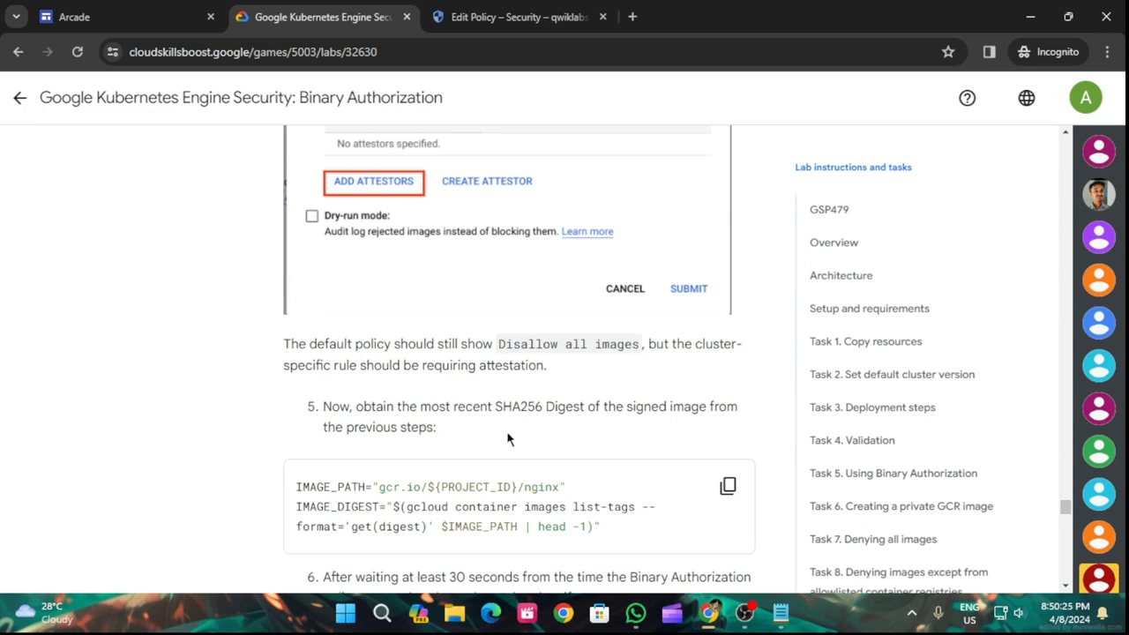
scroll(697, 434, down, 2)
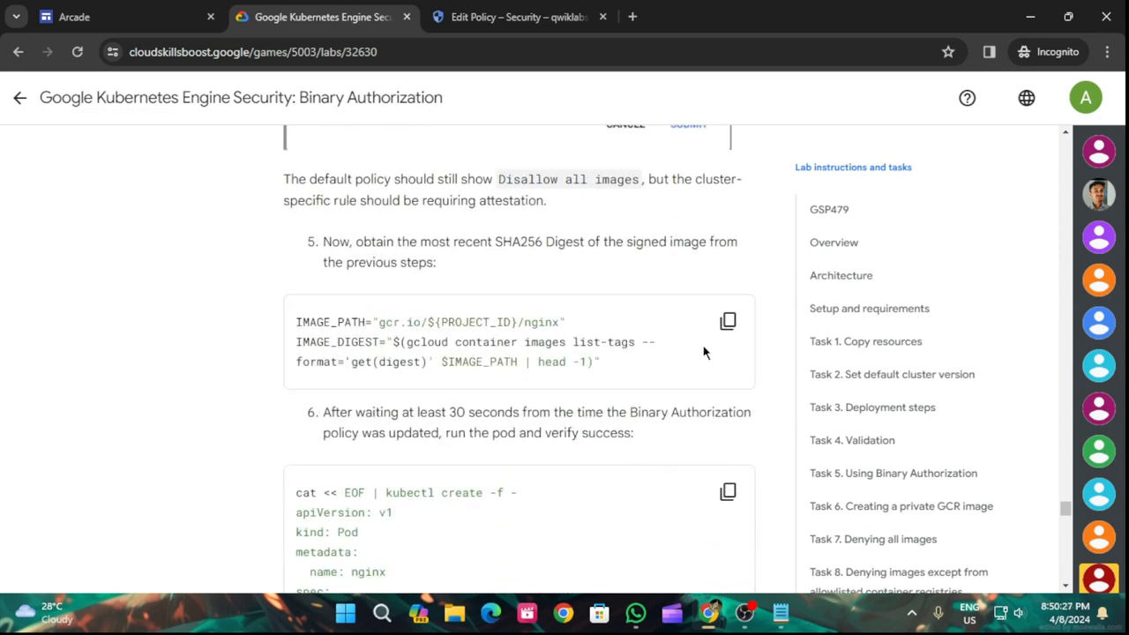
click(727, 322)
click(484, 25)
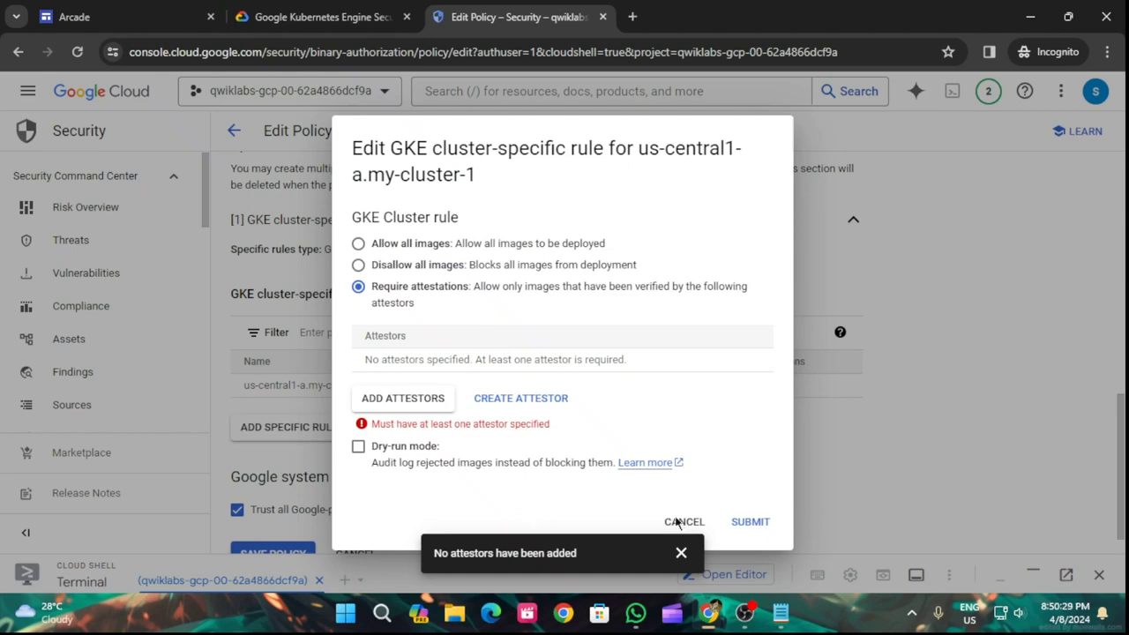
click(680, 553)
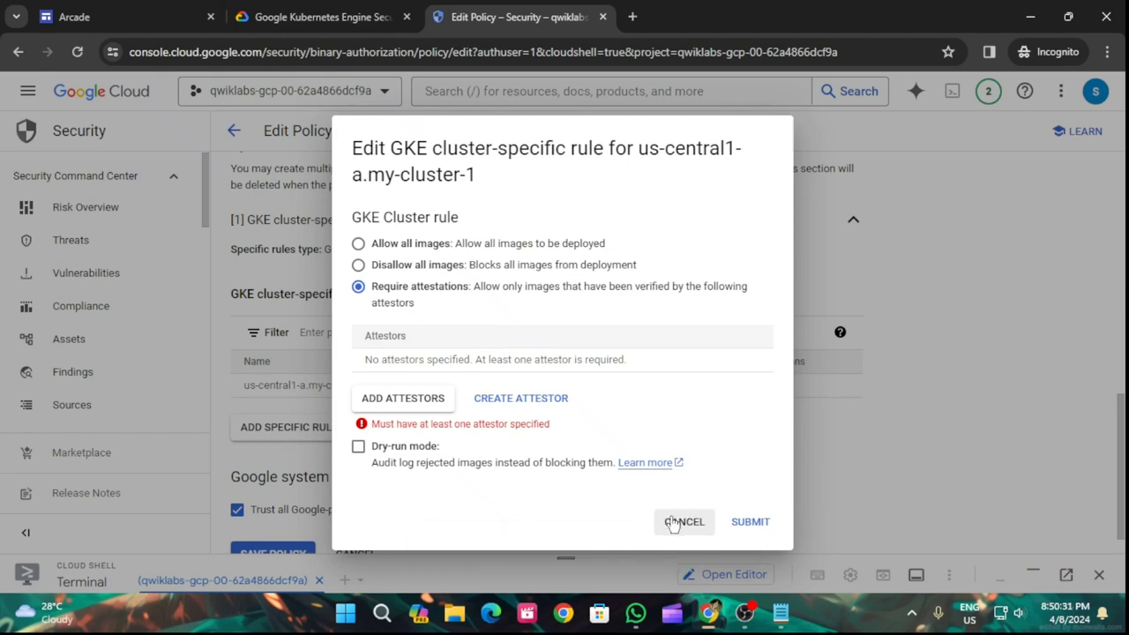
click(671, 522)
click(567, 559)
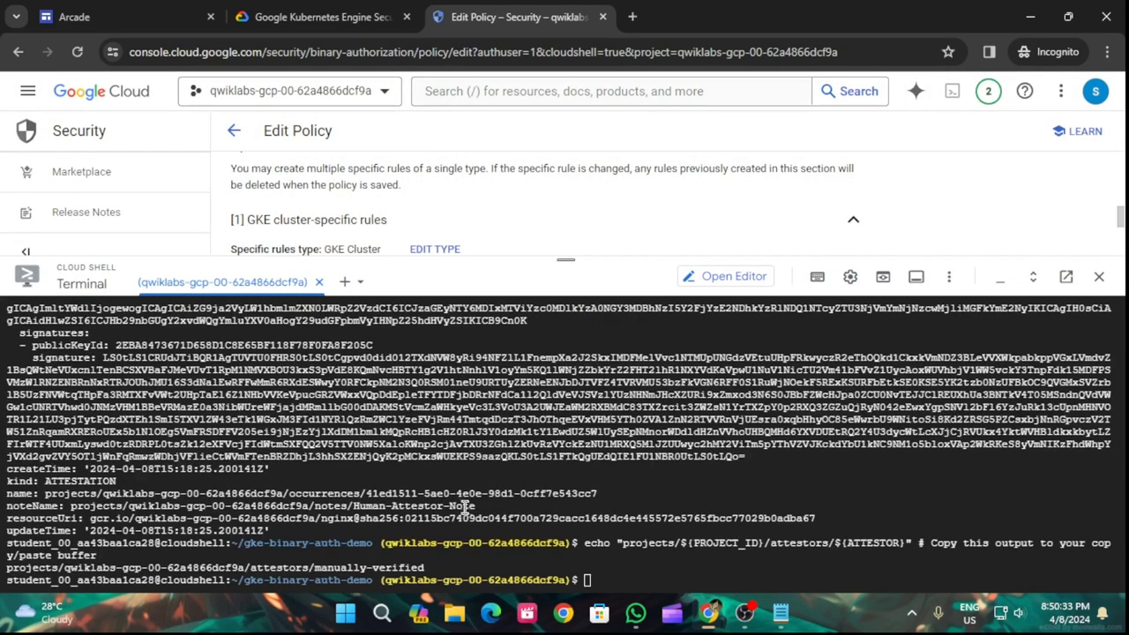
key(ctrl+v)
key(Return)
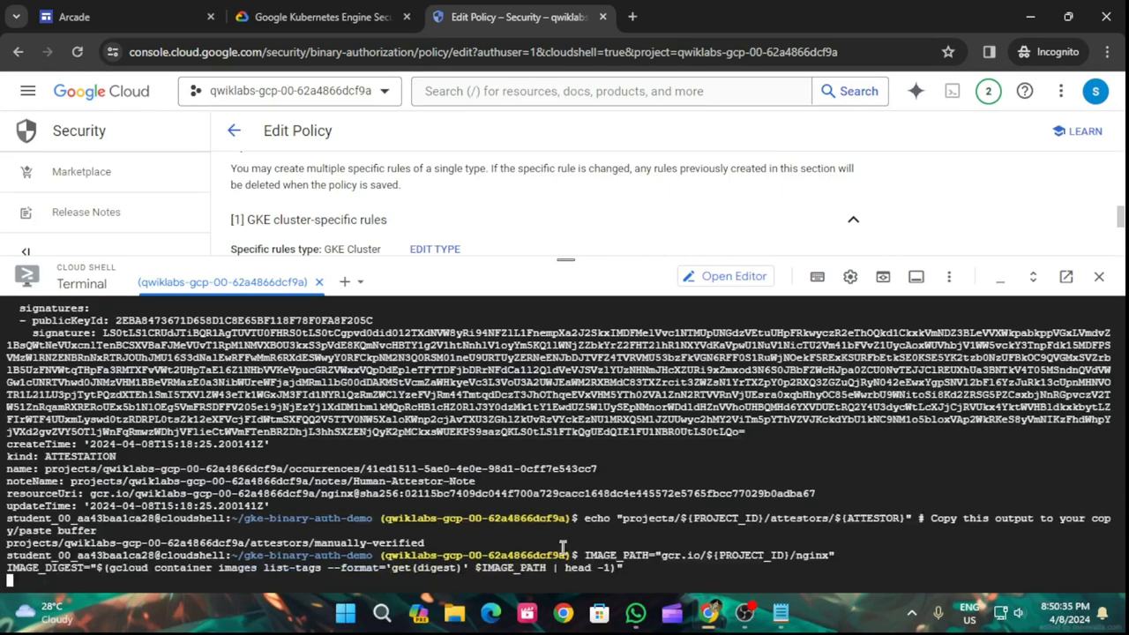
- Create the nginx pod from ${IMAGE_PATH}@${IMAGE_DIGEST} with container port 80 by running the lab's kubectl create command in Cloud Shell
click(318, 17)
scroll(521, 474, down, 2)
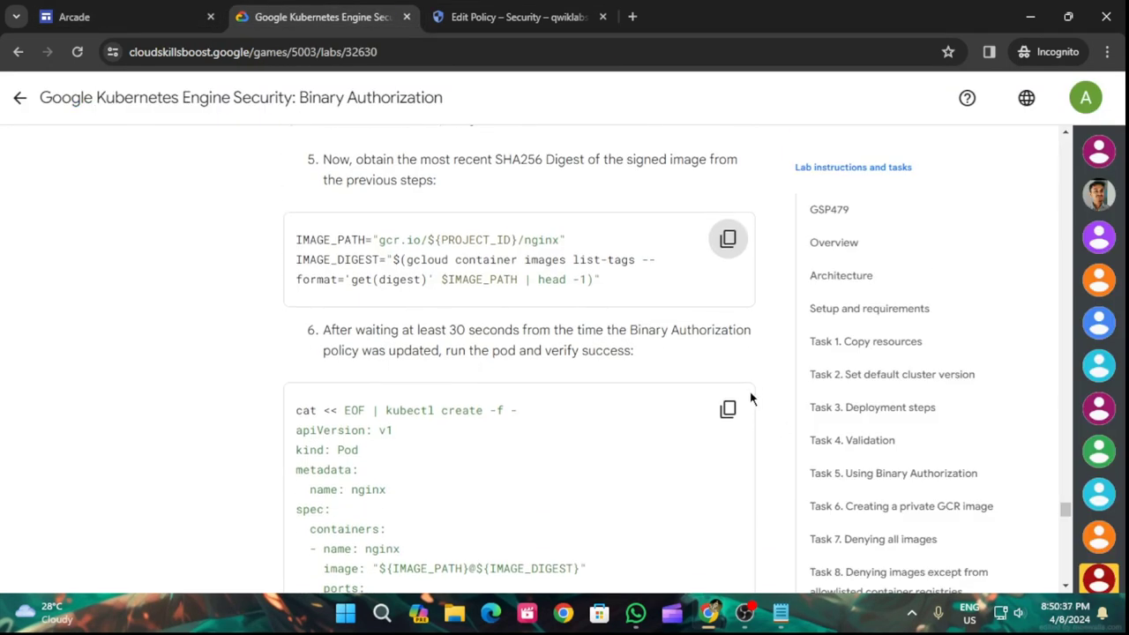
click(727, 409)
scroll(692, 442, down, 5)
click(471, 8)
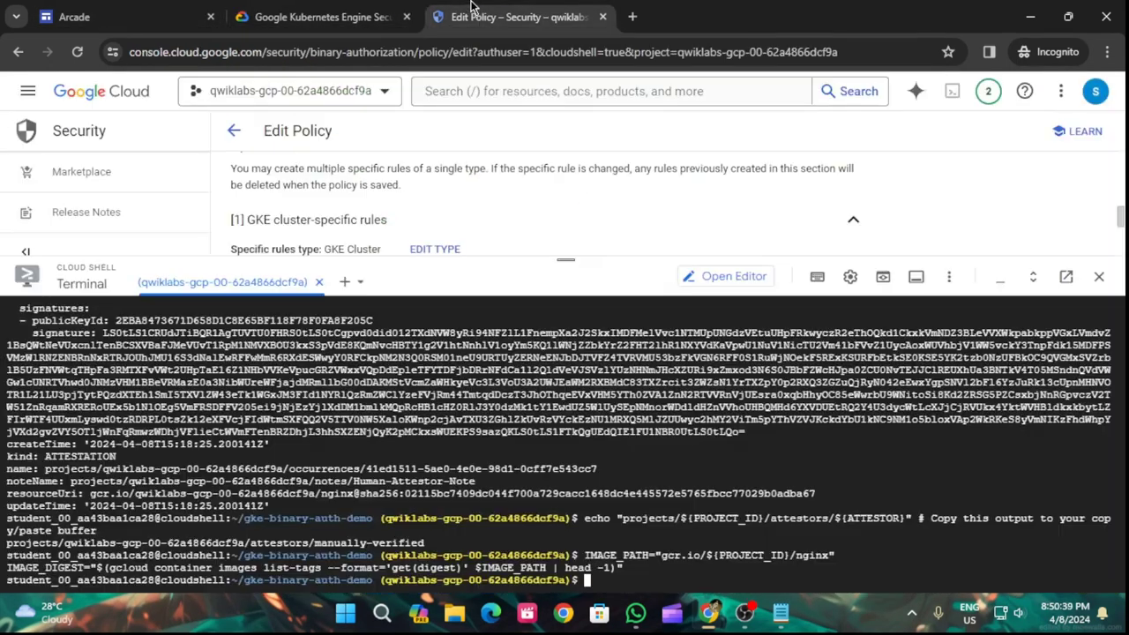
key(ctrl+v)
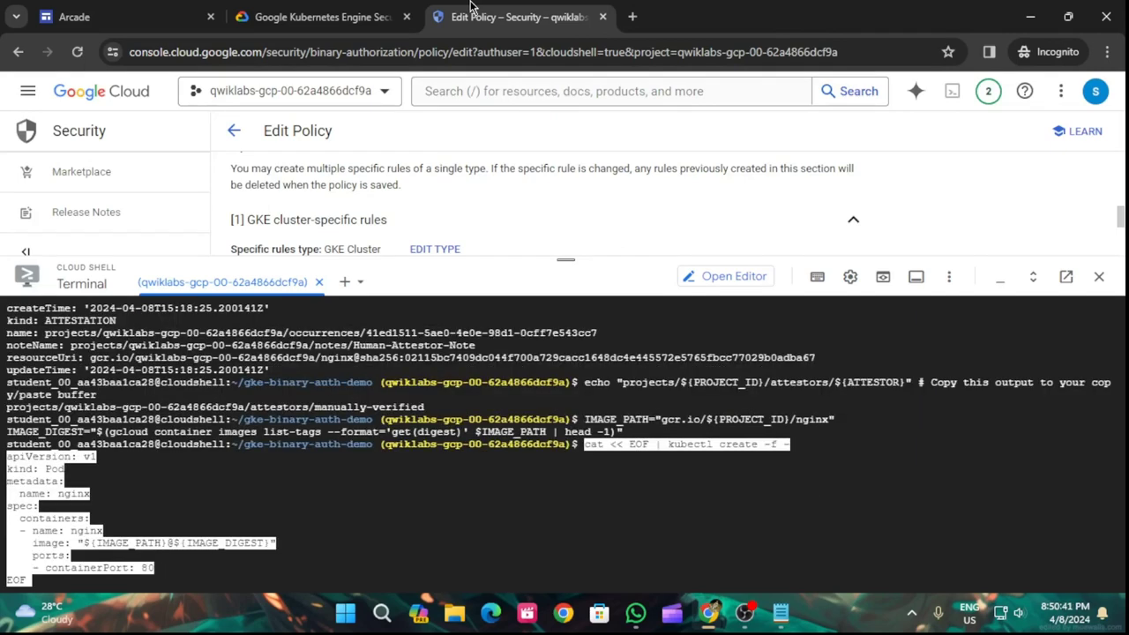
- Check the lab progress for updating the BA policy's cluster-specific rule to allow only images approved by attestors
click(318, 17)
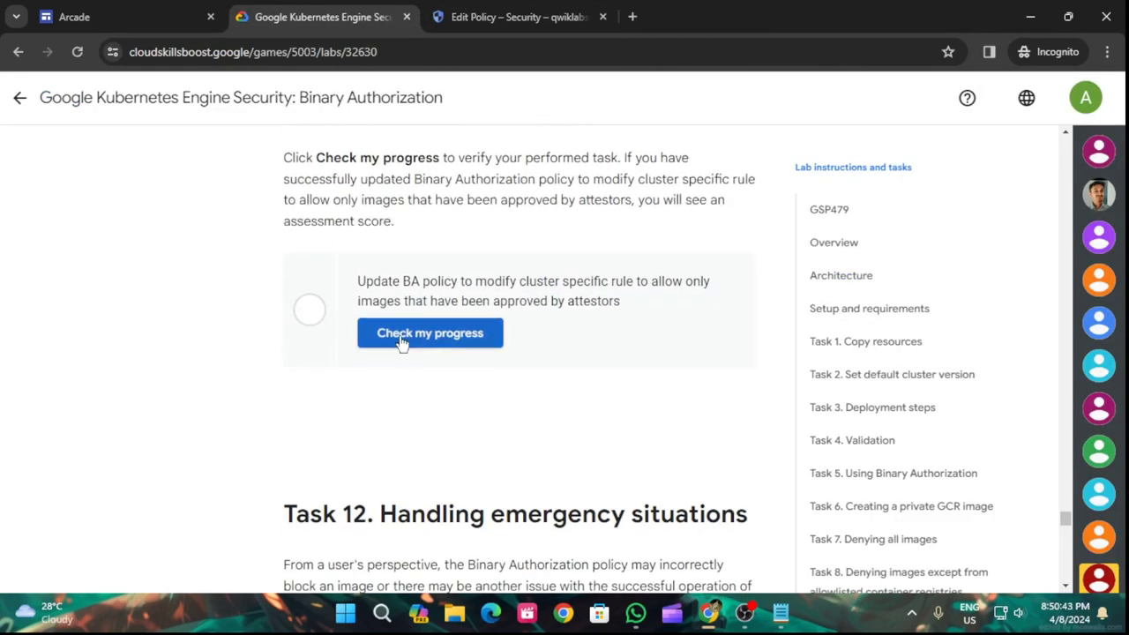
click(406, 338)
scroll(881, 440, down, 5)
scroll(578, 452, down, 4)
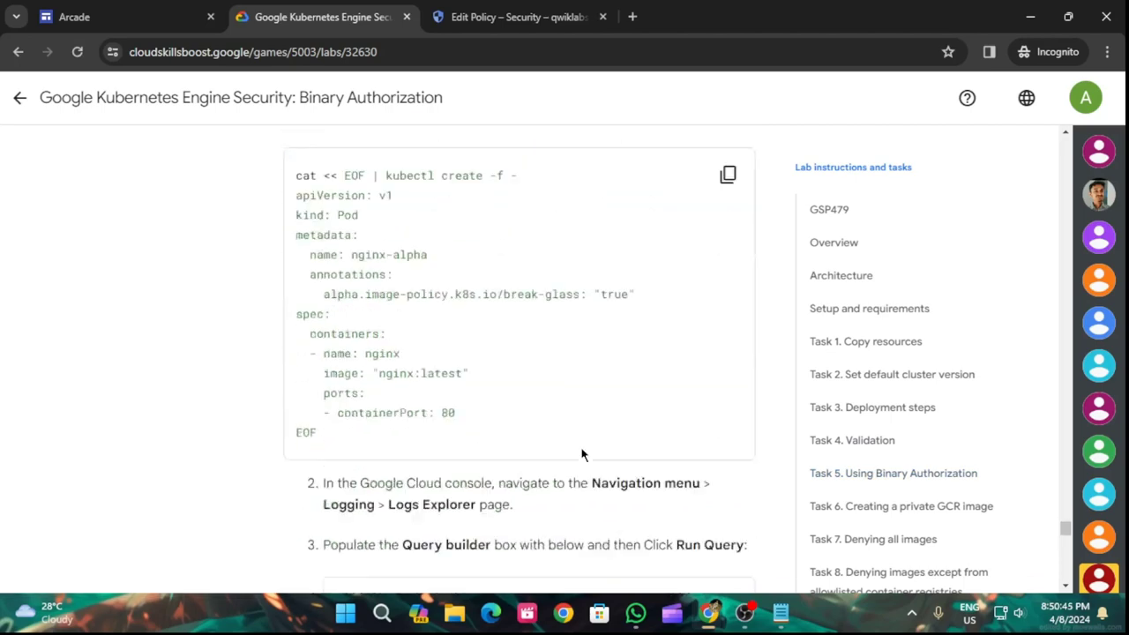
scroll(581, 441, up, 10)
click(481, 363)
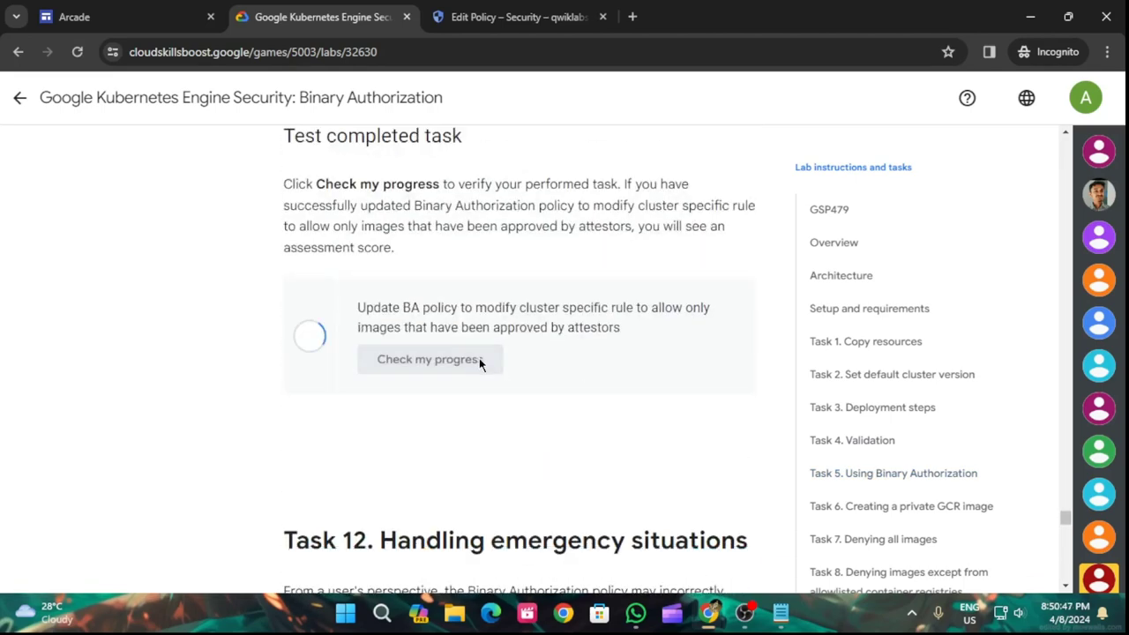
scroll(481, 364, up, 1)
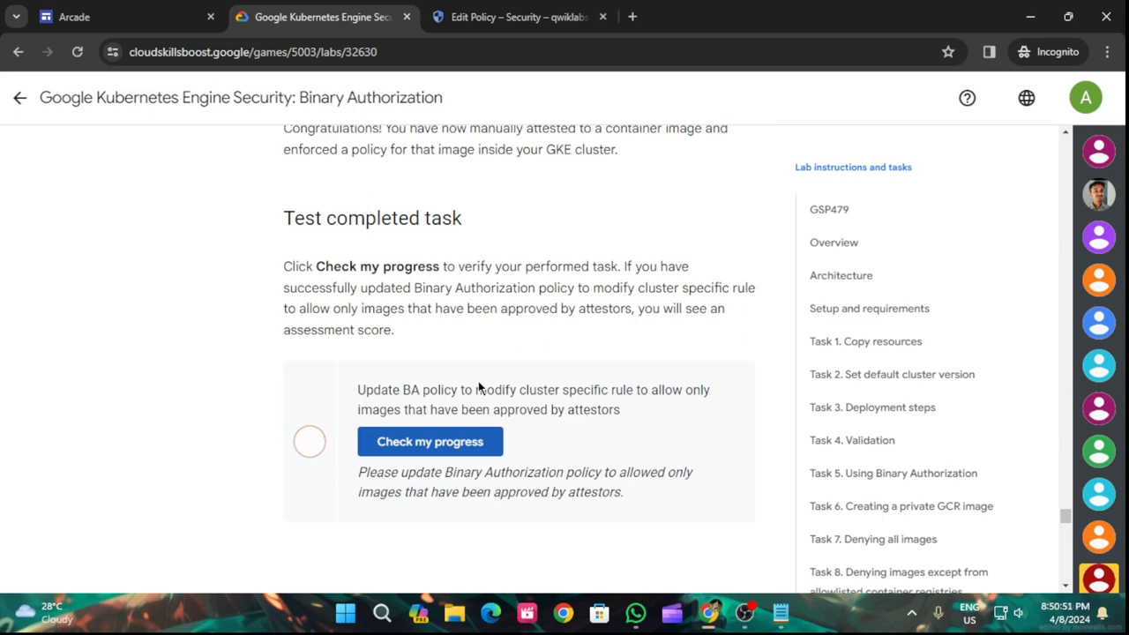
- Reopen the us-central1-a.my-cluster-1 rule for editing, require attestations and start adding an attestor
scroll(520, 463, up, 10)
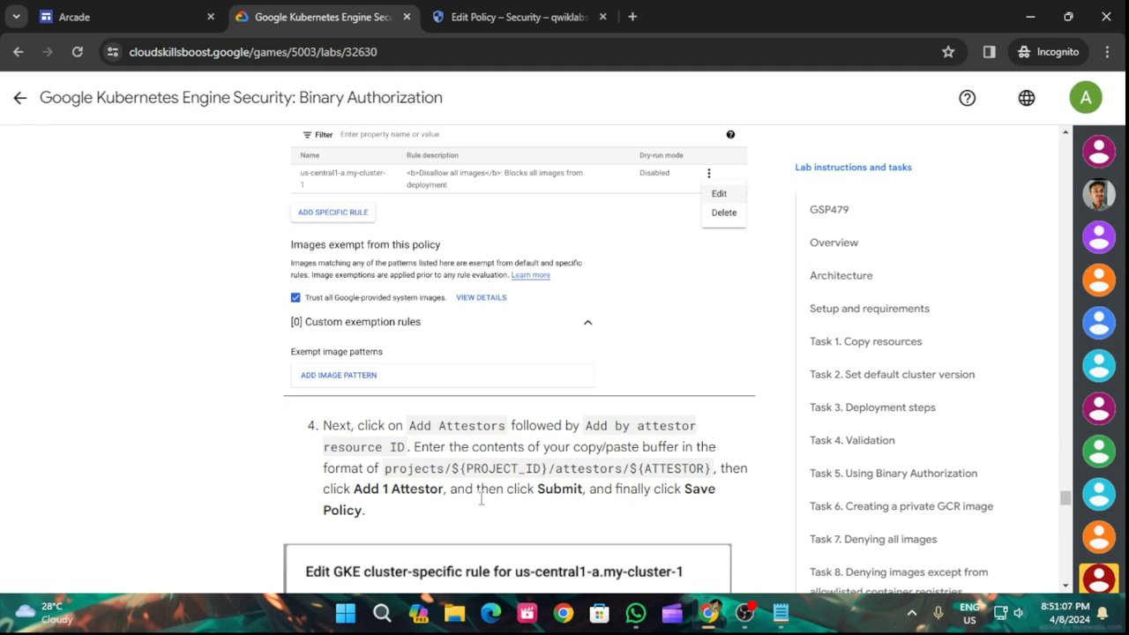
click(584, 7)
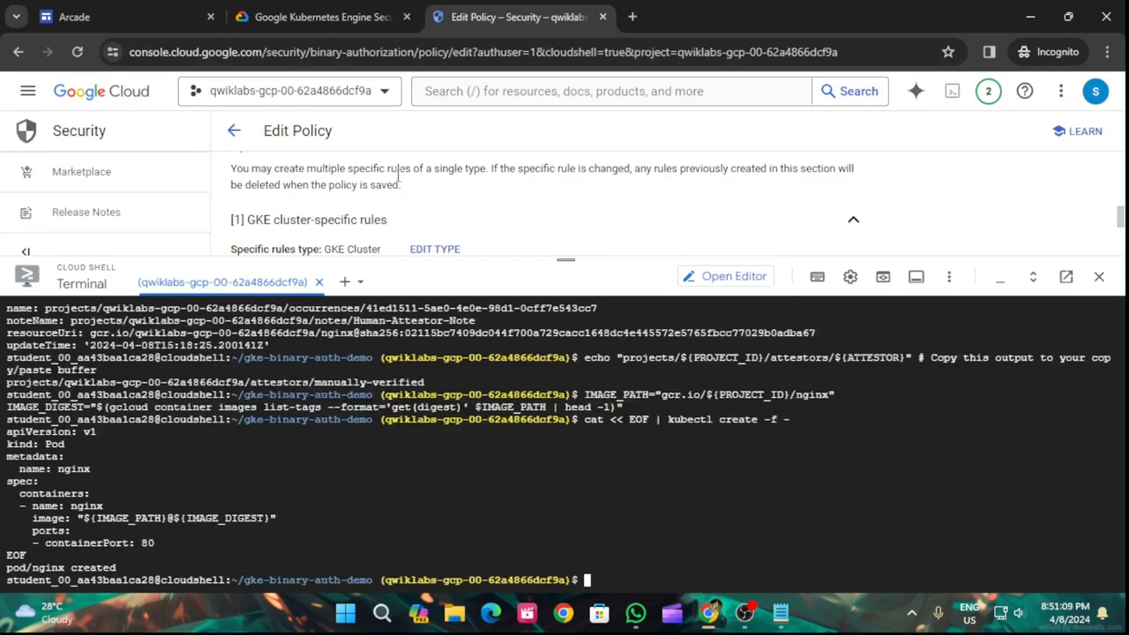
drag(564, 254, 564, 529)
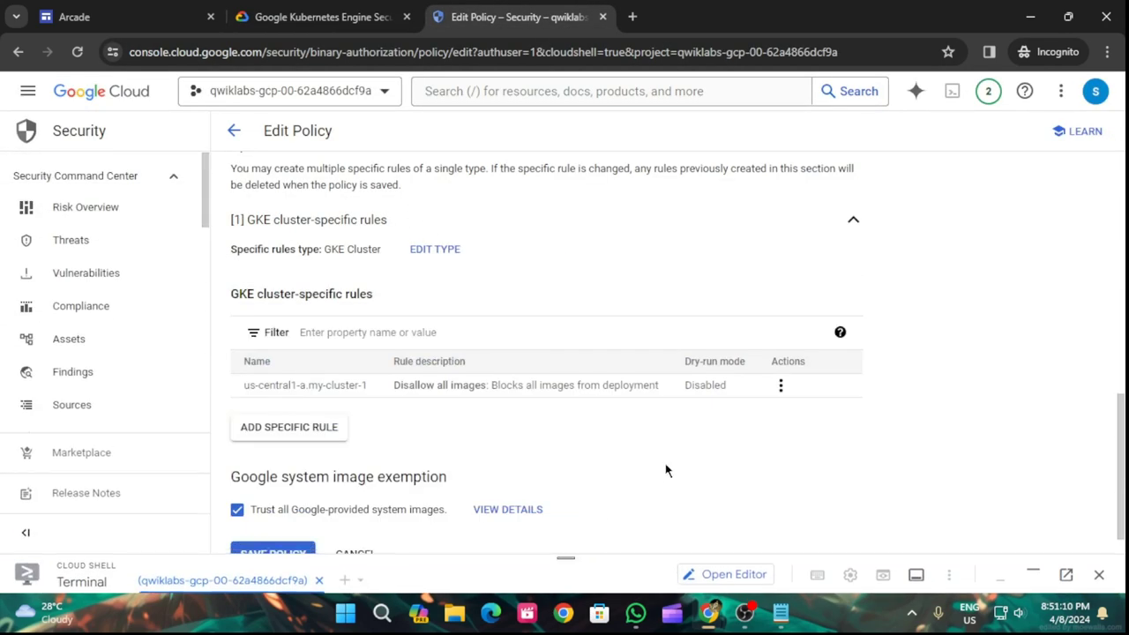
click(780, 386)
click(794, 415)
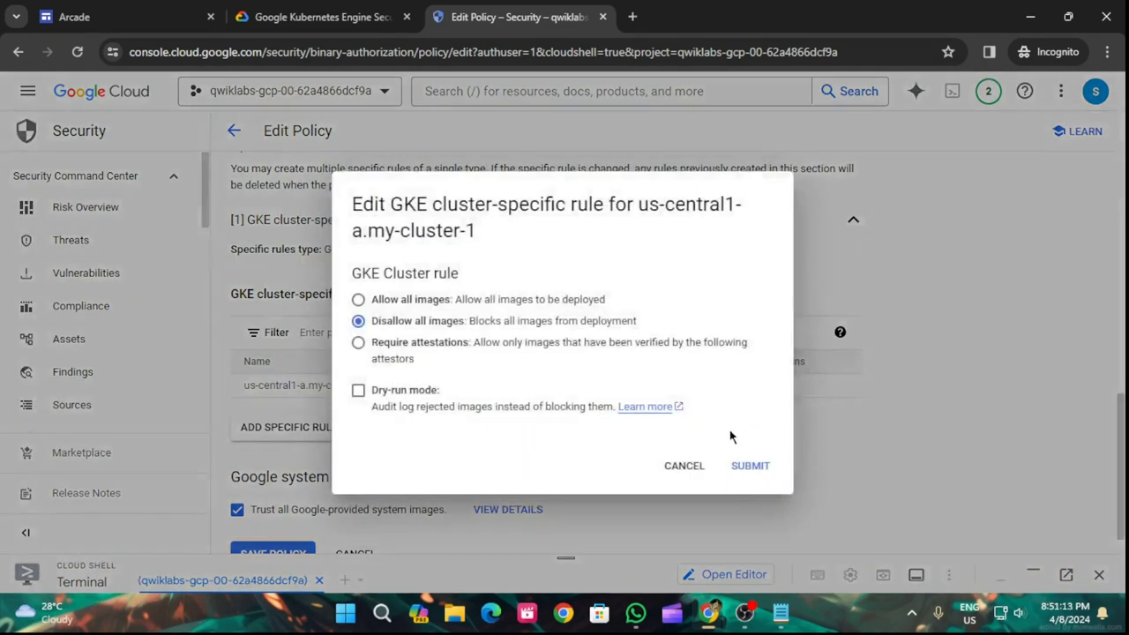
click(358, 338)
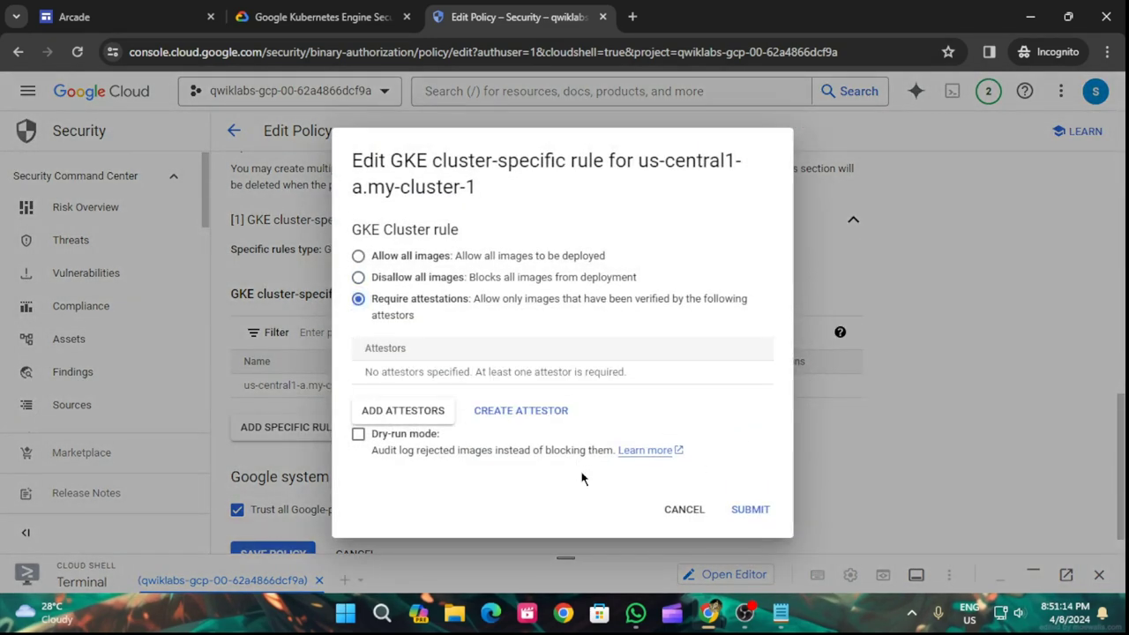
click(404, 412)
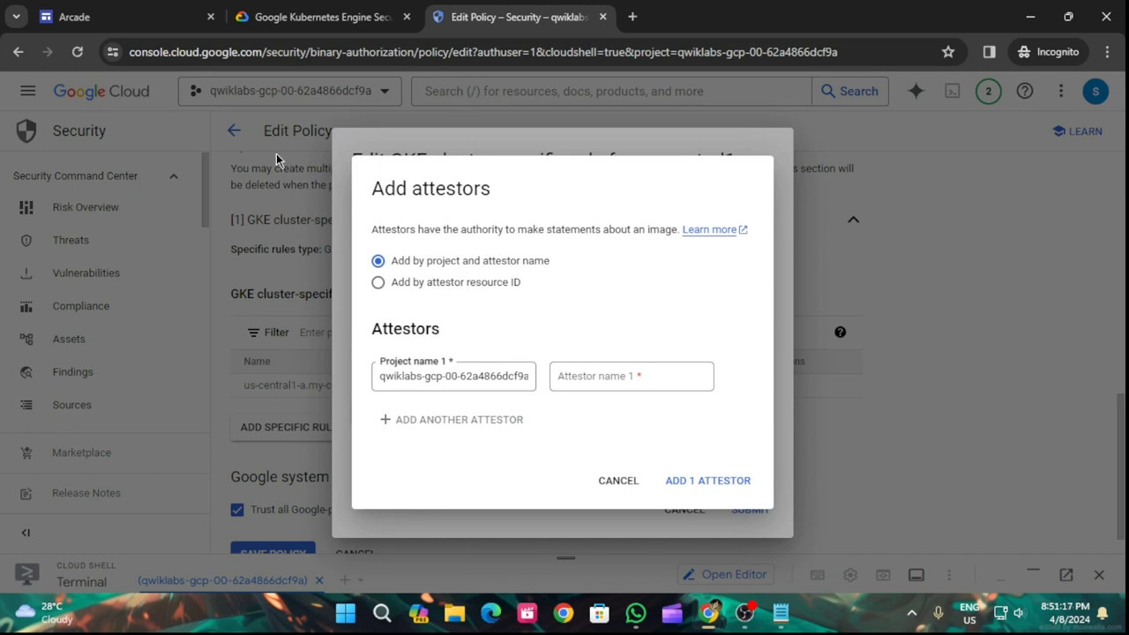
- Check the lab's attestor instructions and choose to add the attestor by its resource ID
click(300, 17)
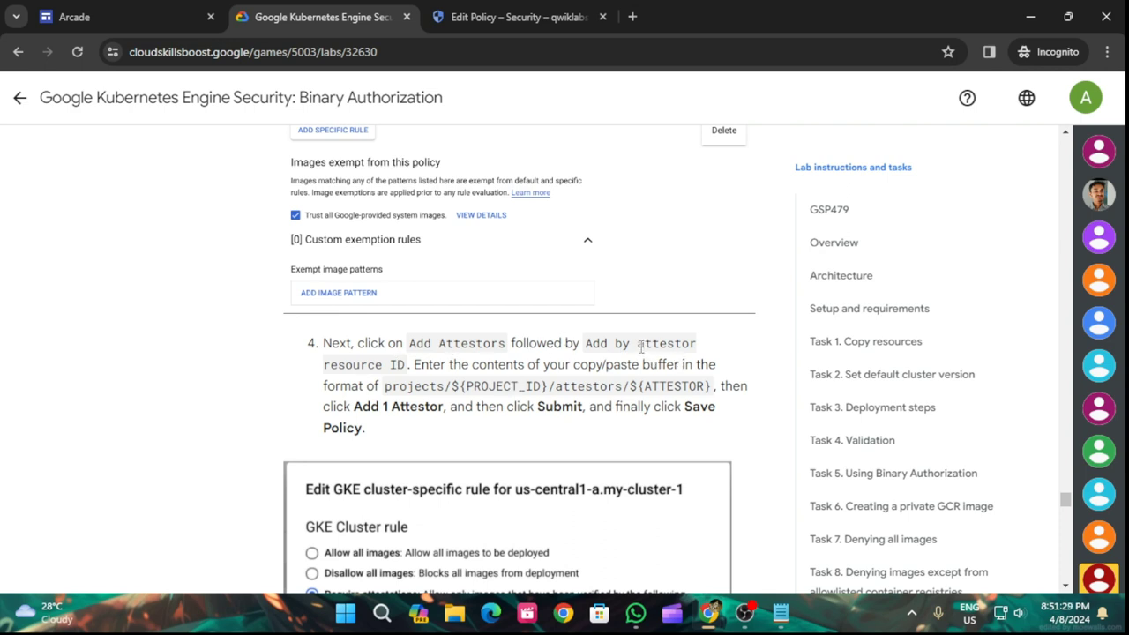
drag(633, 343, 406, 366)
click(587, 344)
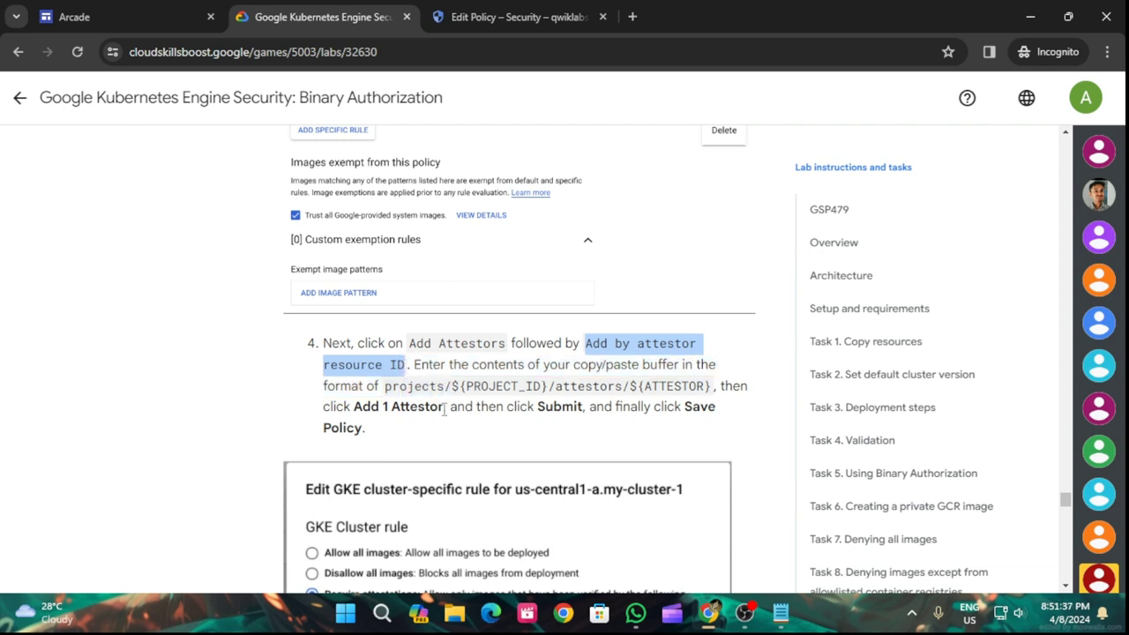
click(516, 17)
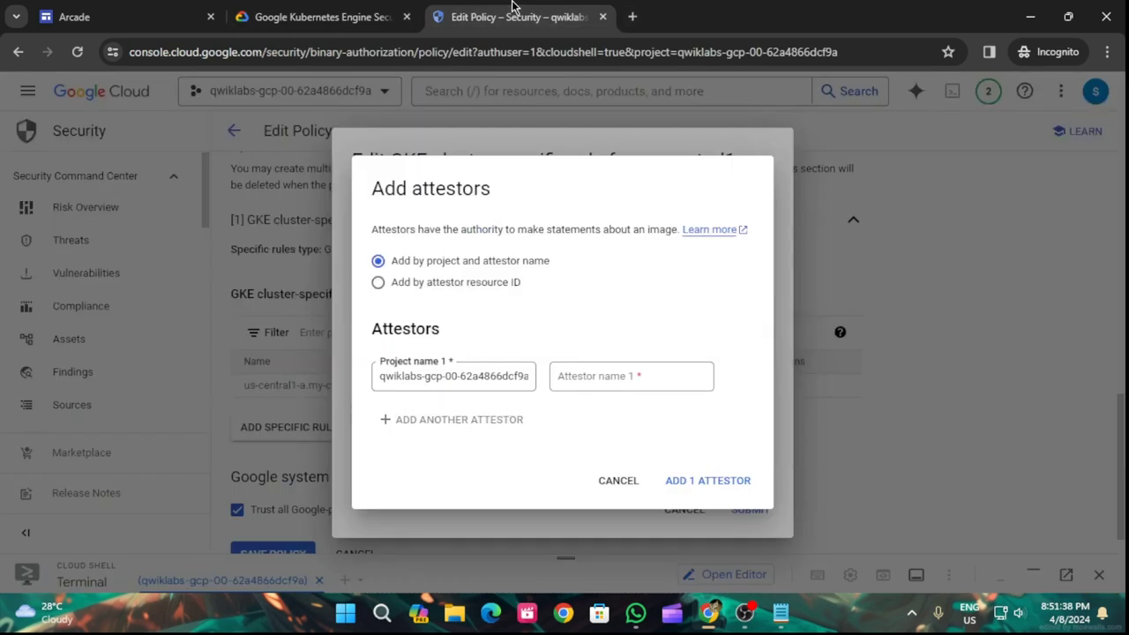
click(627, 377)
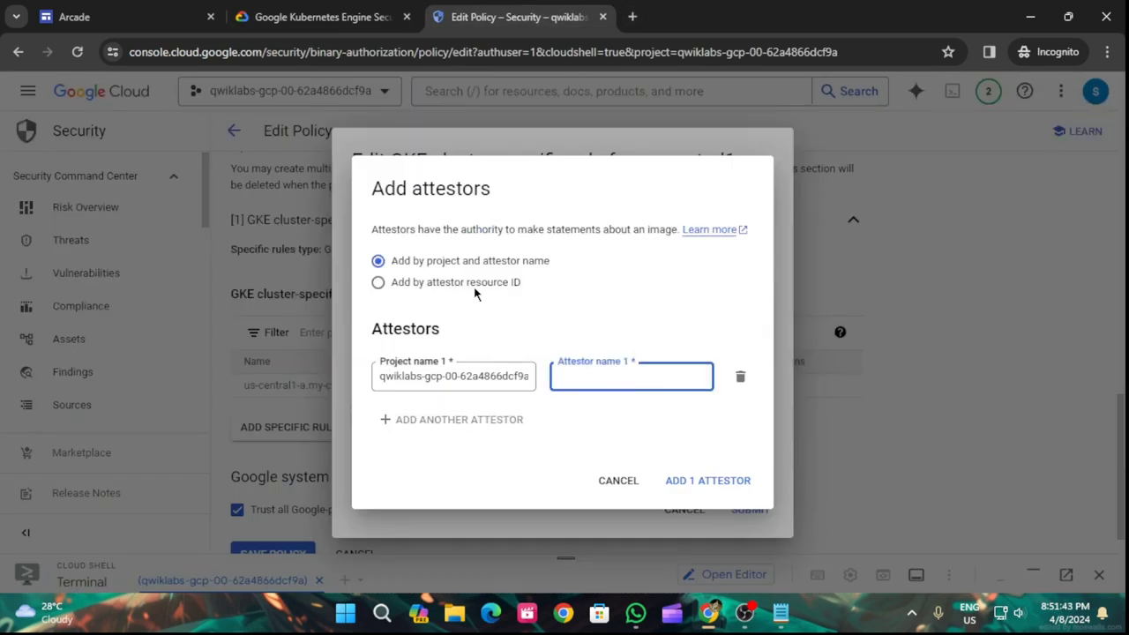
click(379, 282)
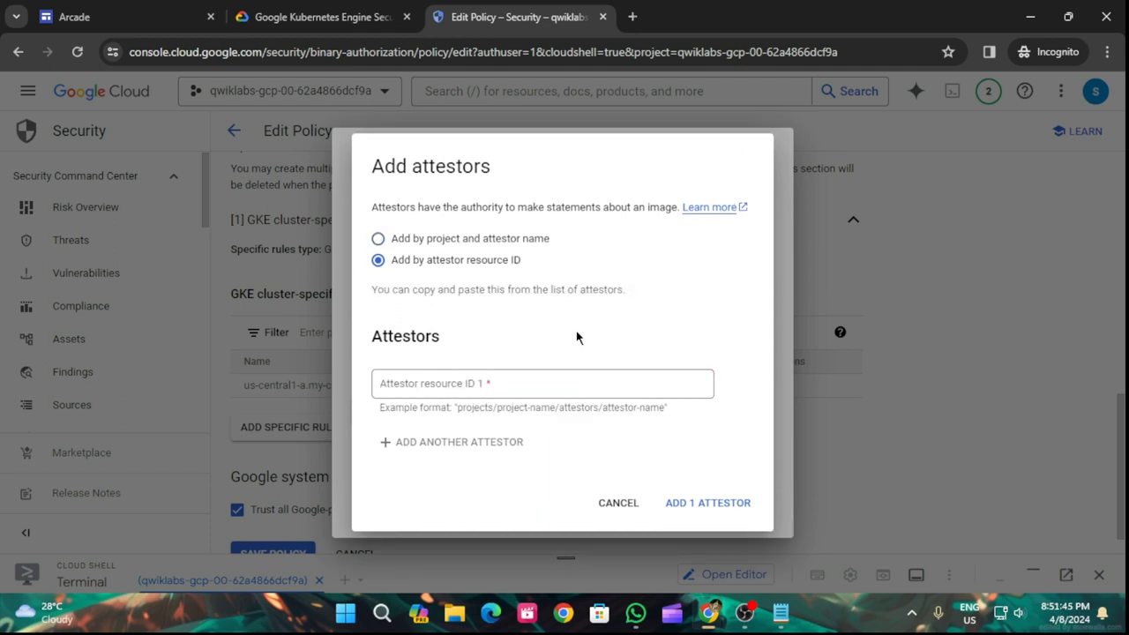
- Try to fill in the attestor resource ID with projects/${PROJECT_ID}/attestors/${ATTESTOR} copied from the lab instructions
click(318, 16)
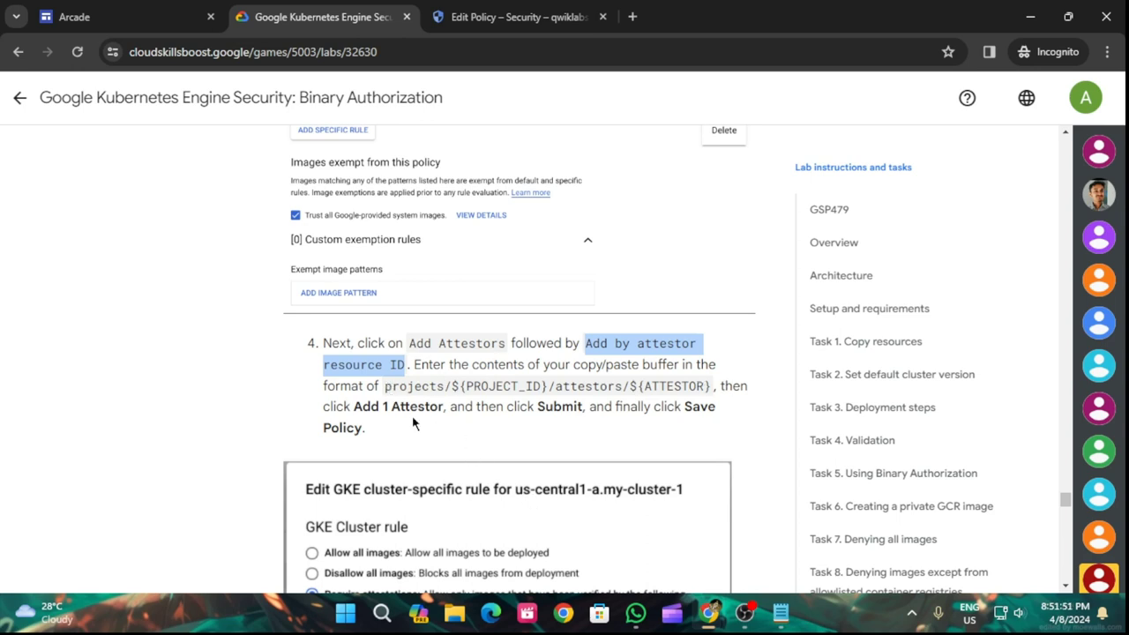
click(383, 394)
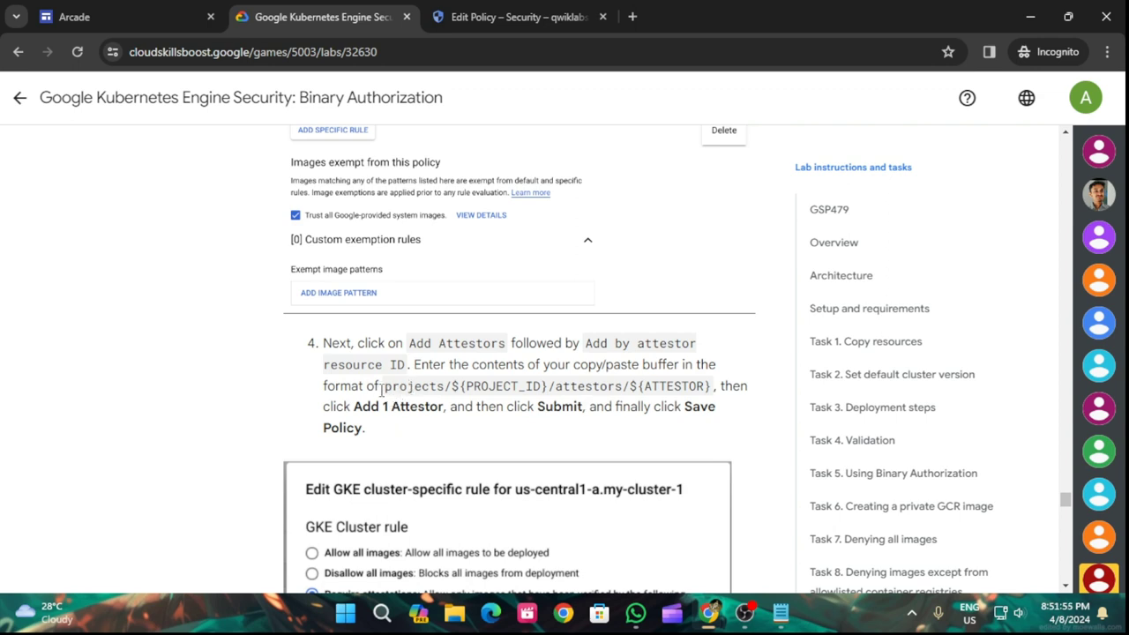
drag(384, 391, 713, 397)
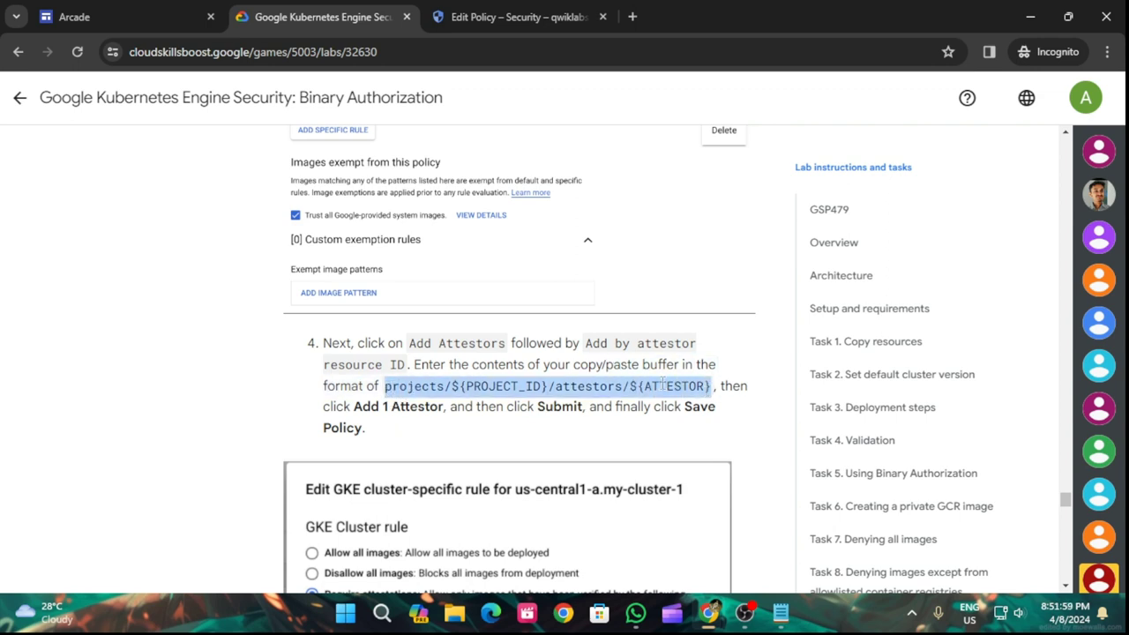
key(ctrl+c)
click(516, 17)
click(529, 381)
key(ctrl+v)
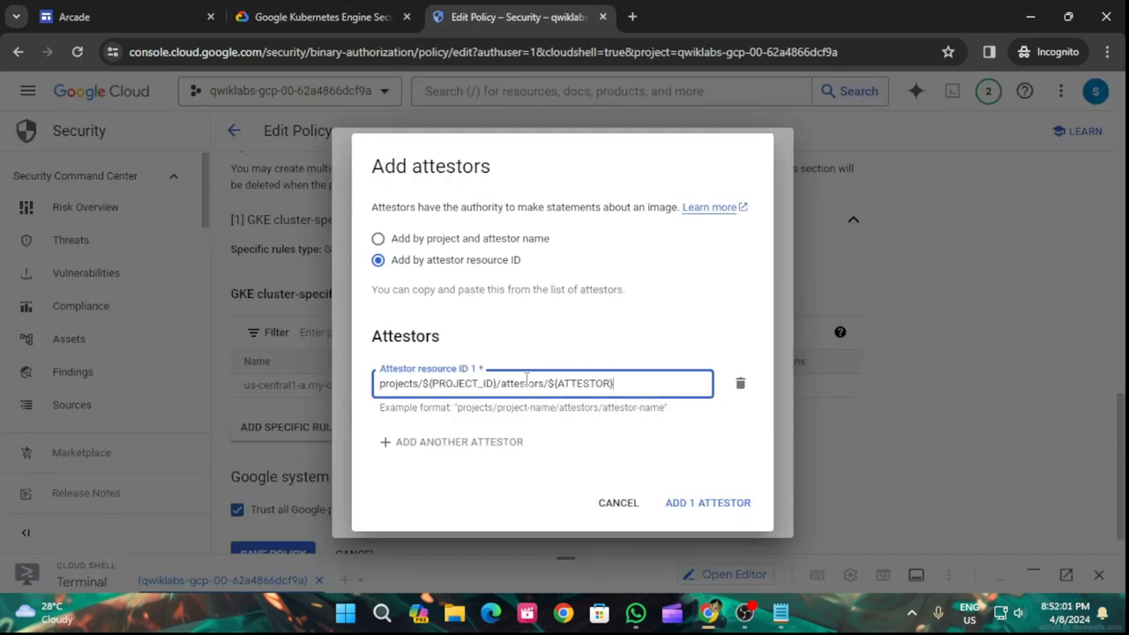
click(323, 17)
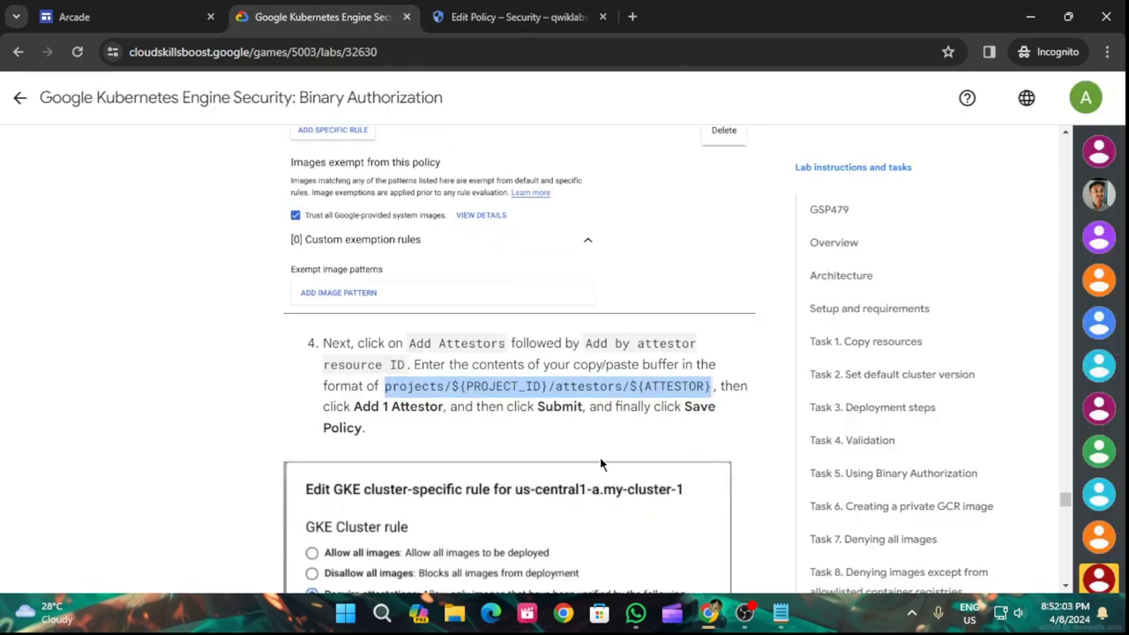
scroll(600, 463, down, 1)
click(516, 17)
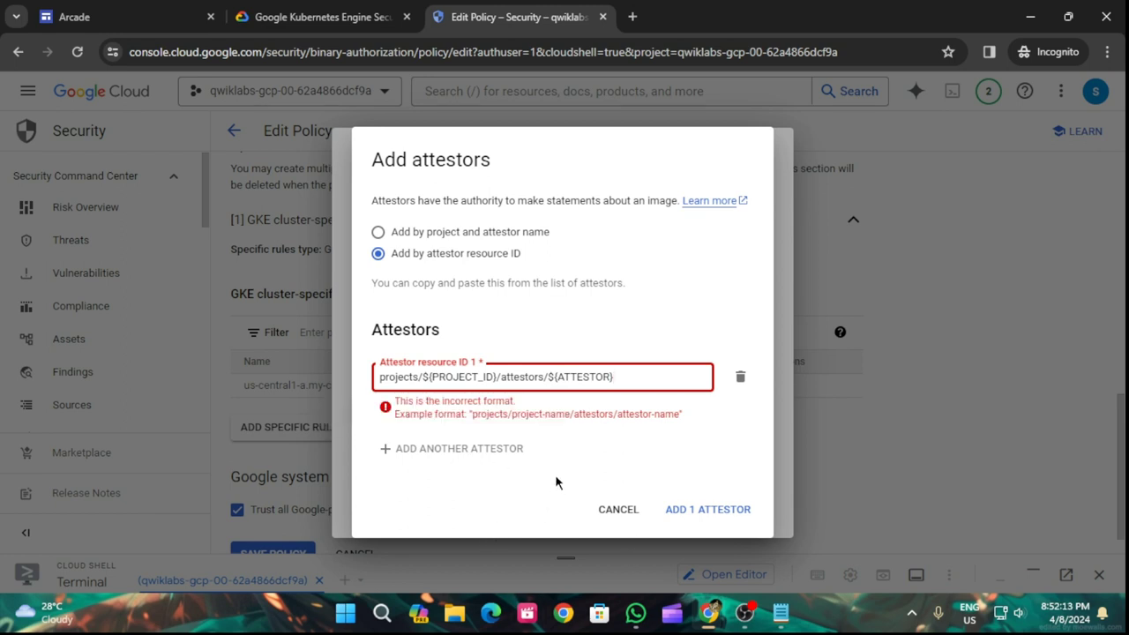
- Review the lab instructions on the attestor resource ID, the signed image digest, the pod deployment and the progress check
key(ctrl+shift+Tab)
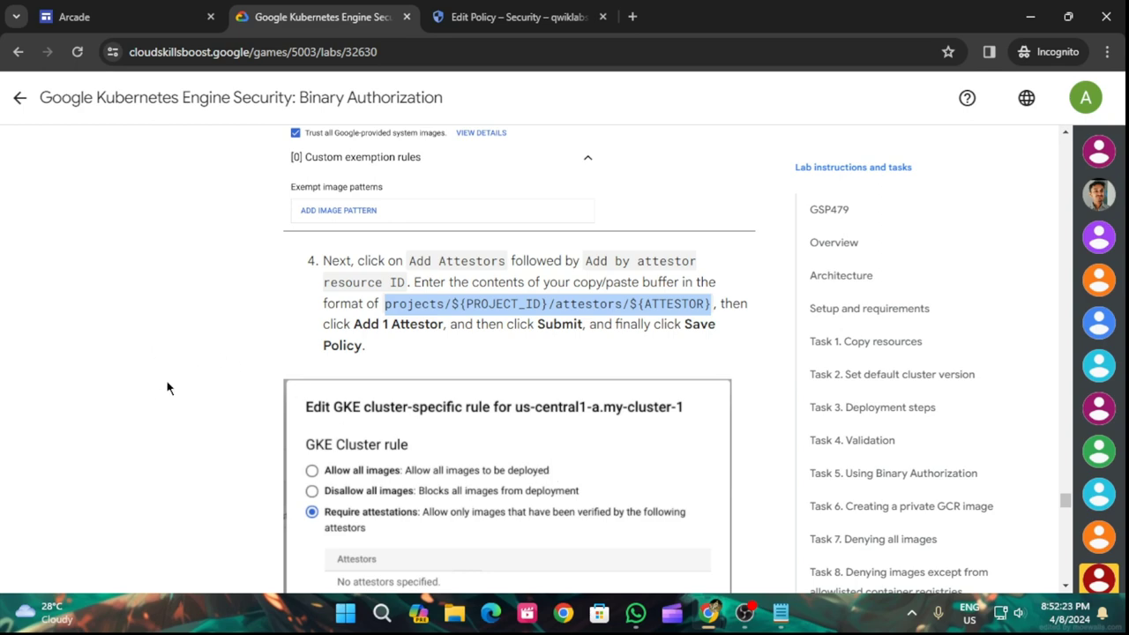
scroll(618, 370, down, 4)
scroll(532, 485, up, 6)
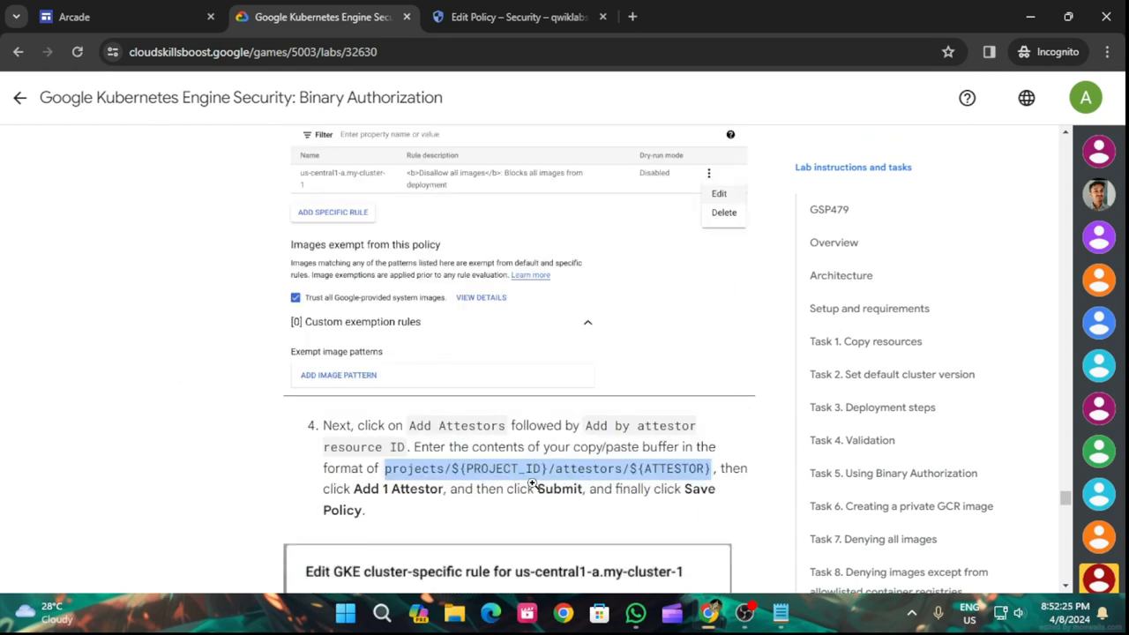
scroll(668, 458, down, 15)
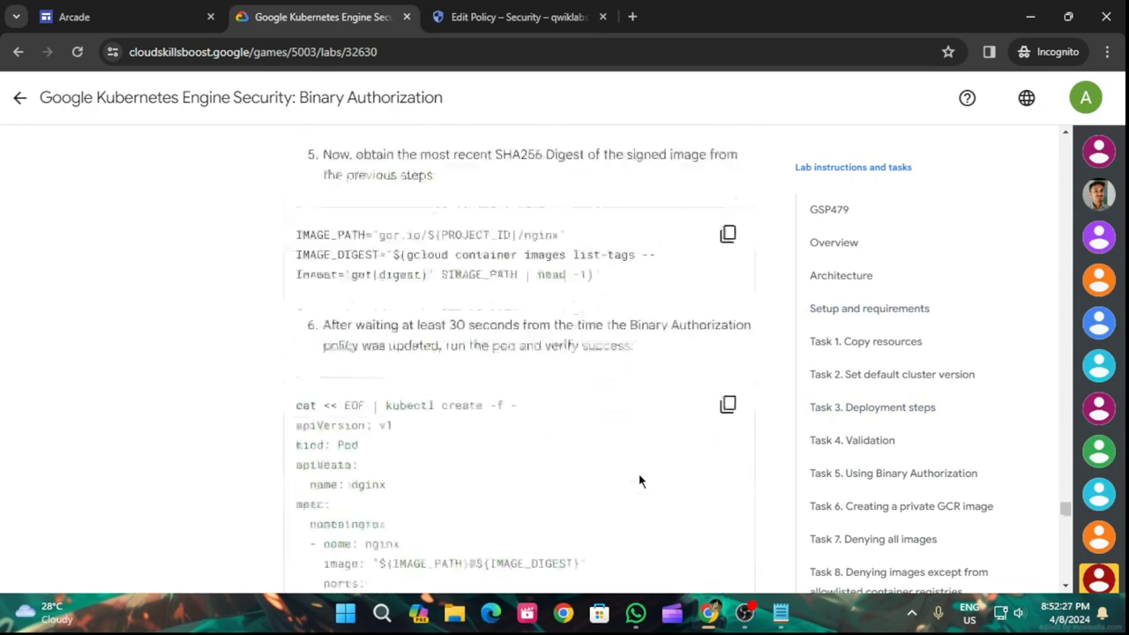
scroll(639, 472, up, 9)
scroll(650, 488, down, 12)
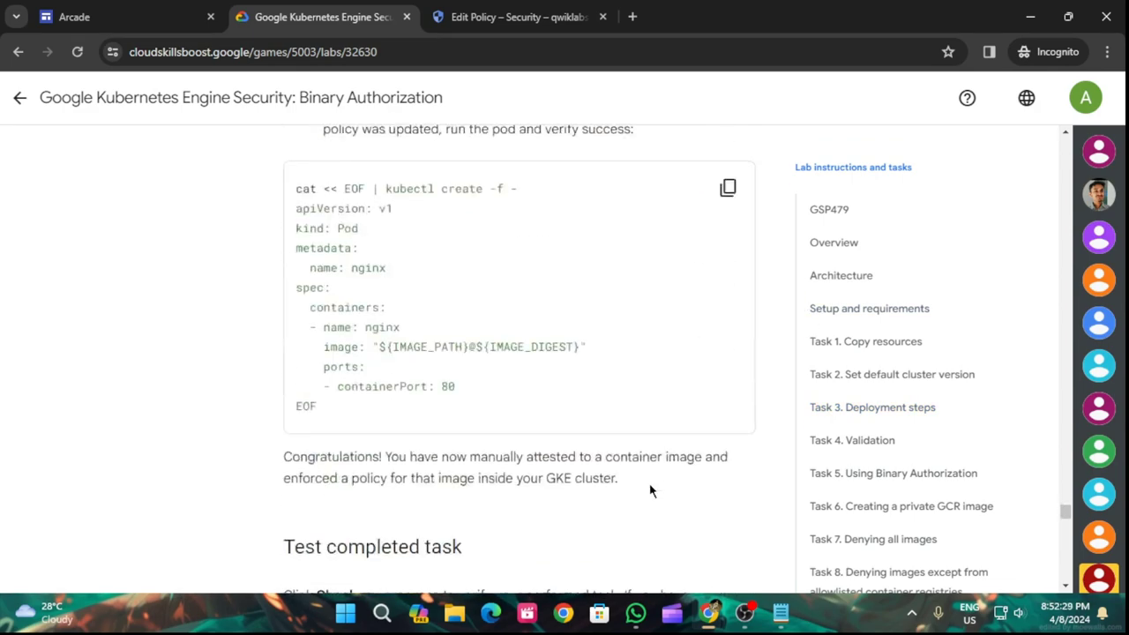
scroll(652, 502, down, 1)
scroll(809, 239, up, 4)
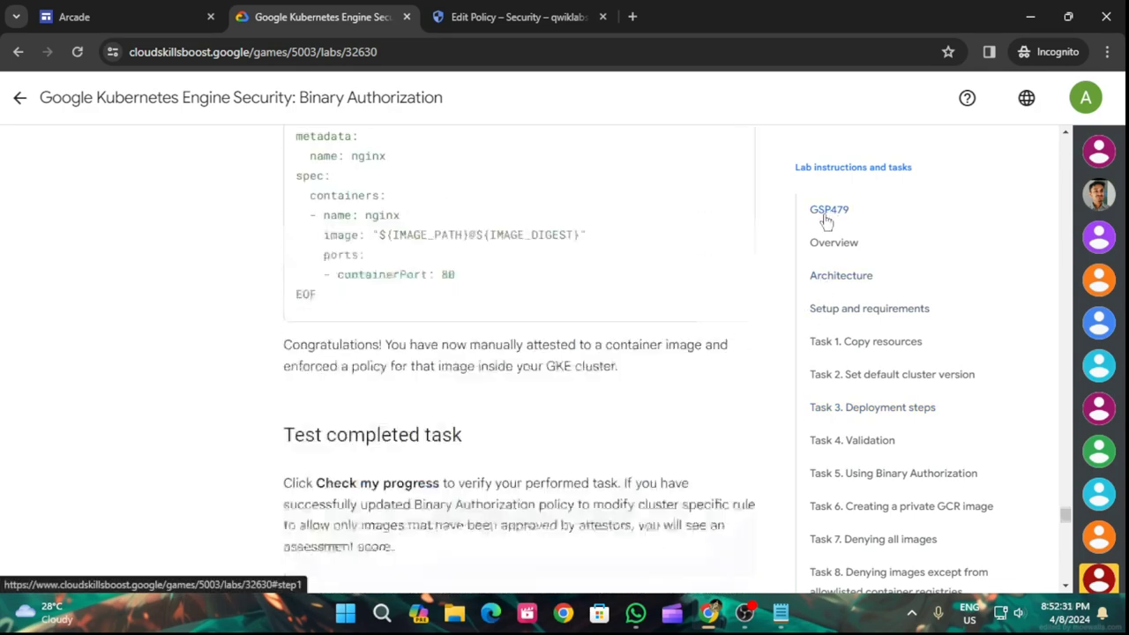
- Try replacing ${PROJECT_ID} in the attestor resource ID with the project ID copied from the lab details
click(826, 212)
scroll(91, 316, up, 5)
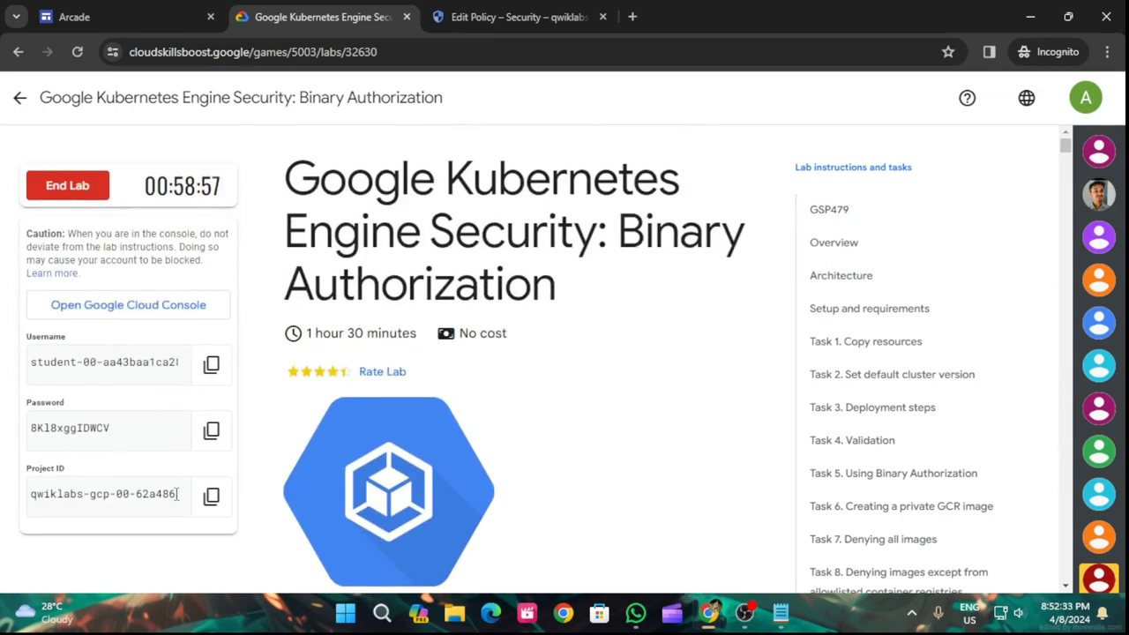
click(211, 495)
click(516, 17)
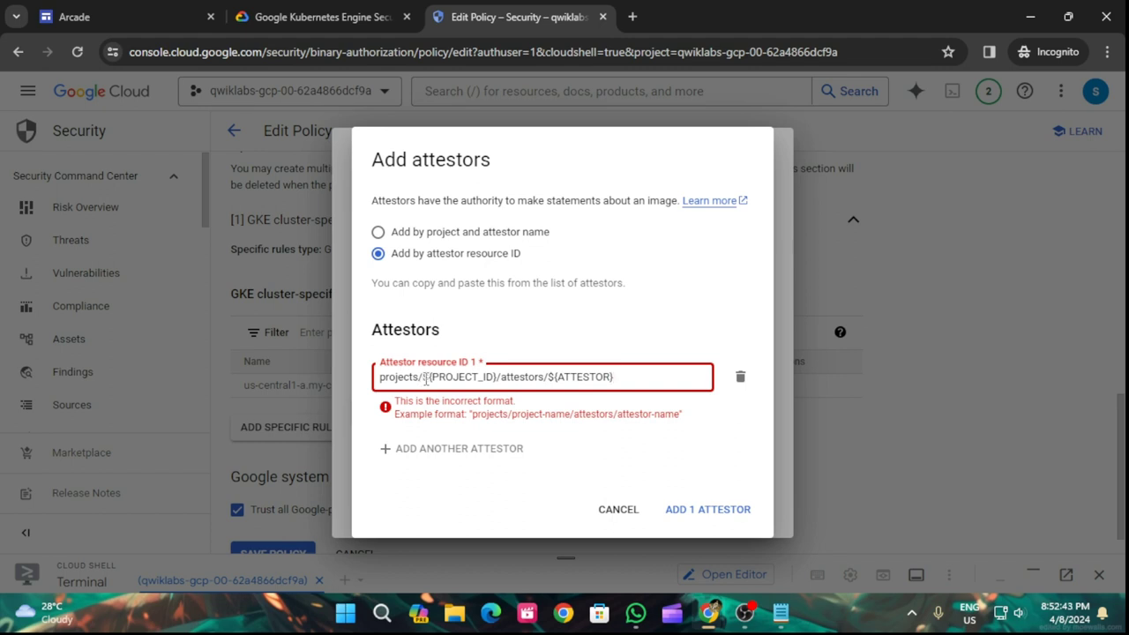
drag(423, 376, 497, 380)
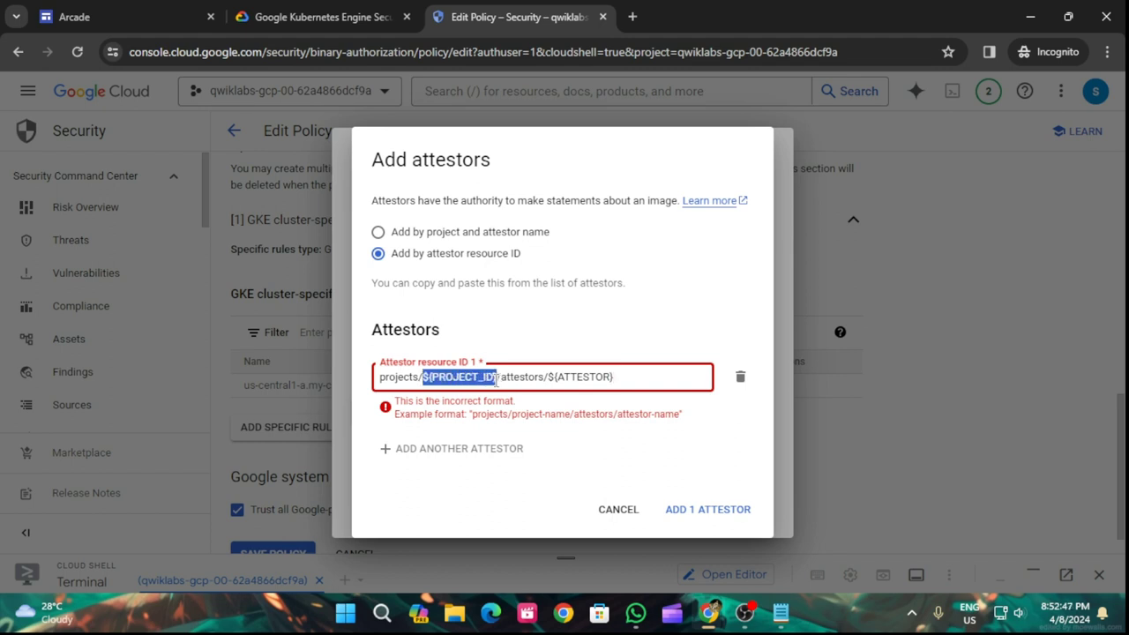
key(ctrl+v)
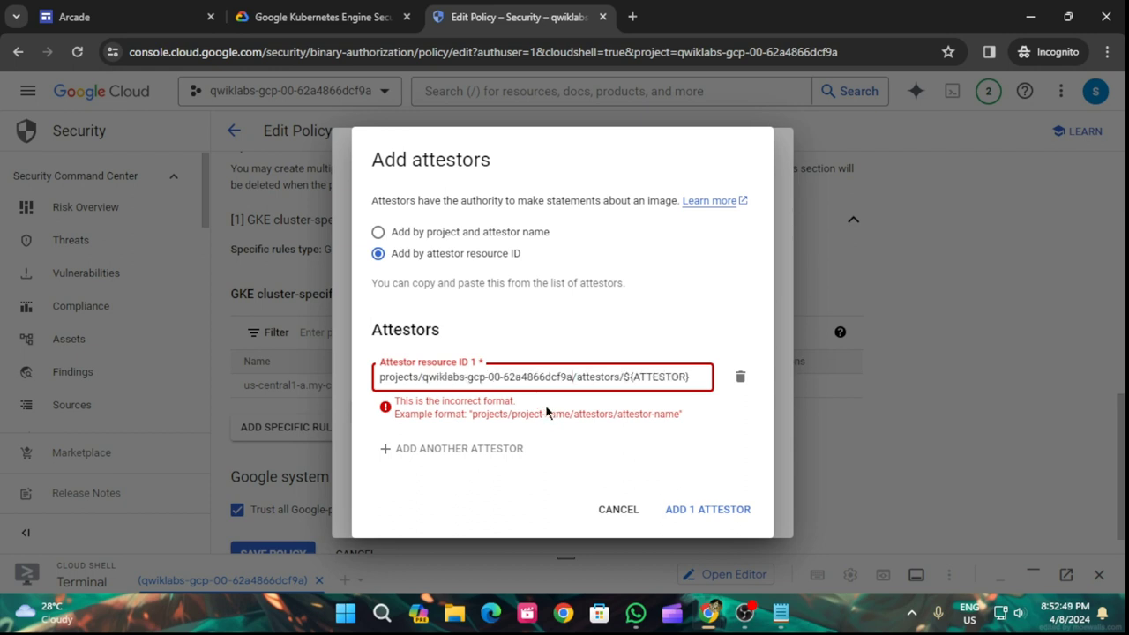
click(541, 405)
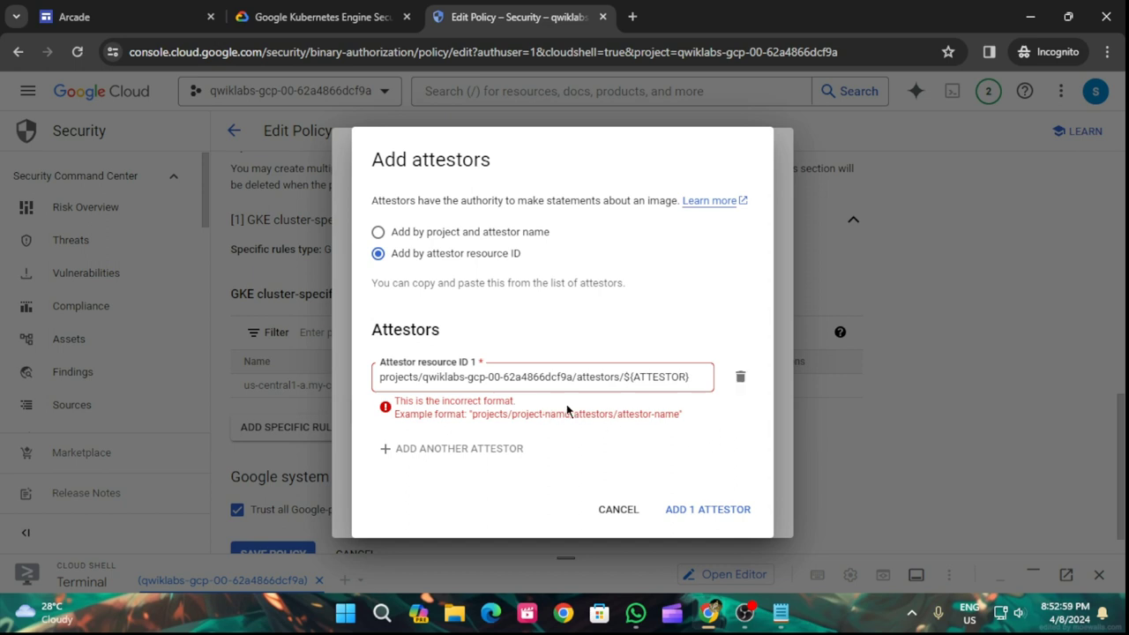
- Try enclosing the project ID in the attestor resource ID in ${ }
click(631, 376)
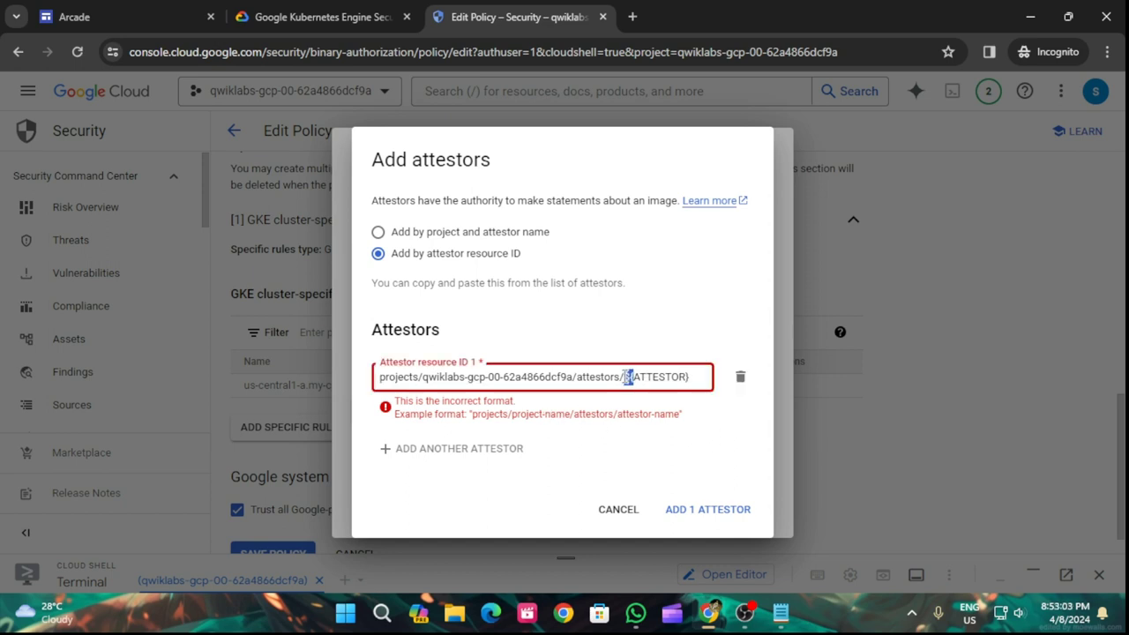
click(424, 377)
text(${)
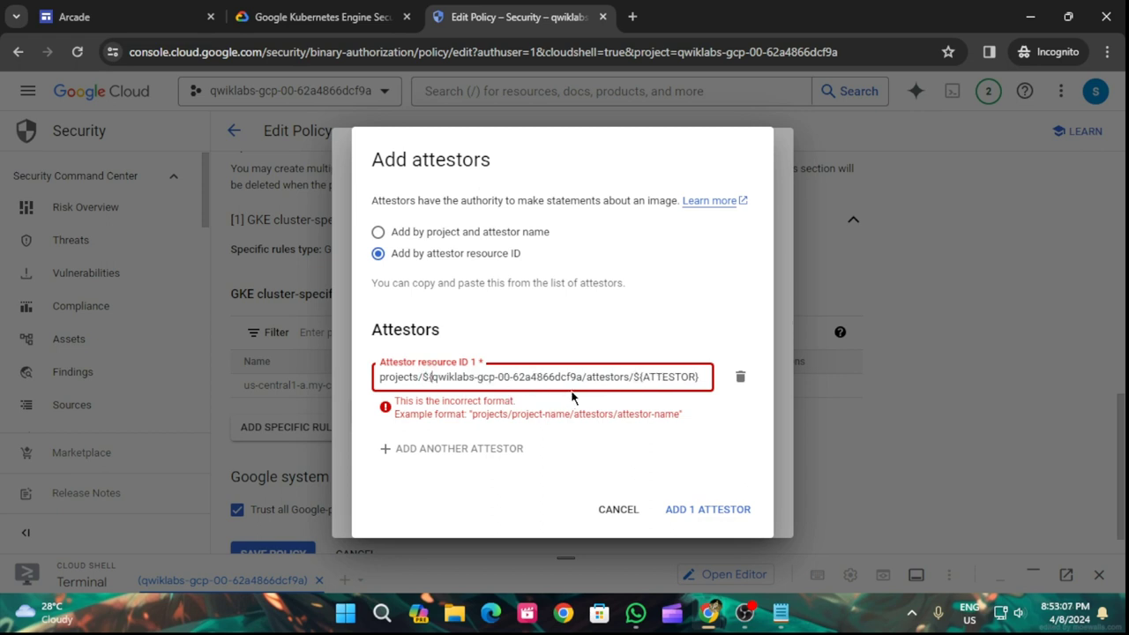
text(})
click(644, 454)
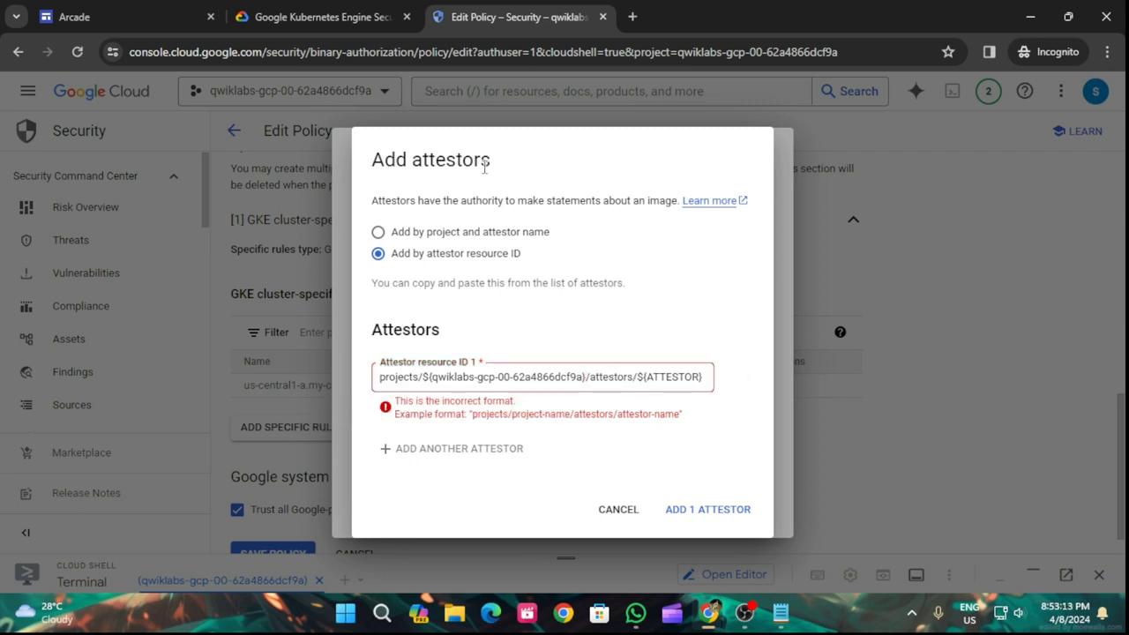
- Leave the lab page for The Arcade Trivia April 2024 Week 2 overview and reopen the Binary Authorization lab
click(396, 14)
scroll(469, 374, down, 1)
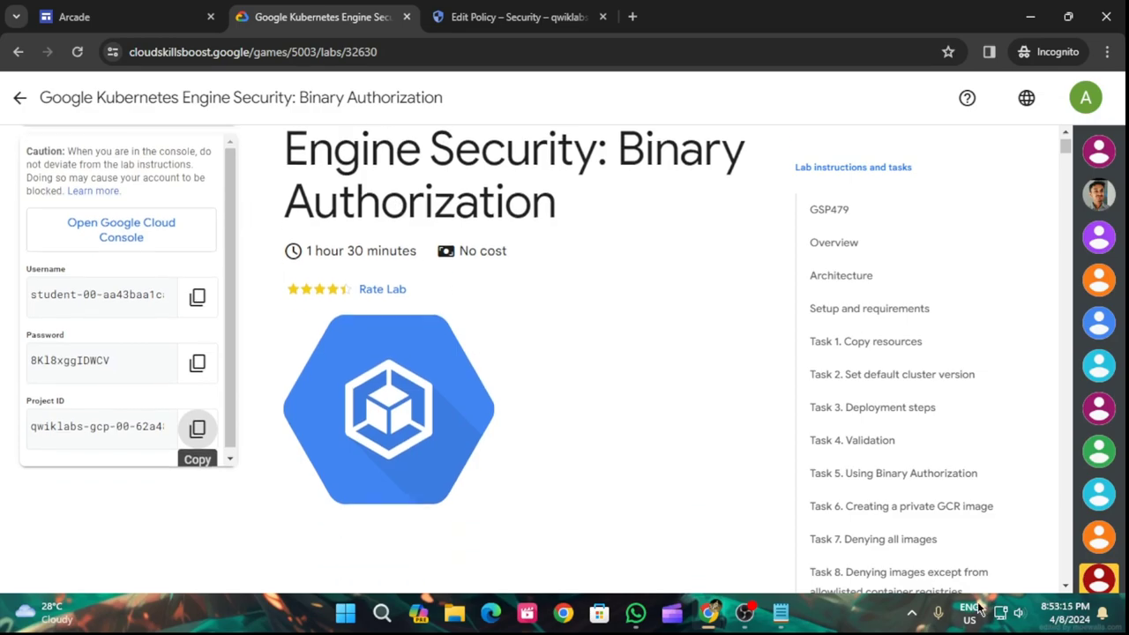
scroll(869, 474, down, 12)
mouse_move(1067, 326)
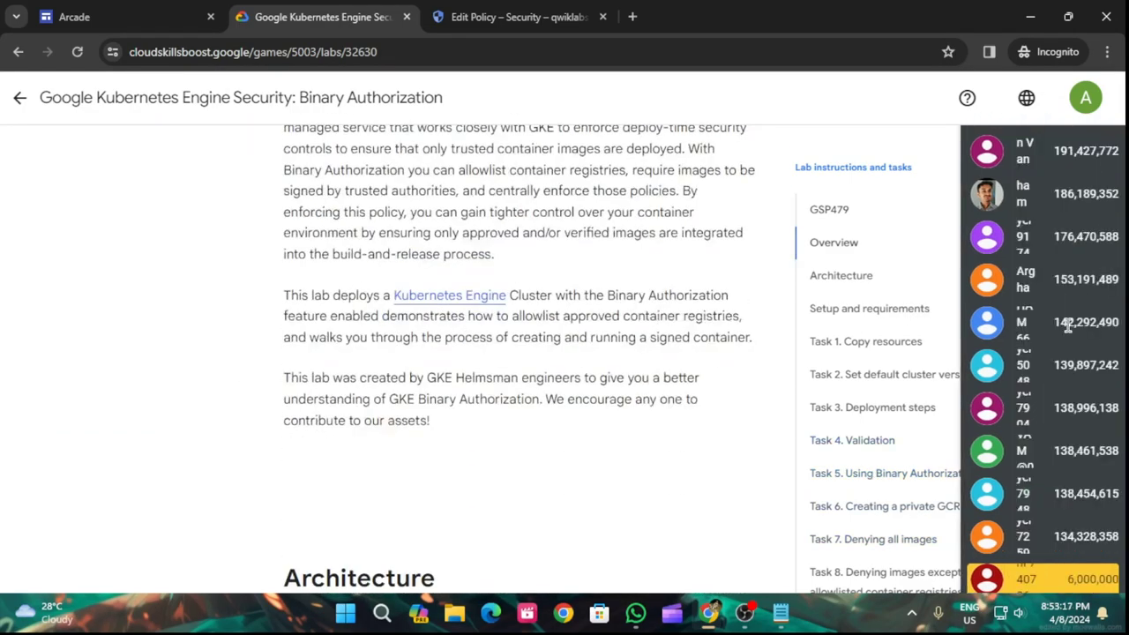
scroll(816, 362, down, 10)
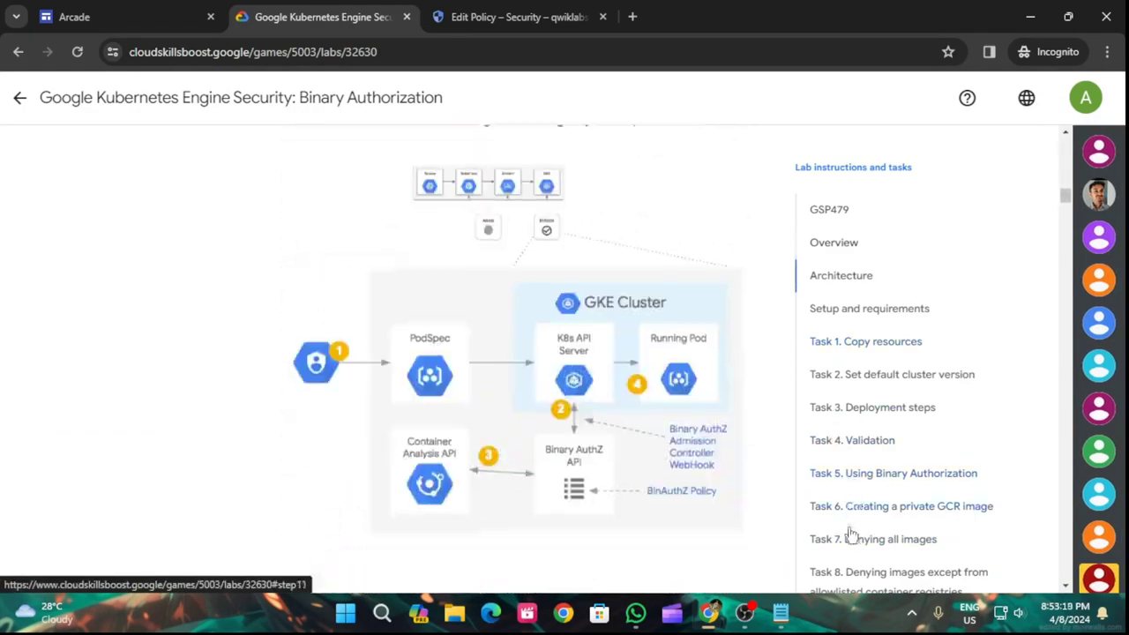
scroll(849, 534, down, 10)
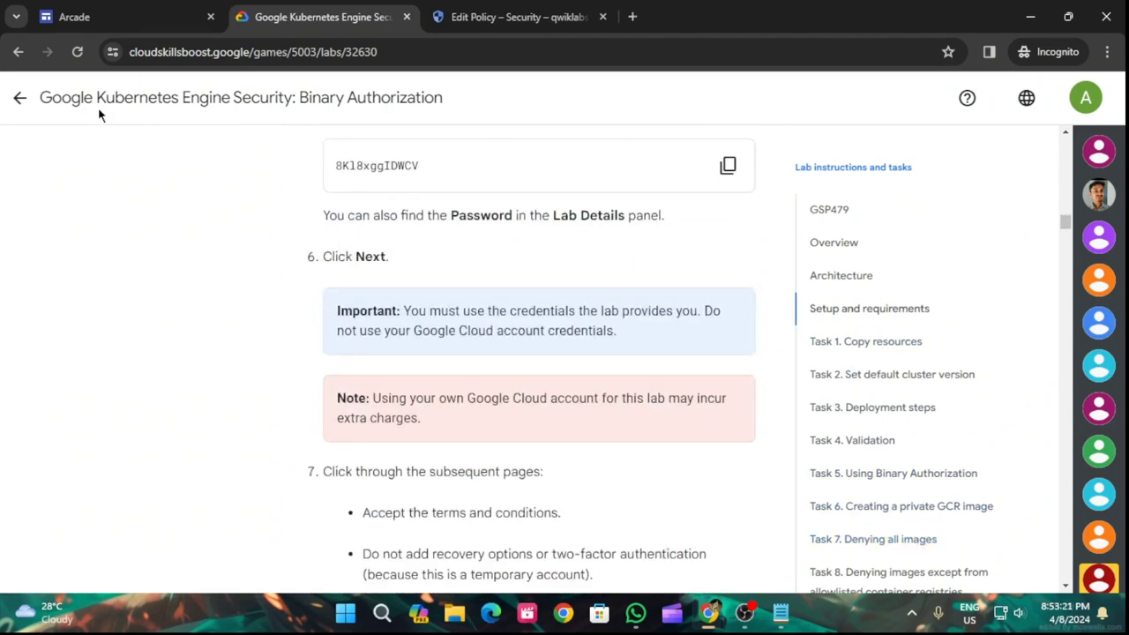
click(19, 97)
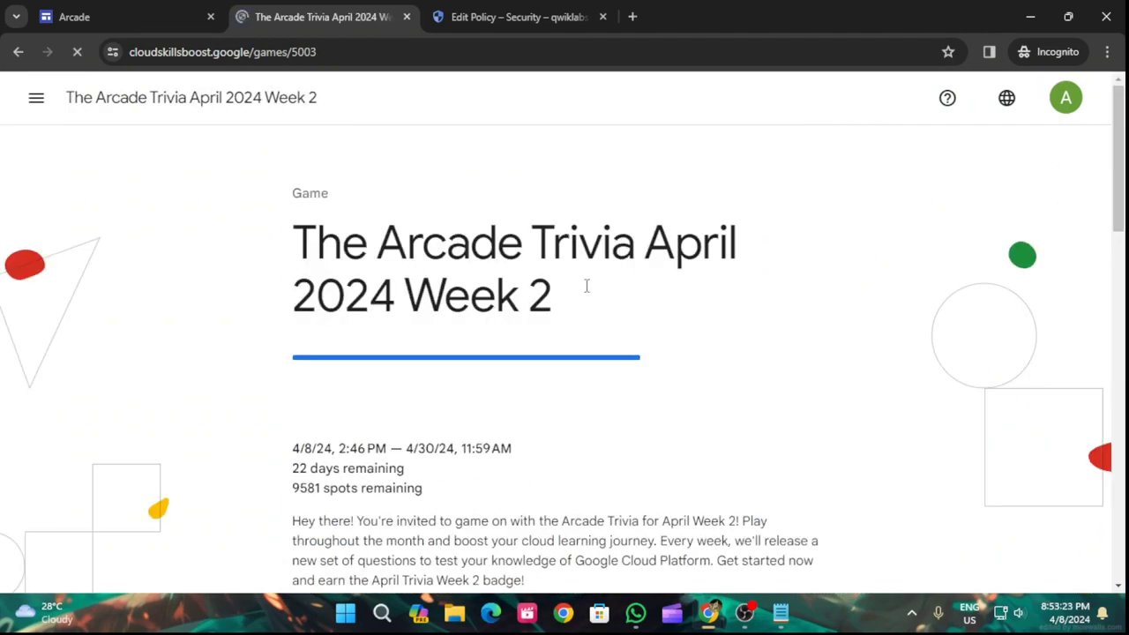
scroll(705, 403, down, 15)
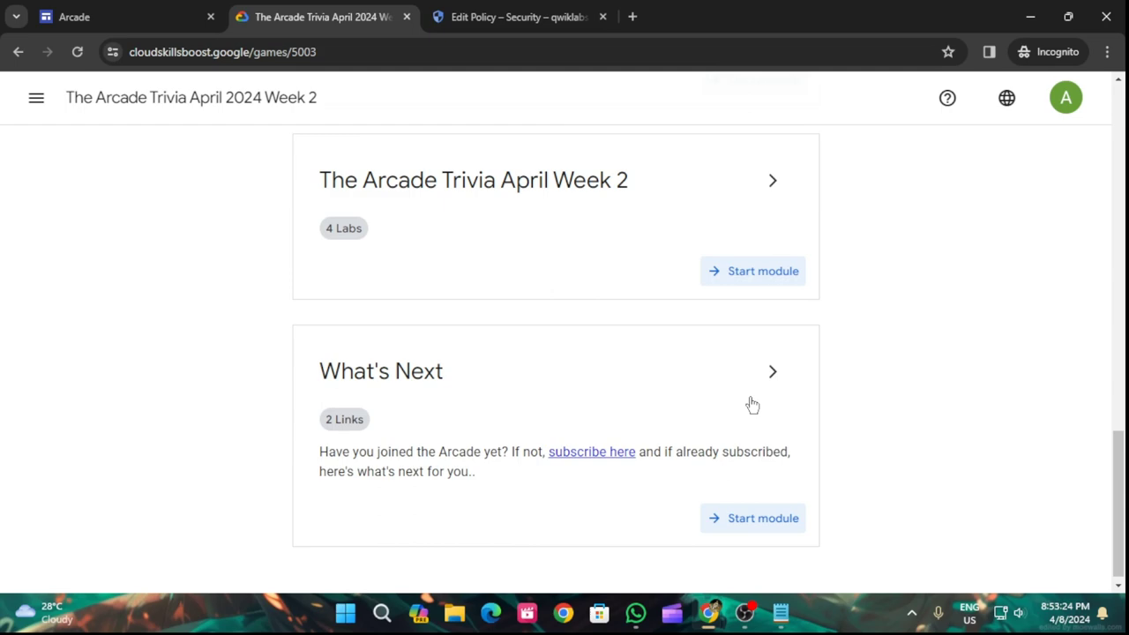
click(764, 189)
scroll(693, 284, down, 5)
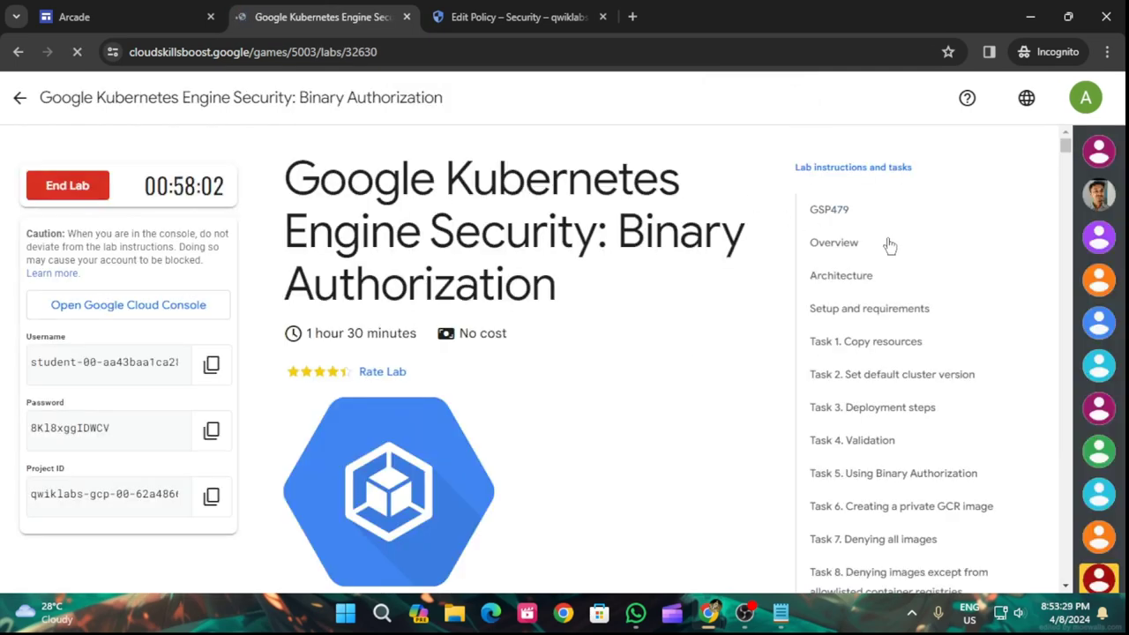
- Find Task 11 in the lab instructions and review how to obtain the attestor path and edit the cluster-specific rule
scroll(890, 516, down, 5)
scroll(882, 547, down, 5)
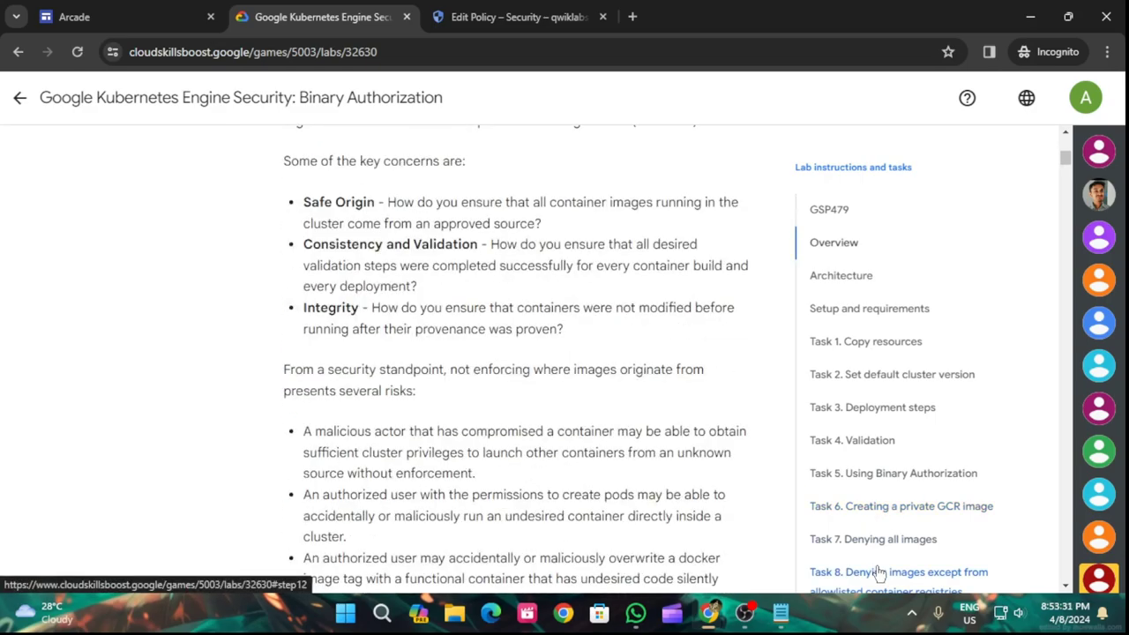
click(875, 571)
scroll(901, 468, down, 20)
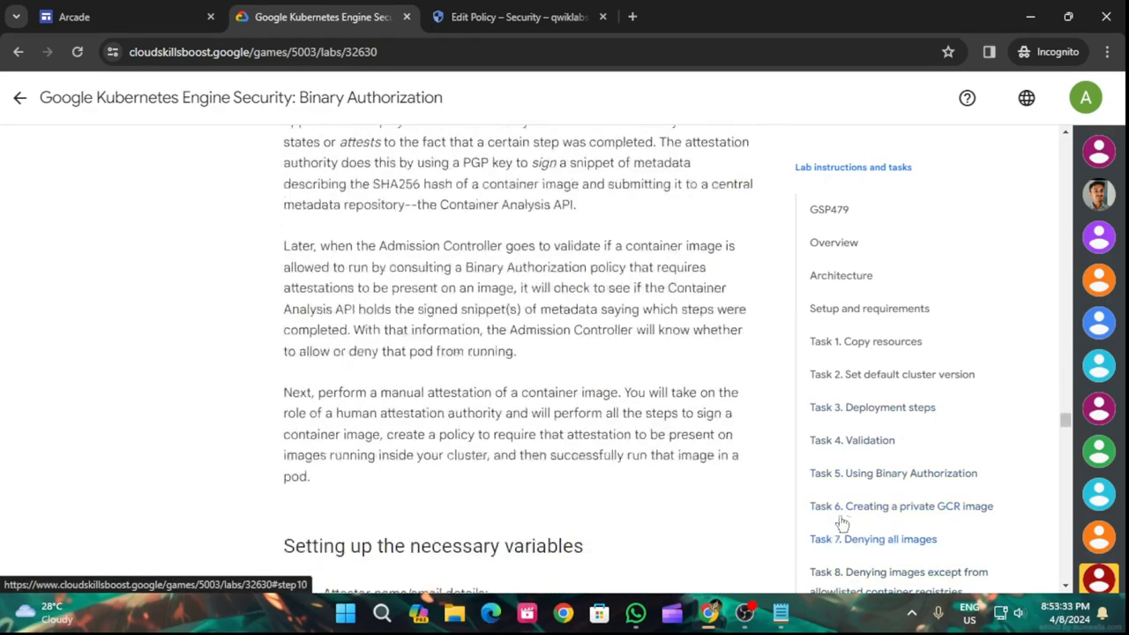
scroll(750, 510, down, 20)
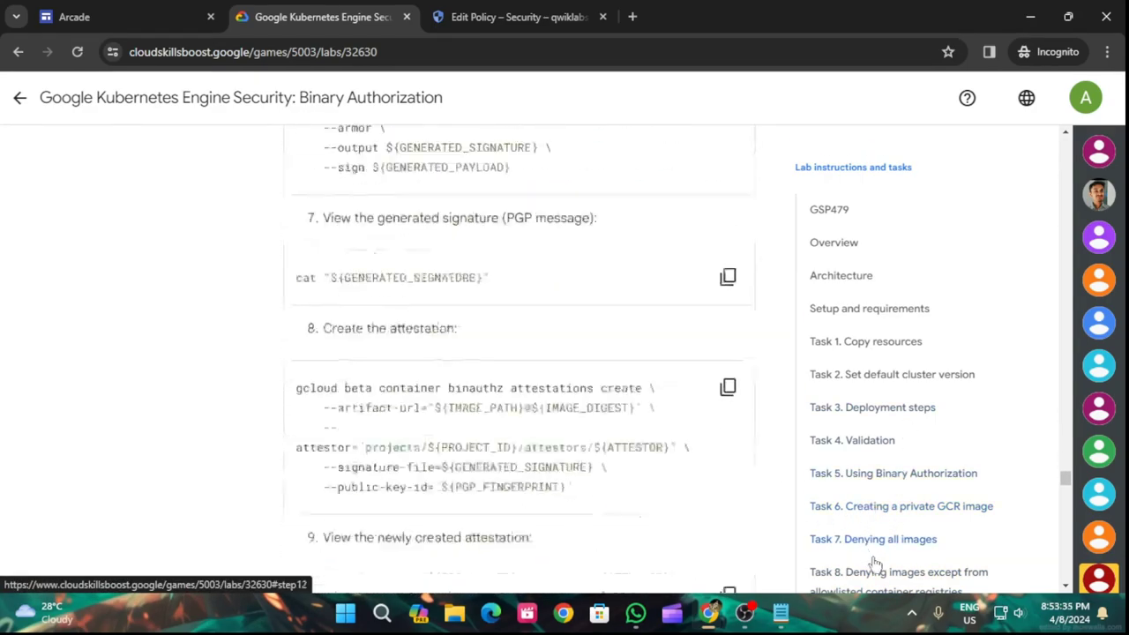
drag(1064, 490, 1064, 593)
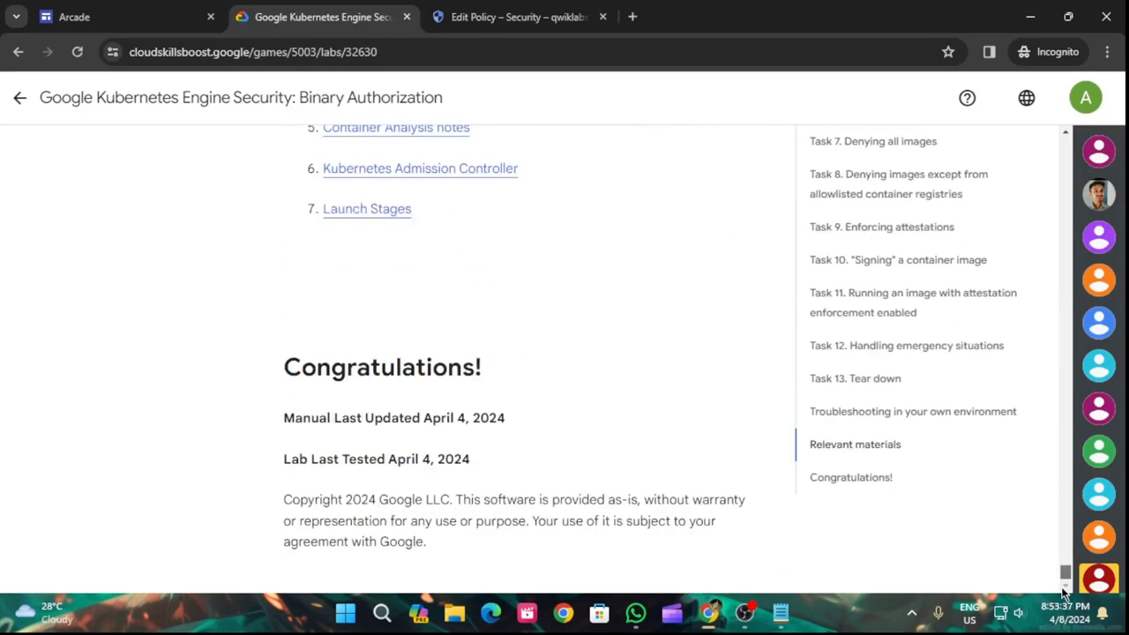
click(911, 293)
scroll(474, 501, down, 5)
scroll(512, 433, up, 6)
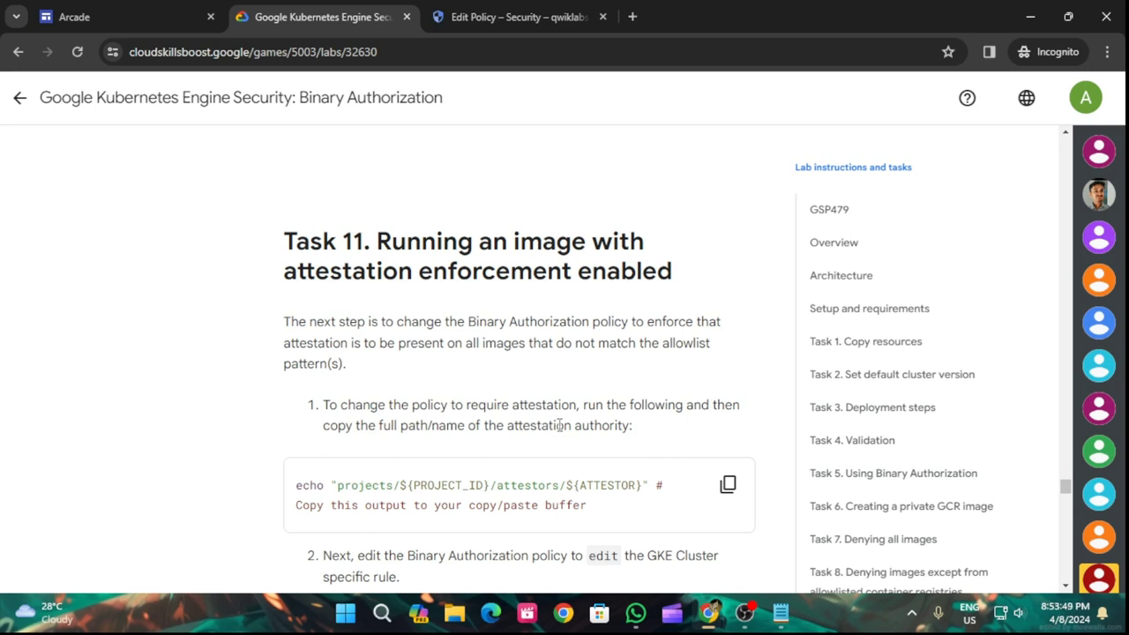
scroll(559, 425, down, 2)
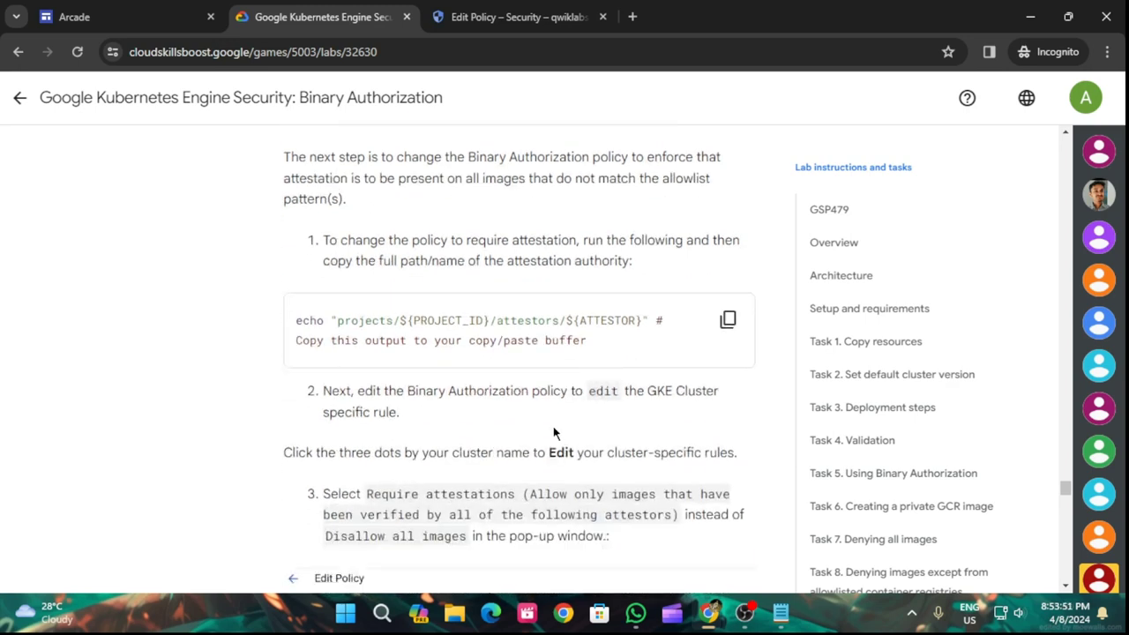
scroll(430, 391, down, 1)
scroll(433, 394, down, 5)
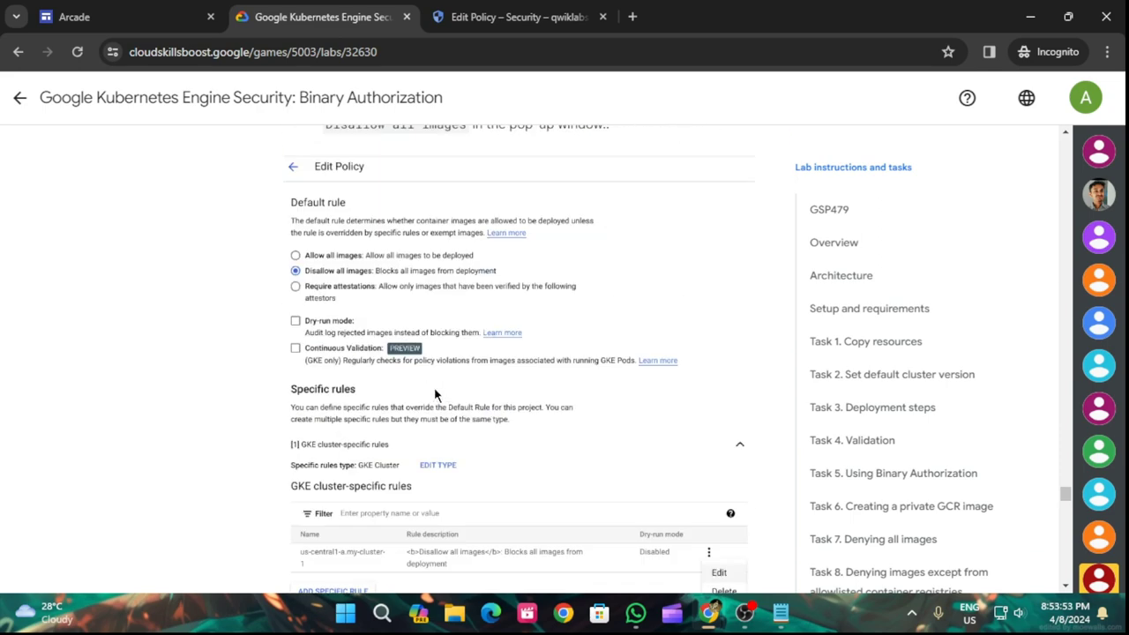
scroll(434, 391, up, 6)
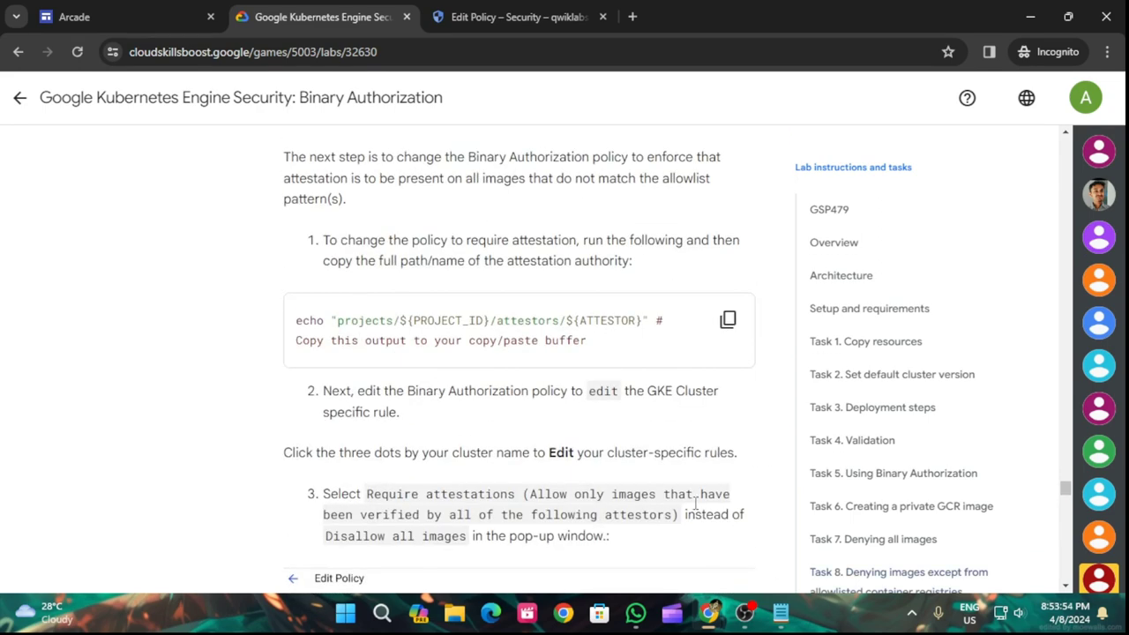
- Cancel adding the attestor and editing the us-central1-a.my-cluster-1 rule, and enlarge the Cloud Shell terminal
click(516, 16)
click(622, 510)
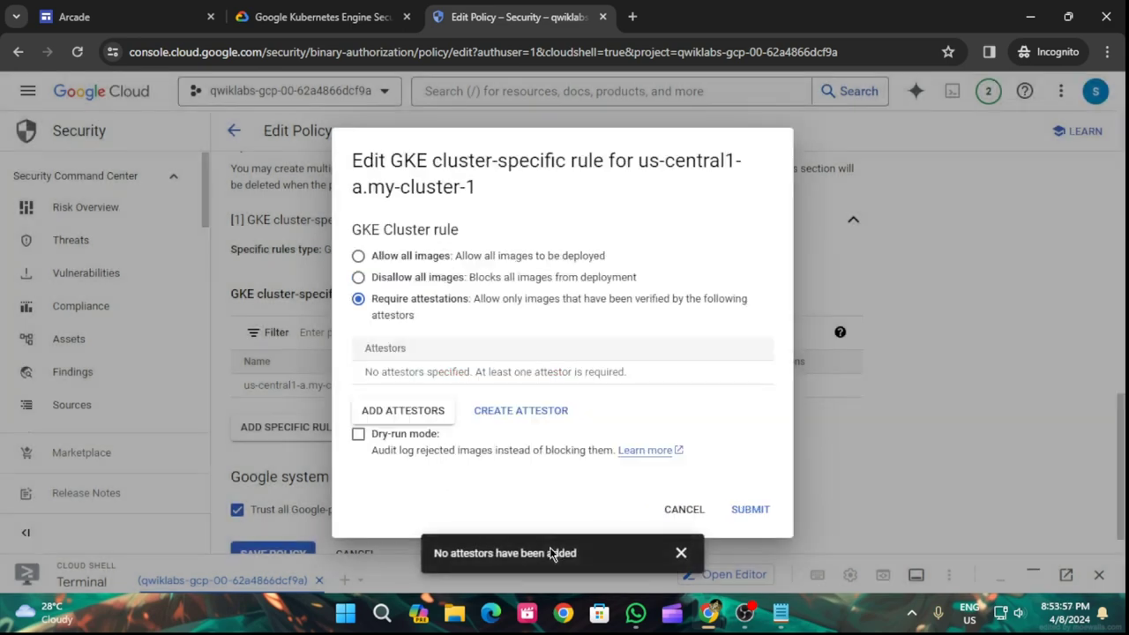
click(675, 552)
click(683, 521)
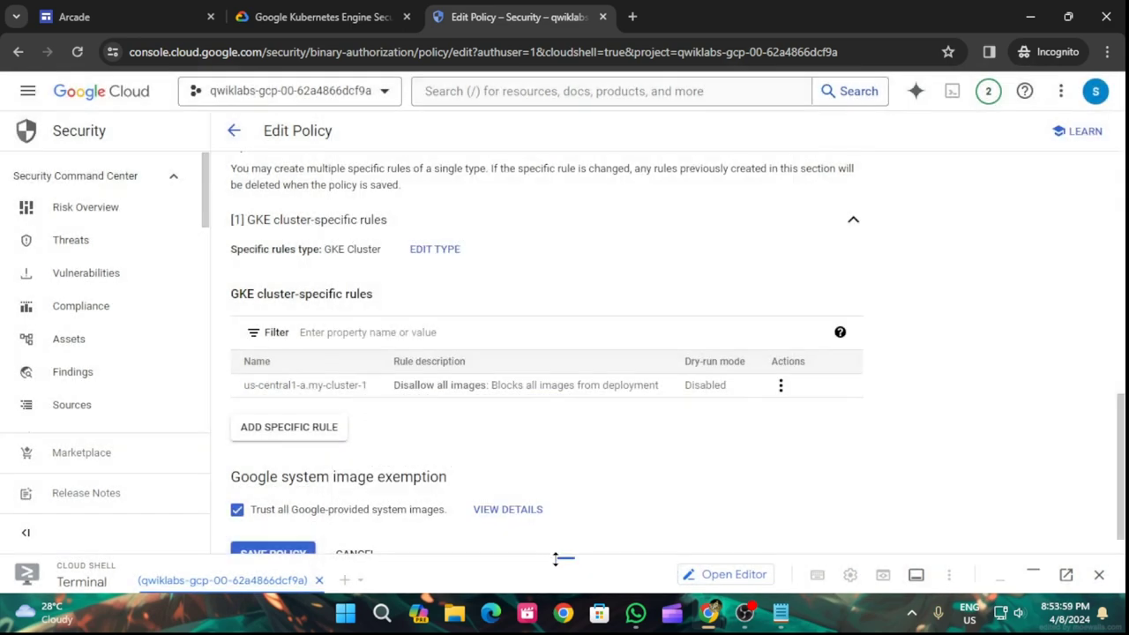
drag(565, 557, 566, 162)
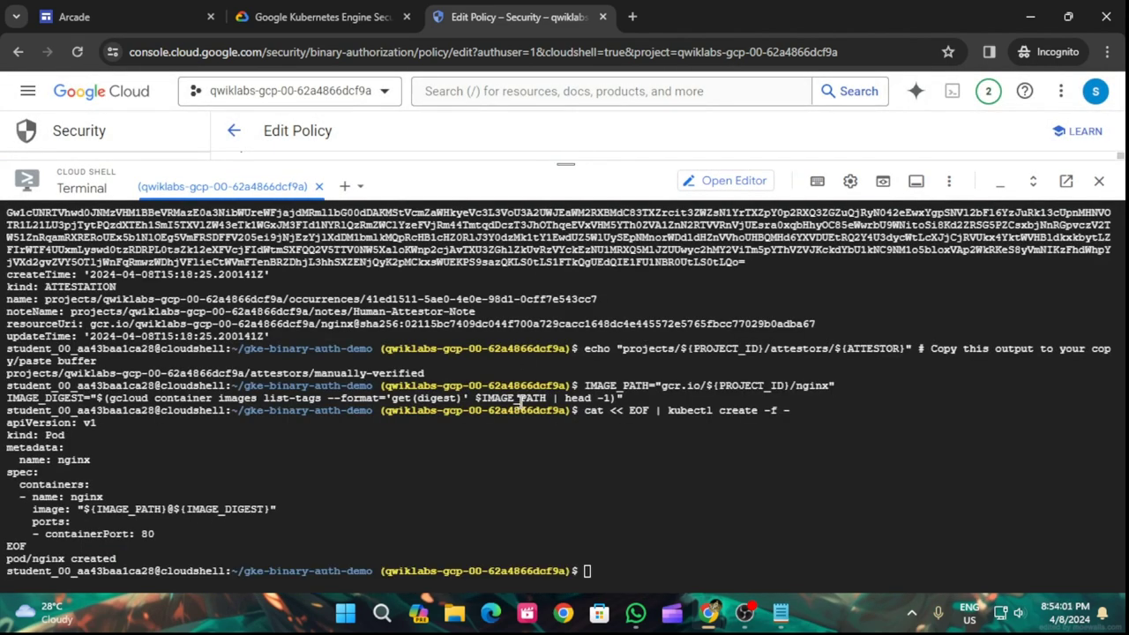
- Run the Task 11 command echo "projects/${PROJECT_ID}/attestors/${ATTESTOR}" from the lab instructions in Cloud Shell
click(322, 16)
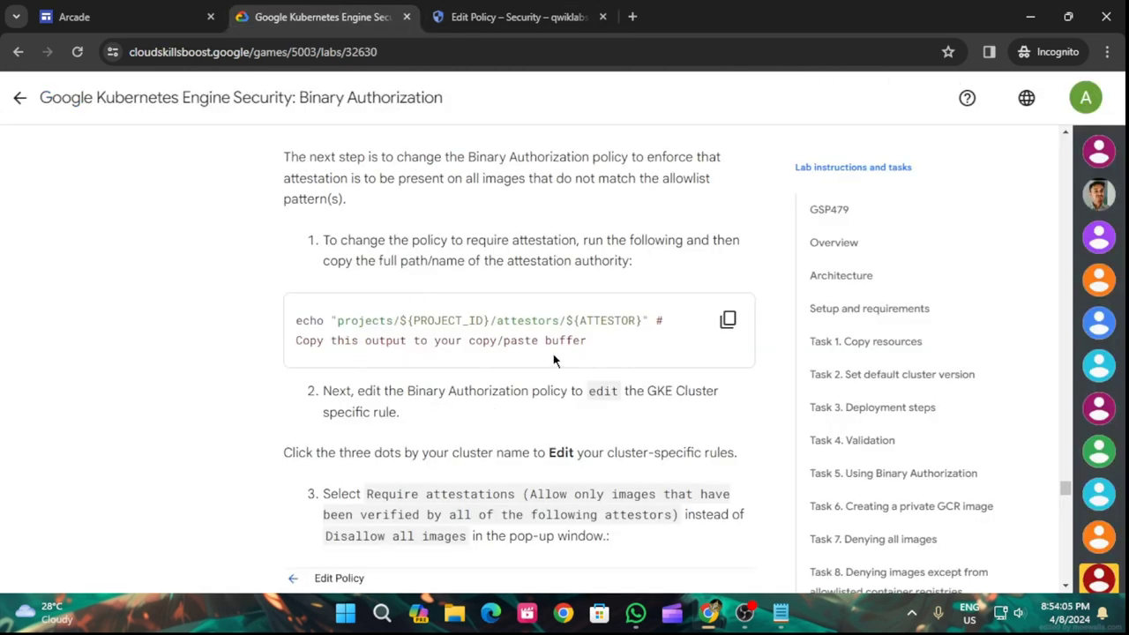
click(727, 320)
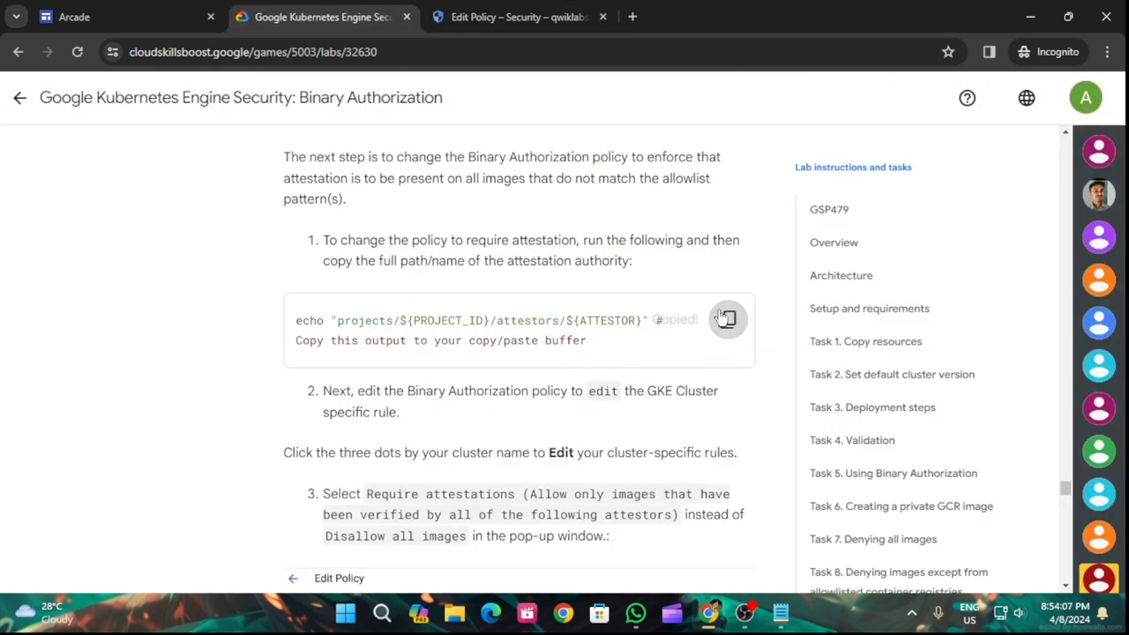
click(512, 17)
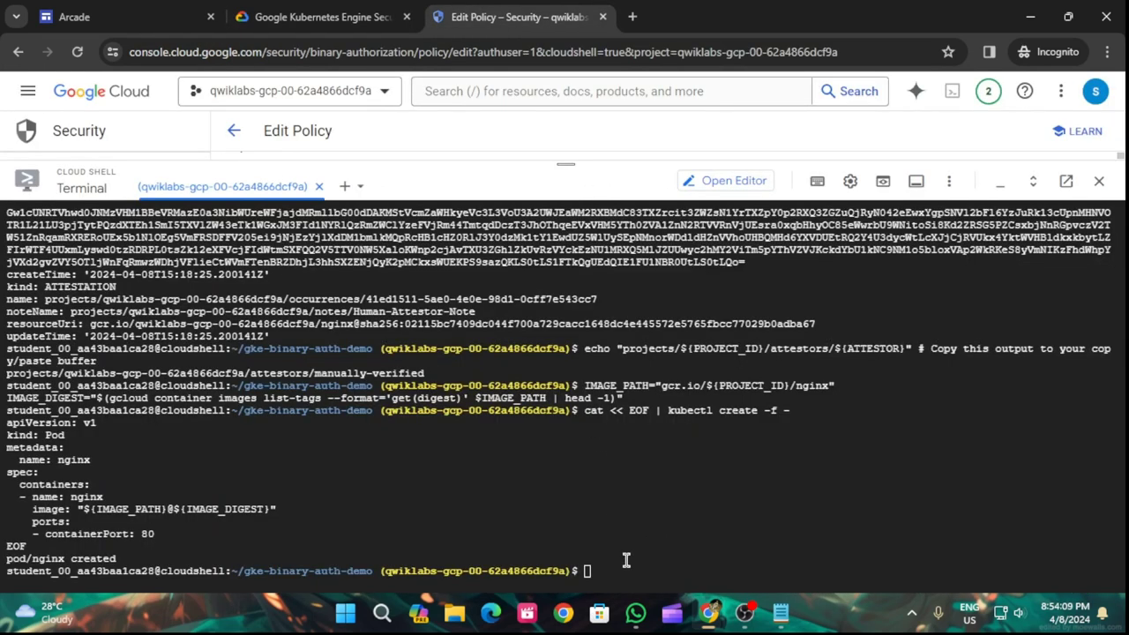
key(ctrl+v)
key(Return)
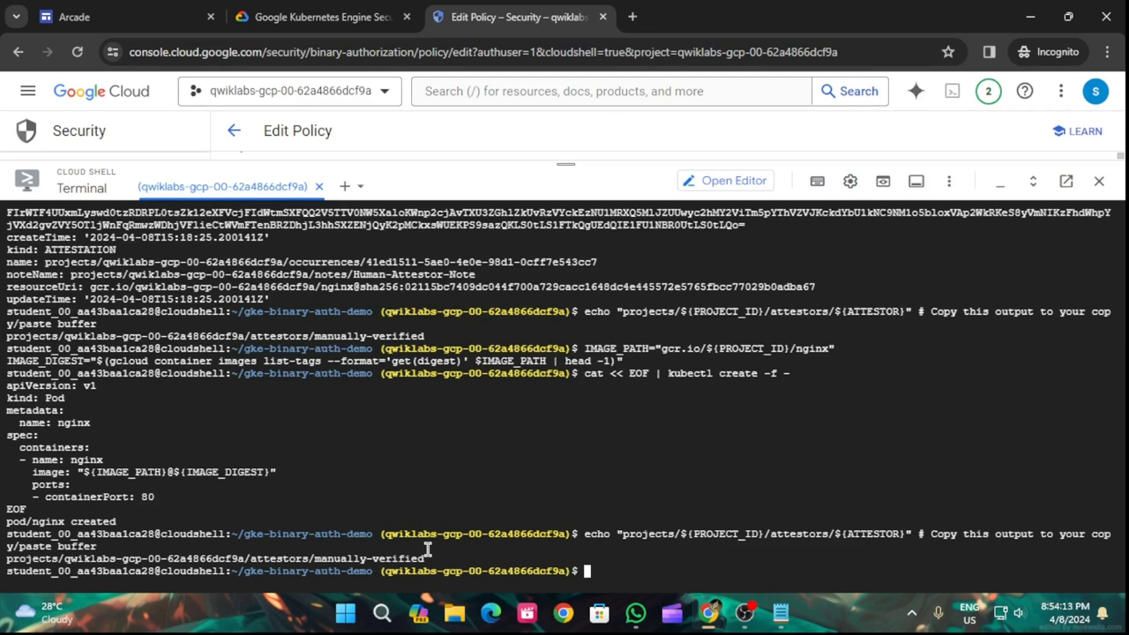
- Copy the full attestor path ending in attestors/manually-verified from the terminal output into an empty Notepad note and minimize Notepad
drag(427, 558, 6, 562)
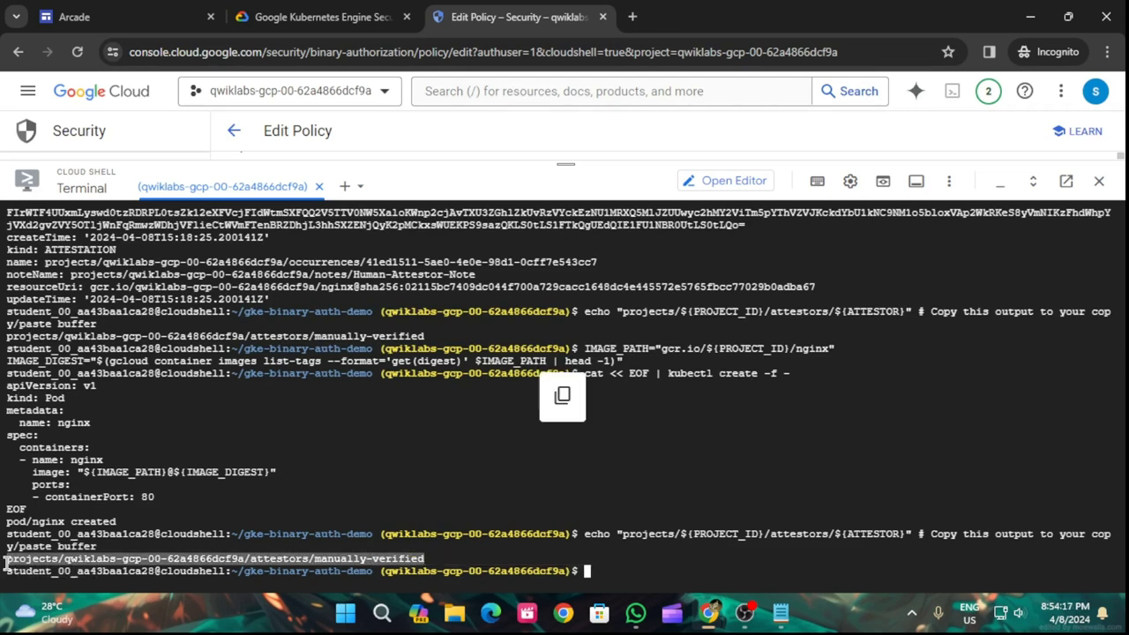
click(780, 613)
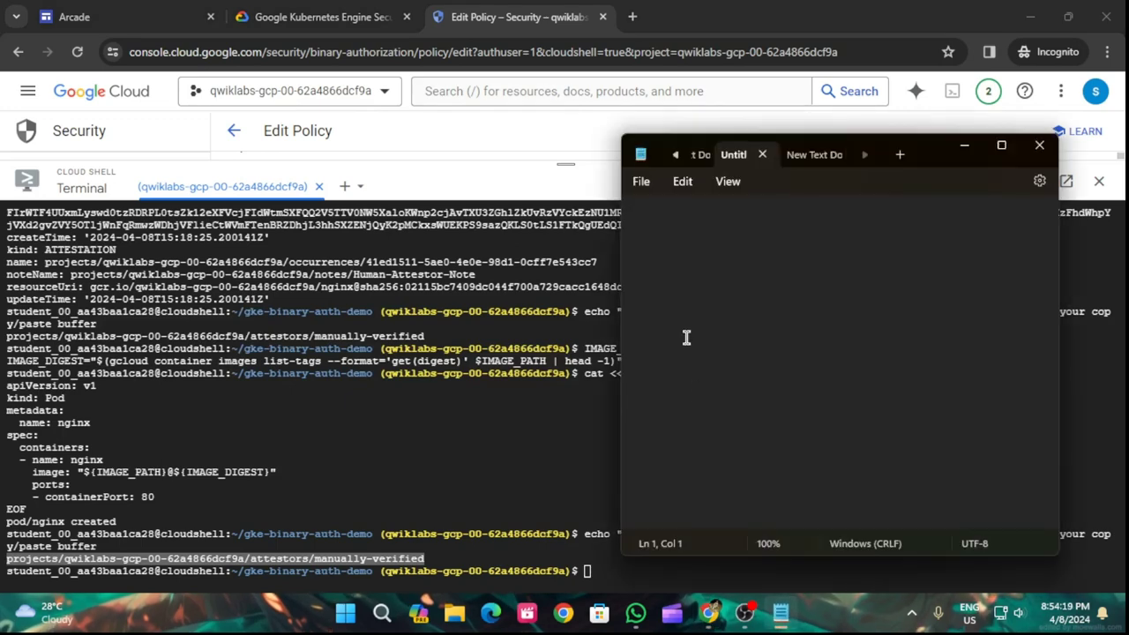
key(ctrl+v)
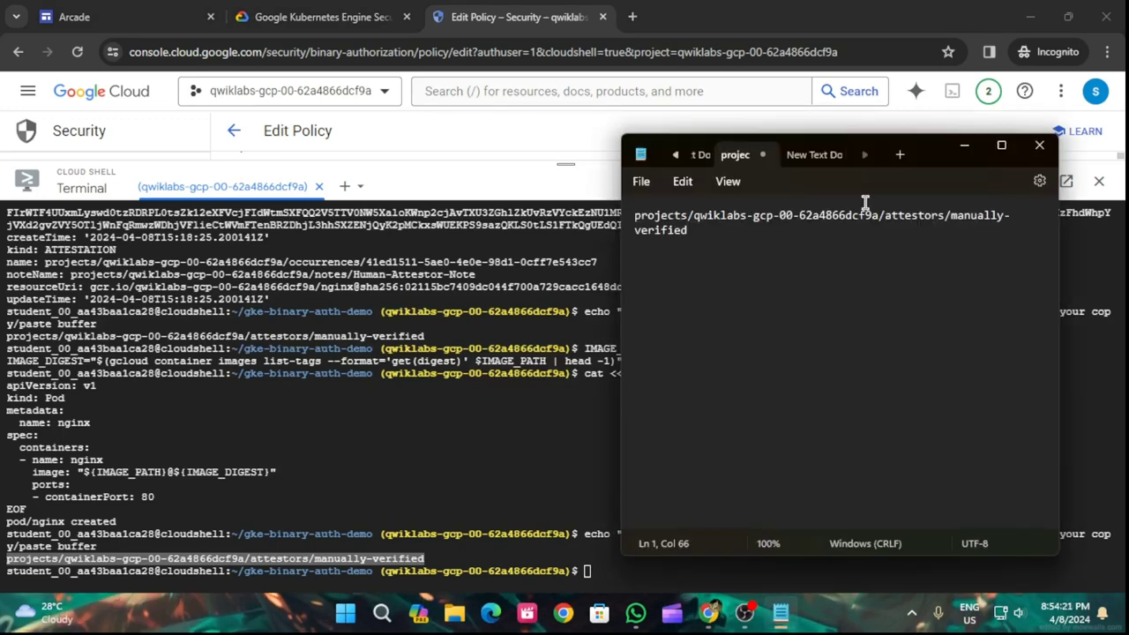
click(963, 145)
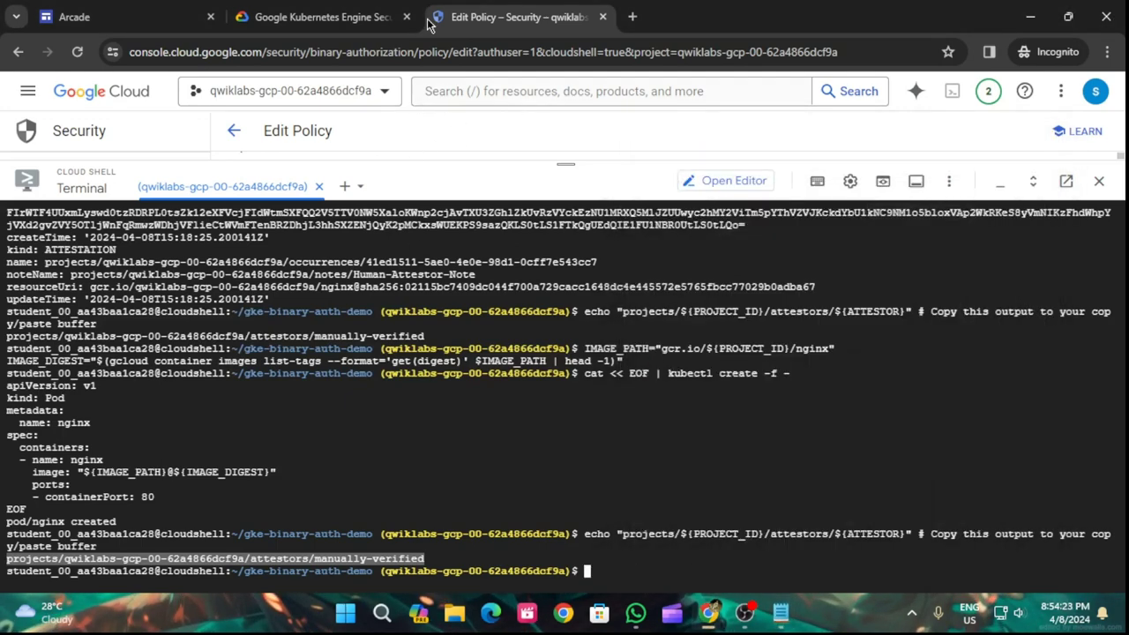
- Check the lab's attestor instructions, then edit the us-central1-a.my-cluster-1 rule in the policy and set it to Require attestations
click(388, 17)
scroll(505, 424, down, 4)
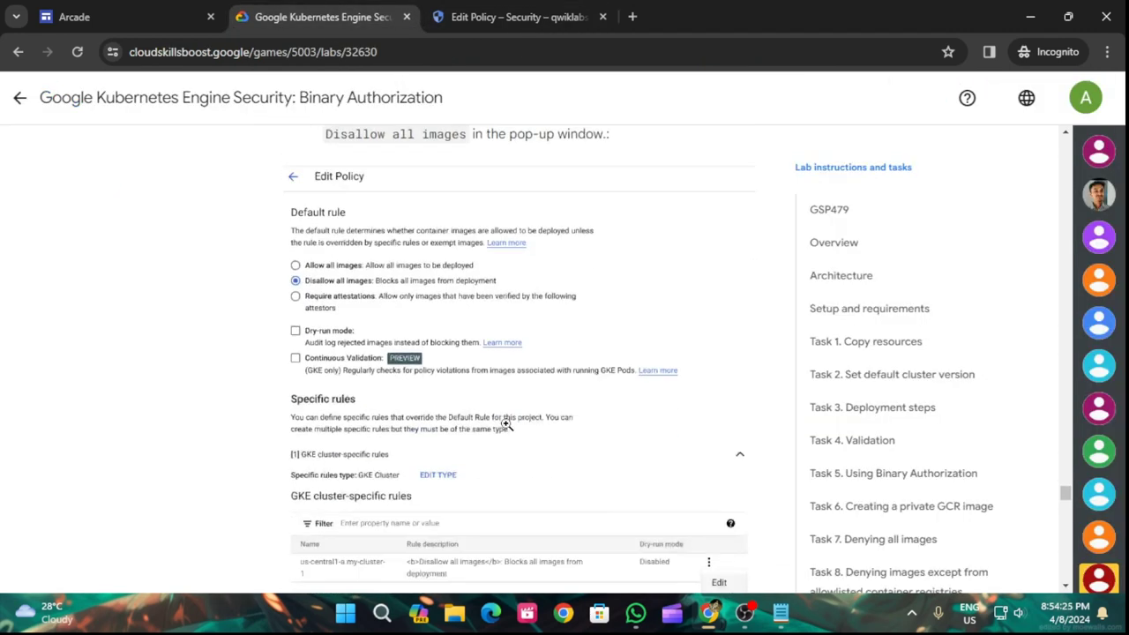
scroll(505, 424, down, 10)
scroll(518, 452, down, 5)
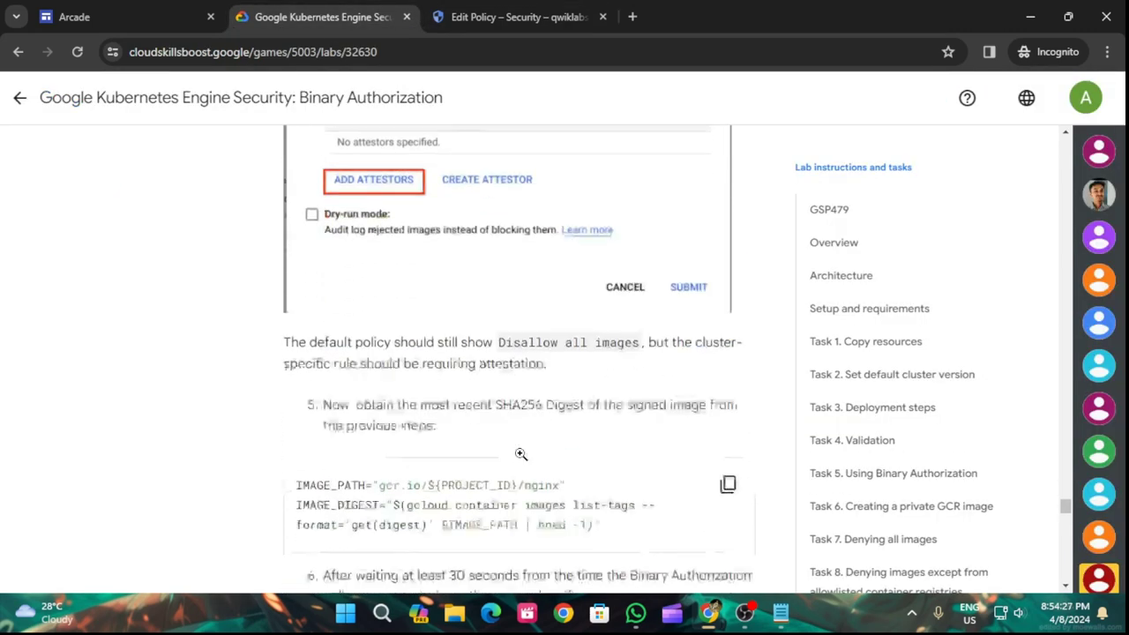
scroll(520, 454, up, 8)
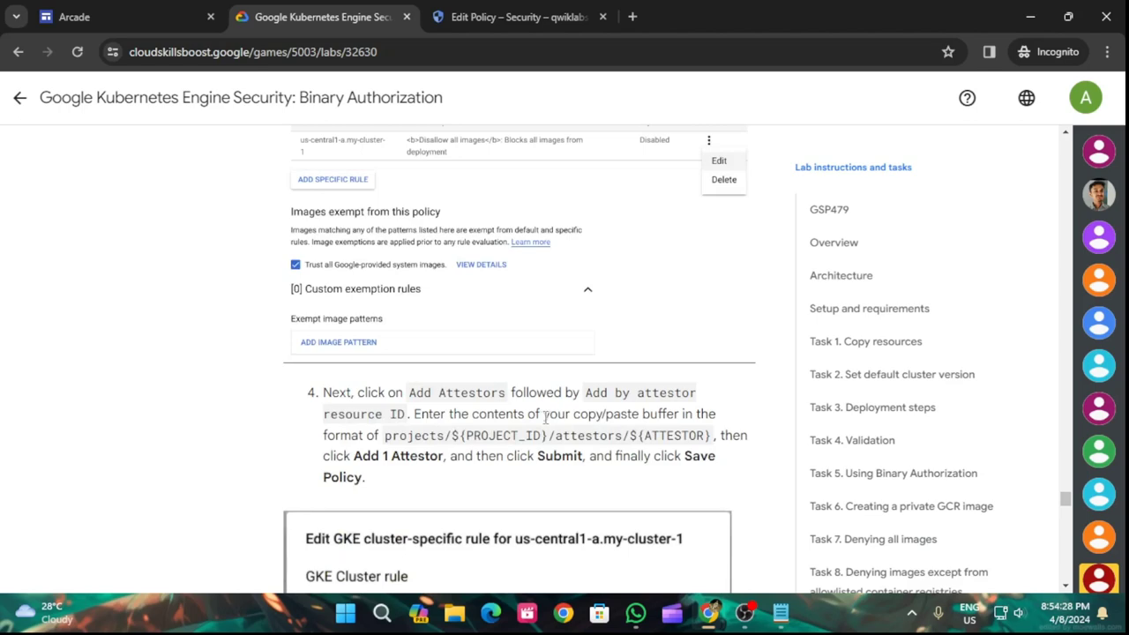
click(516, 16)
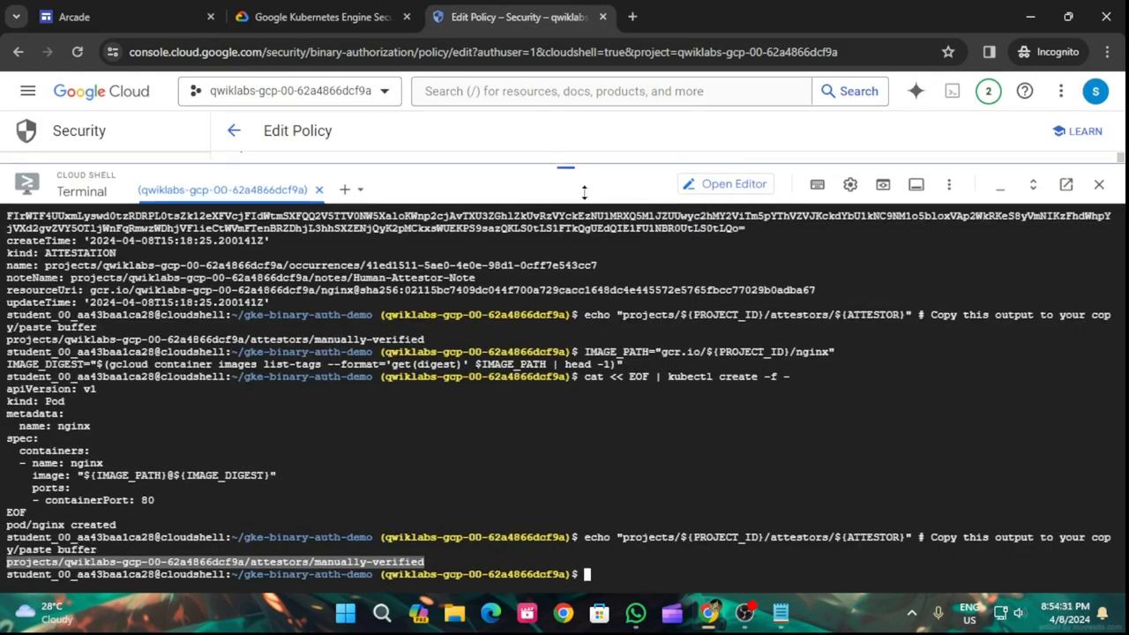
drag(572, 157, 565, 557)
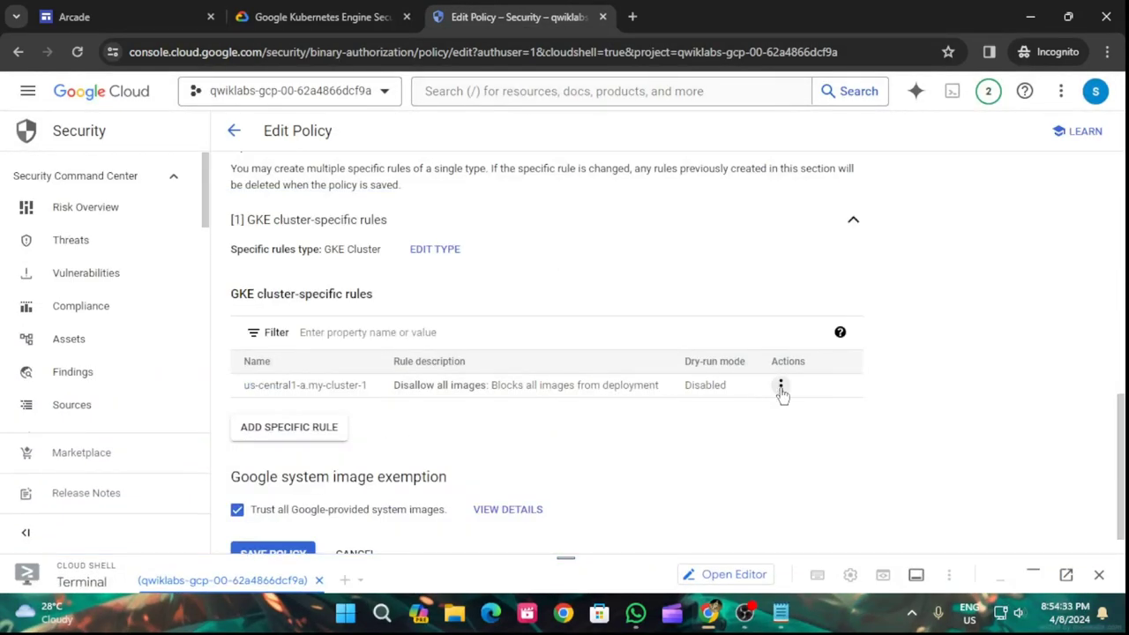
click(780, 386)
click(792, 413)
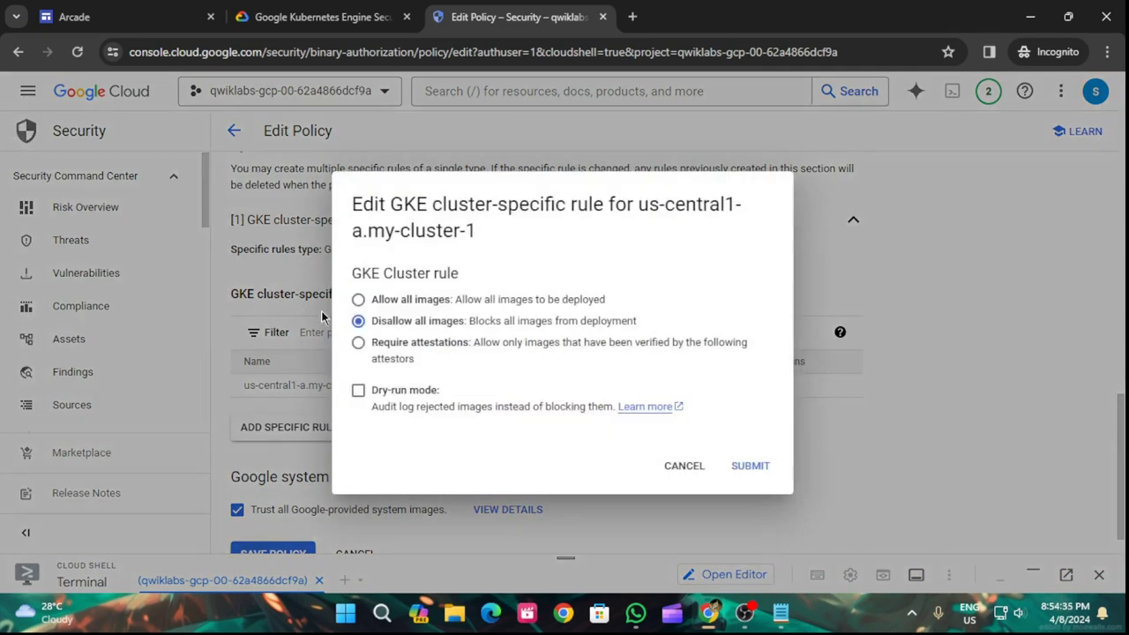
click(358, 355)
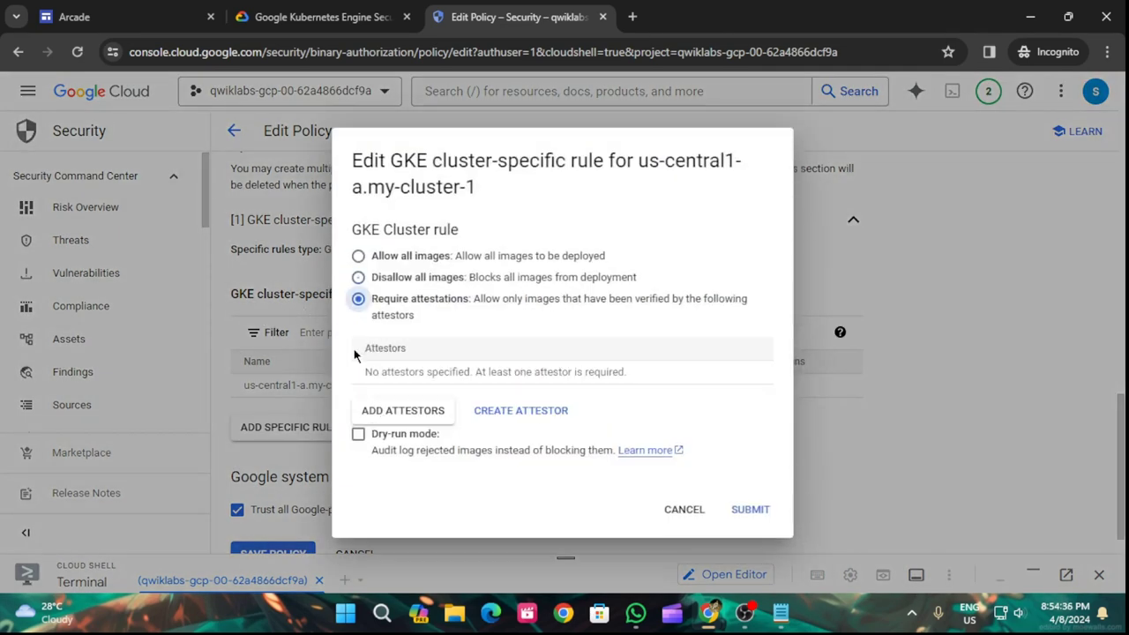
- Add an attestor to the rule by resource ID, using projects/qwiklabs-gcp-00-62a4866dcf9a/attestors/manually-verified
click(395, 412)
click(378, 283)
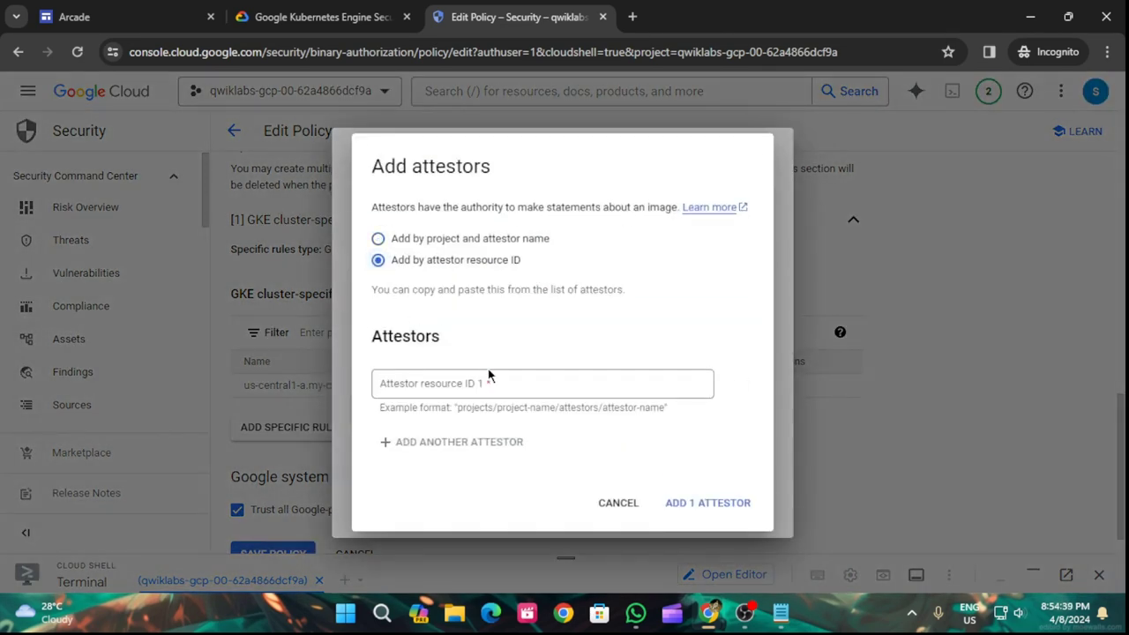
click(470, 384)
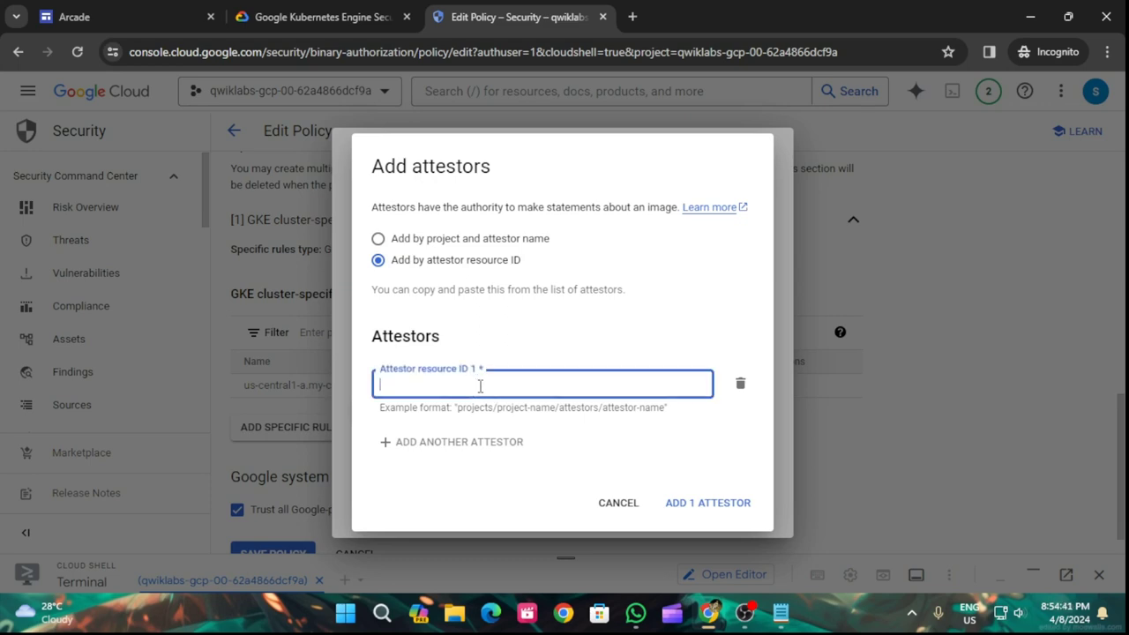
text(projects/qwiklabs-gcp-00-62a4866dcf9a/attestors/manually-verified)
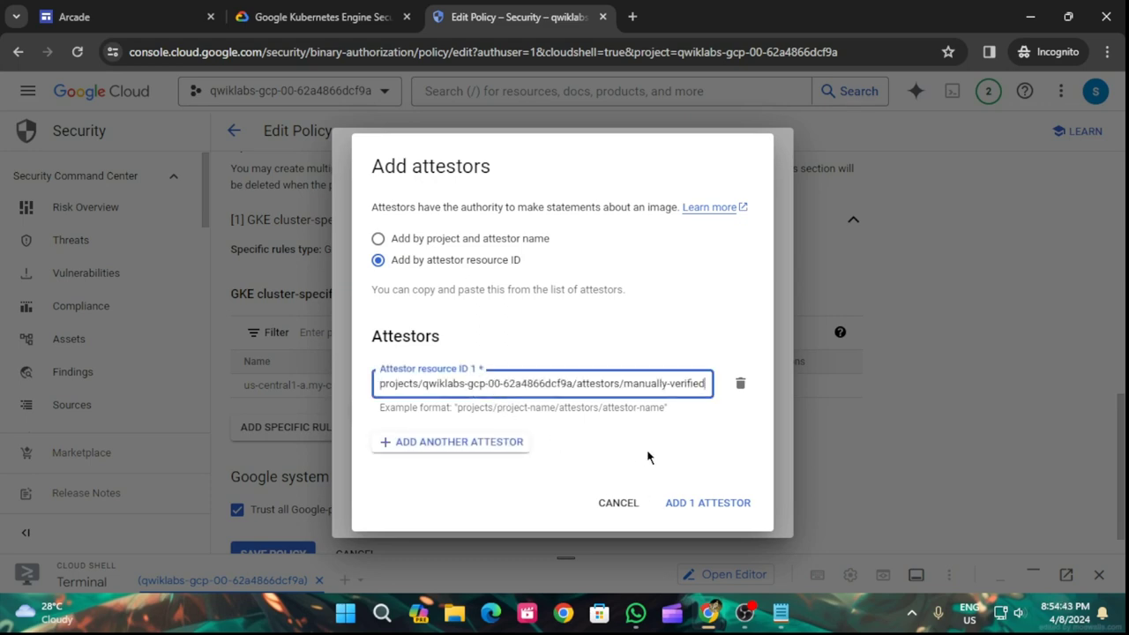
click(736, 503)
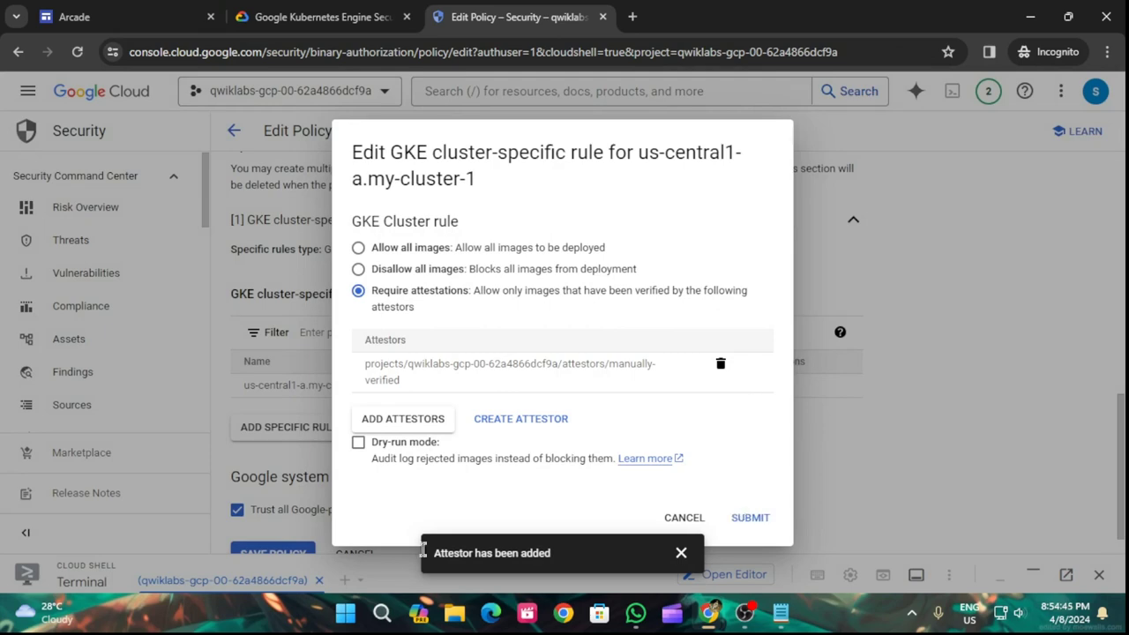
- Submit the edited cluster-specific rule and save the Binary Authorization policy, following the lab instructions
click(318, 17)
scroll(483, 430, down, 3)
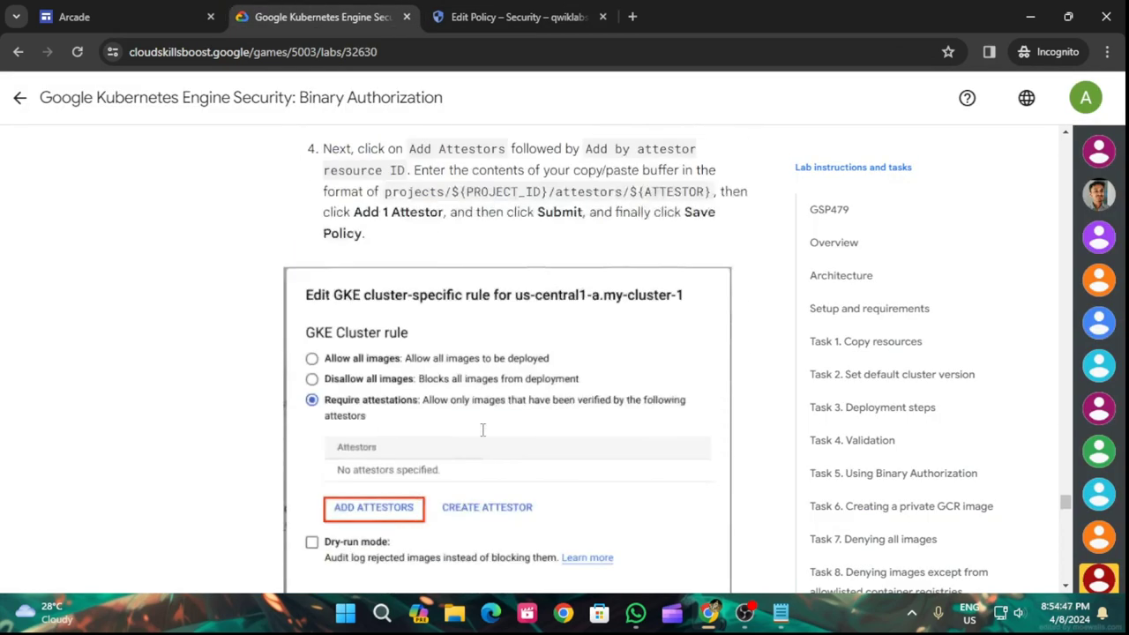
click(450, 17)
click(749, 516)
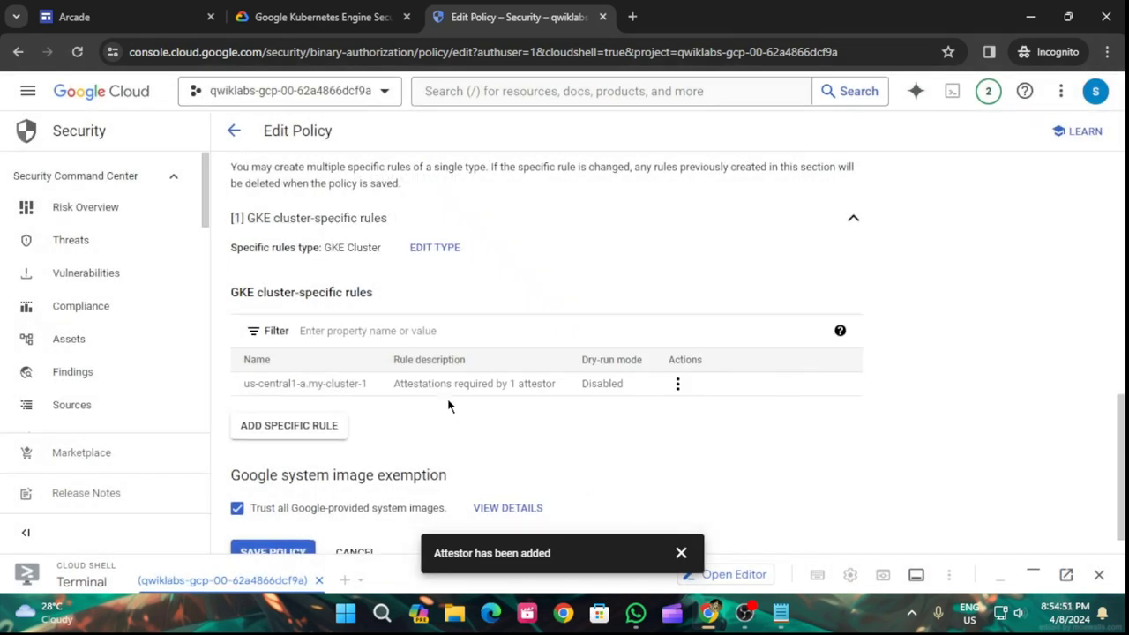
scroll(447, 405, down, 1)
click(275, 522)
- Copy the lab's IMAGE_PATH and IMAGE_DIGEST commands for the signed nginx image and run them in an enlarged Cloud Shell terminal
click(317, 16)
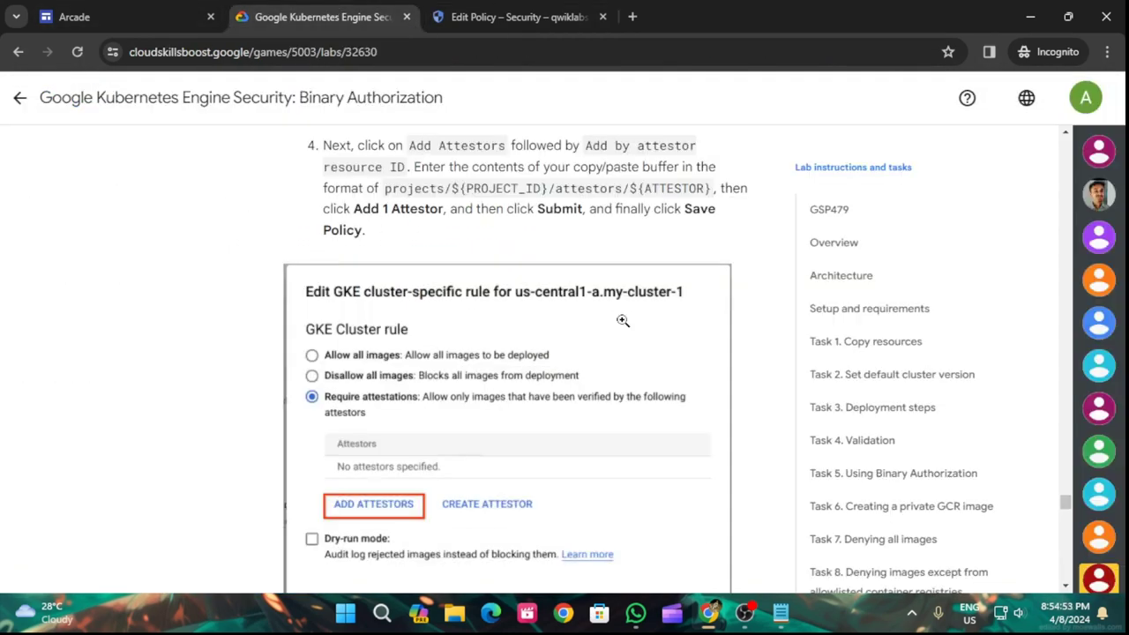
scroll(623, 320, down, 6)
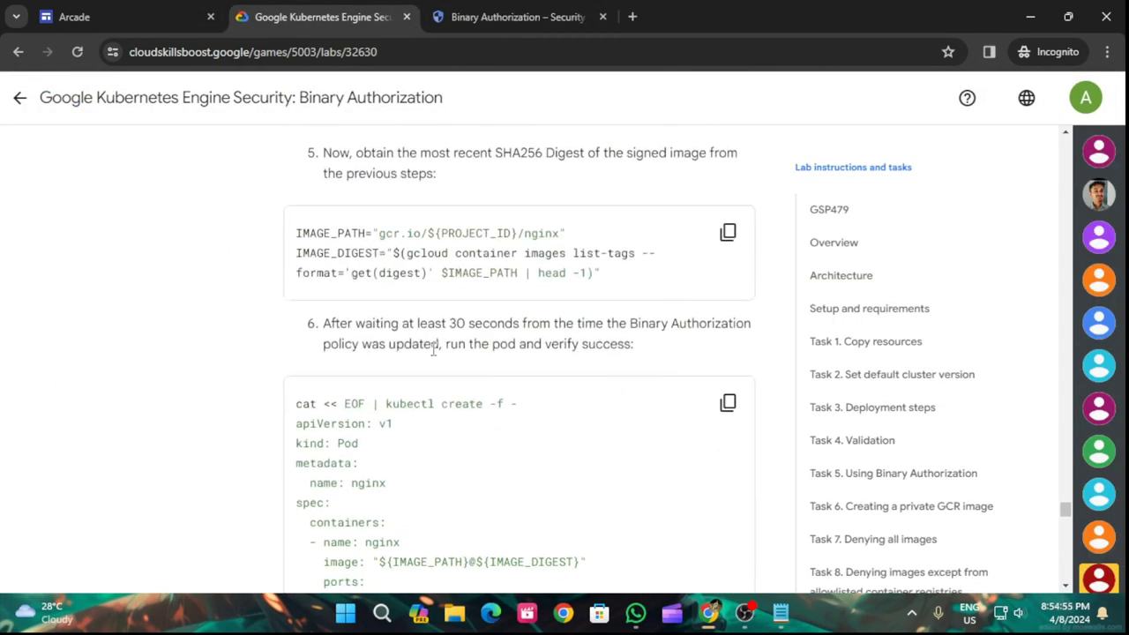
scroll(509, 370, down, 1)
scroll(617, 406, up, 3)
scroll(680, 446, down, 1)
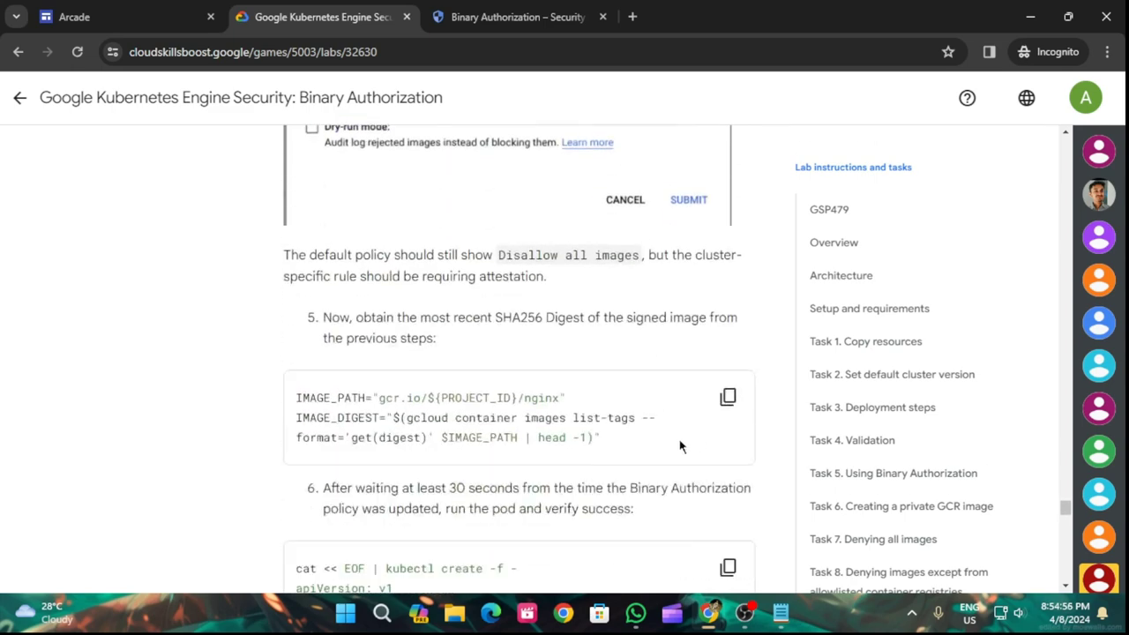
click(728, 396)
click(458, 17)
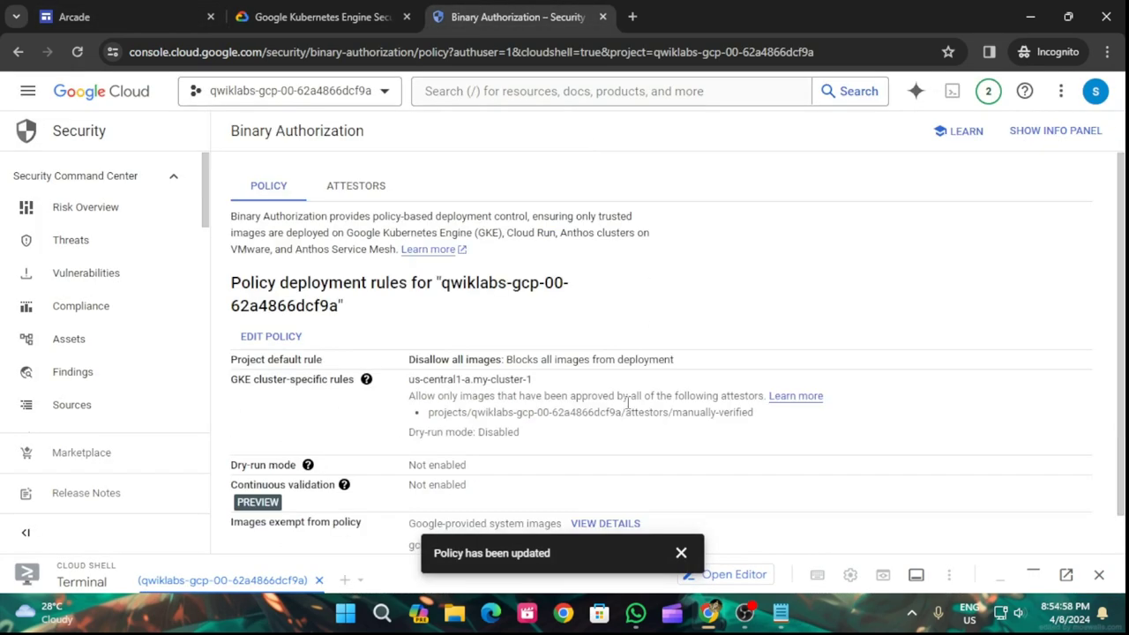
click(681, 553)
drag(559, 562, 581, 385)
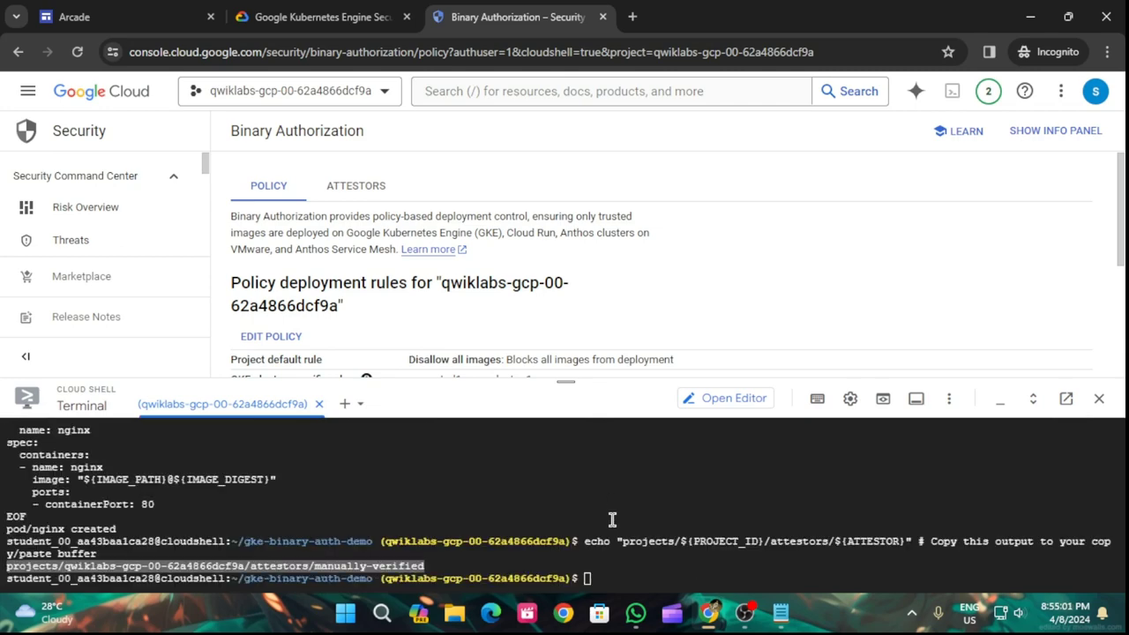
click(624, 572)
key(ctrl+v)
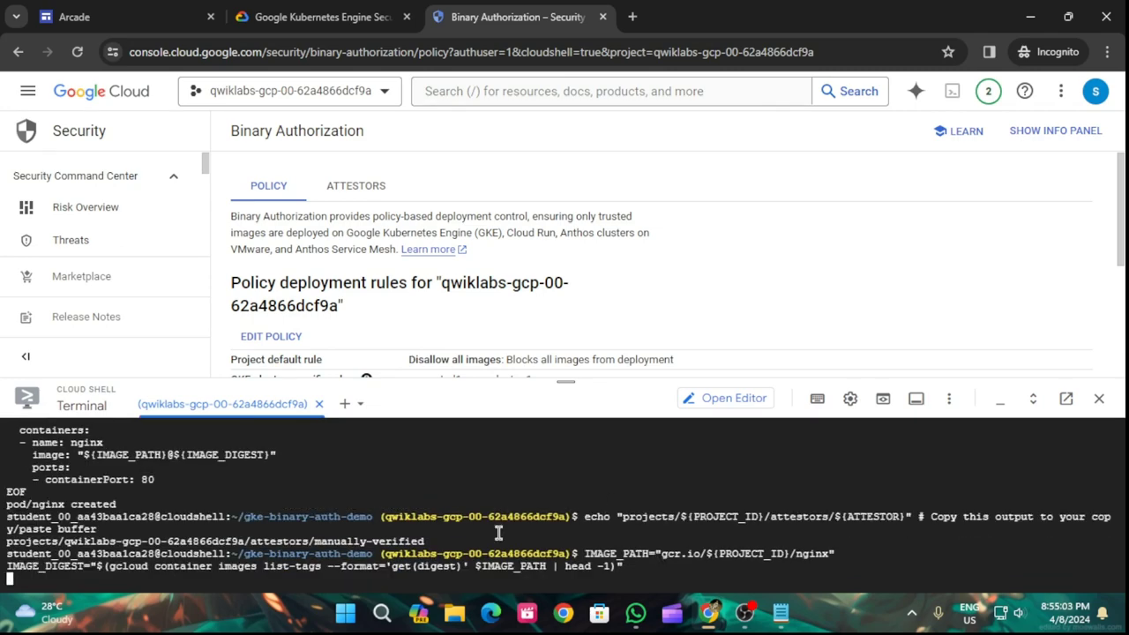
- Copy the kubectl create command for the nginx pod using ${IMAGE_PATH}@${IMAGE_DIGEST} from the lab and run it in Cloud Shell
click(234, 12)
scroll(514, 353, down, 4)
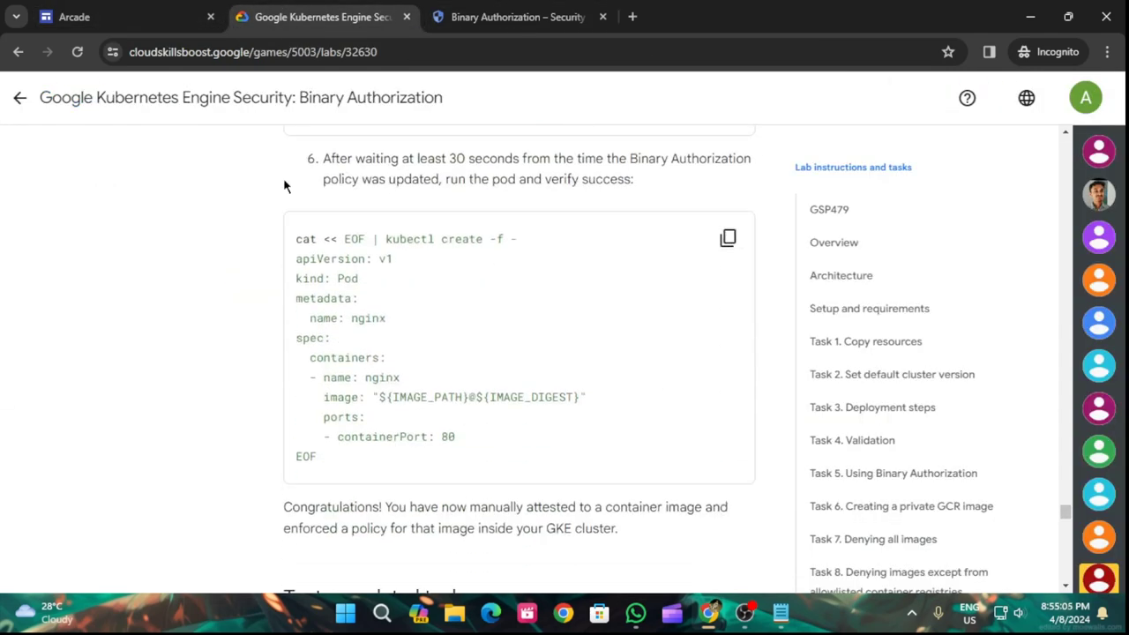
click(727, 238)
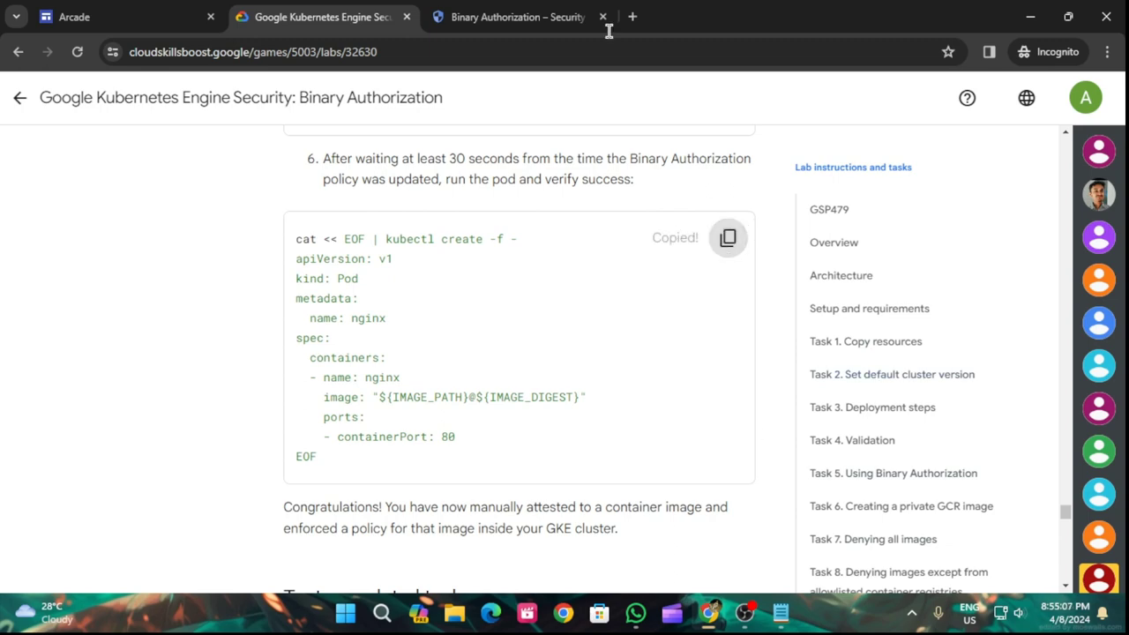
click(555, 15)
key(ctrl+v)
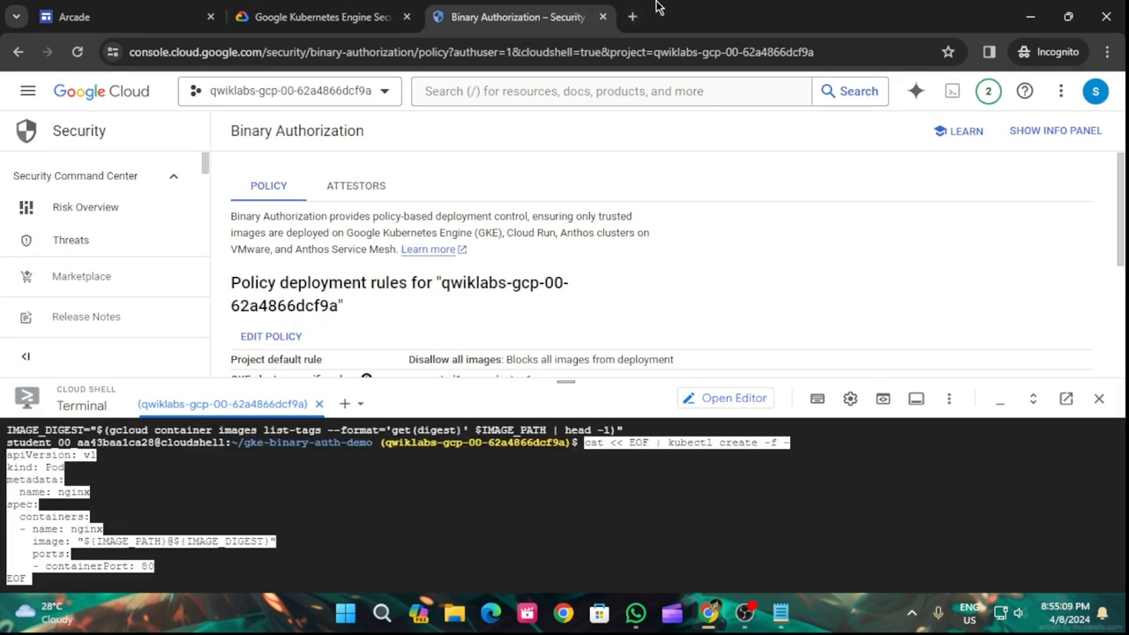
- Check the lab progress for updating the BA policy's cluster-specific rule to allow only attestor-approved images
click(339, 13)
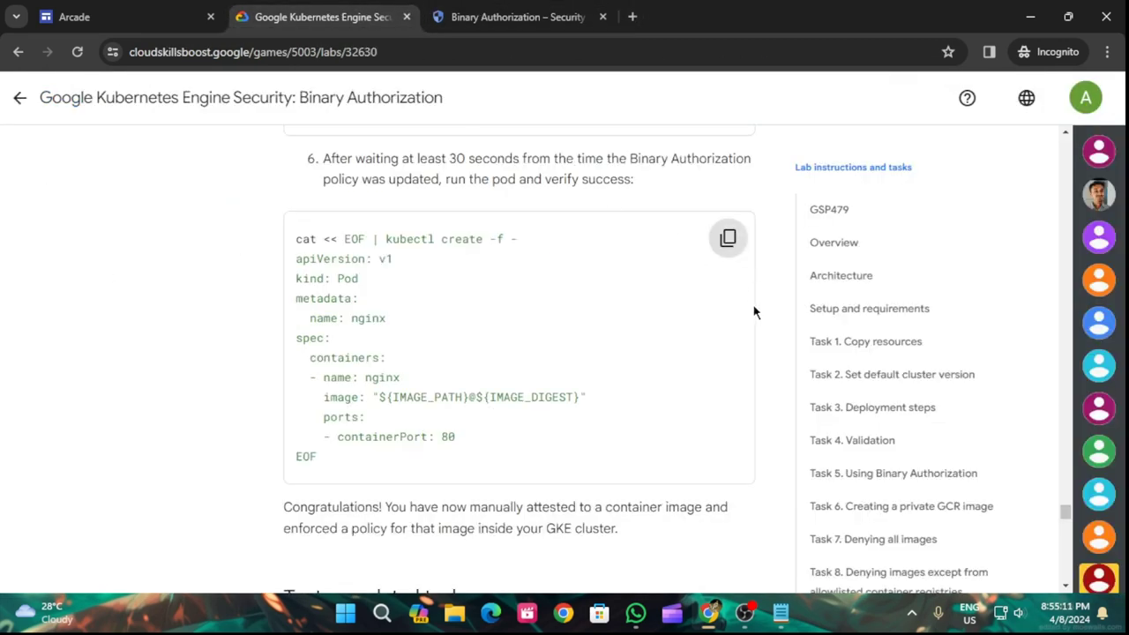
scroll(753, 312, down, 6)
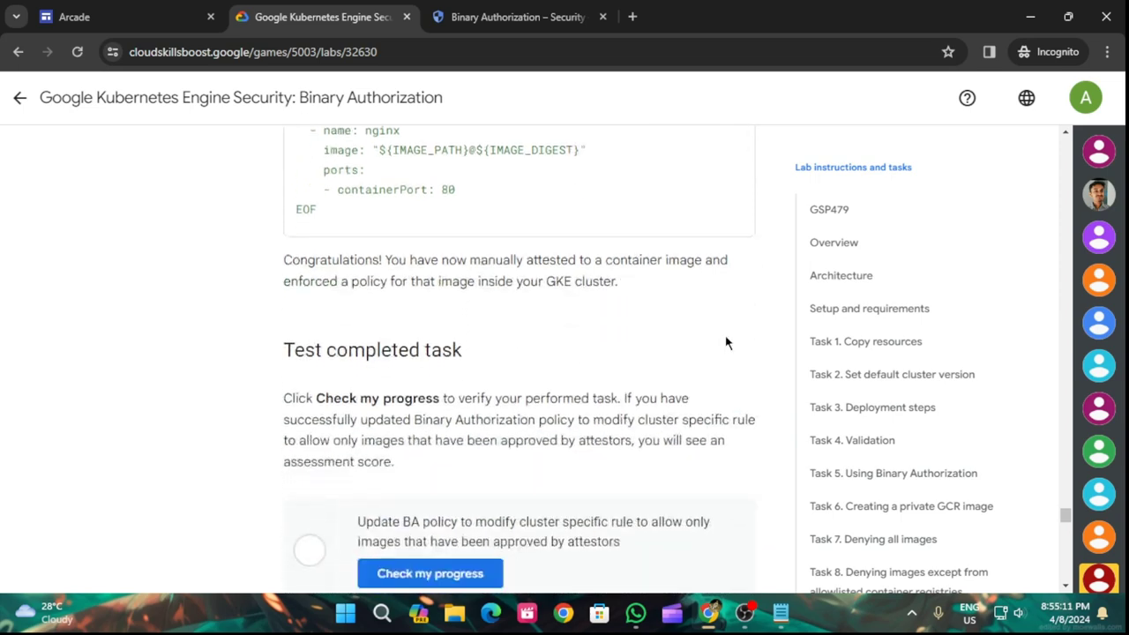
click(480, 7)
click(326, 17)
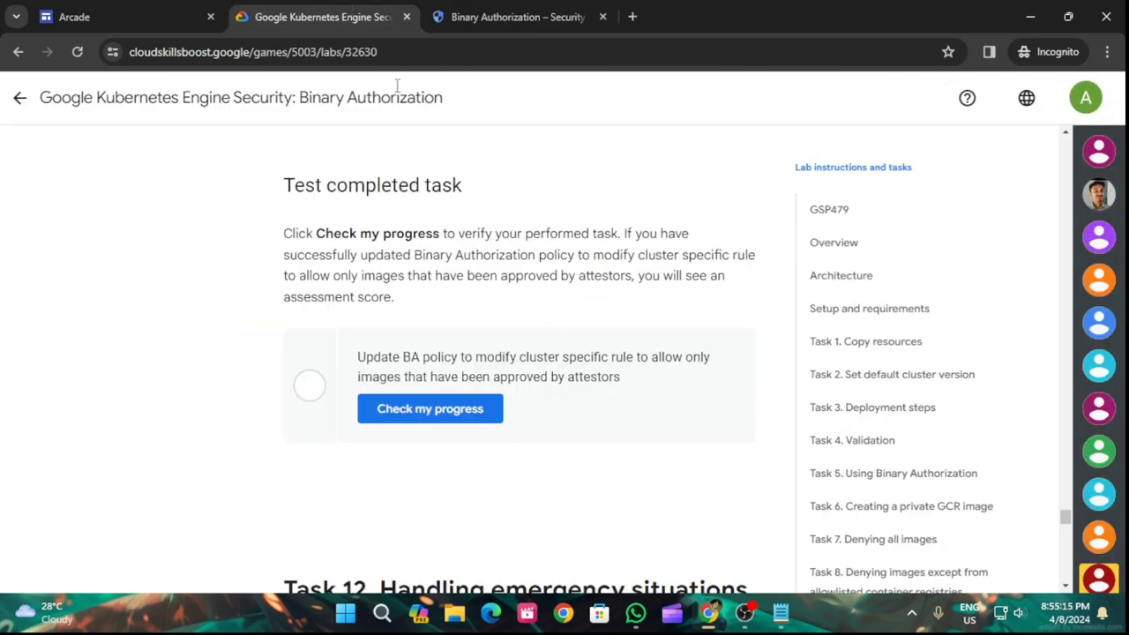
click(474, 407)
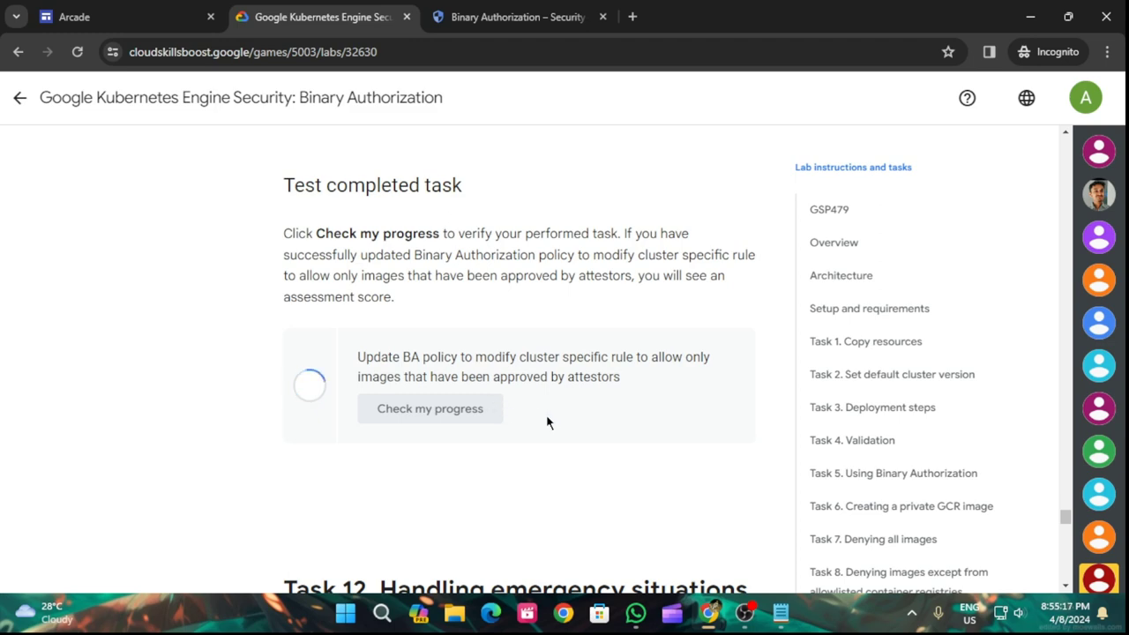
- Copy the Task 12 command for the nginx-alpha pod with the break-glass annotation, run it in Cloud Shell, and return to the lab instructions
scroll(547, 421, down, 2)
scroll(620, 438, down, 2)
scroll(620, 438, down, 5)
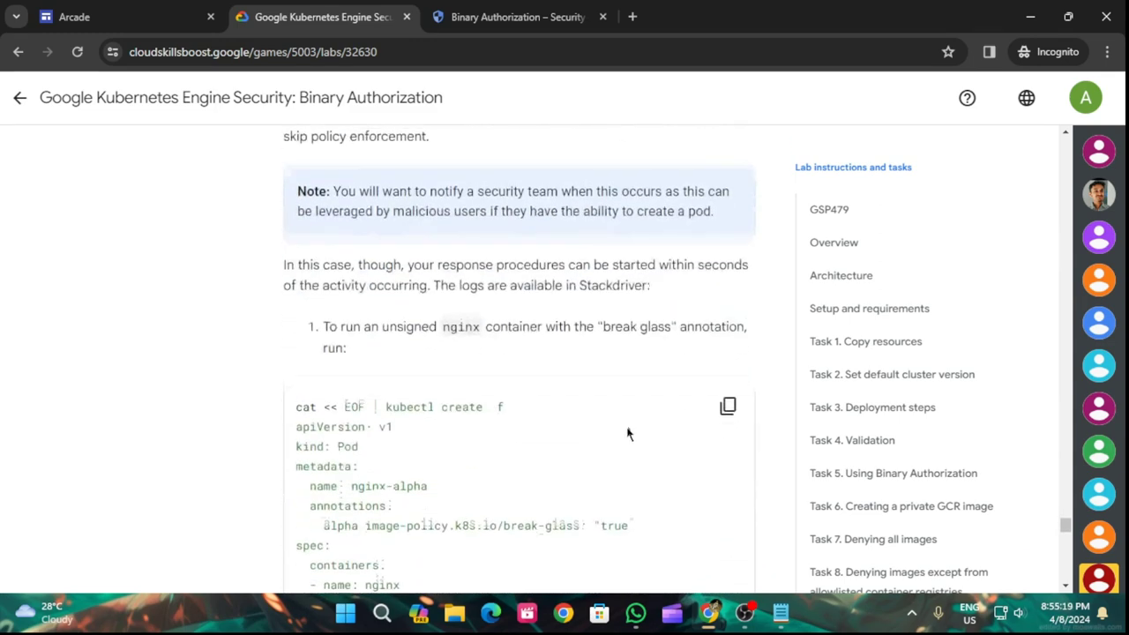
click(728, 321)
click(519, 7)
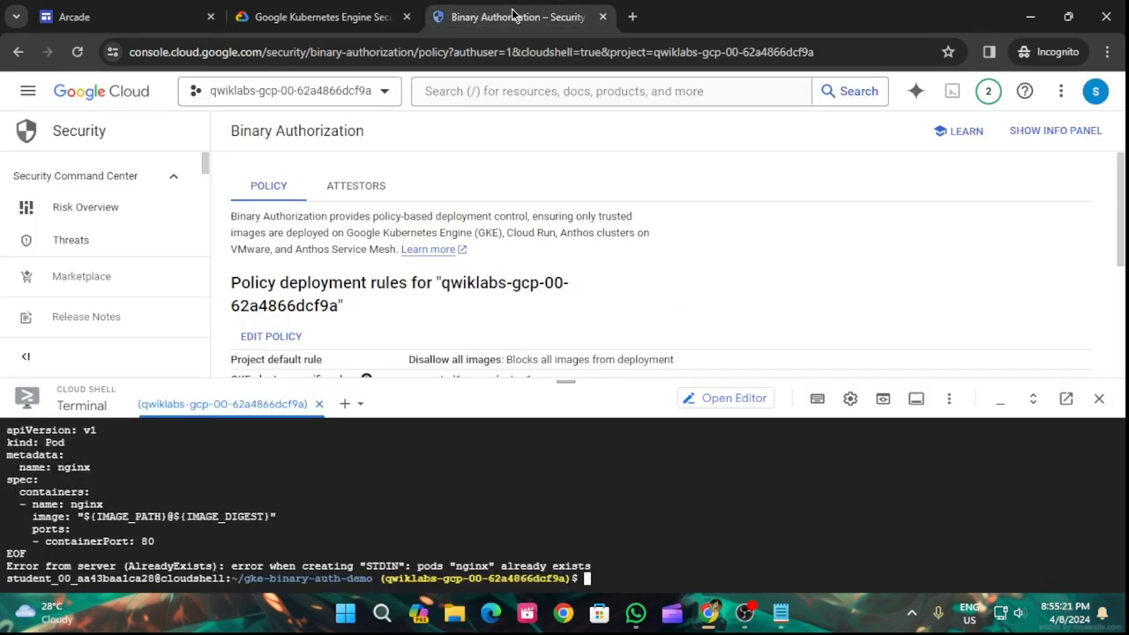
key(ctrl+v)
click(419, 12)
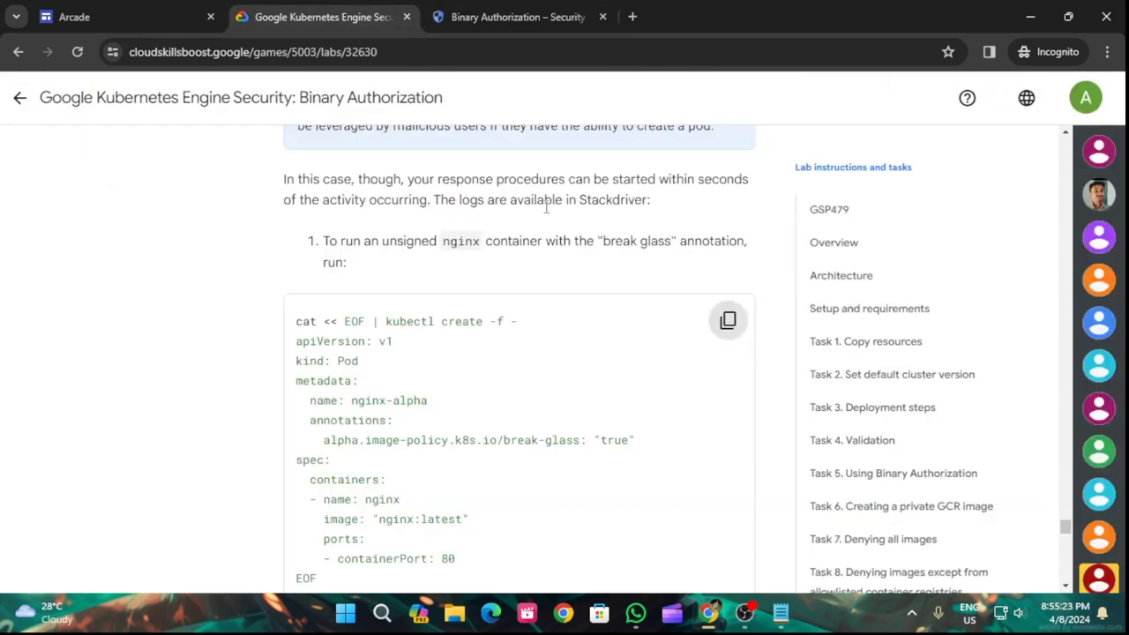